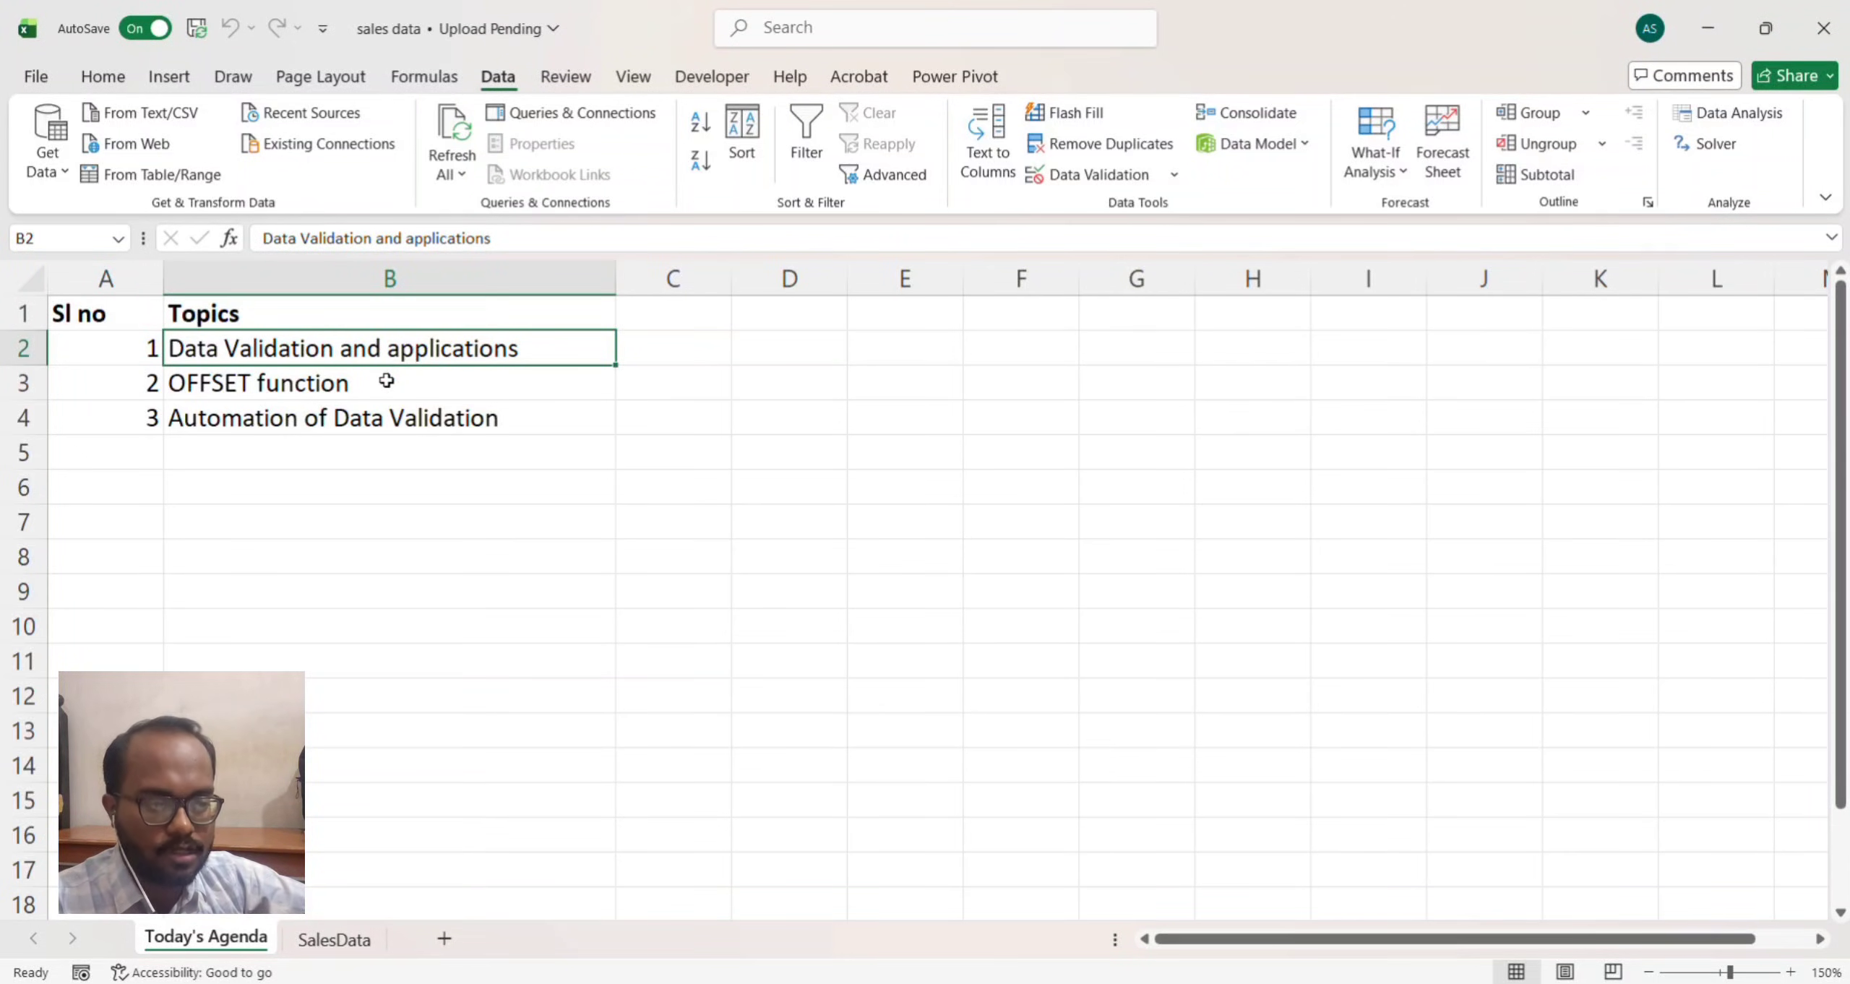
{"action": "left_click", "coordinate": [387, 382]}
{"action": "left_click", "coordinate": [342, 423]}
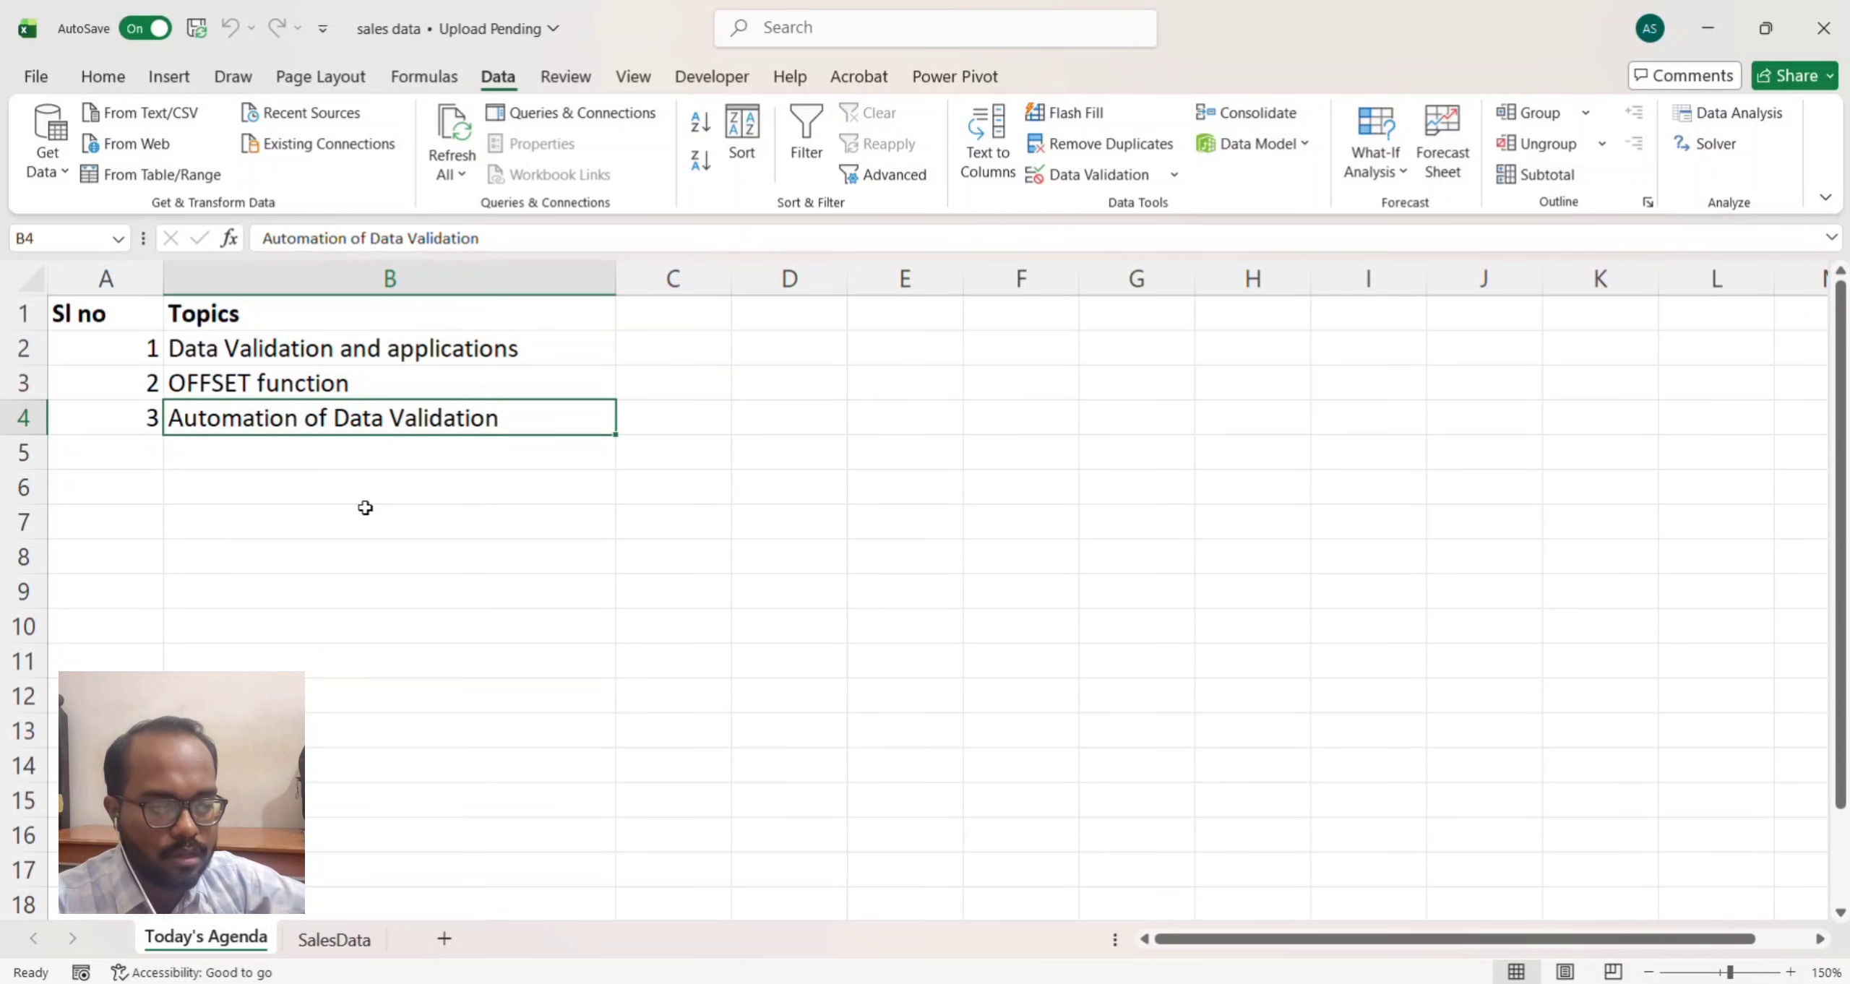
Step: Copy all Salesperson entries from D4 downward on the SalesData sheet into column A of a new sheet, starting at A1
{"action": "left_click", "coordinate": [331, 943]}
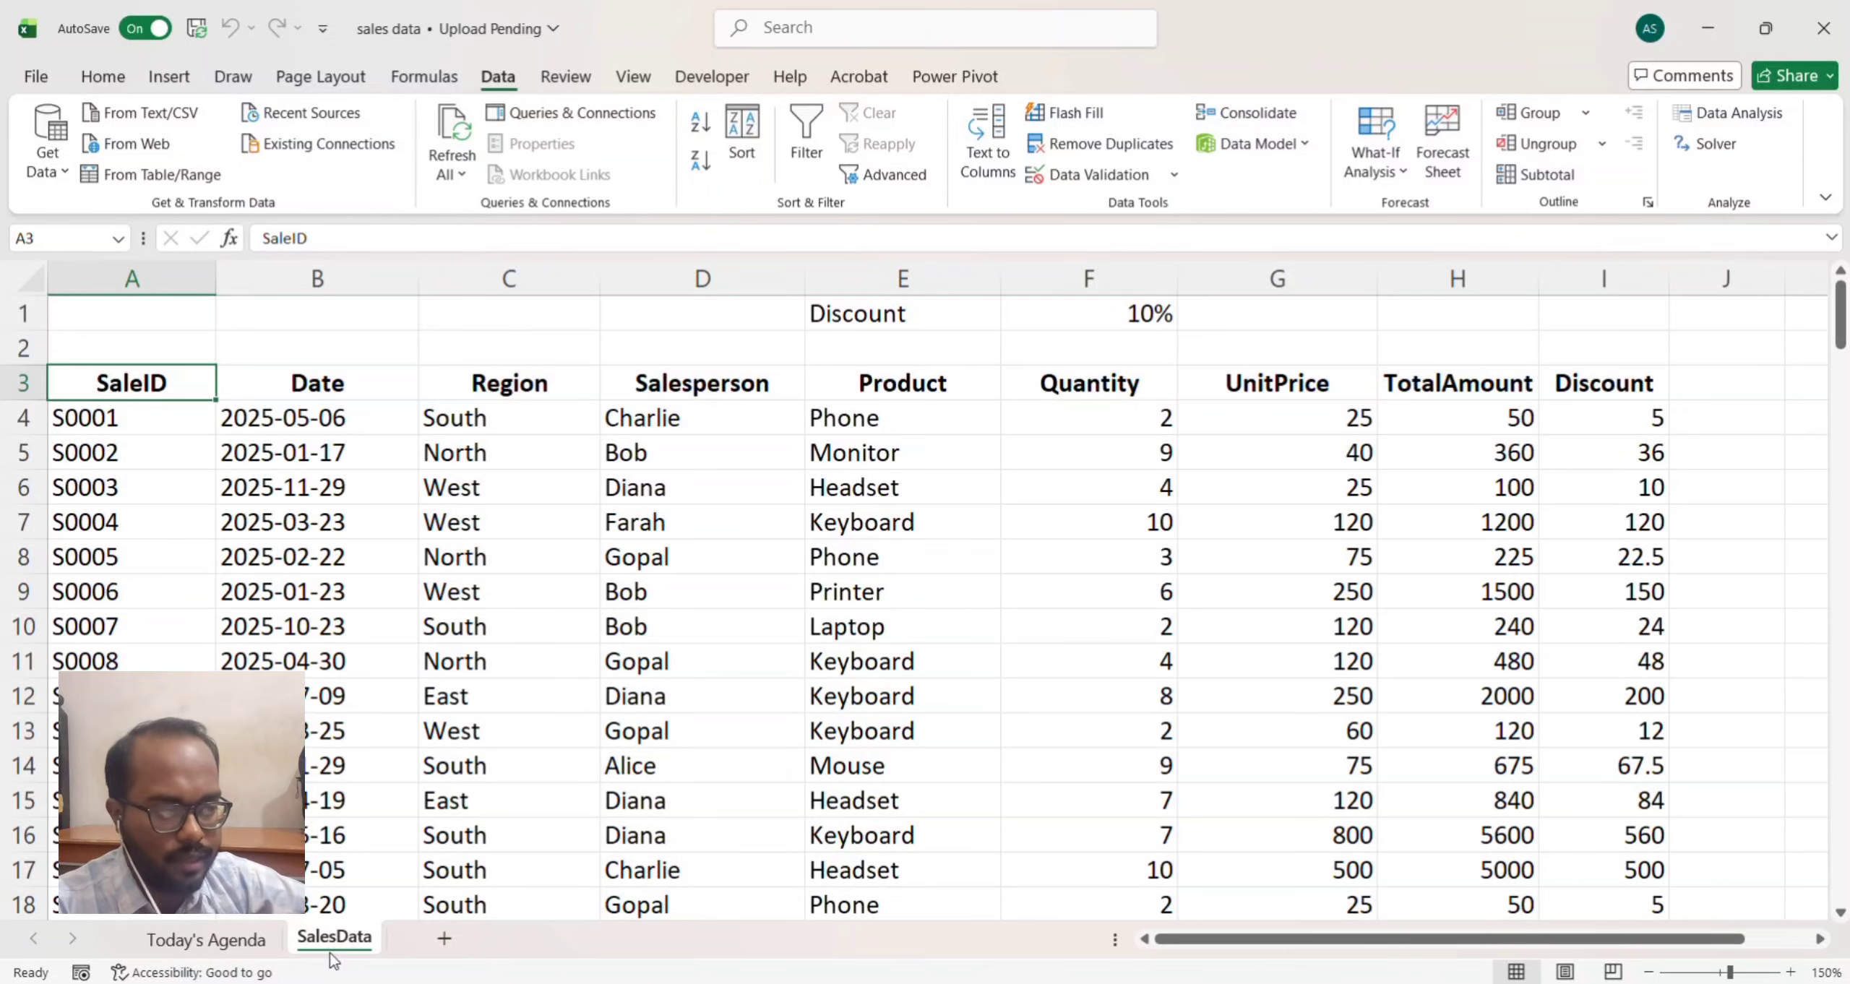
{"action": "left_click", "coordinate": [699, 416]}
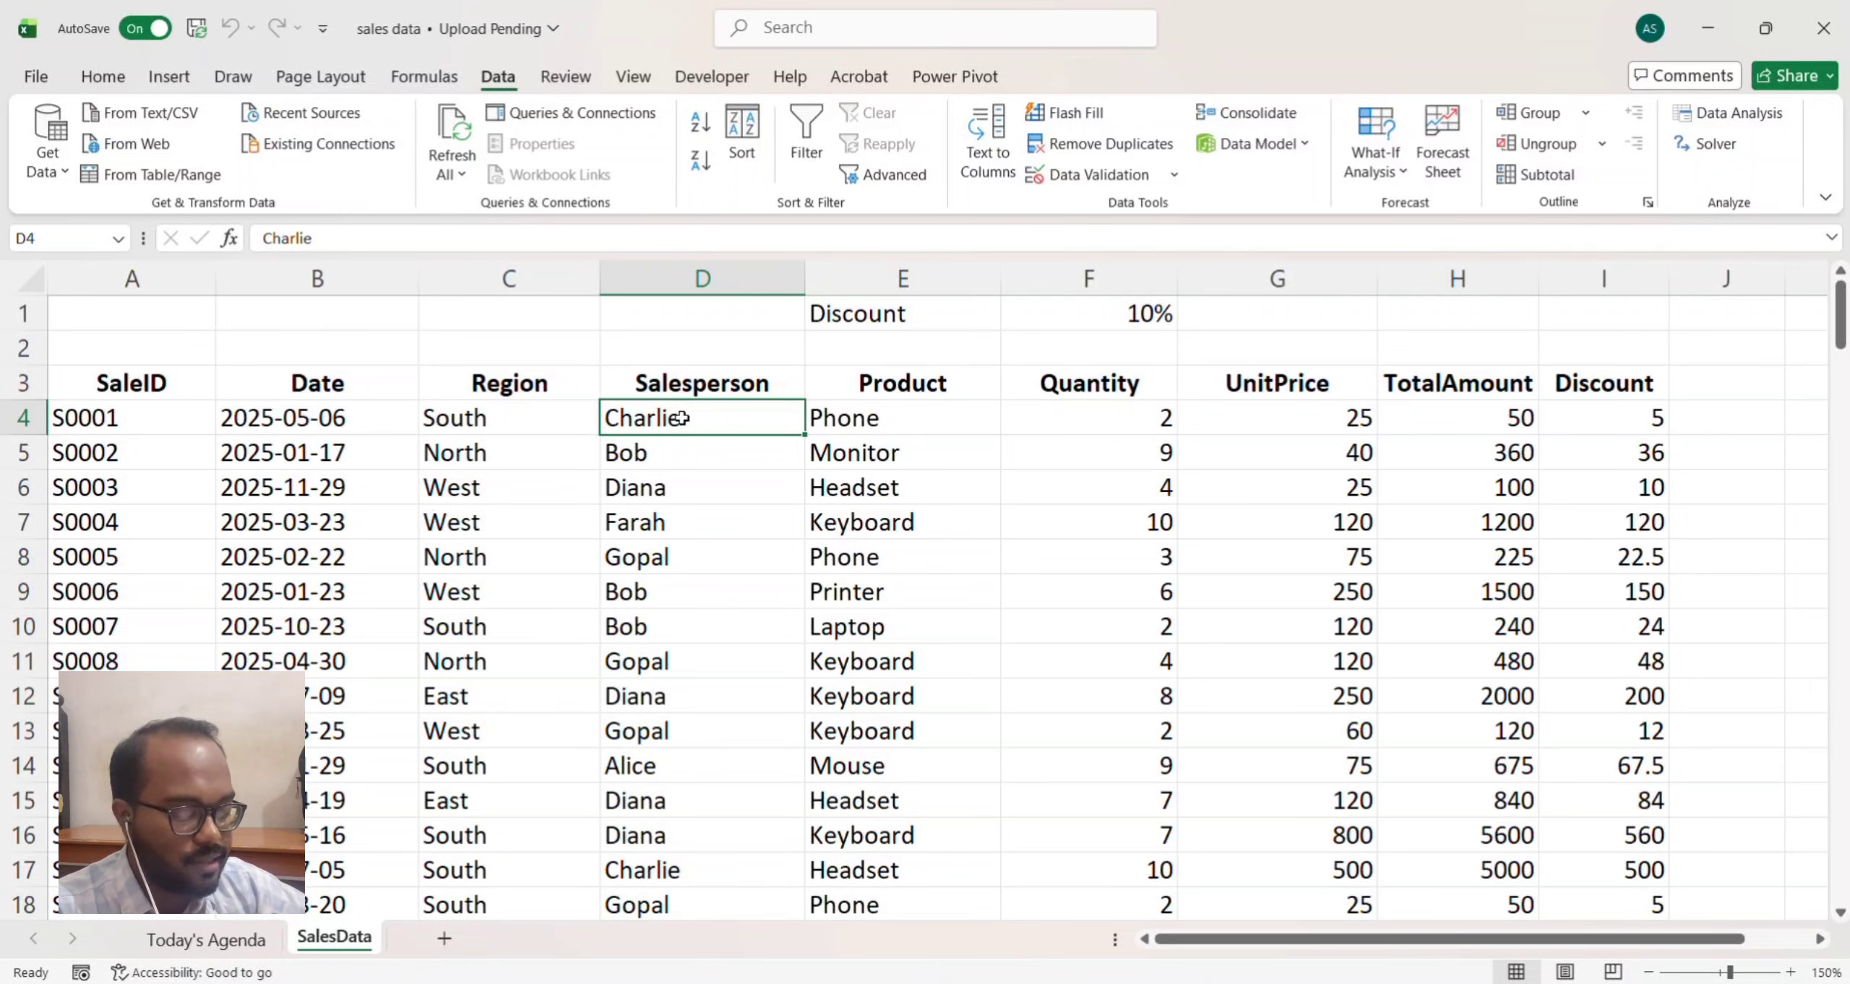
{"action": "key", "text": "ctrl+shift+Down"}
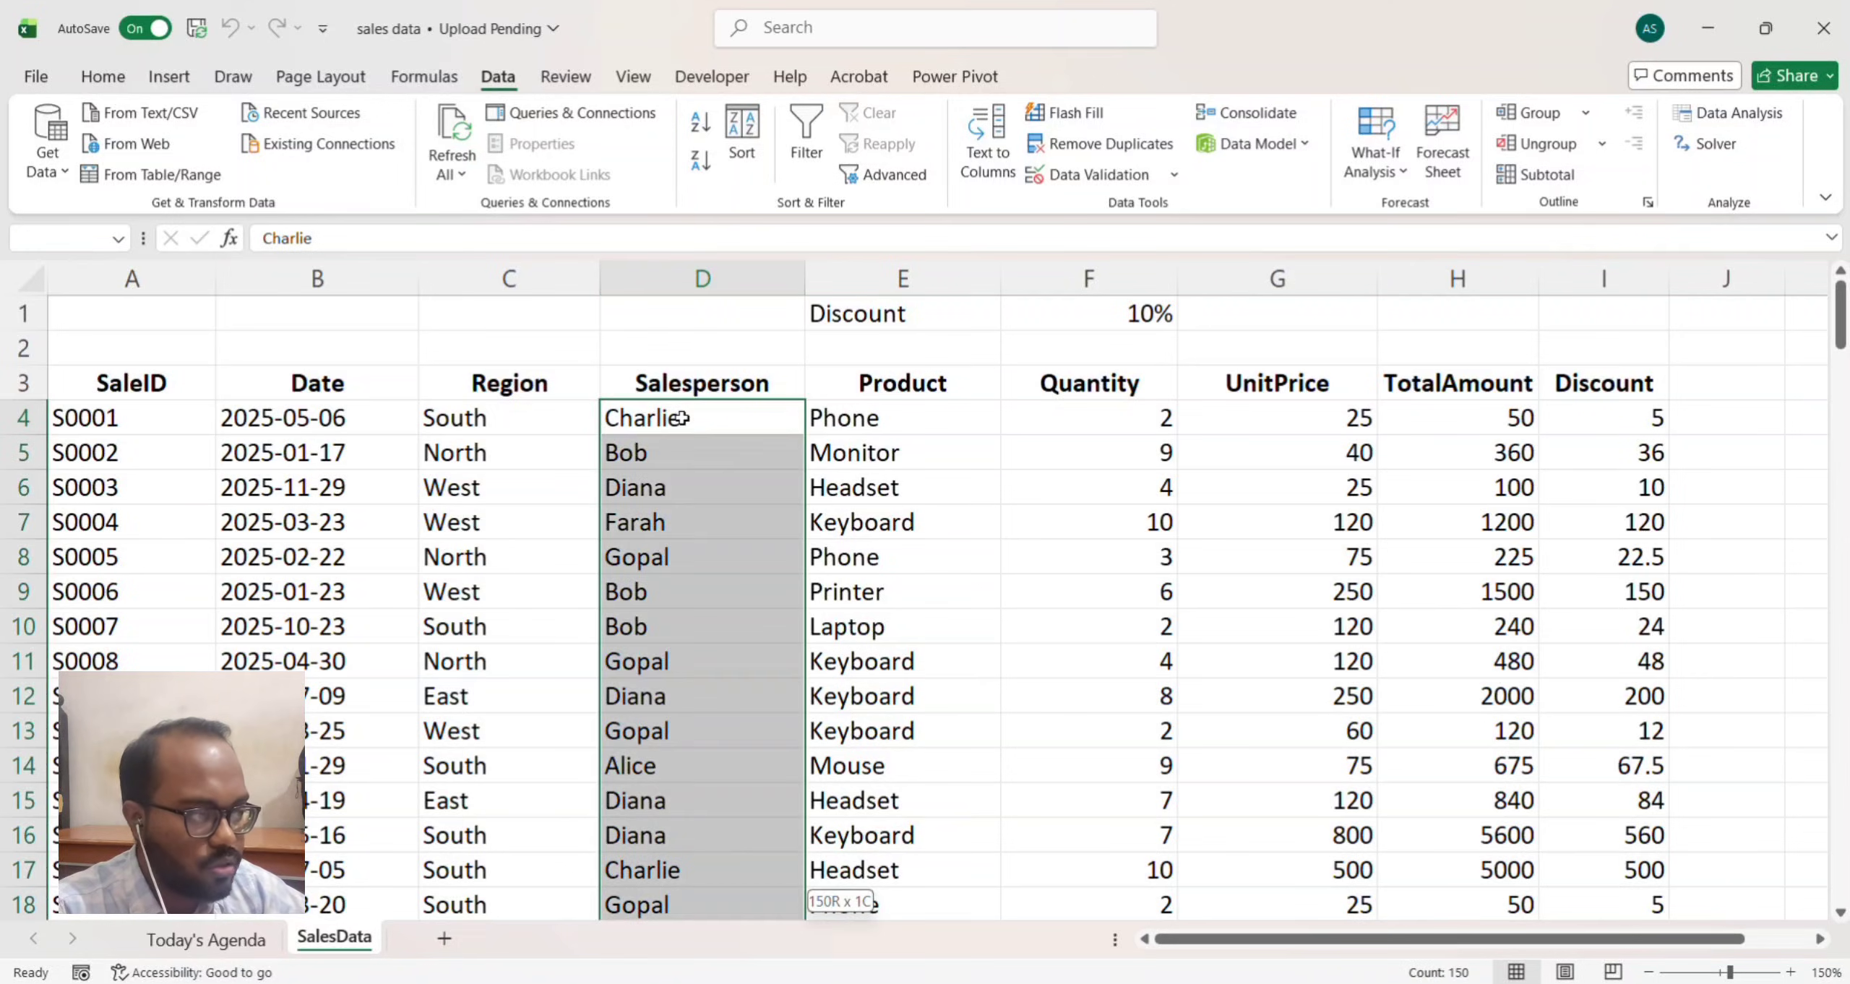
{"action": "key", "text": "ctrl+c"}
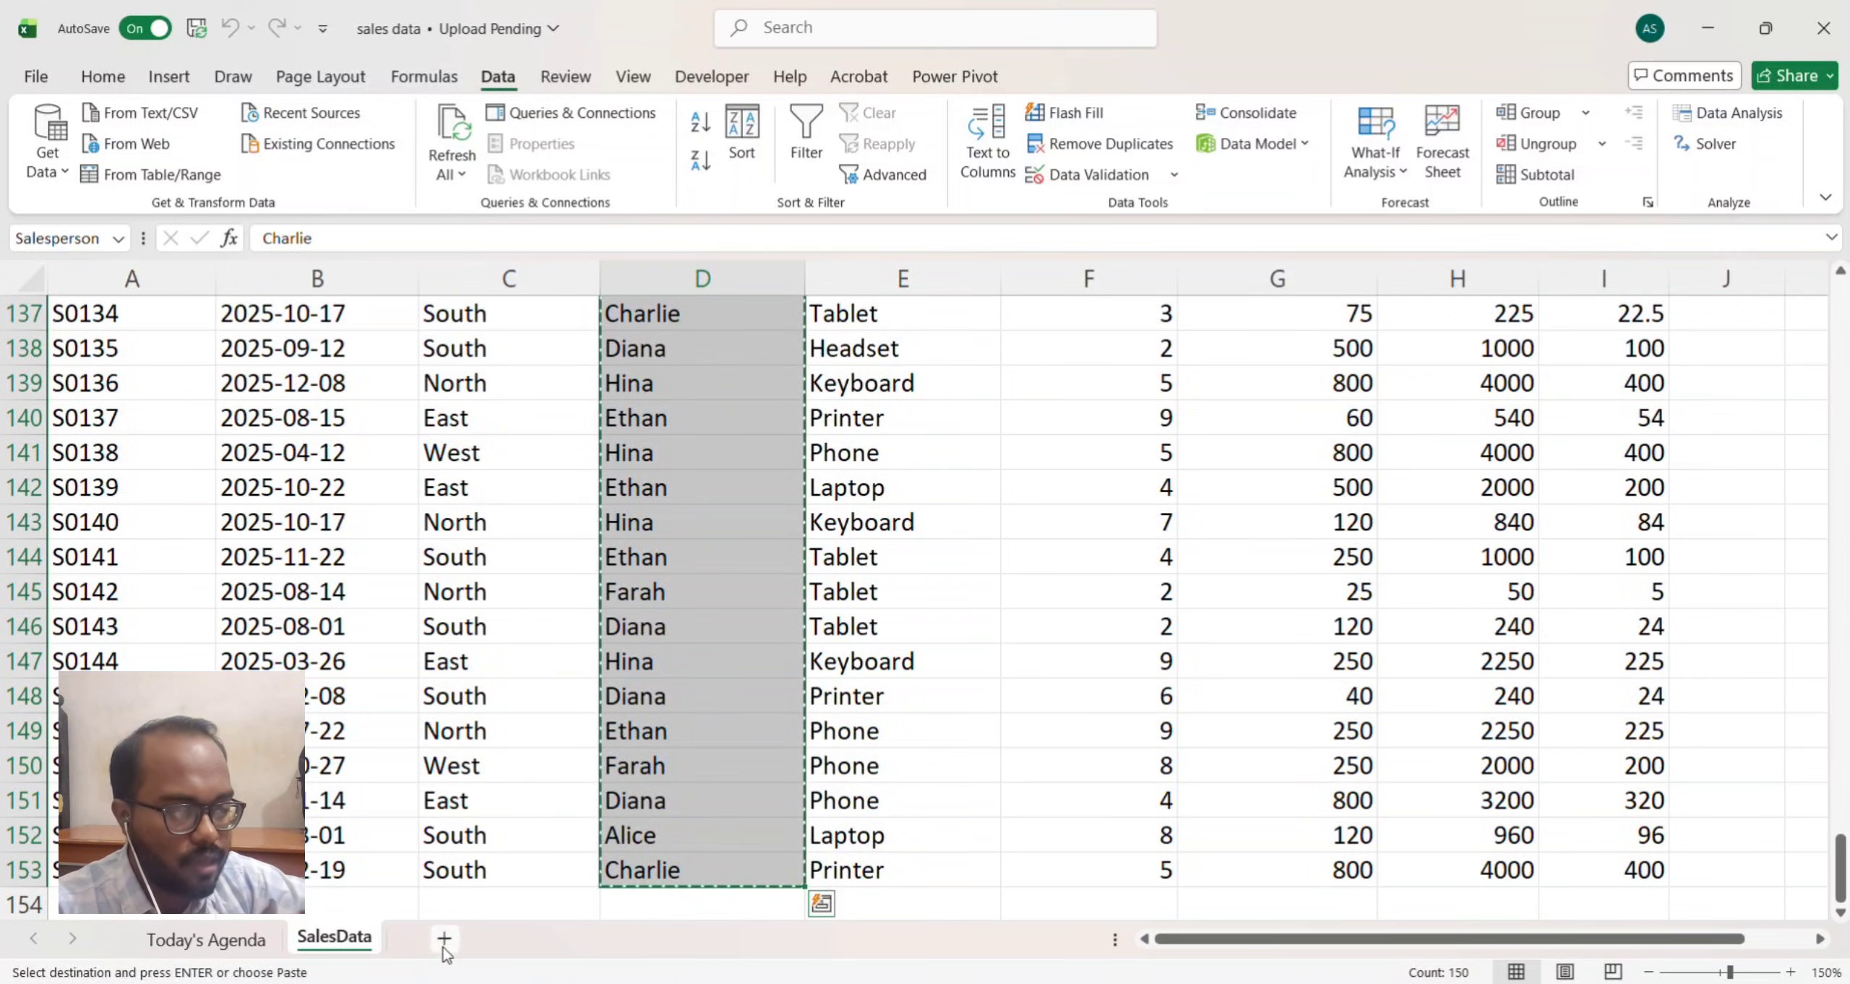
{"action": "left_click", "coordinate": [444, 938]}
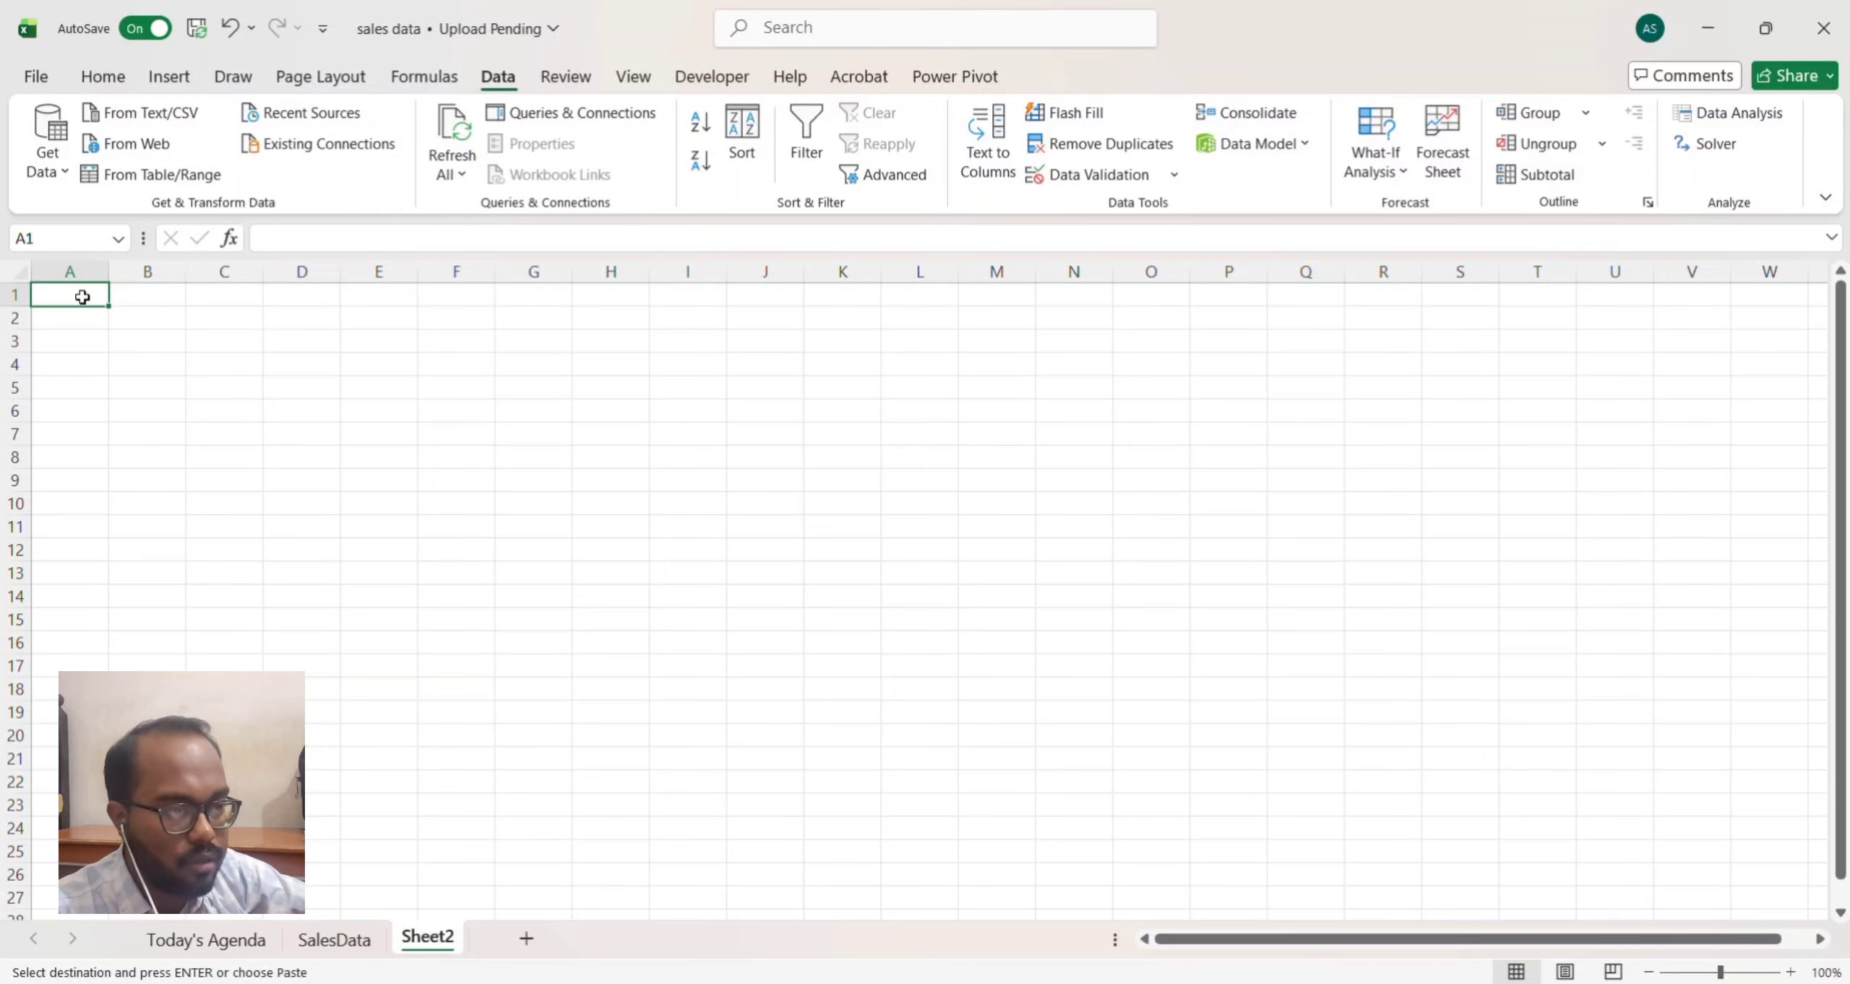
{"action": "key", "text": "ctrl+v"}
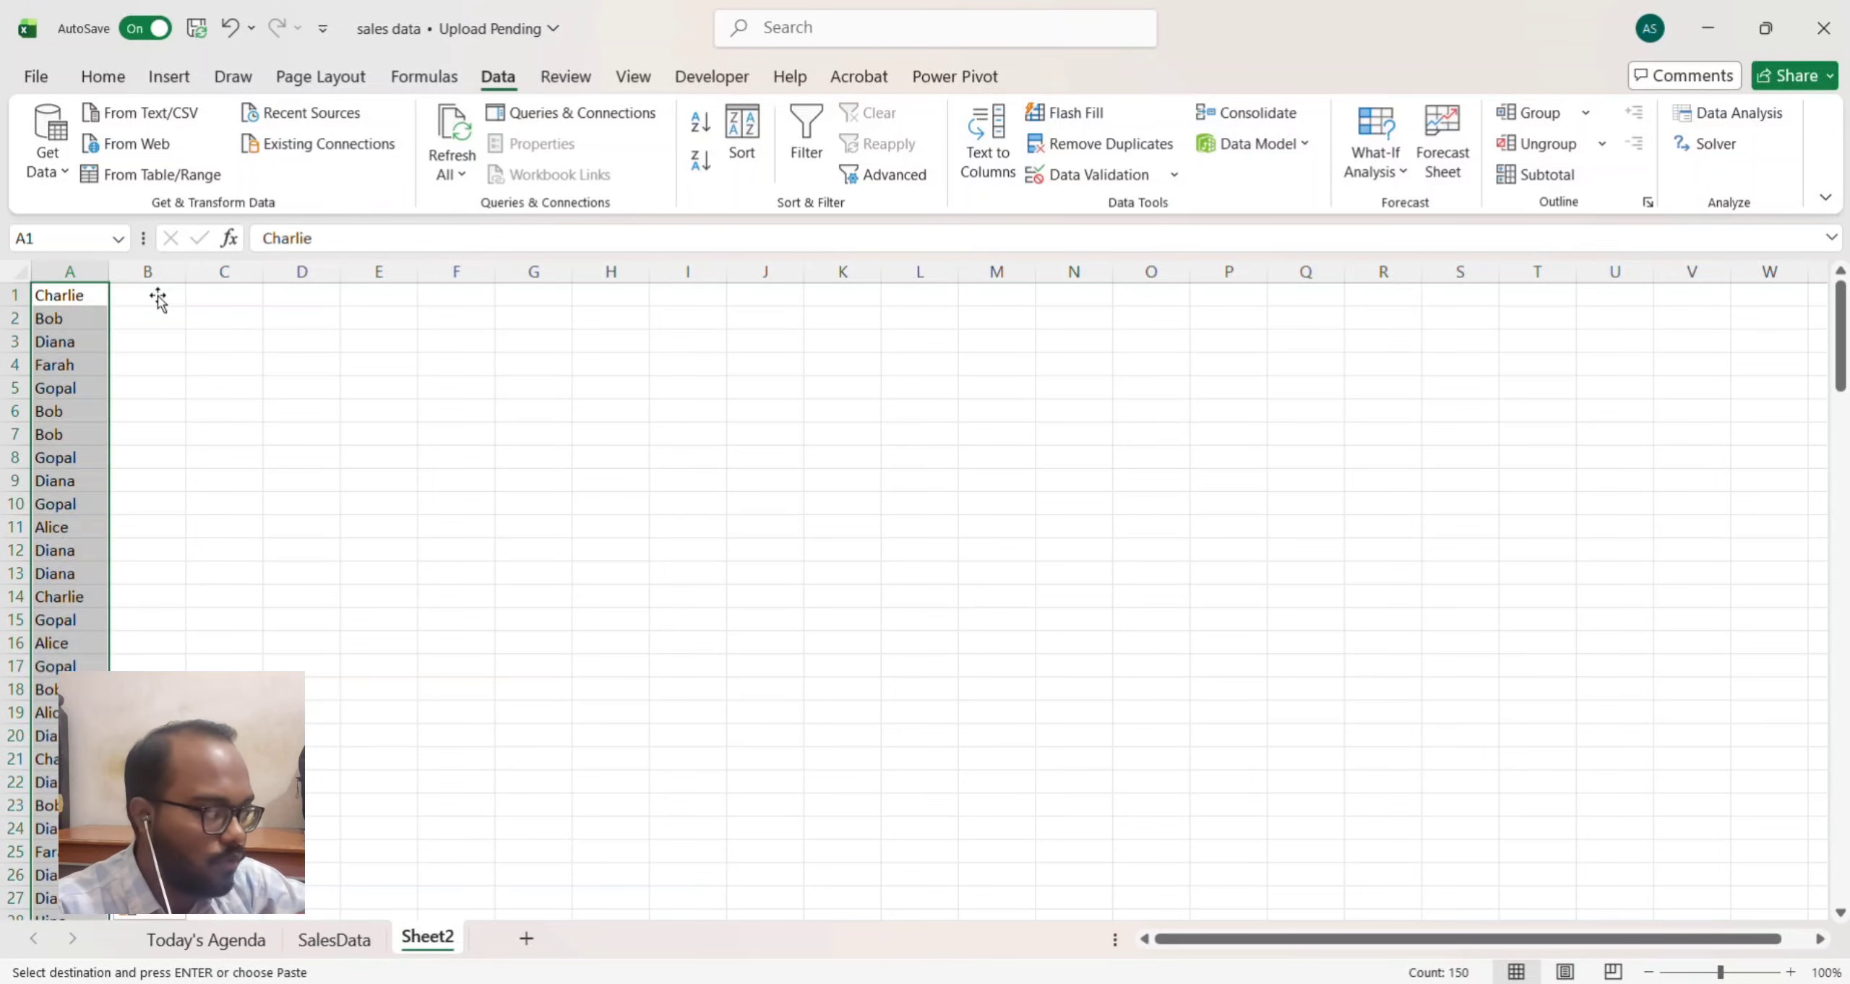
Step: Remove the duplicate values from the pasted salesperson list in column A
{"action": "left_click", "coordinate": [1791, 972]}
{"action": "left_click", "coordinate": [1791, 973]}
{"action": "left_click", "coordinate": [1791, 972]}
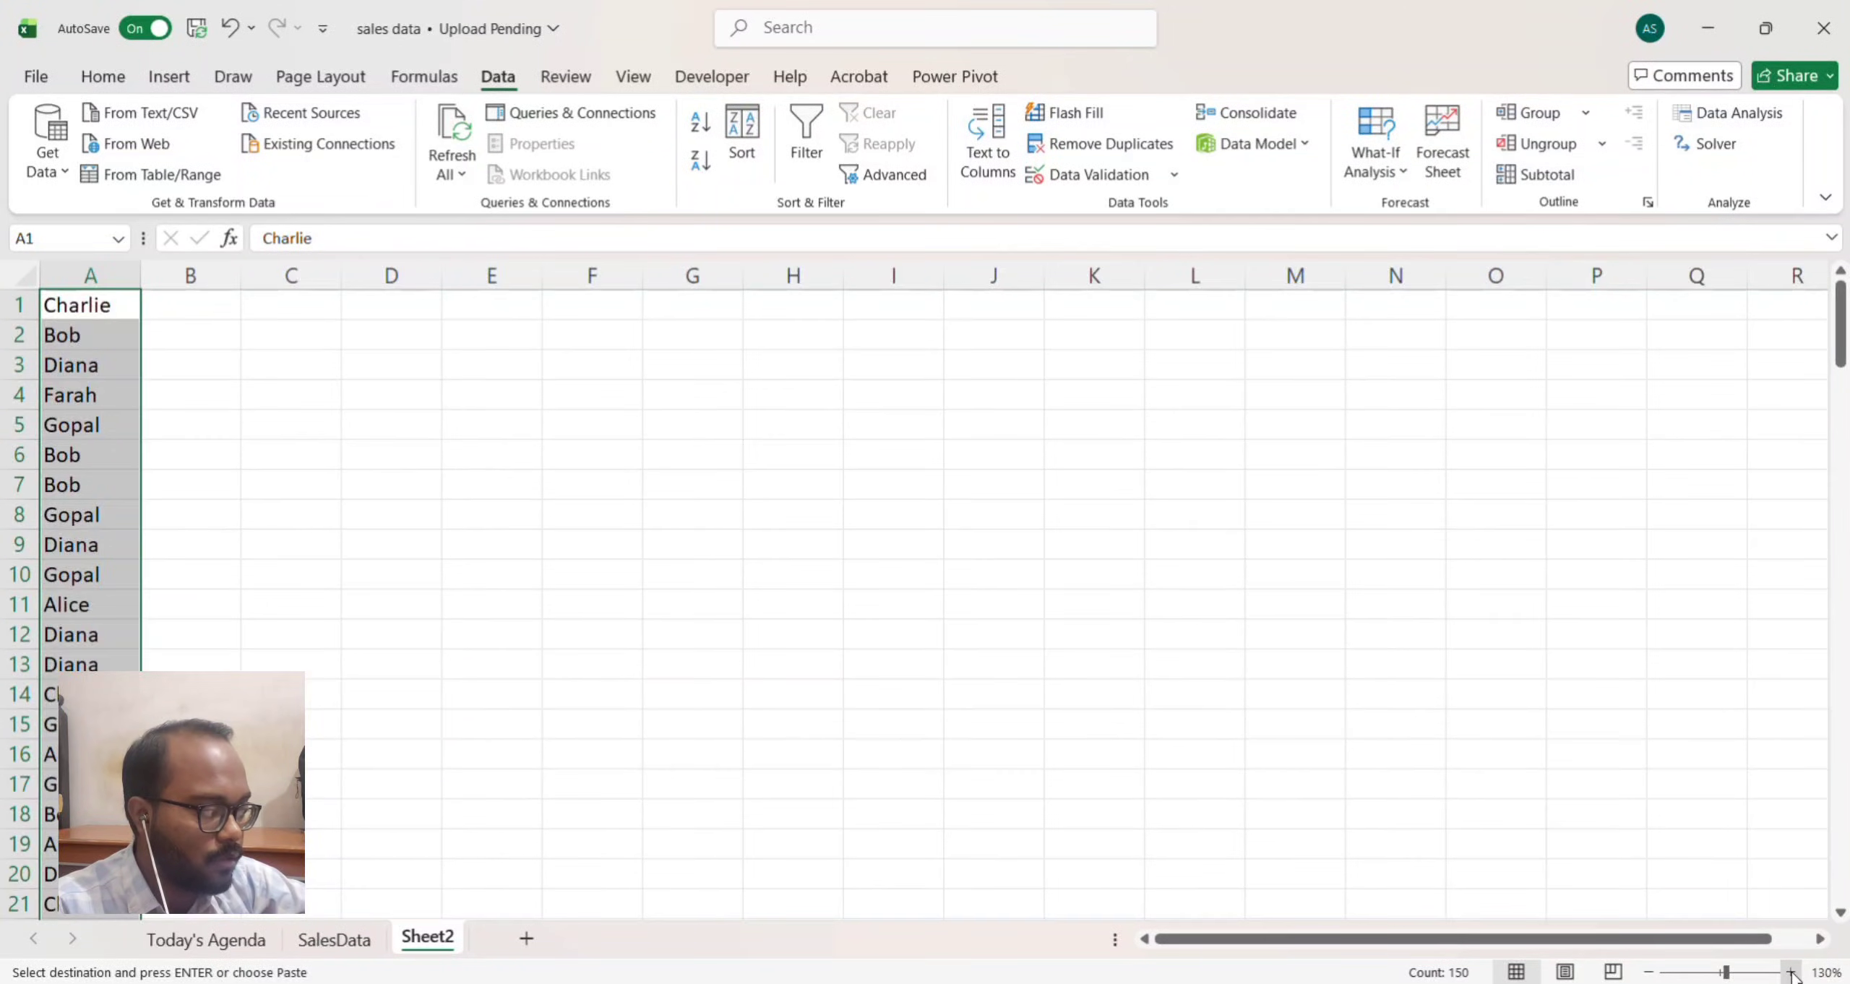
{"action": "left_click", "coordinate": [1791, 972]}
{"action": "left_click", "coordinate": [1791, 972]}
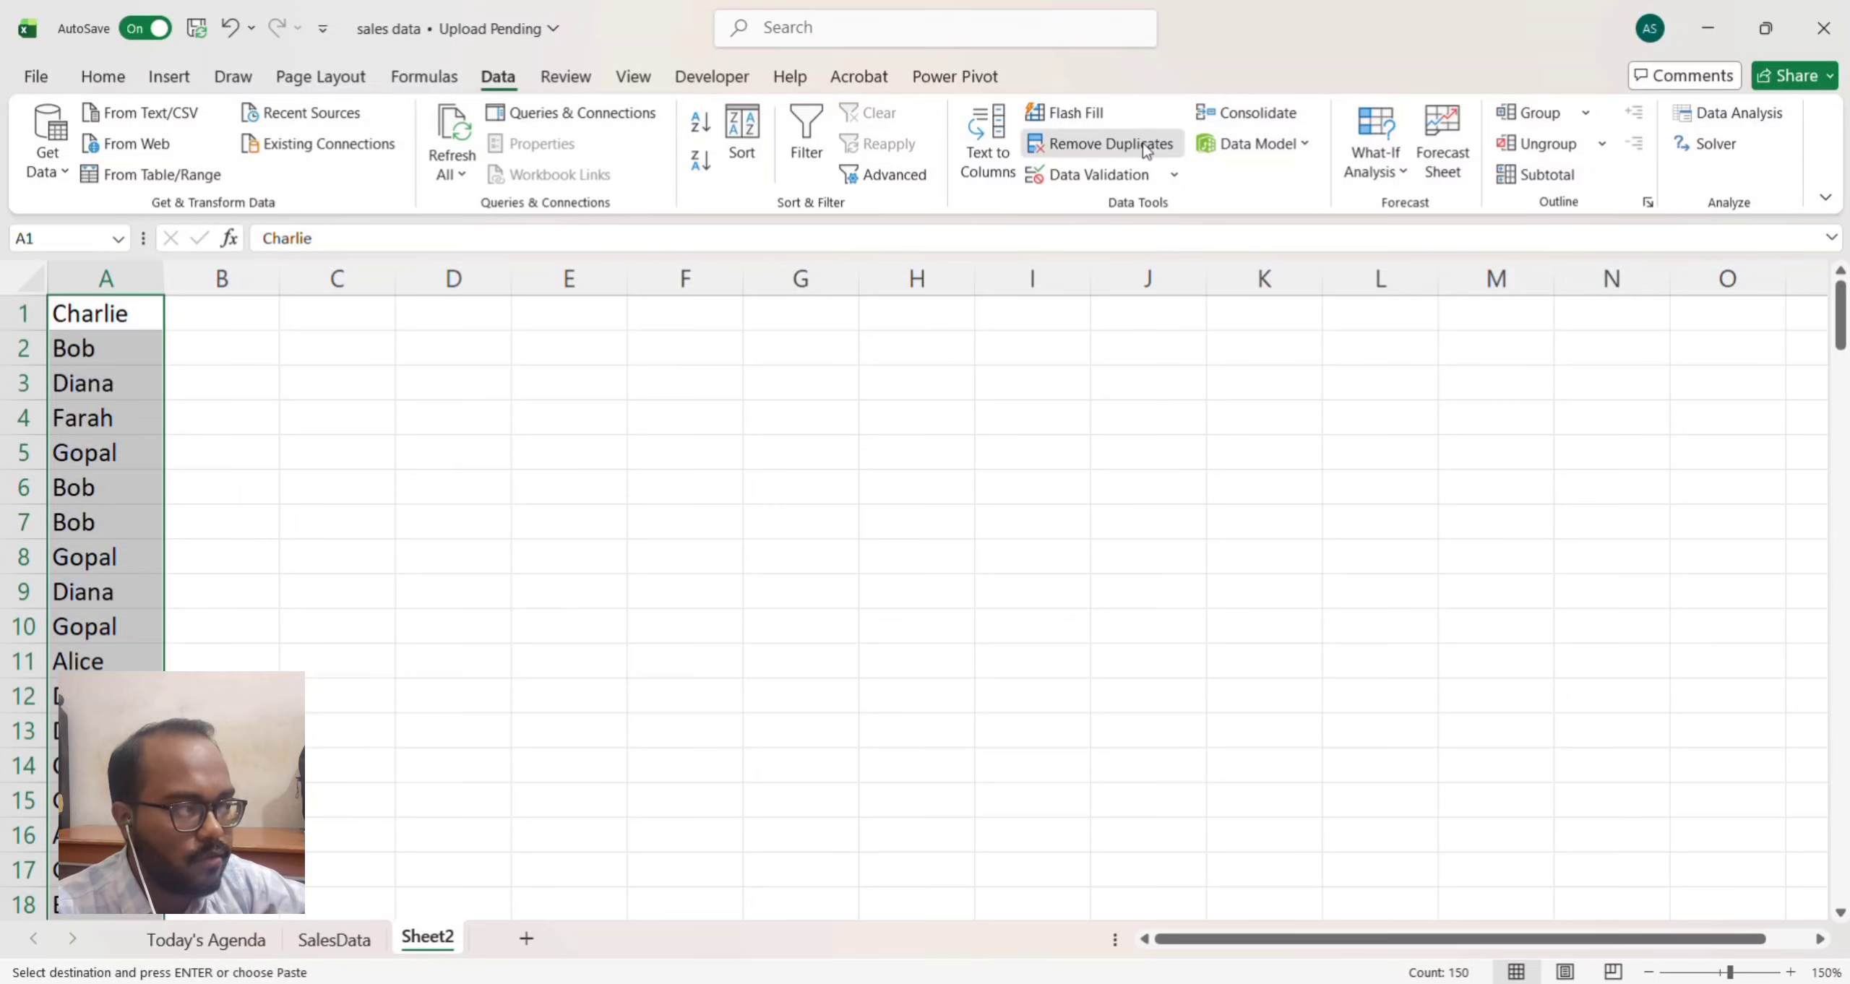
{"action": "left_click", "coordinate": [1105, 144]}
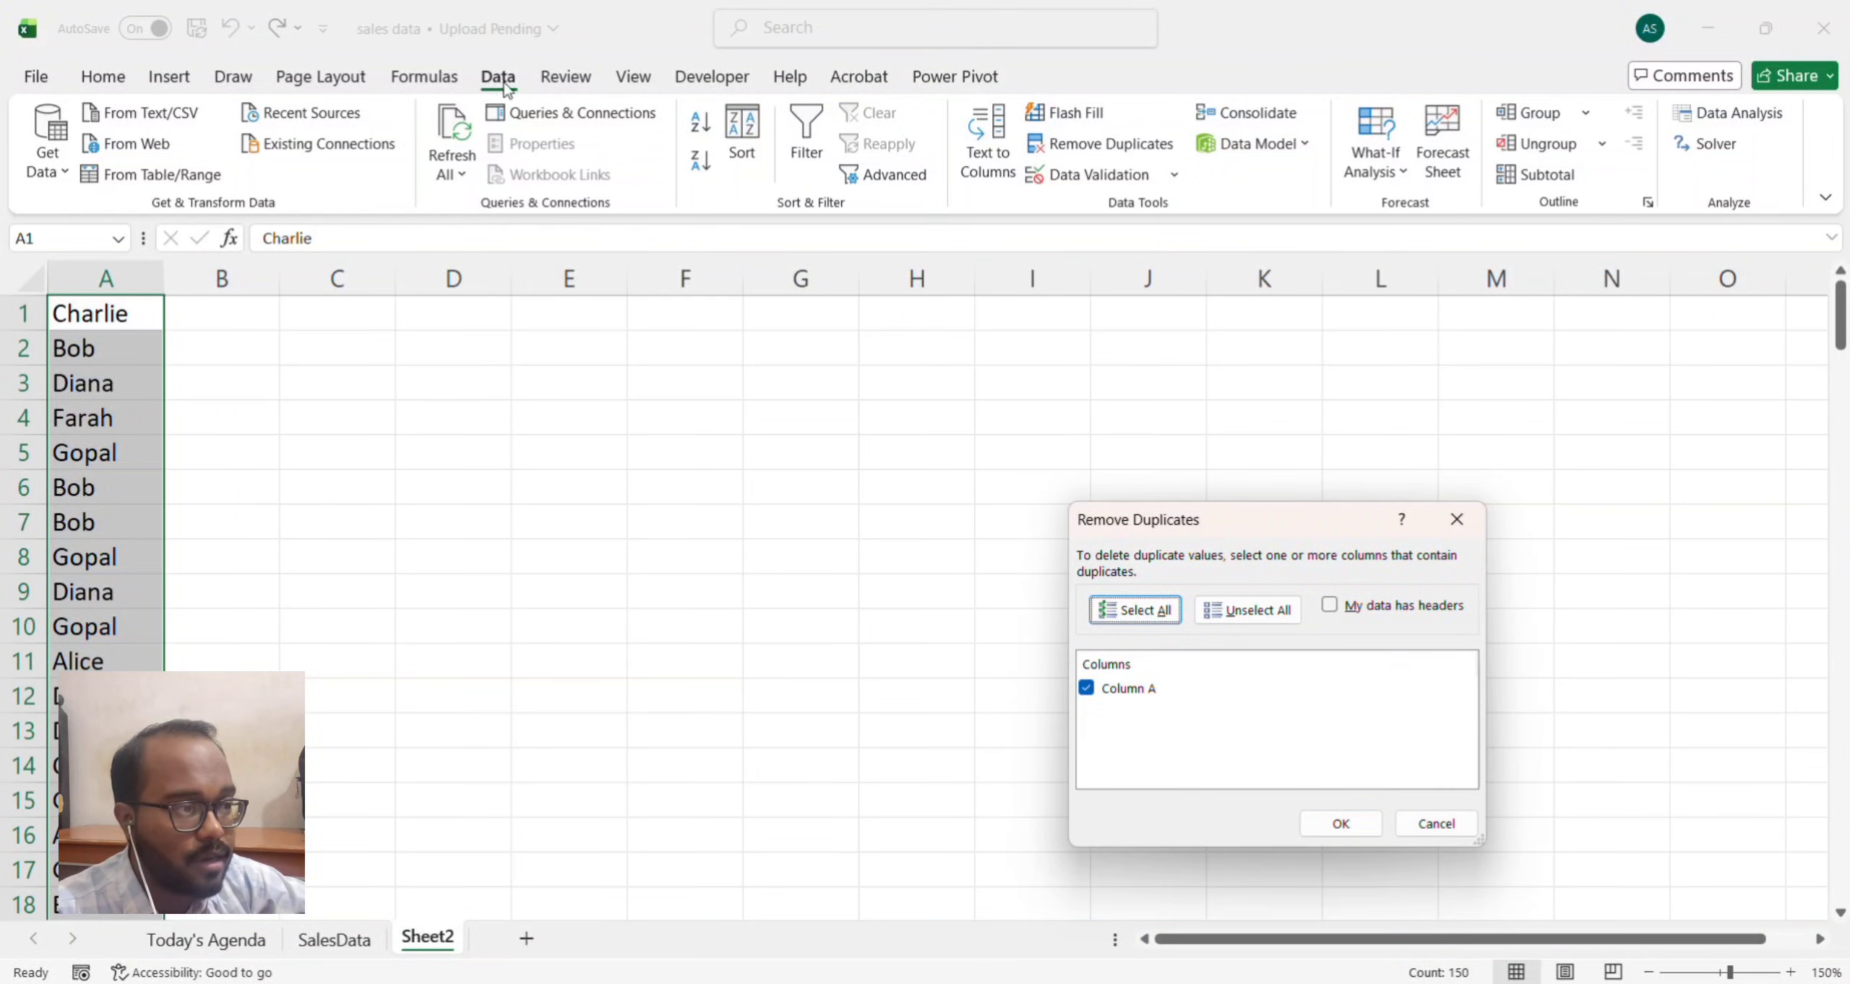
{"action": "left_click", "coordinate": [1314, 820]}
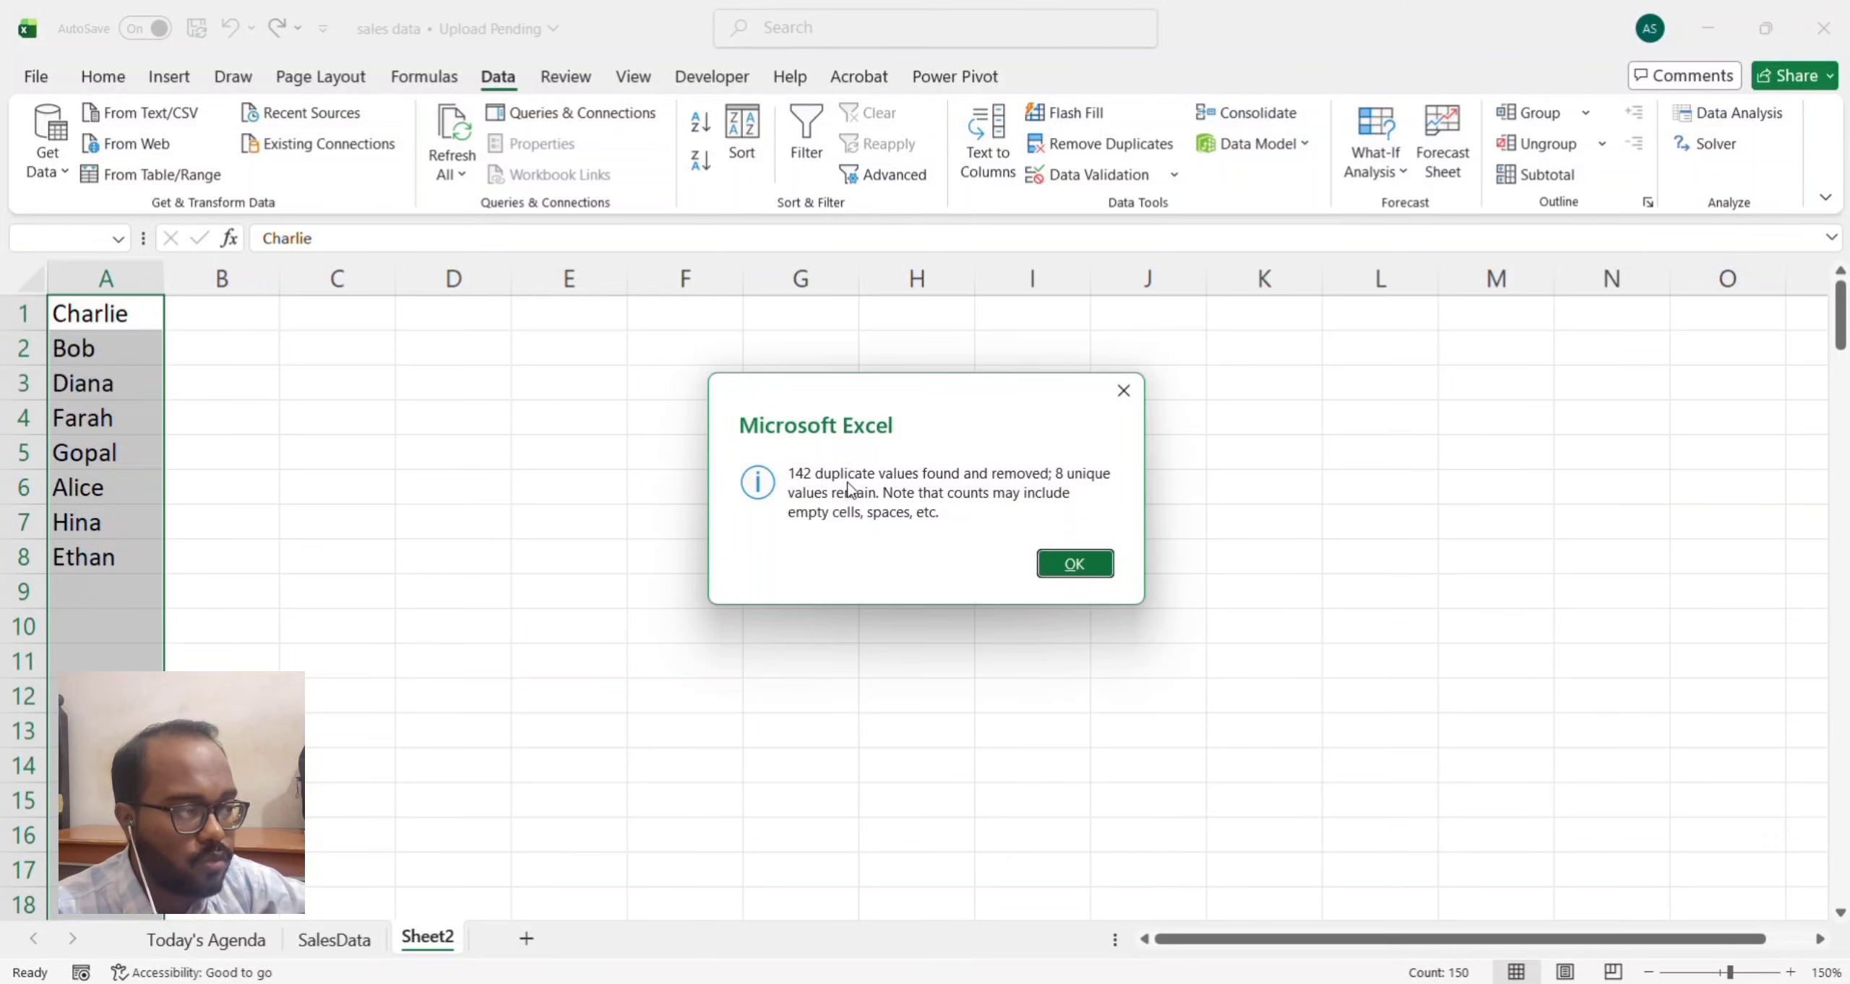
{"action": "left_click", "coordinate": [1072, 570]}
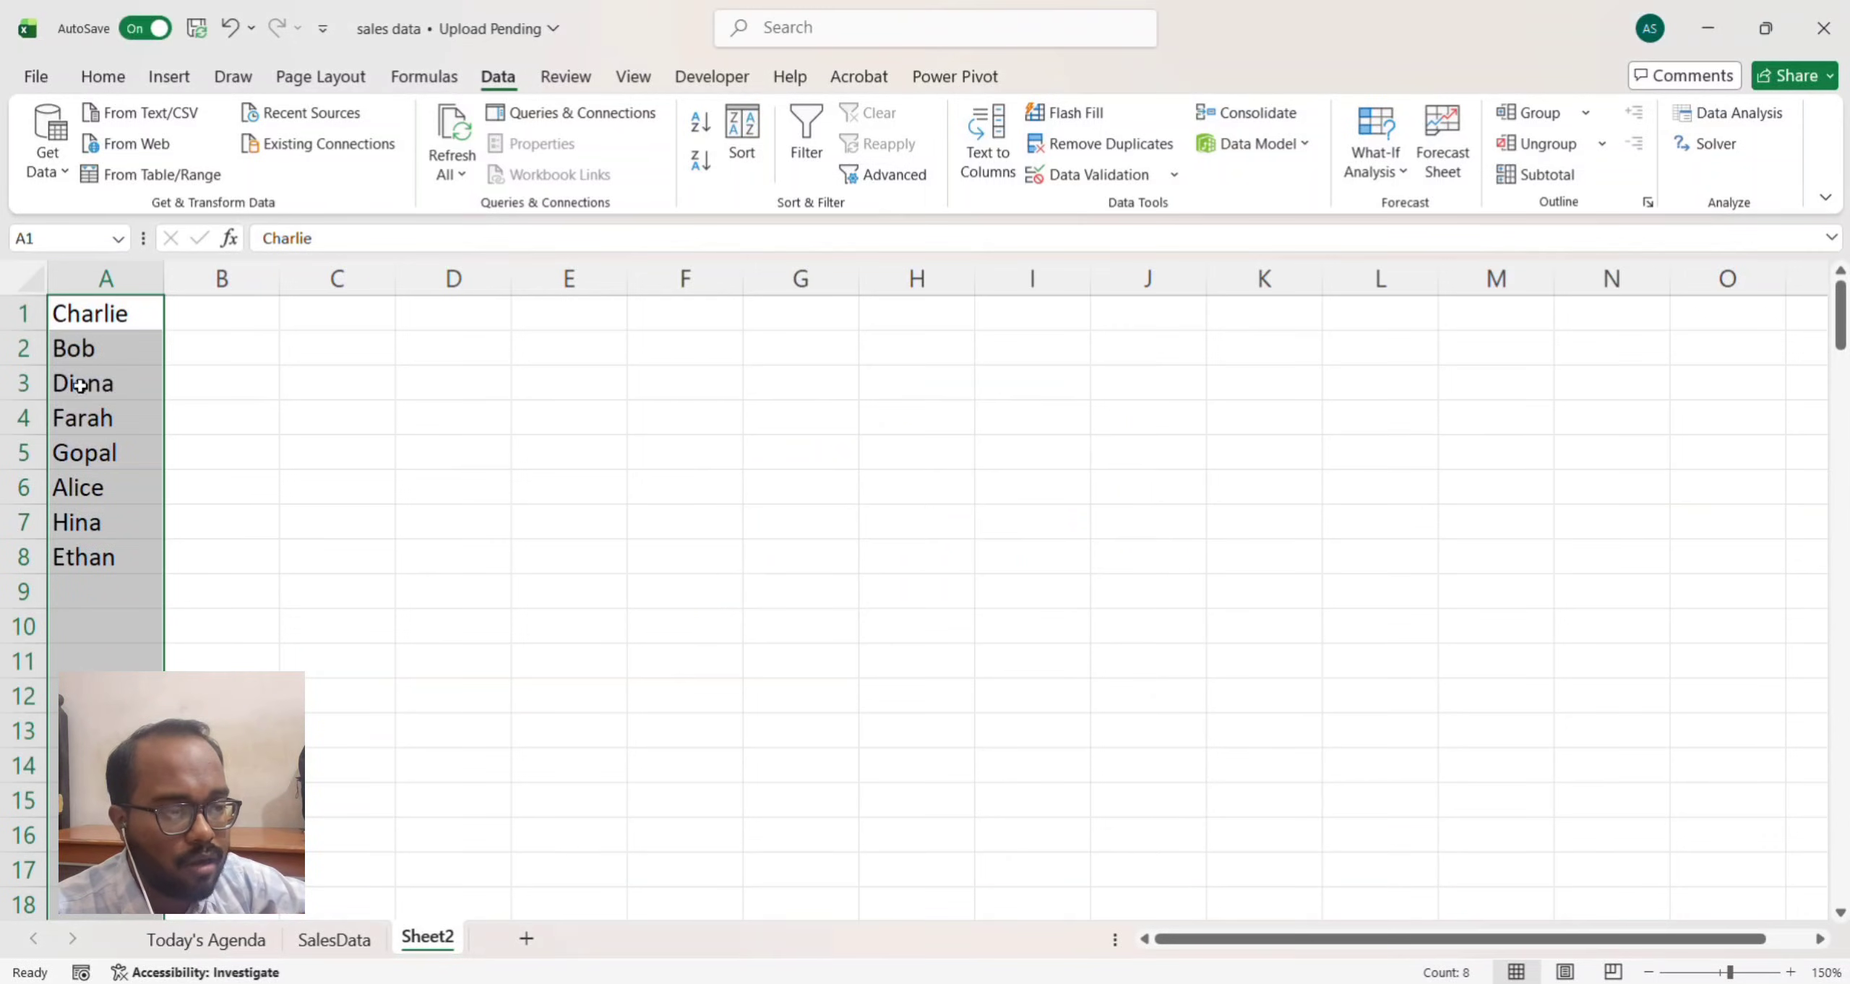
{"action": "left_click", "coordinate": [94, 307]}
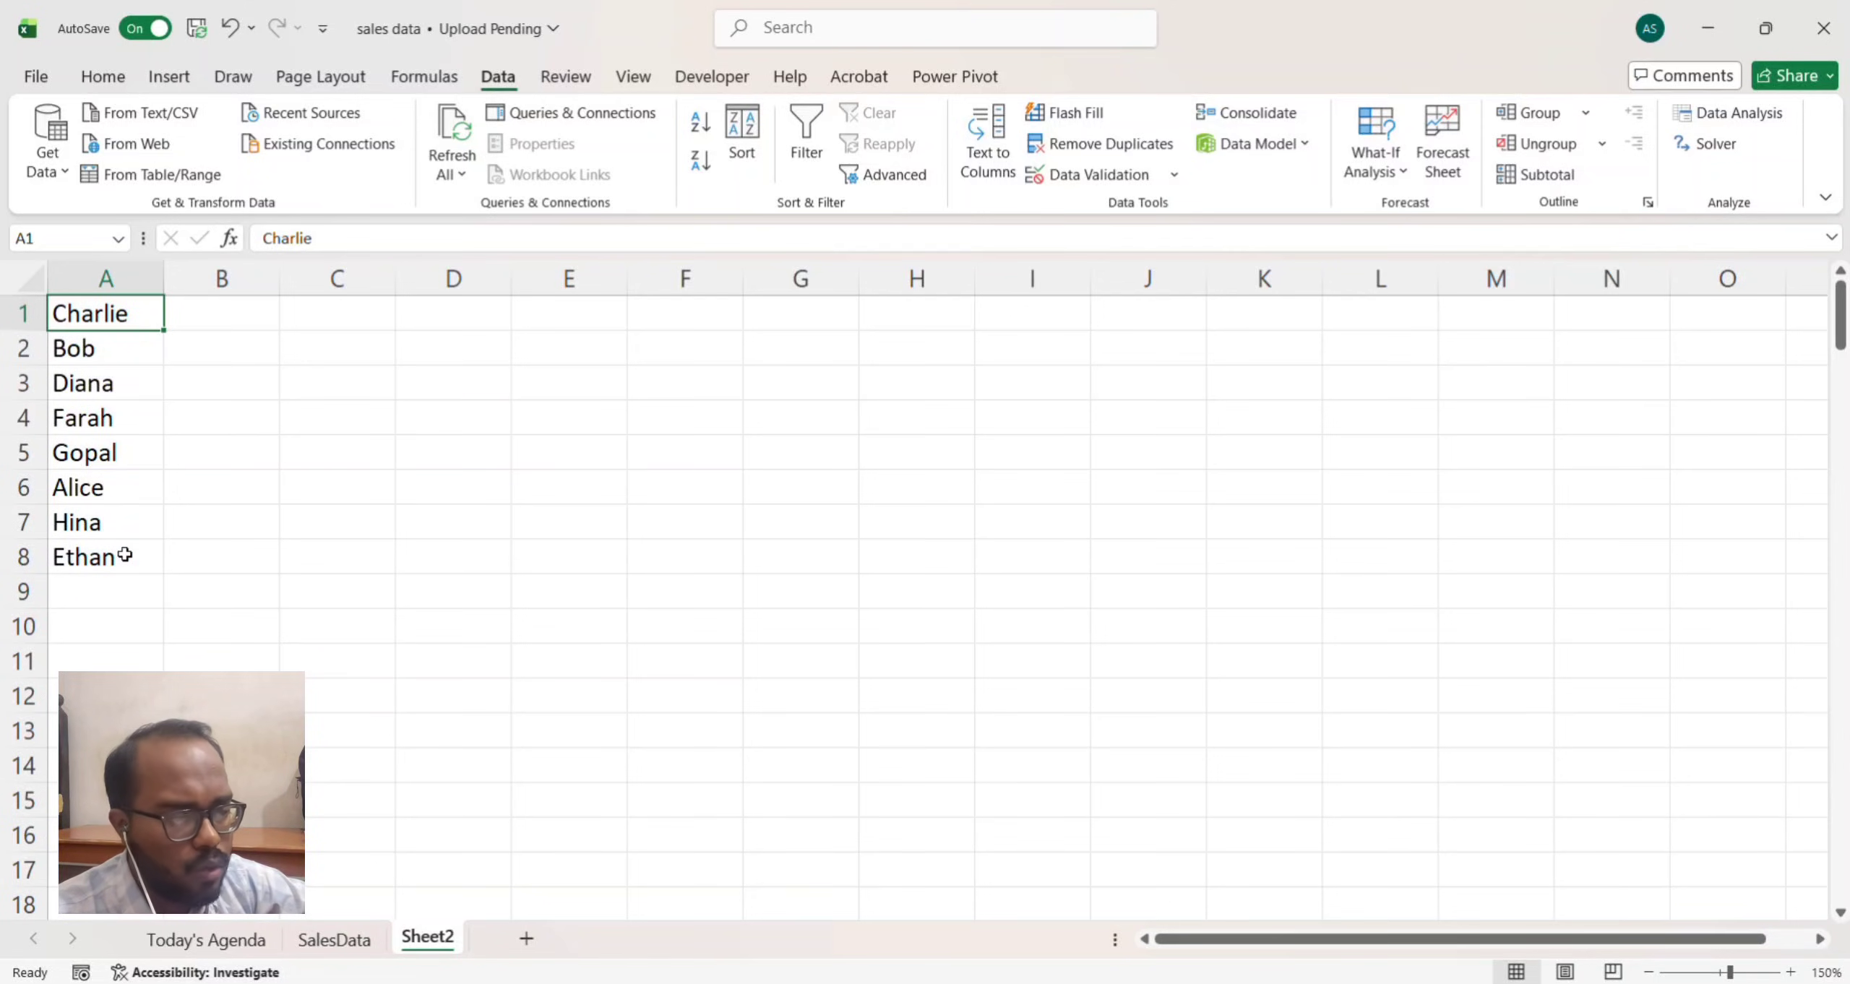
Step: Replace the list in A1:A8 with the formula =UNIQUE(Salesperson) entered in A1
{"action": "left_click_drag", "start_coordinate": [125, 555], "coordinate": [85, 318]}
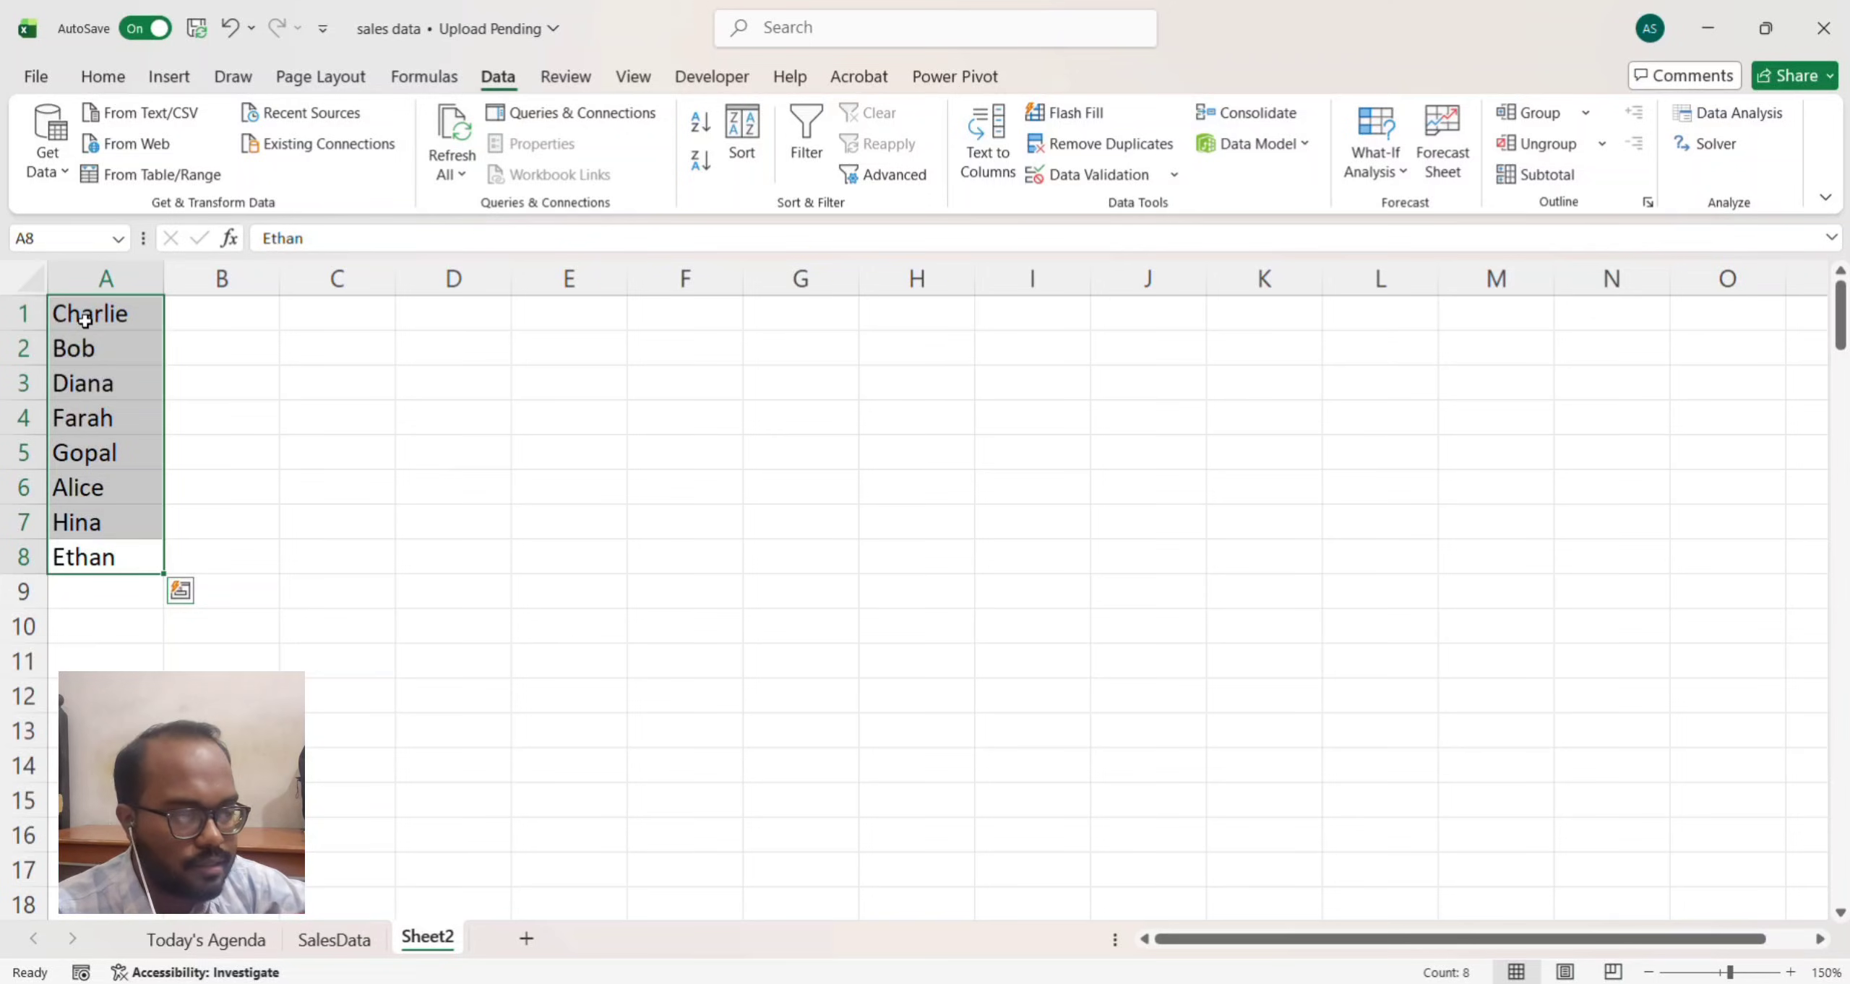
{"action": "key", "text": "Delete"}
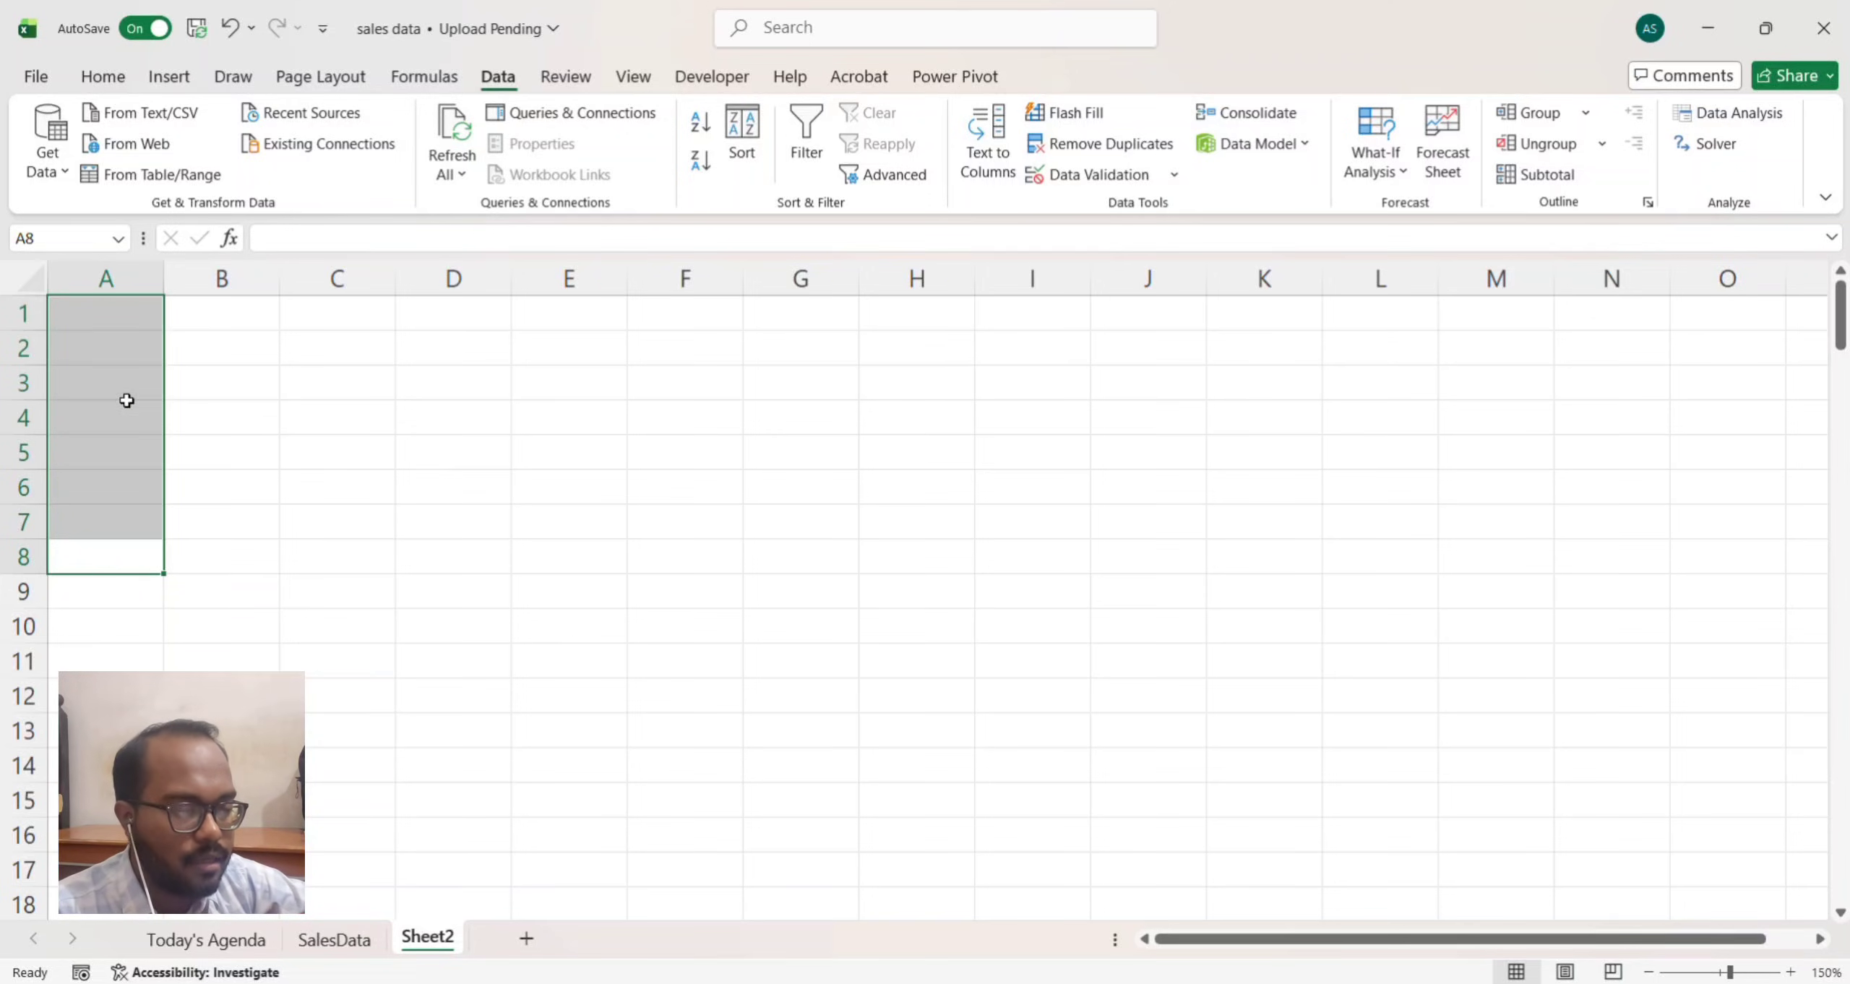
{"action": "left_click", "coordinate": [111, 315]}
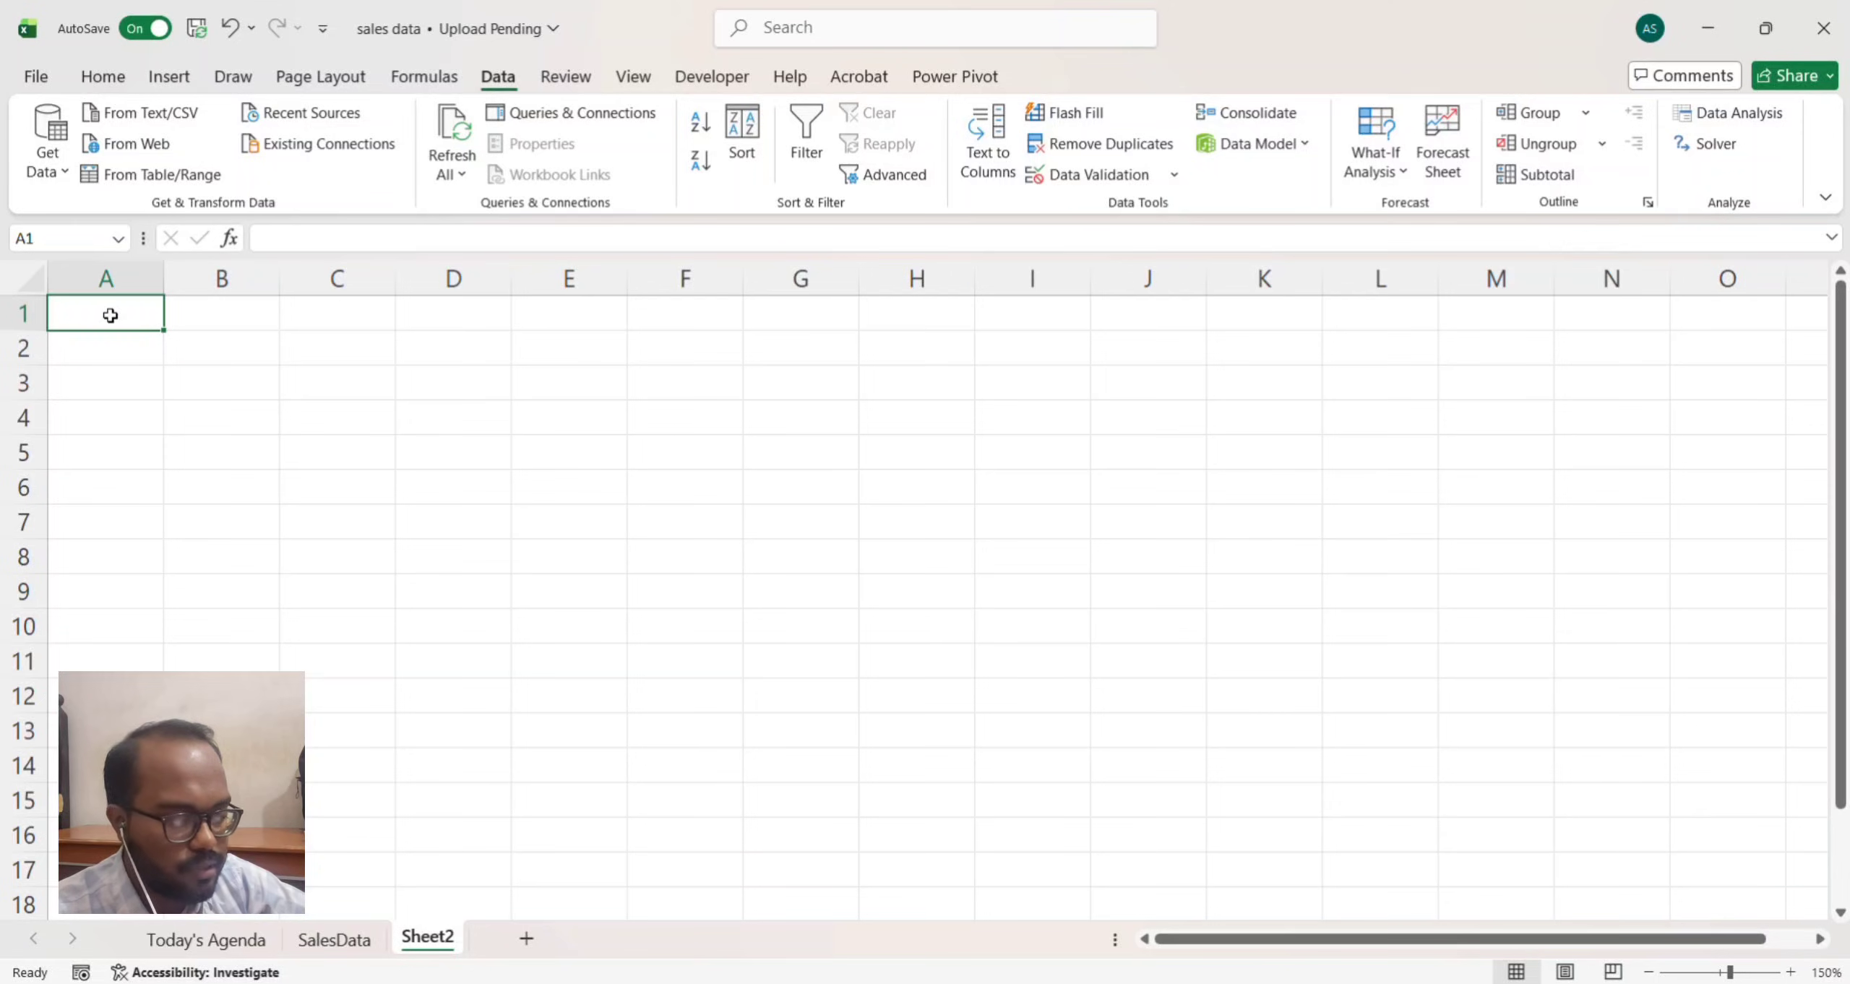
{"action": "type", "text": "=U"}
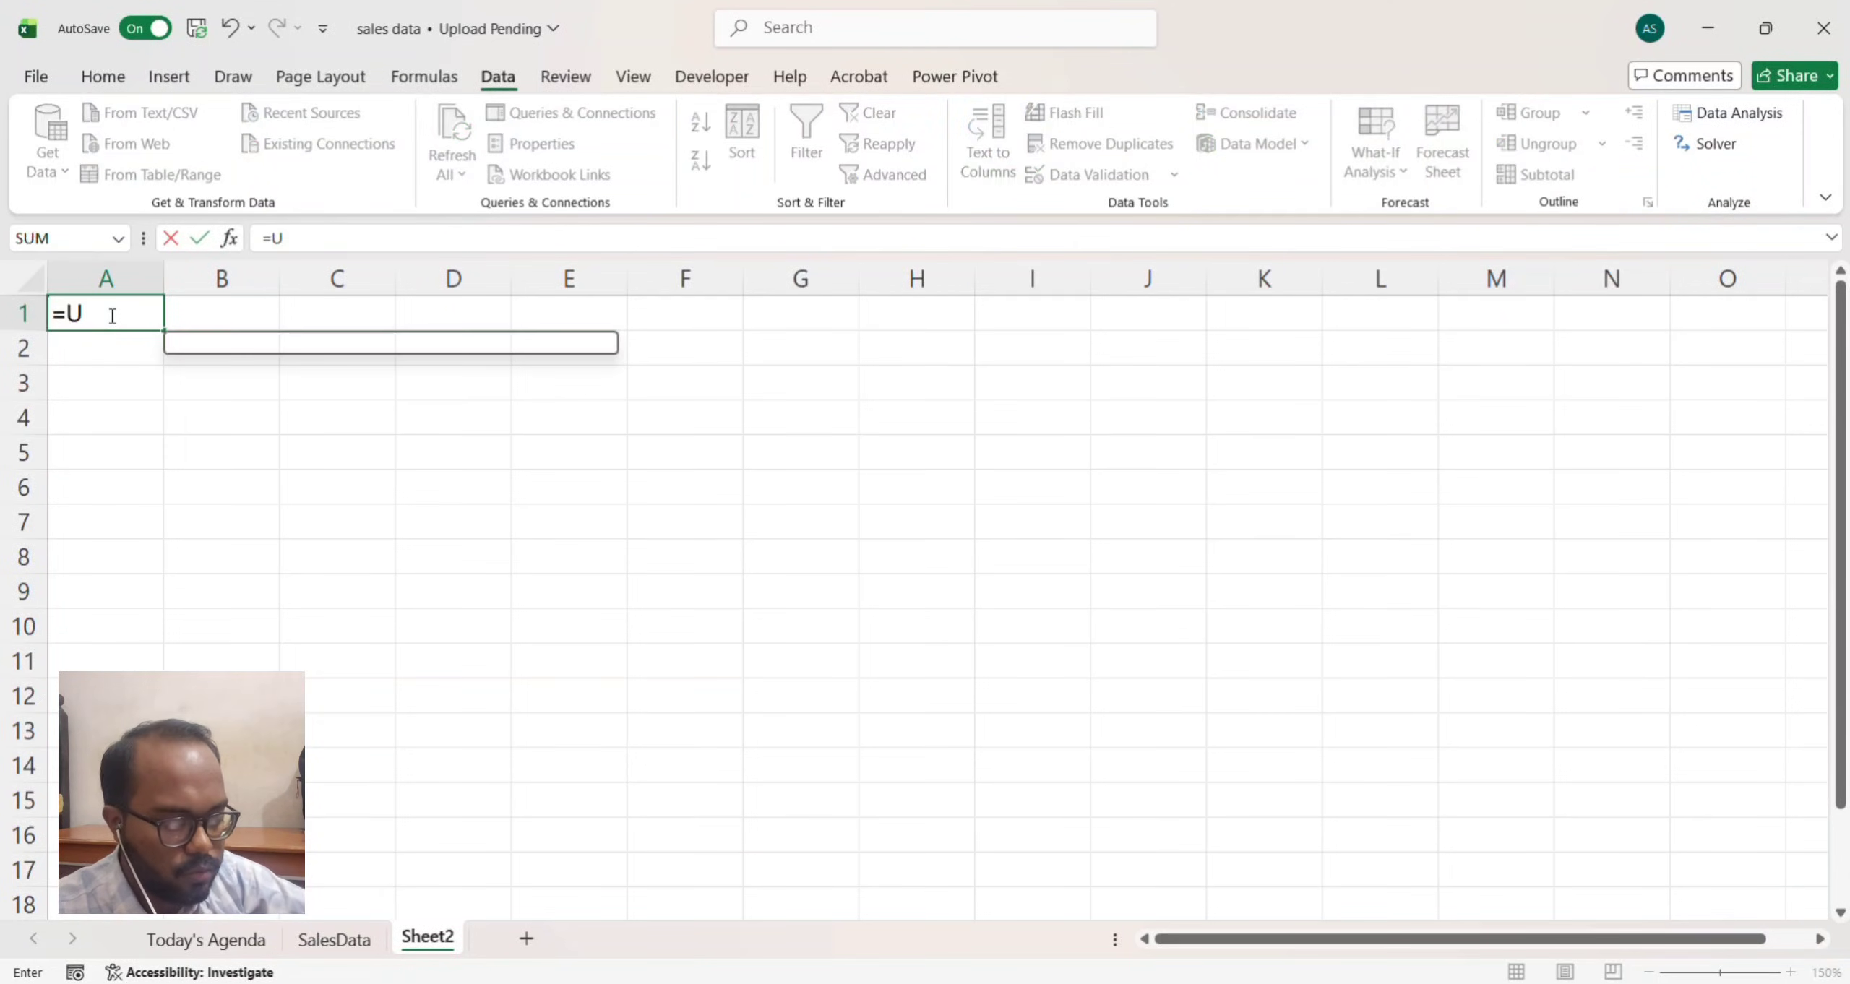
{"action": "type", "text": "NIQ"}
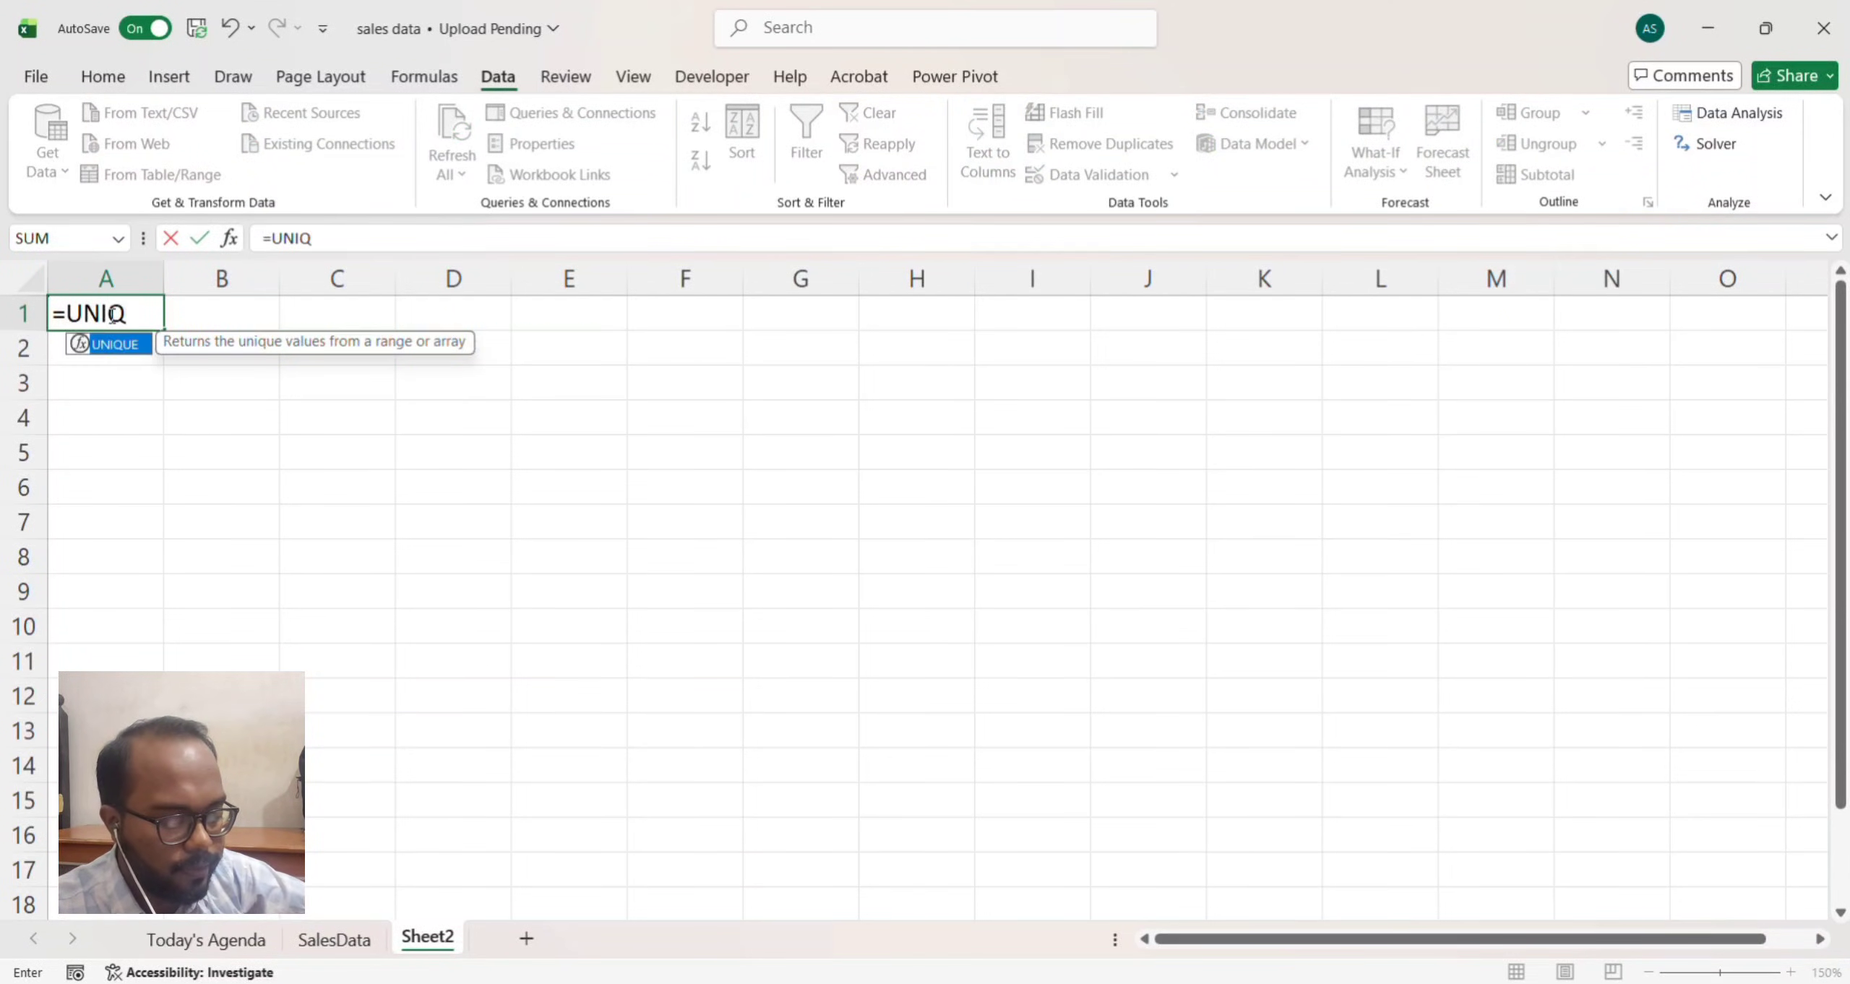
{"action": "type", "text": "UE("}
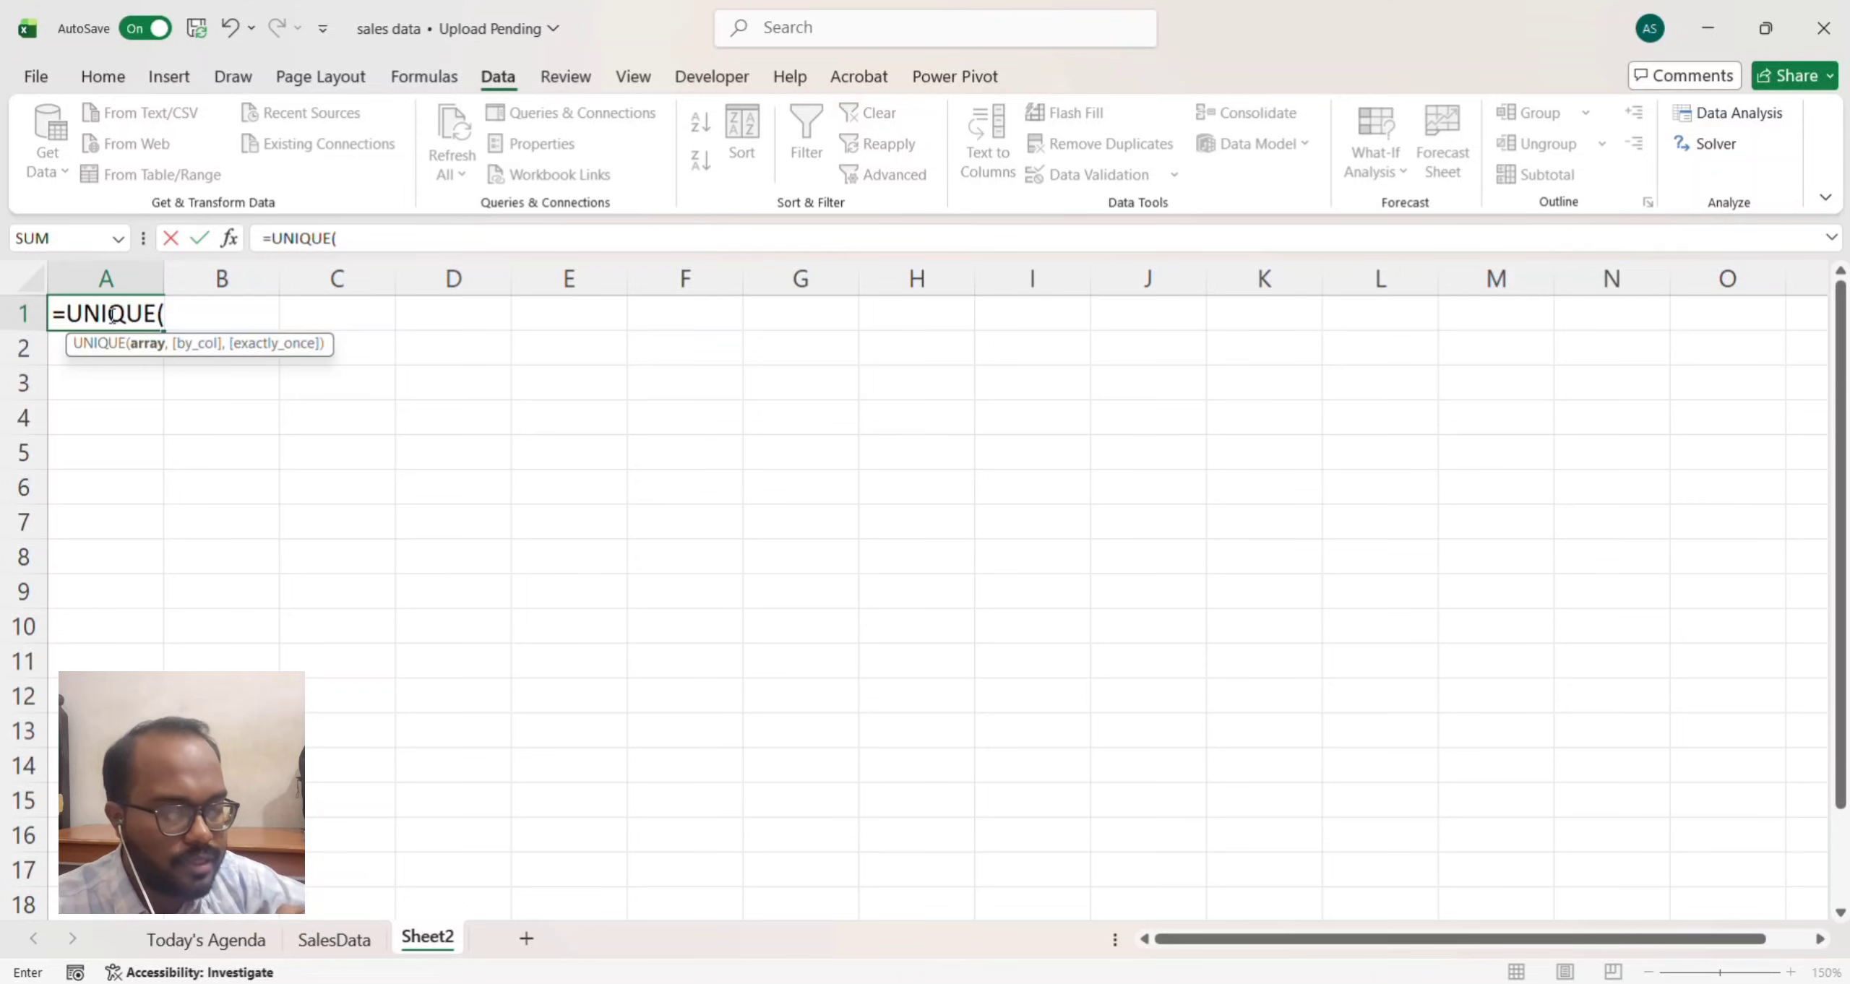
{"action": "type", "text": "Salees"}
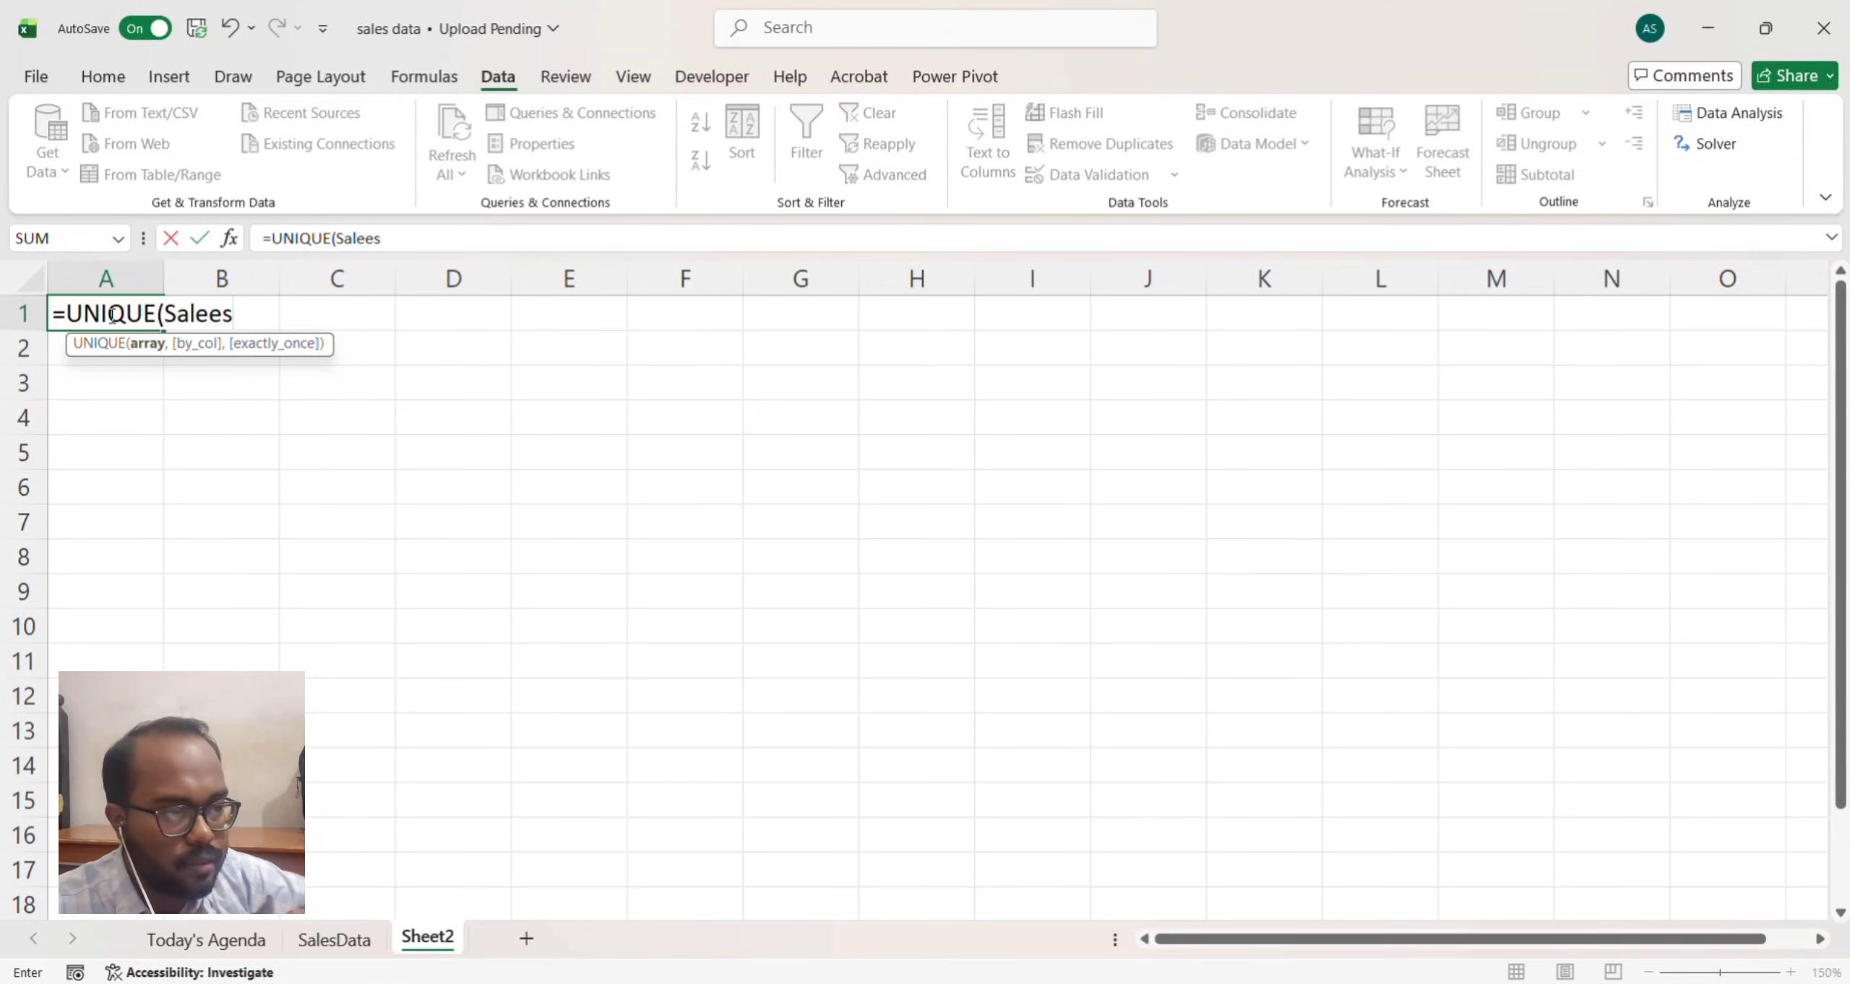
{"action": "key", "text": "BackSpace"}
{"action": "key", "text": "BackSpace"}
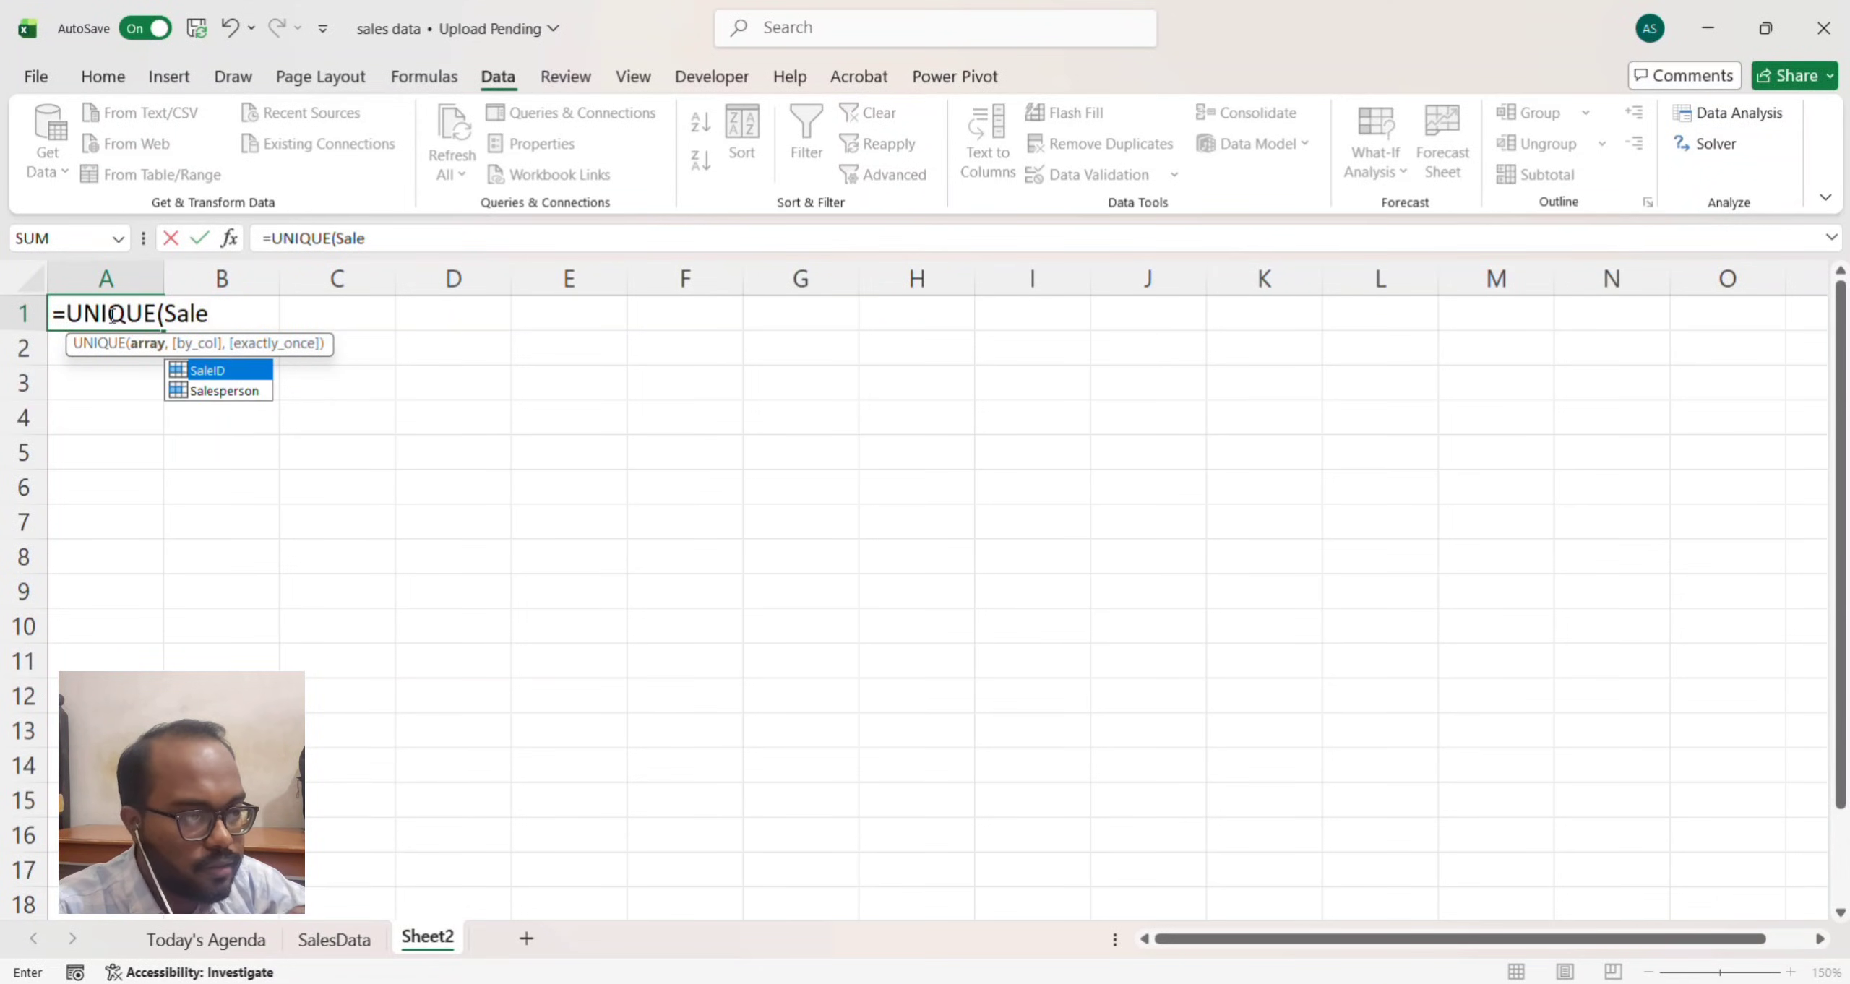
{"action": "type", "text": "s"}
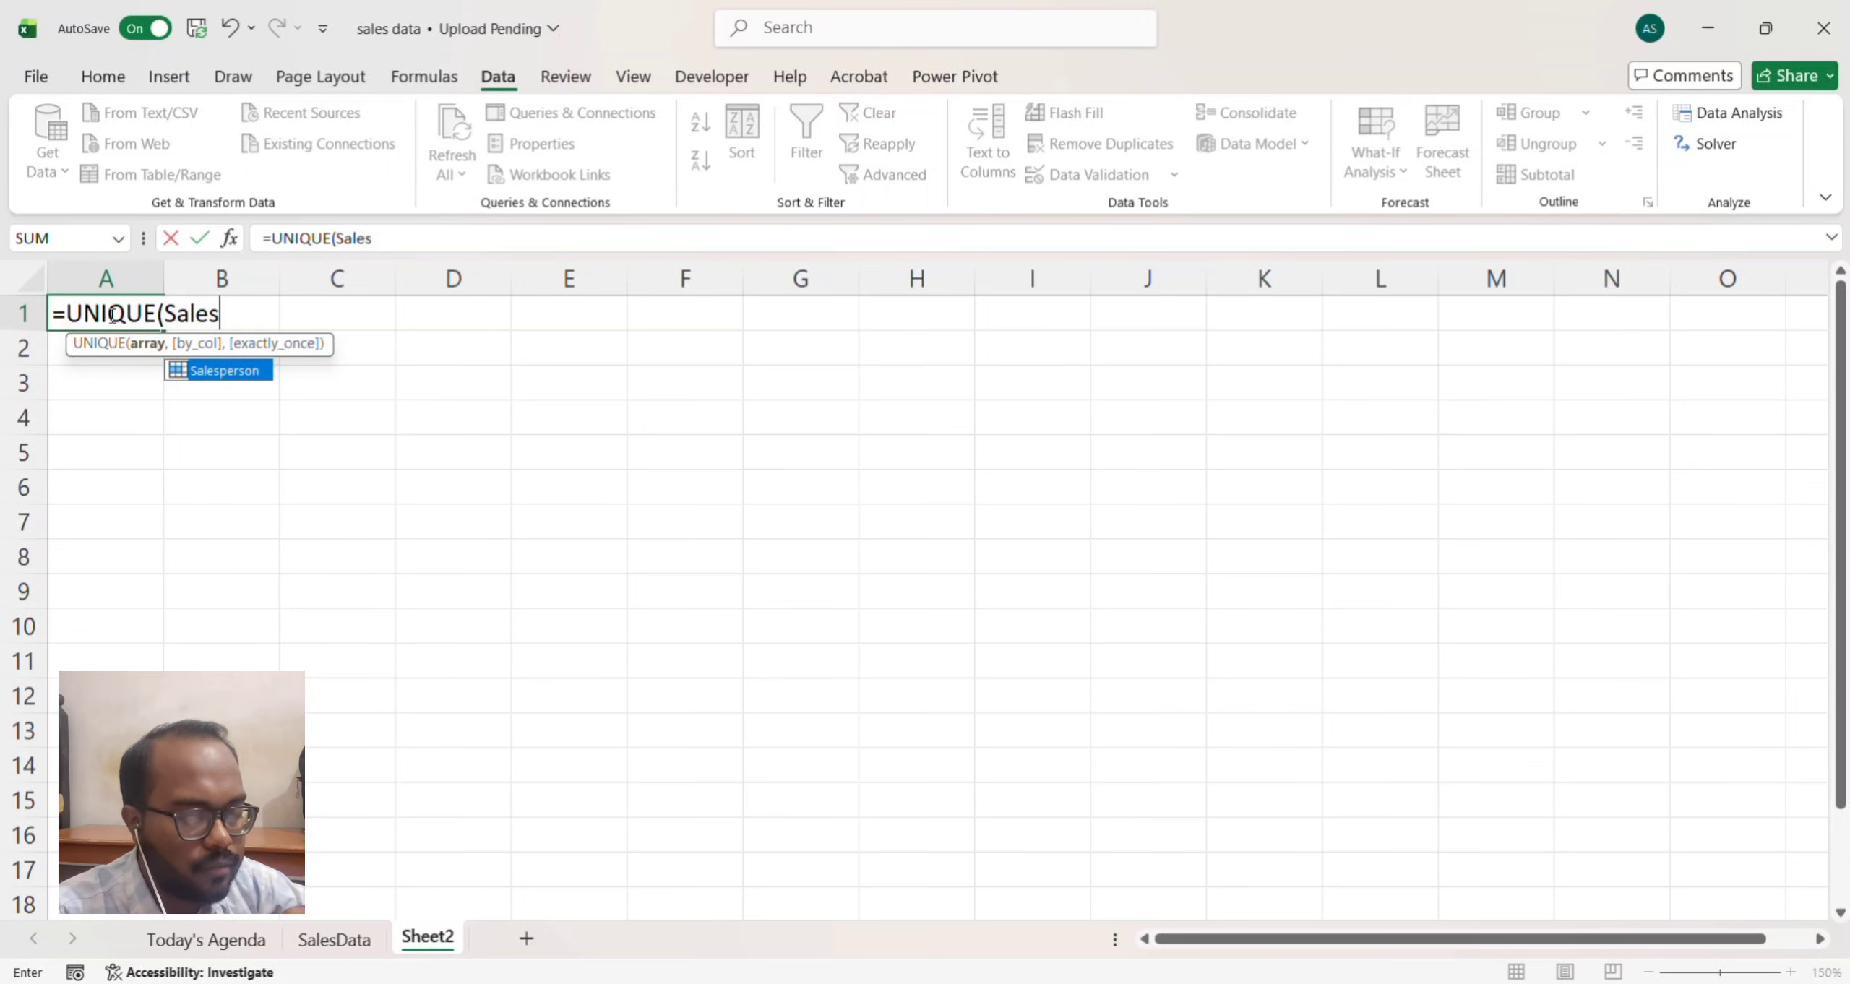
{"action": "key", "text": "Tab"}
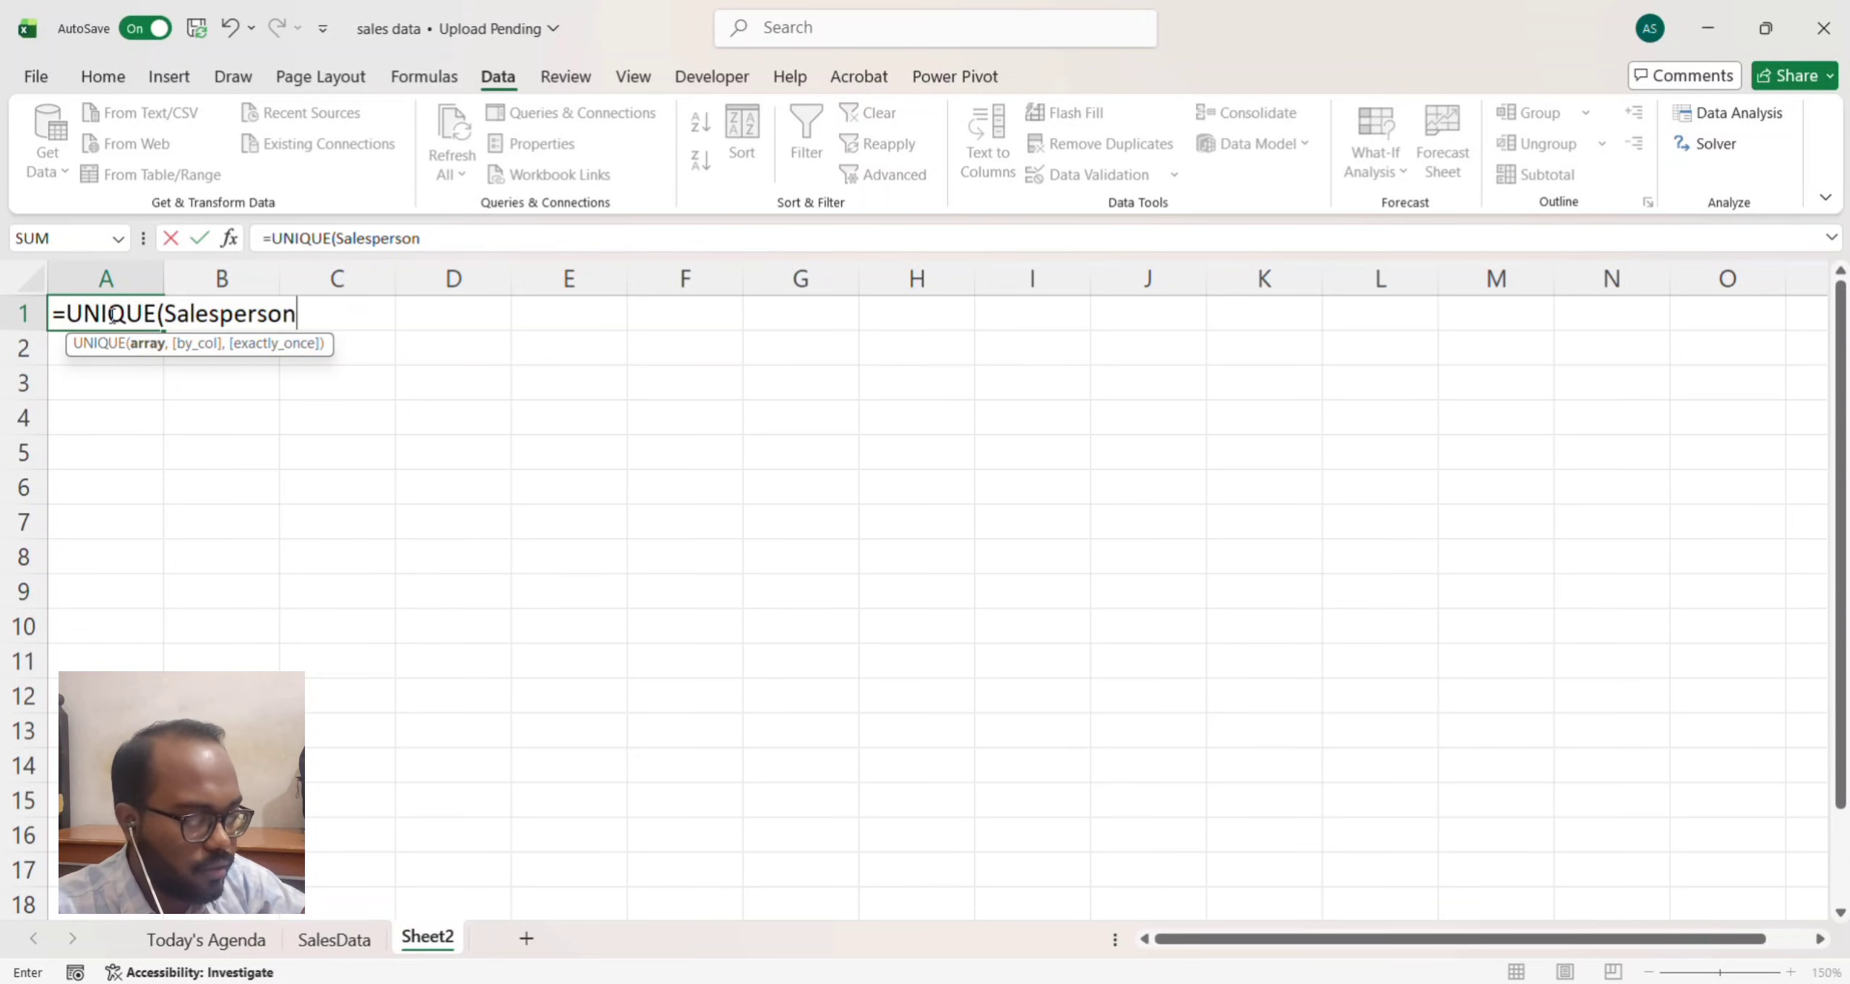
{"action": "type", "text": ")"}
{"action": "key", "text": "Return"}
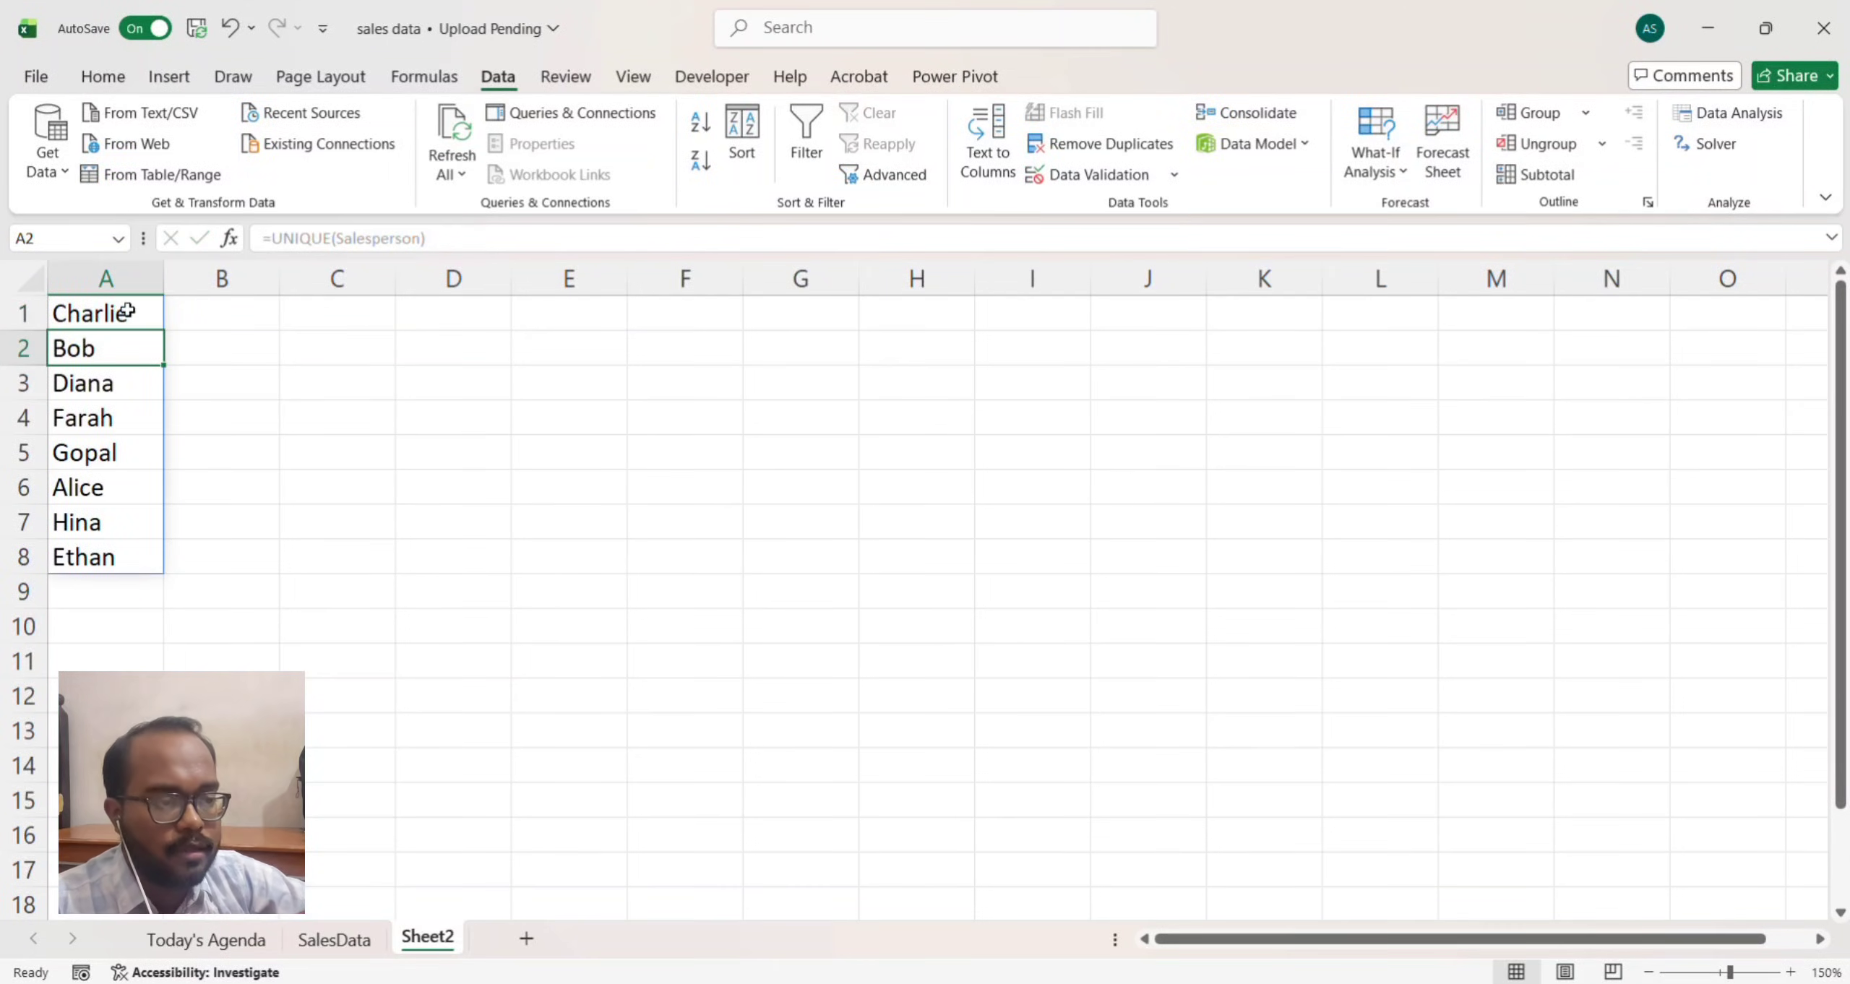
{"action": "left_click_drag", "start_coordinate": [127, 313], "coordinate": [122, 556]}
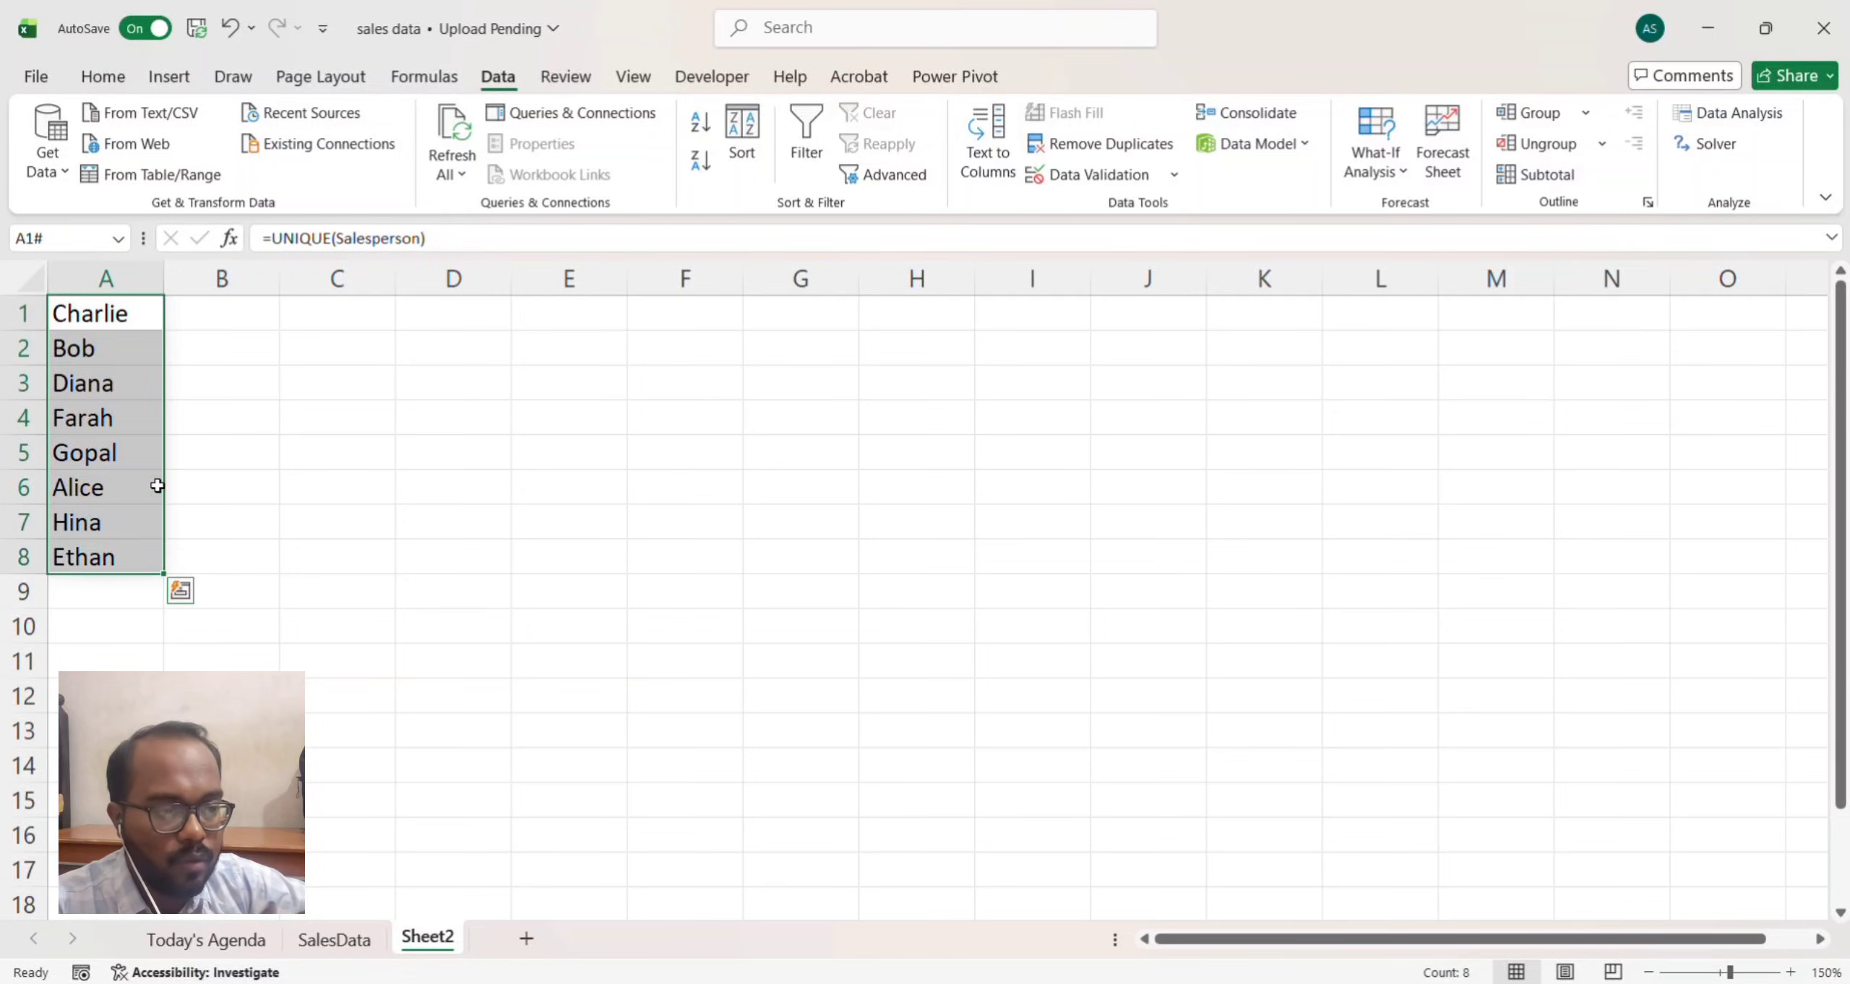
Step: Add a List data validation to cell C2 with source =$A$1:$A$8 and check its dropdown choices
{"action": "left_click", "coordinate": [342, 357]}
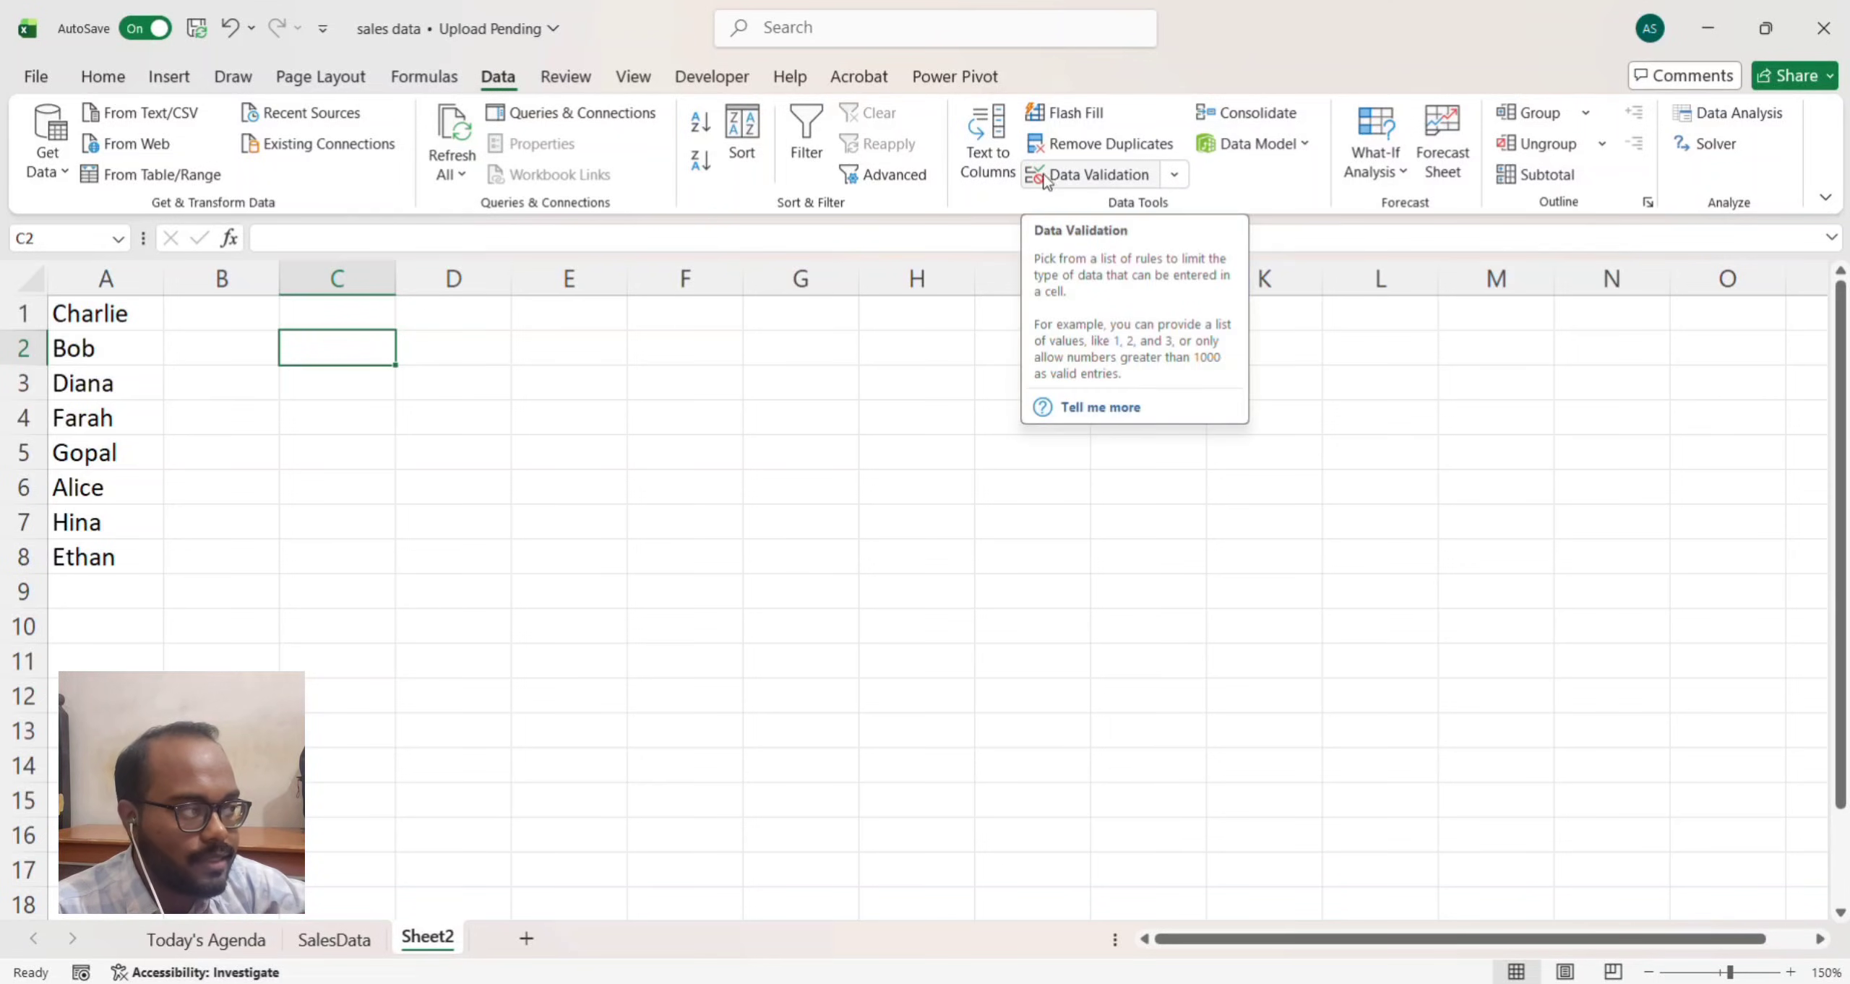
{"action": "left_click", "coordinate": [1180, 179]}
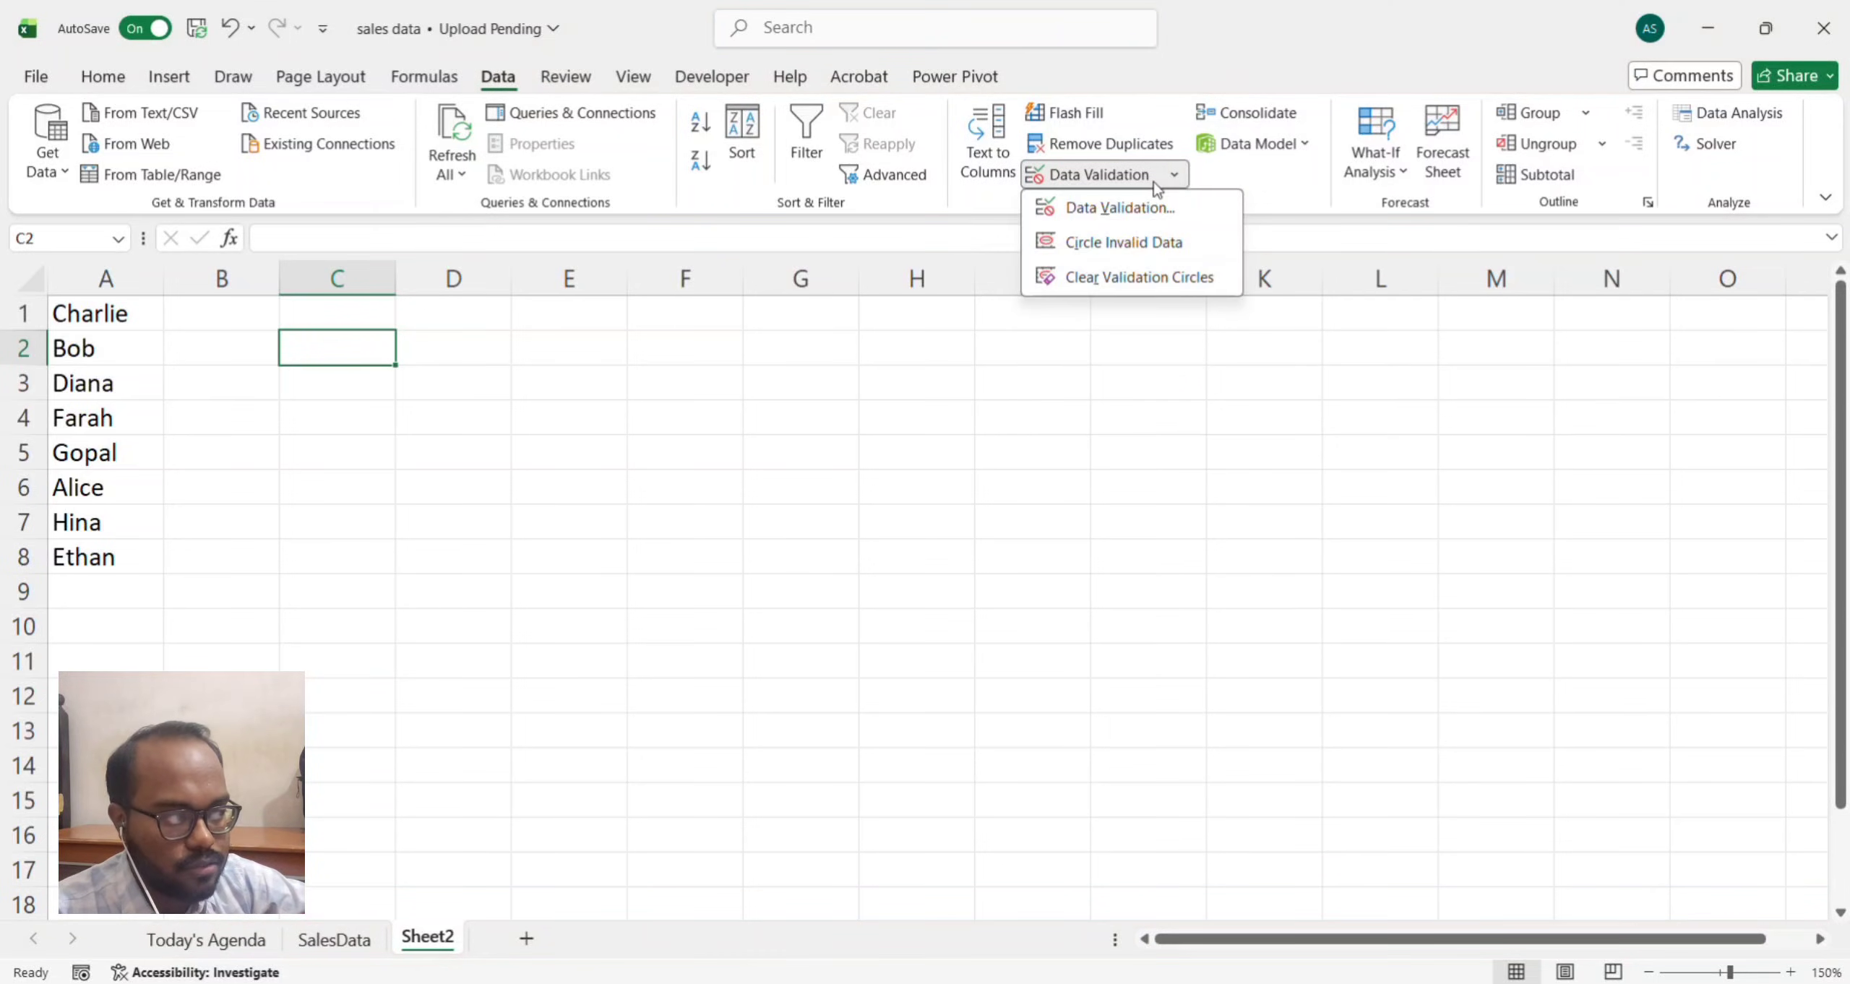
{"action": "left_click", "coordinate": [1130, 204]}
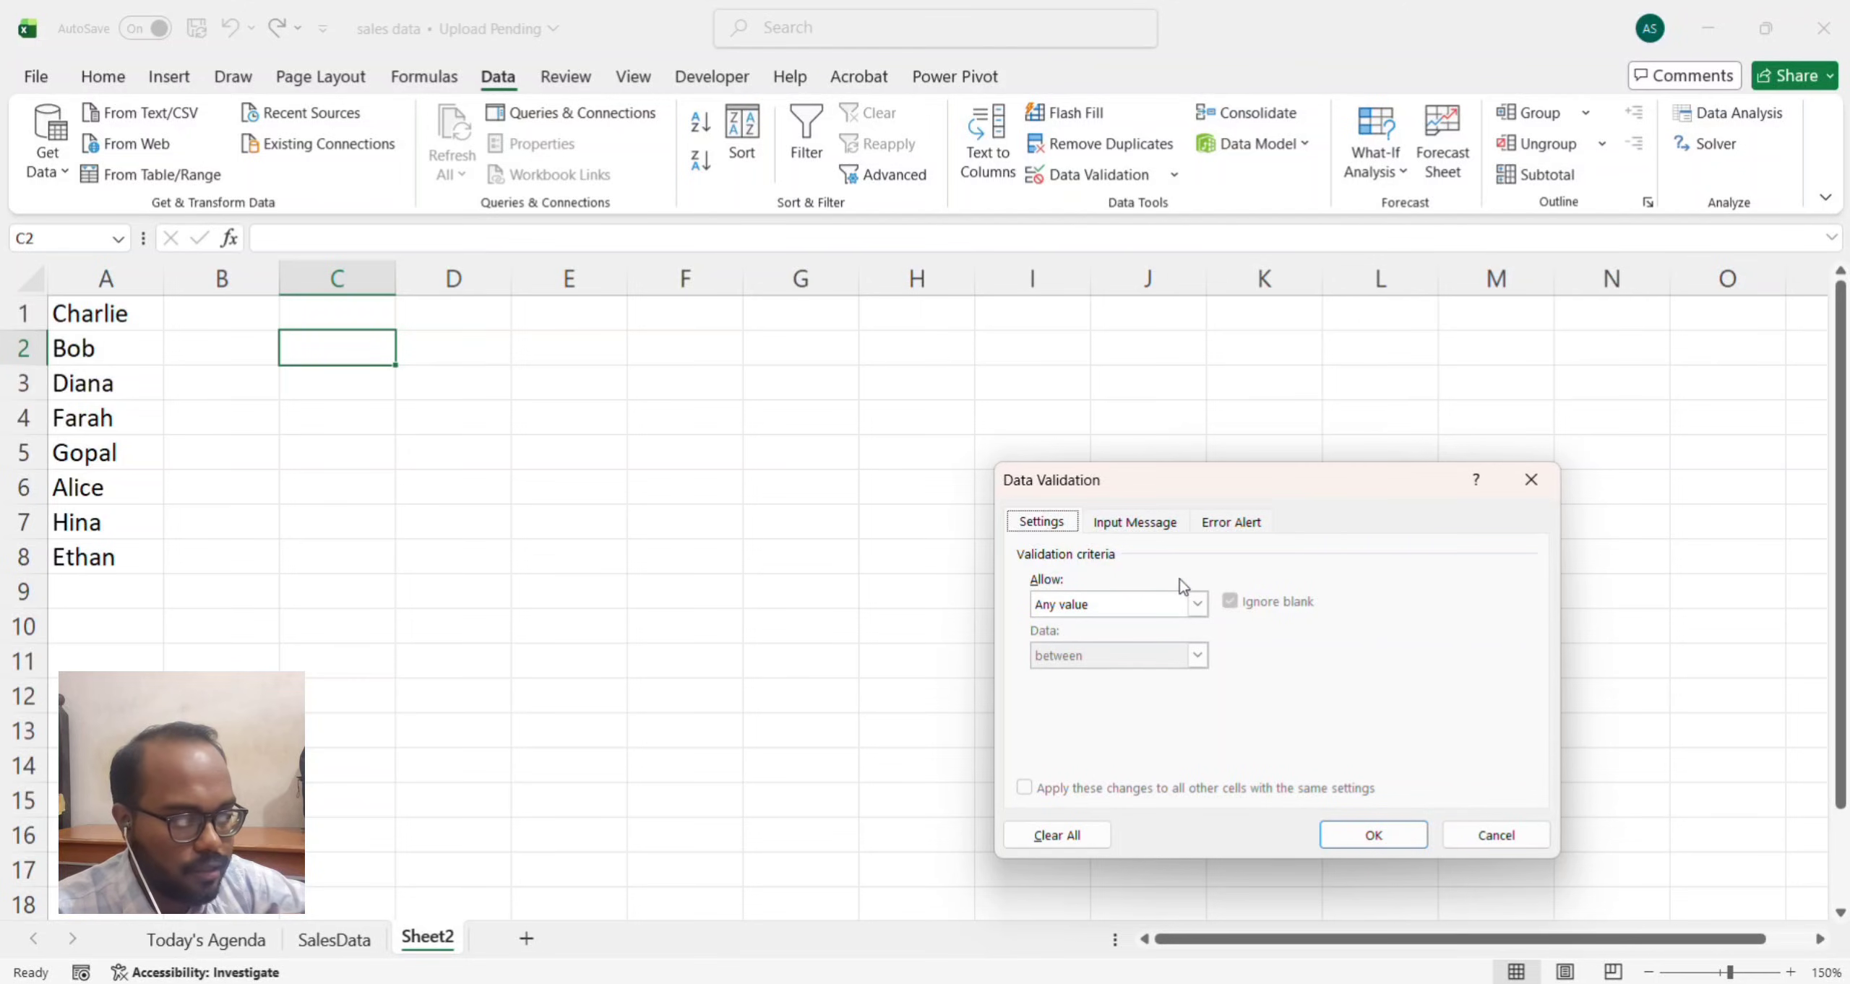
{"action": "left_click", "coordinate": [1197, 604]}
{"action": "left_click", "coordinate": [1118, 676]}
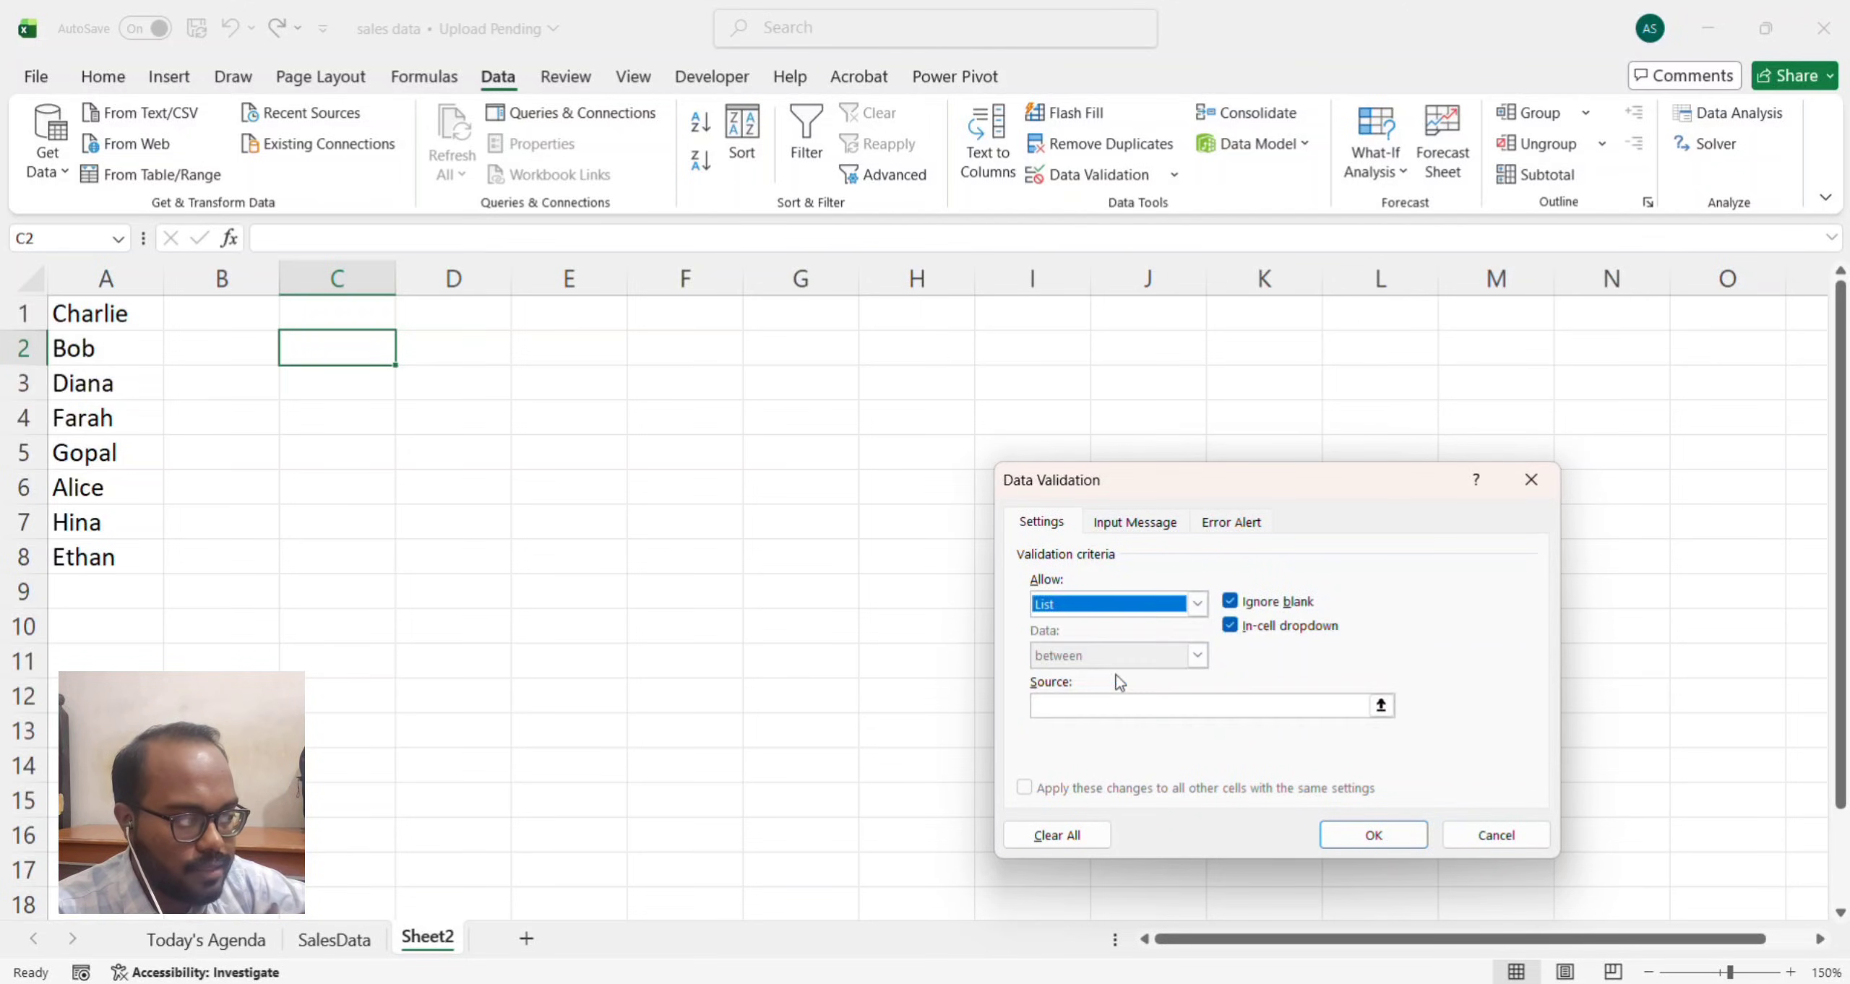
{"action": "left_click", "coordinate": [1382, 707]}
{"action": "left_click_drag", "start_coordinate": [104, 310], "coordinate": [102, 557]}
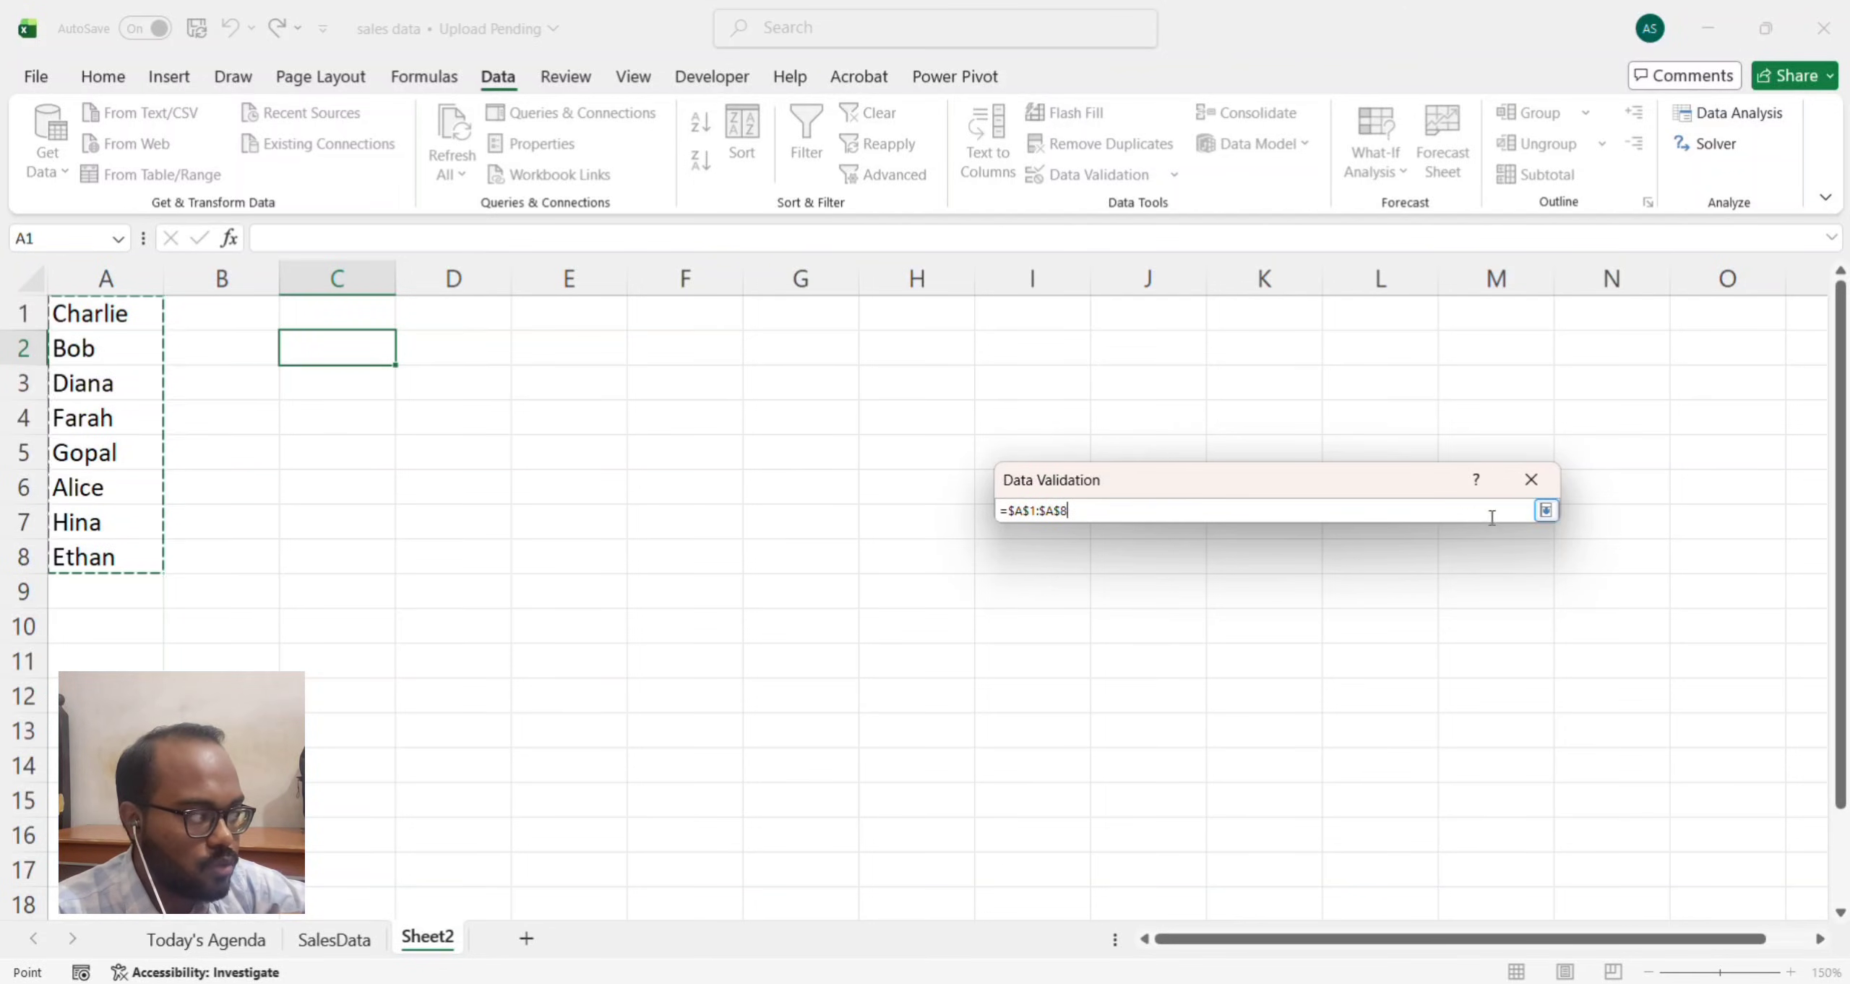
{"action": "left_click", "coordinate": [1545, 510]}
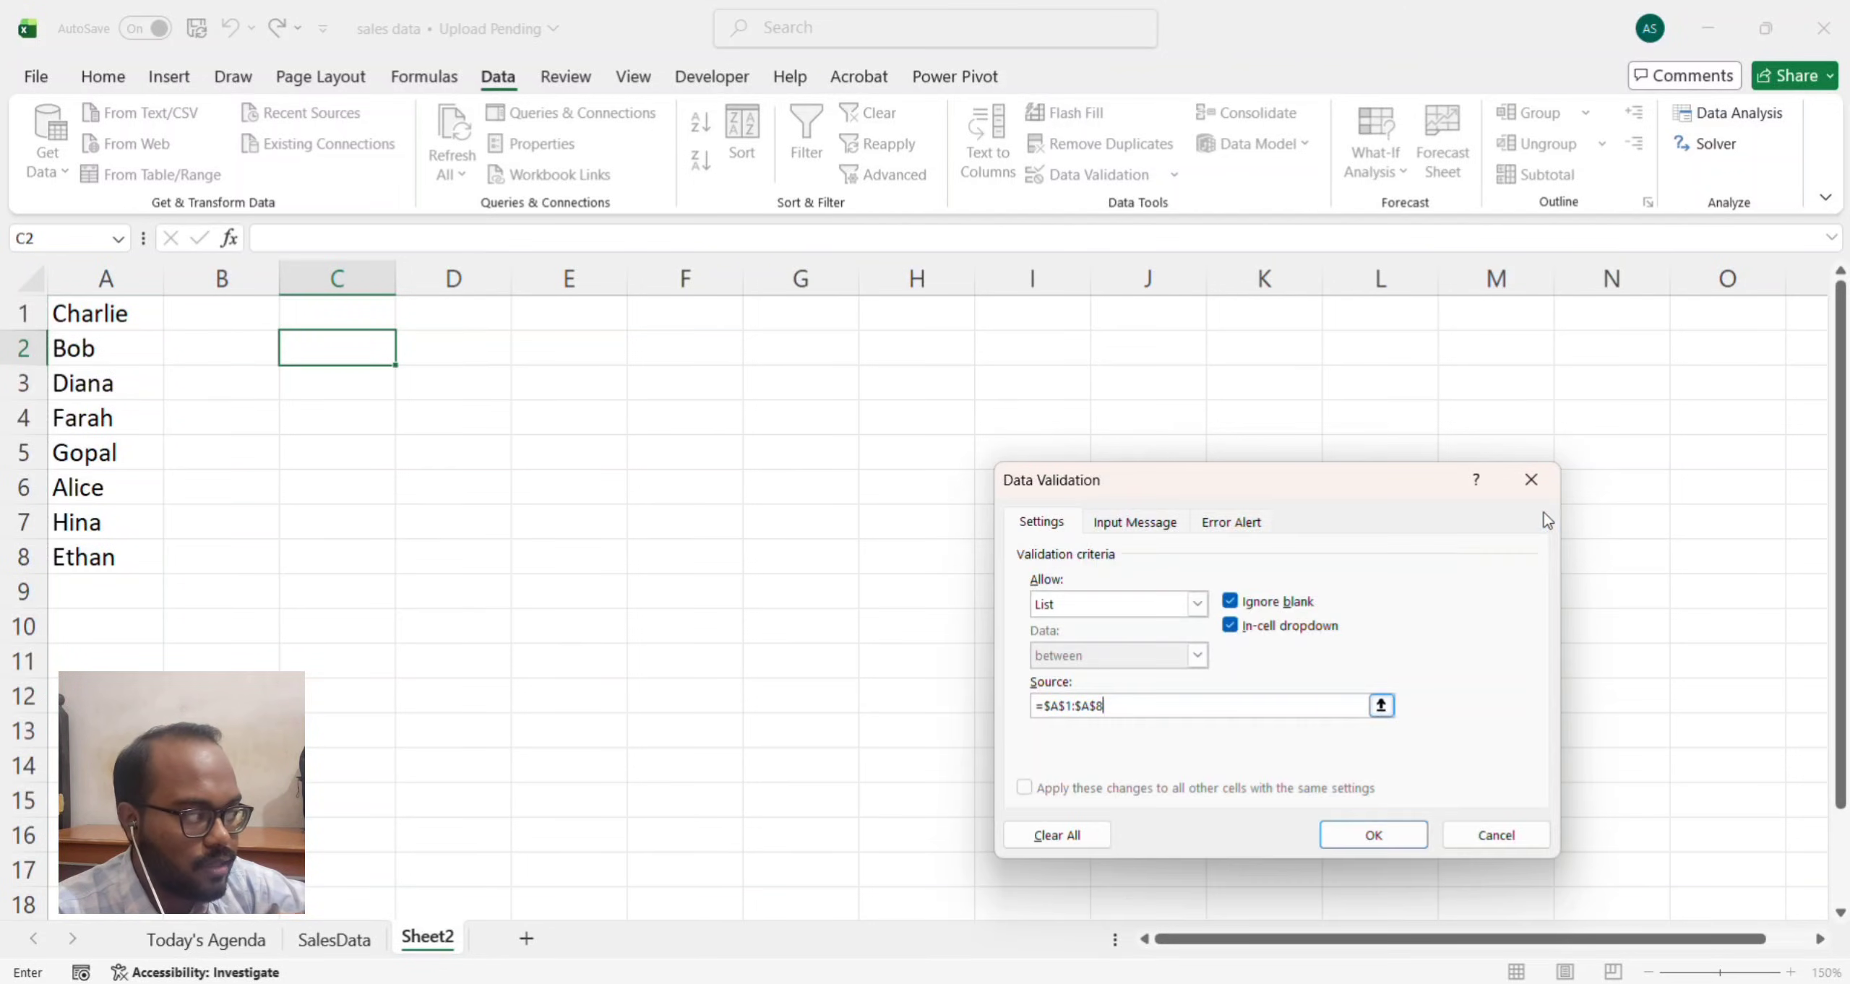
{"action": "left_click", "coordinate": [1392, 839]}
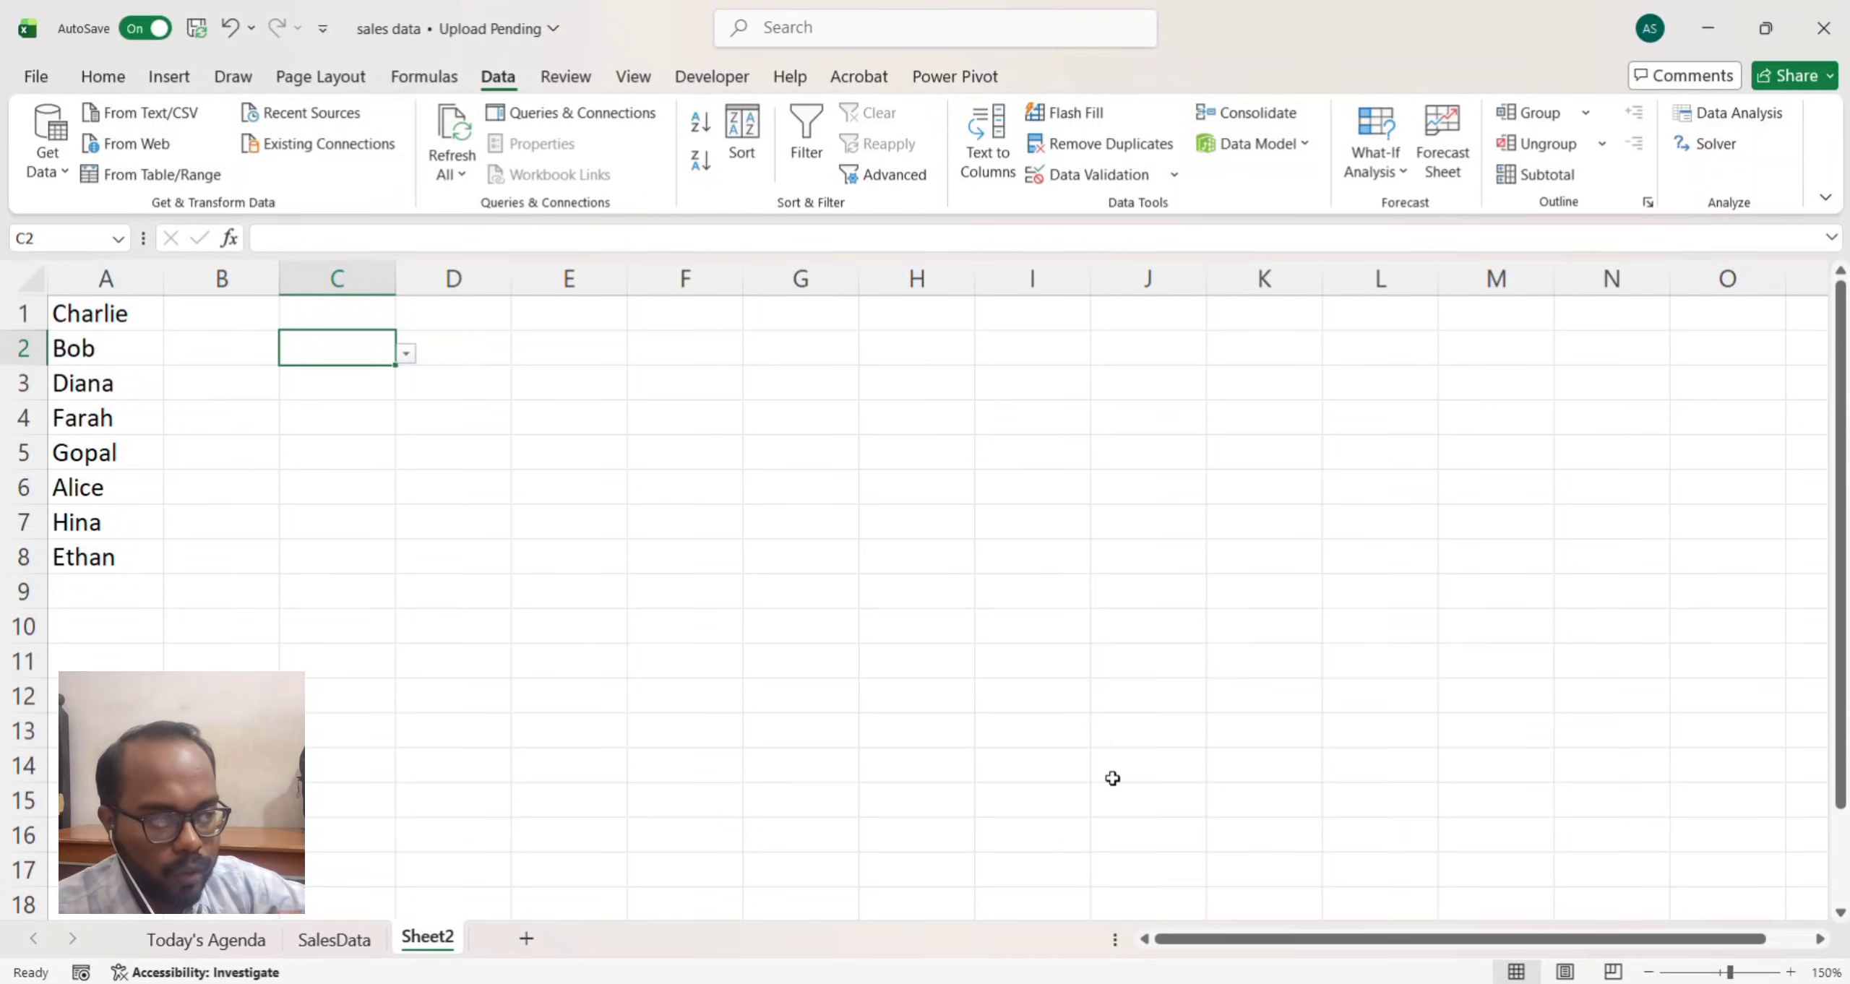
{"action": "left_click", "coordinate": [406, 354]}
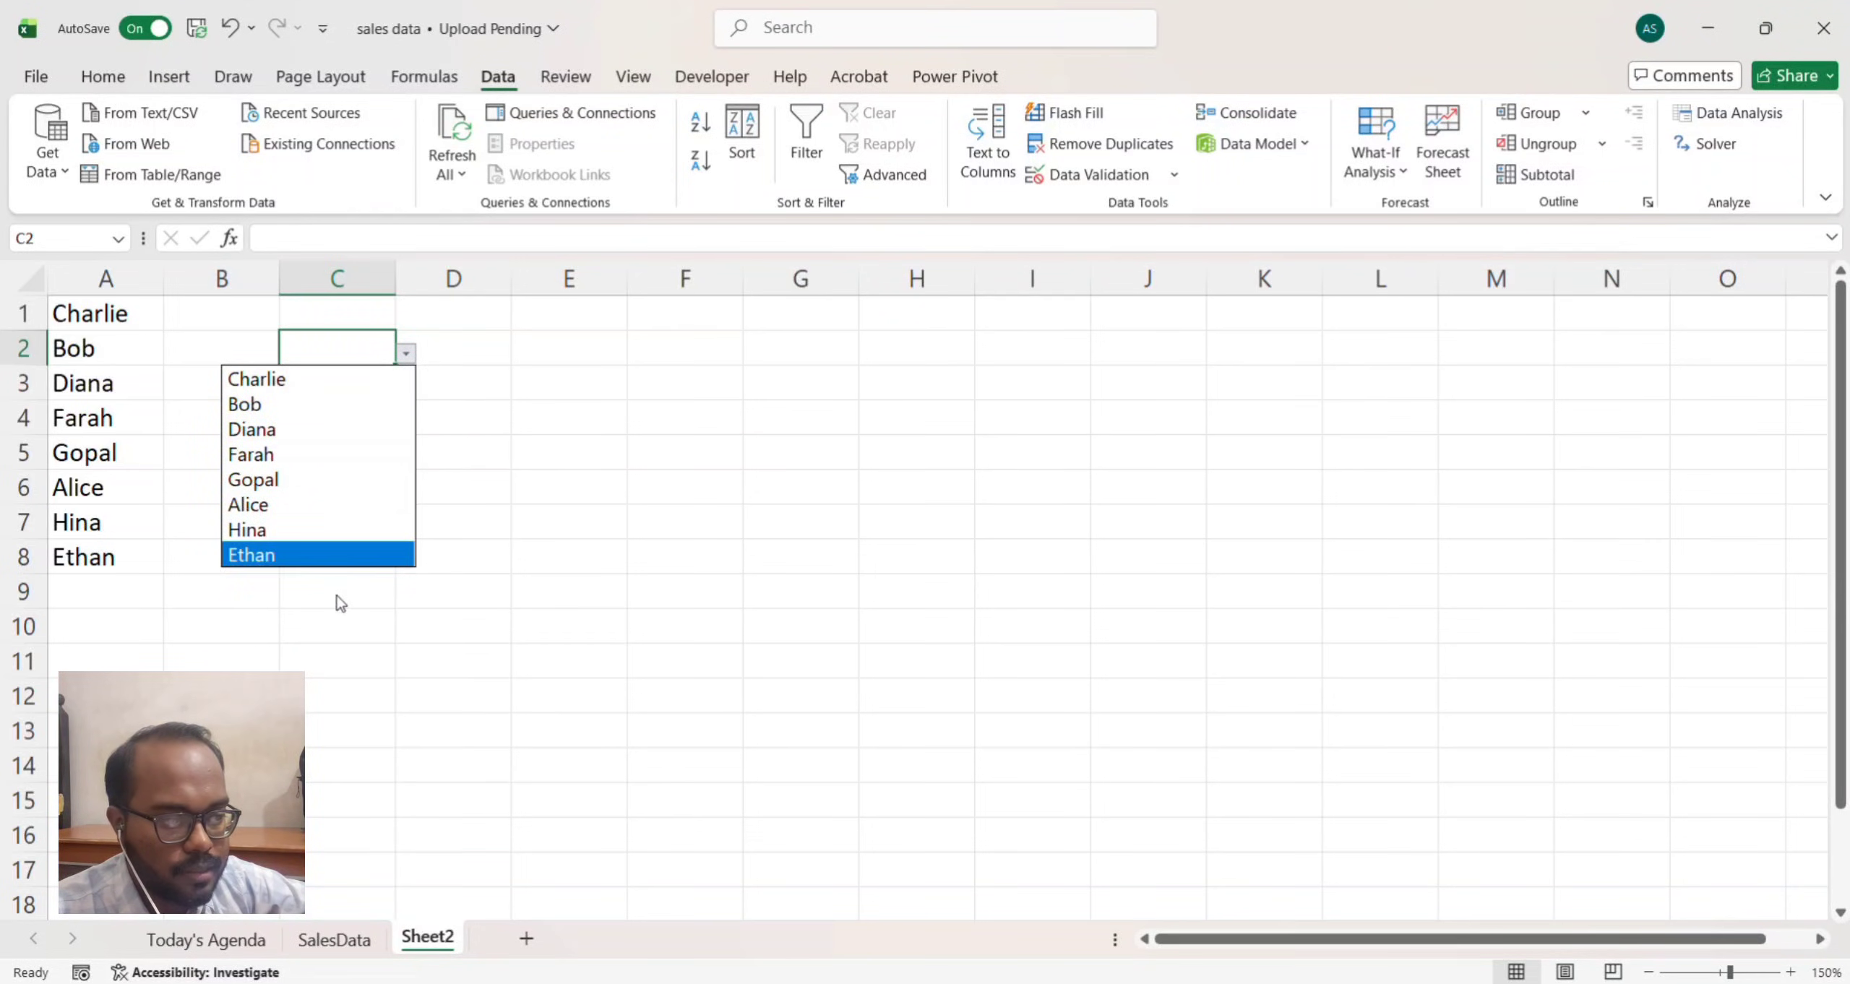
{"action": "left_click", "coordinate": [347, 308]}
Step: Enter the header Salesperson in C1 and widen column C to fit it
{"action": "left_click", "coordinate": [352, 310]}
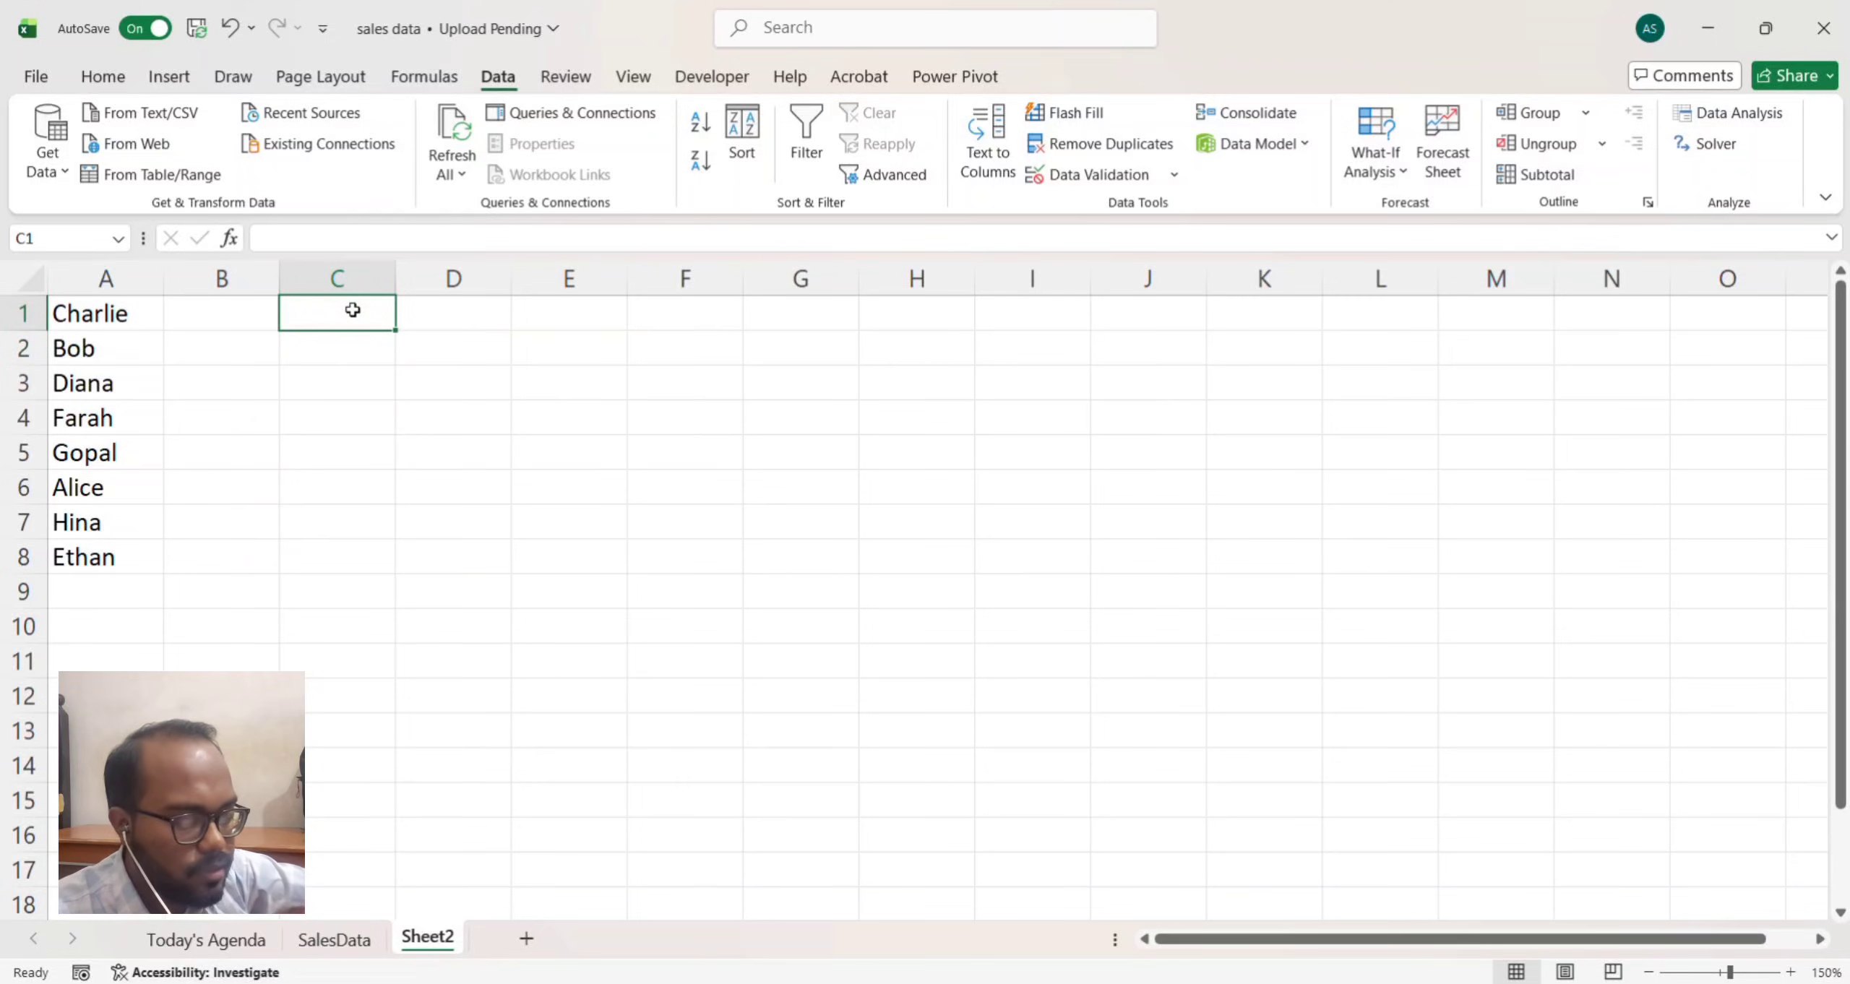
{"action": "type", "text": "Salesp"}
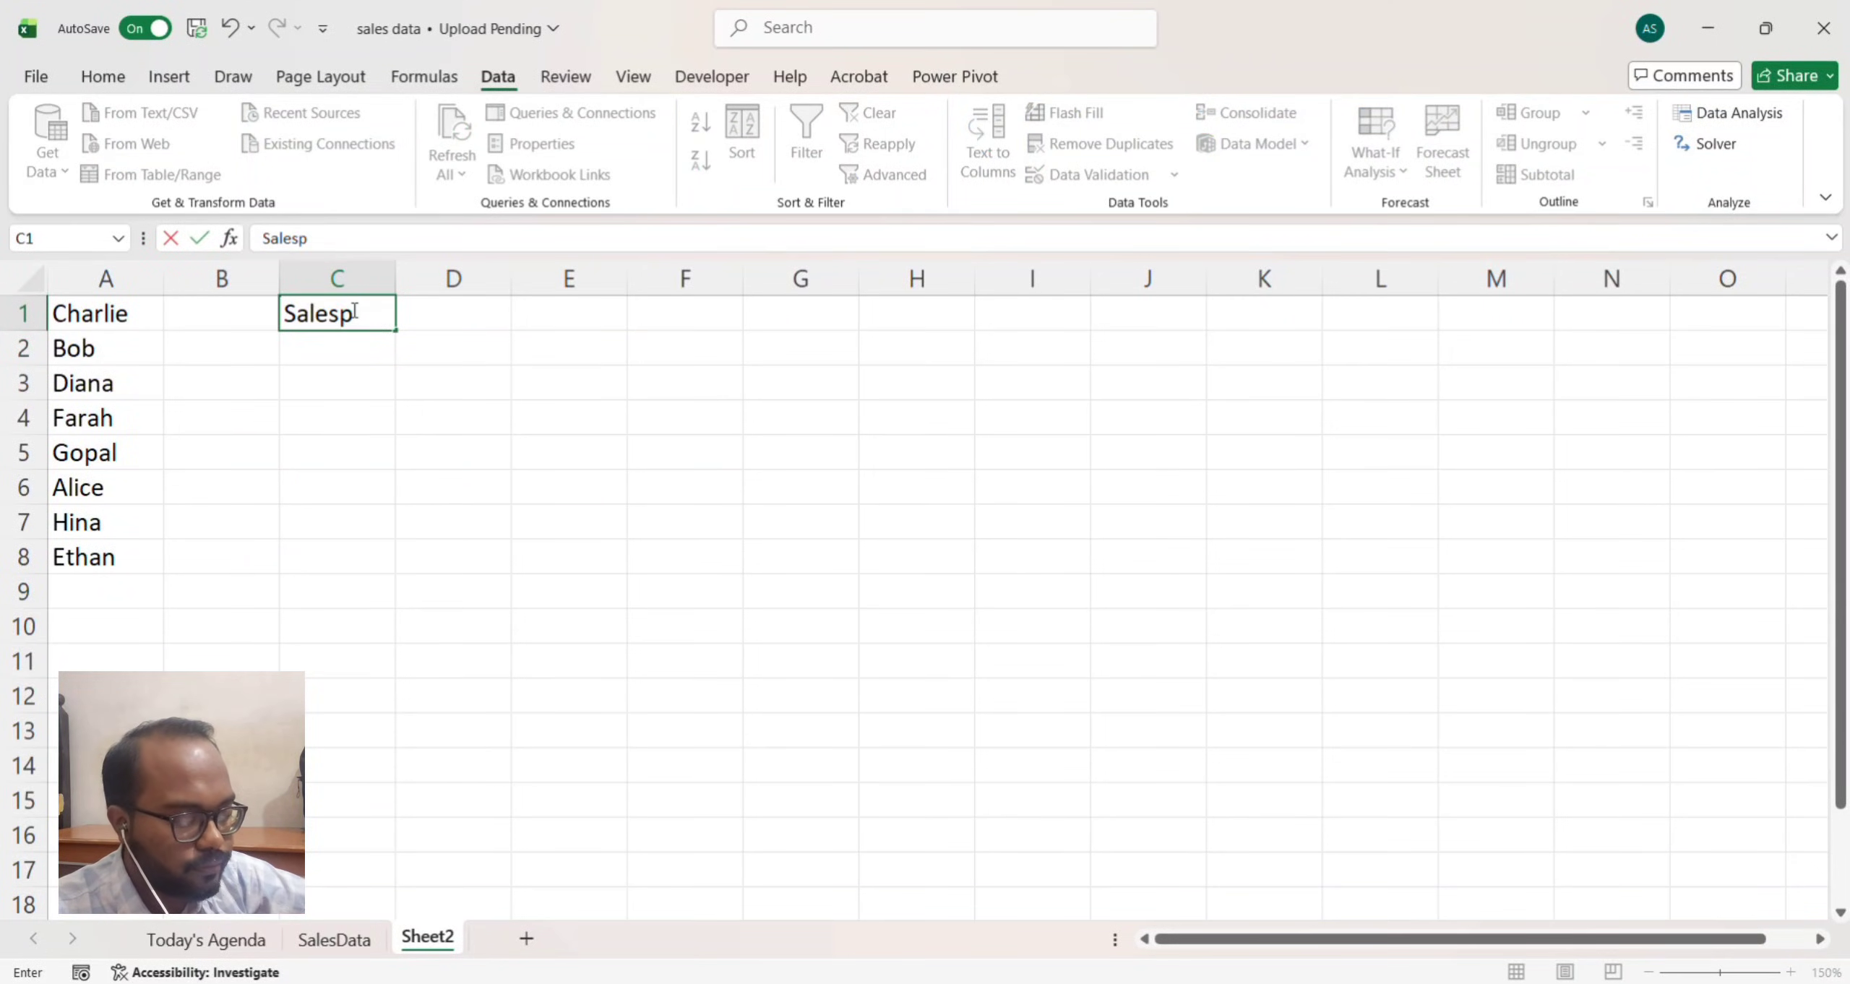
{"action": "type", "text": "ers"}
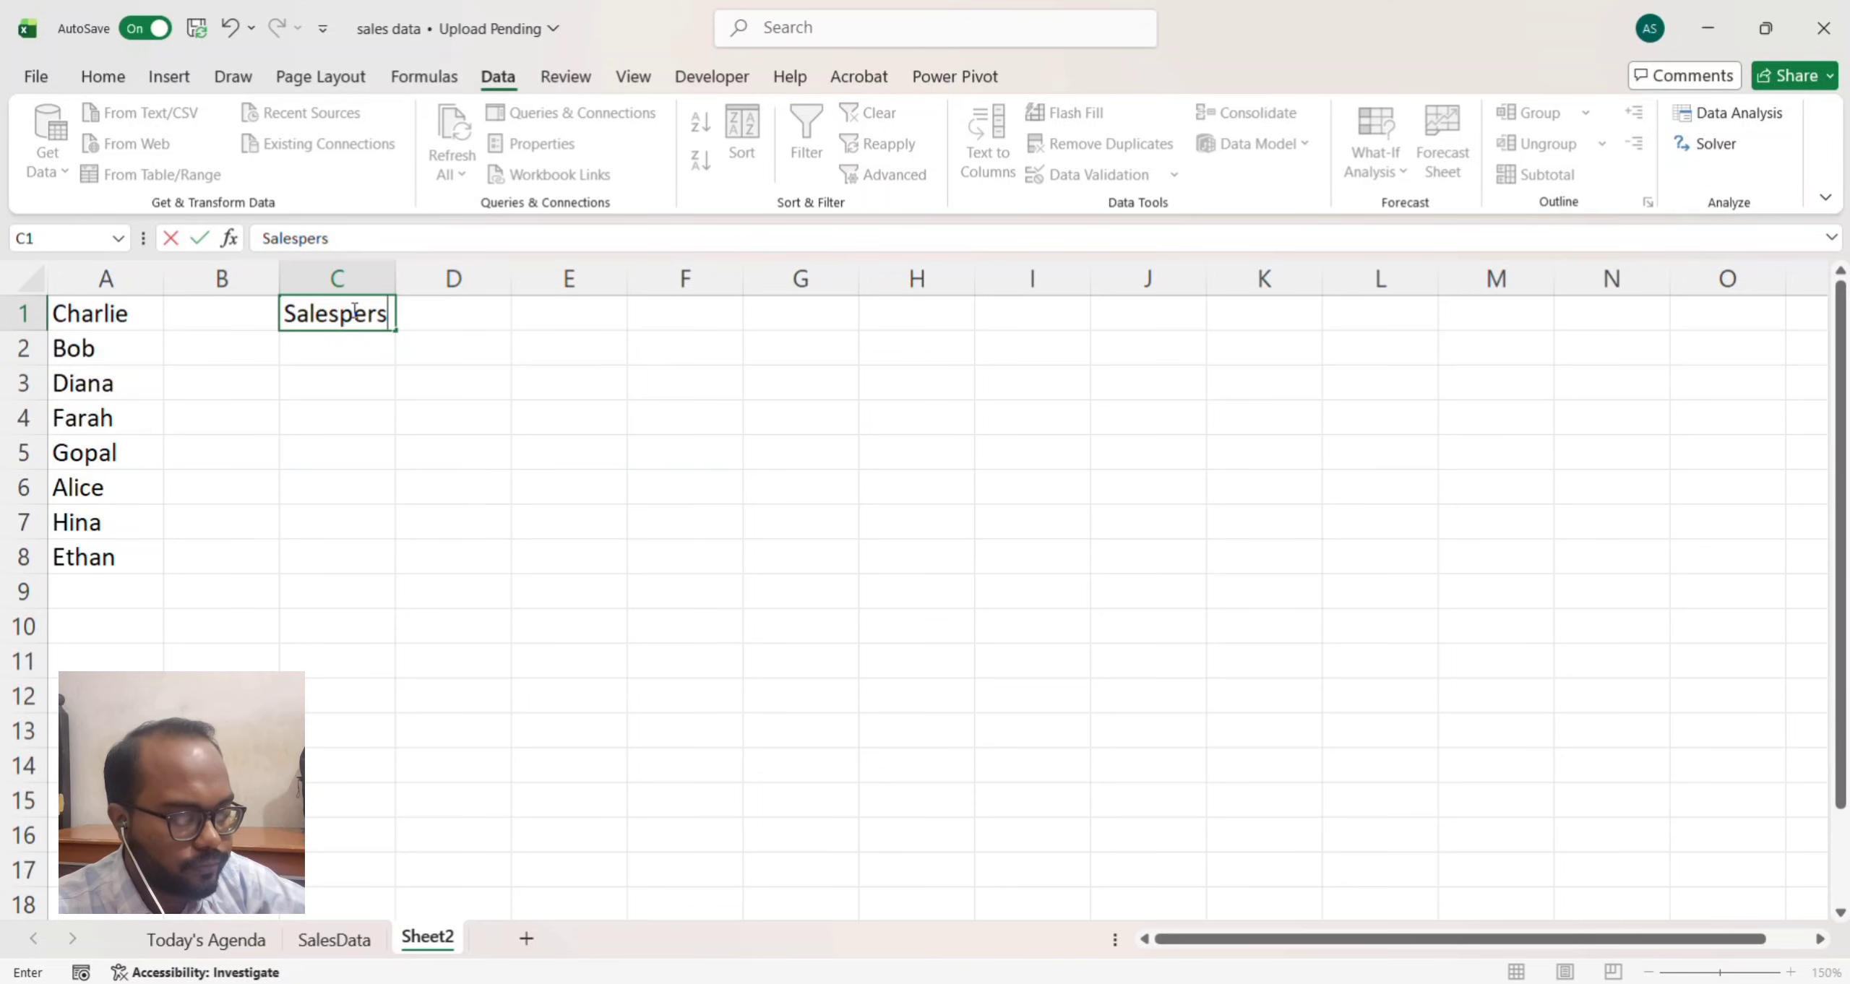
{"action": "type", "text": "on4"}
{"action": "key", "text": "BackSpace"}
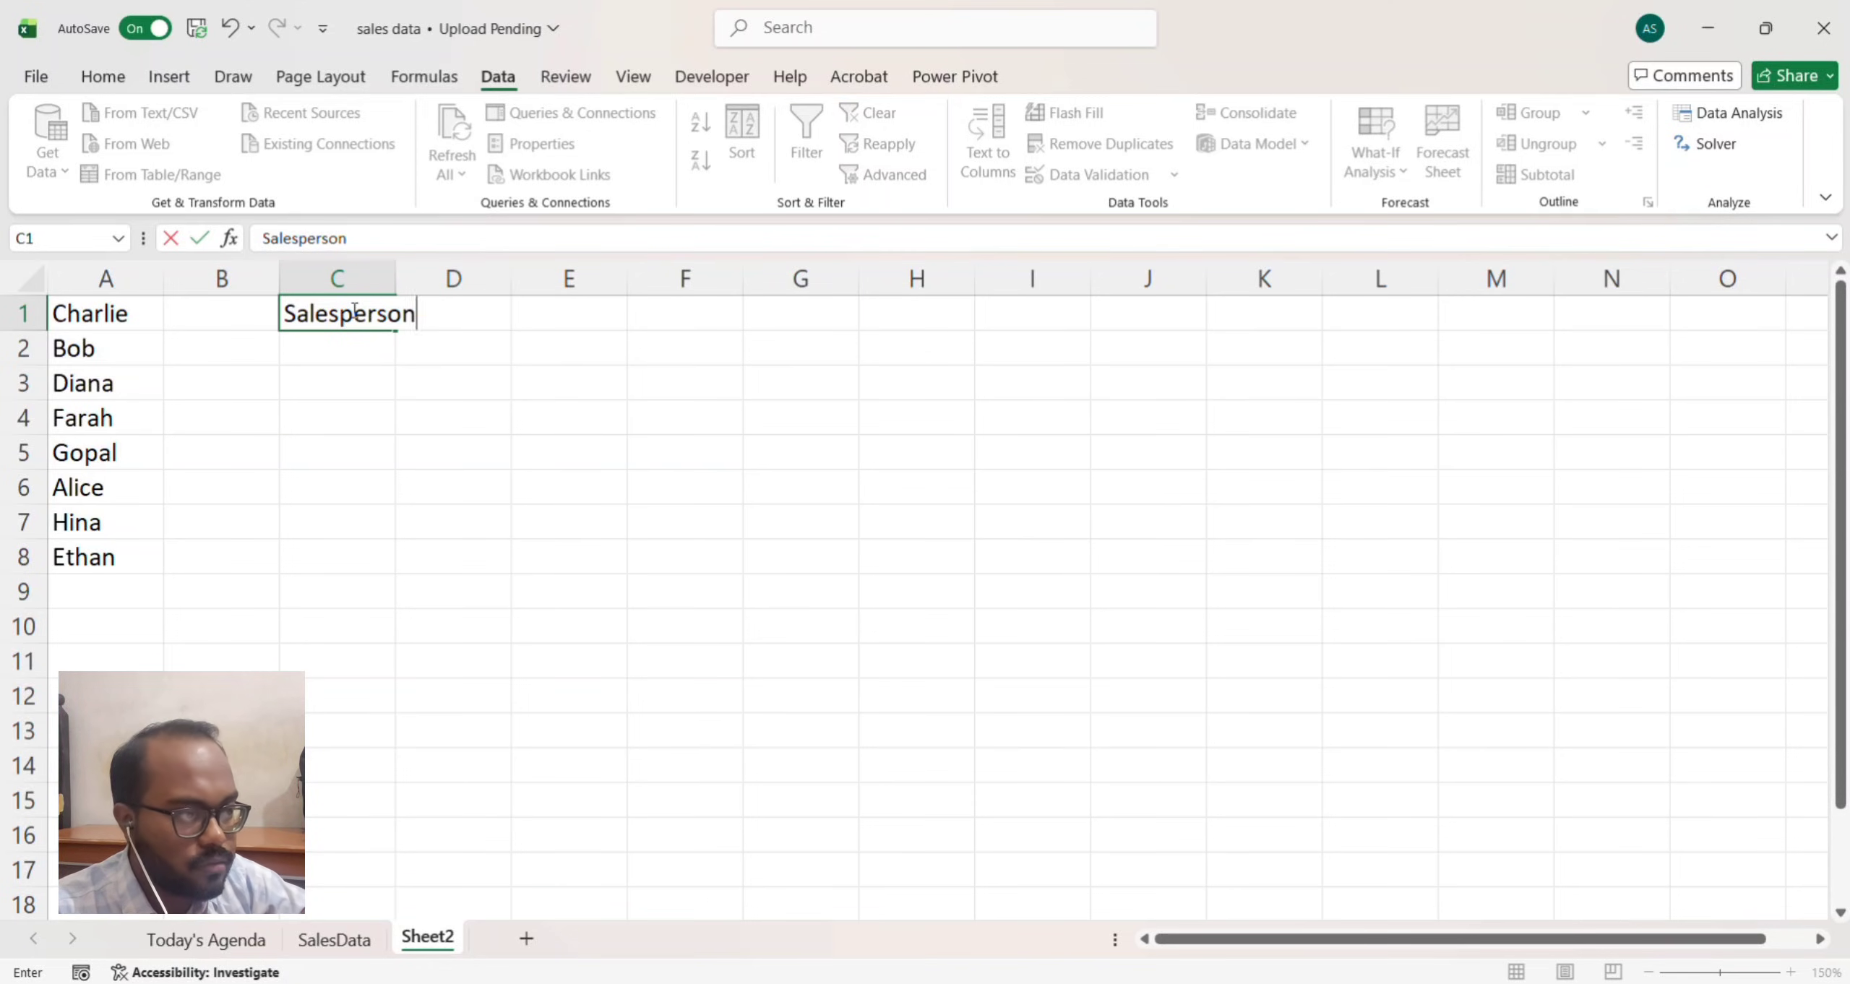
{"action": "key", "text": "Return"}
{"action": "left_click_drag", "start_coordinate": [395, 278], "coordinate": [450, 278]}
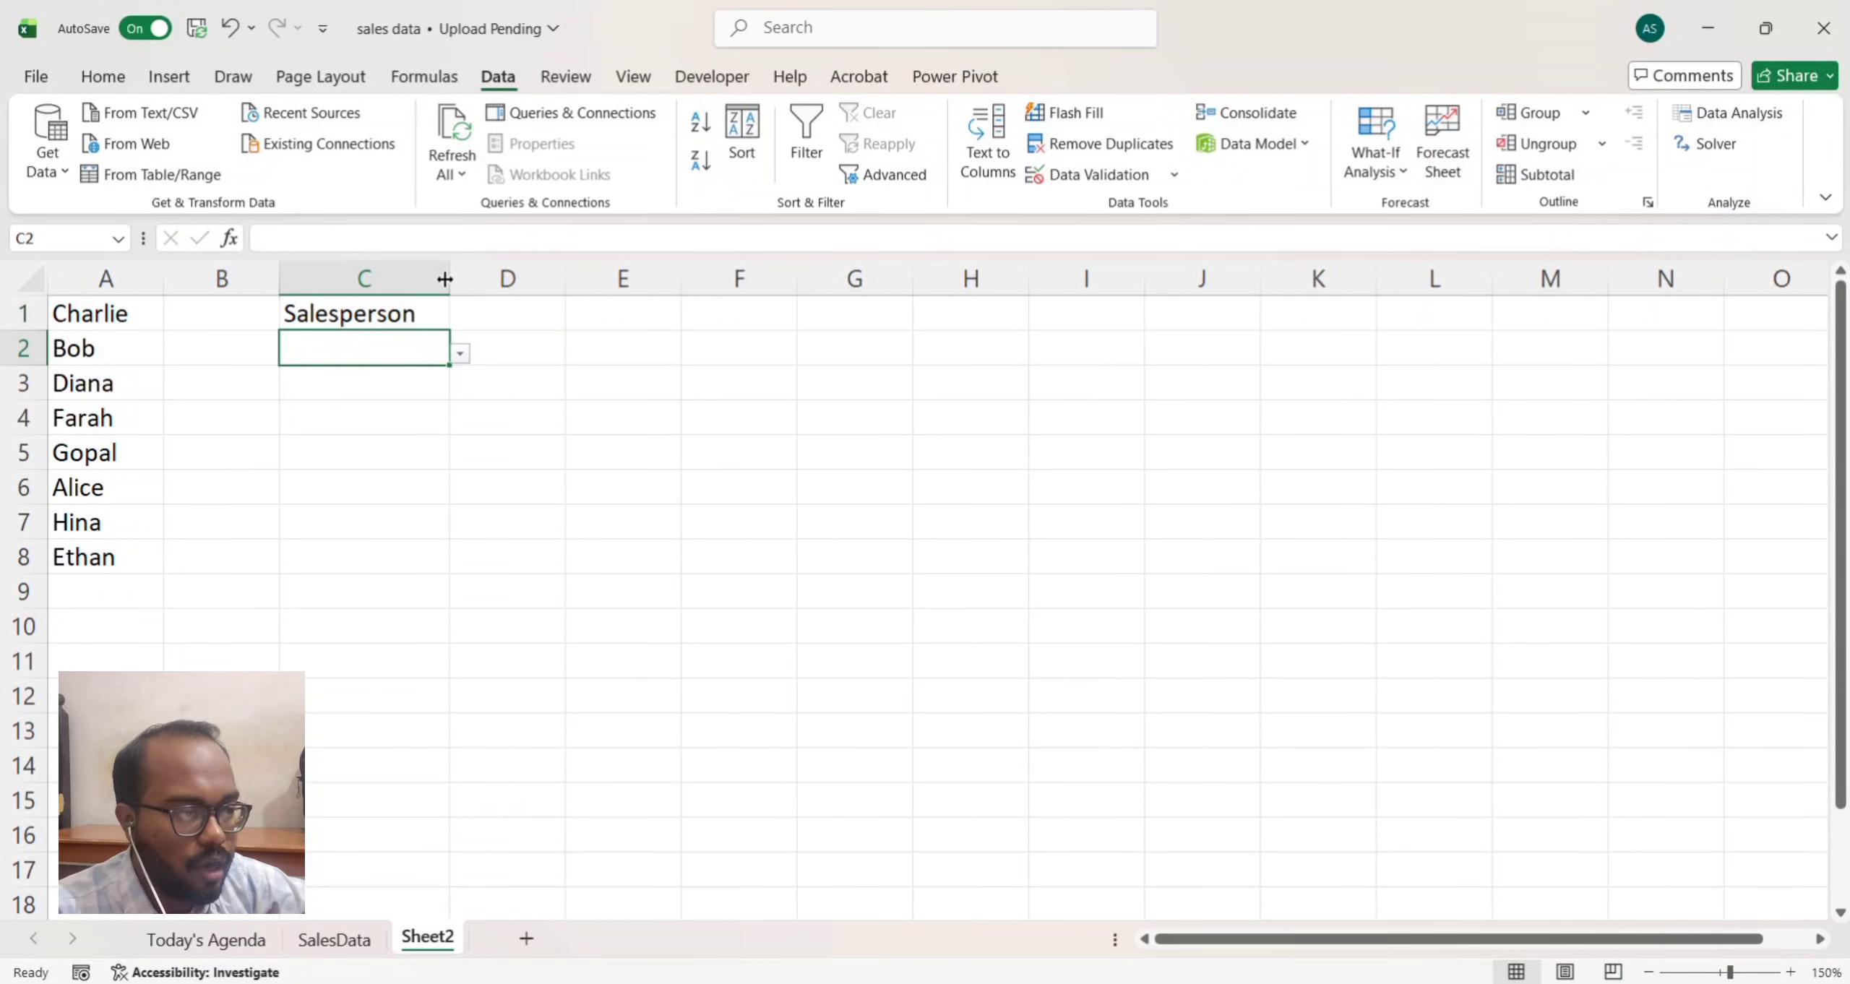
Step: Choose the second salesperson from the dropdown list in C2
{"action": "left_click", "coordinate": [460, 354]}
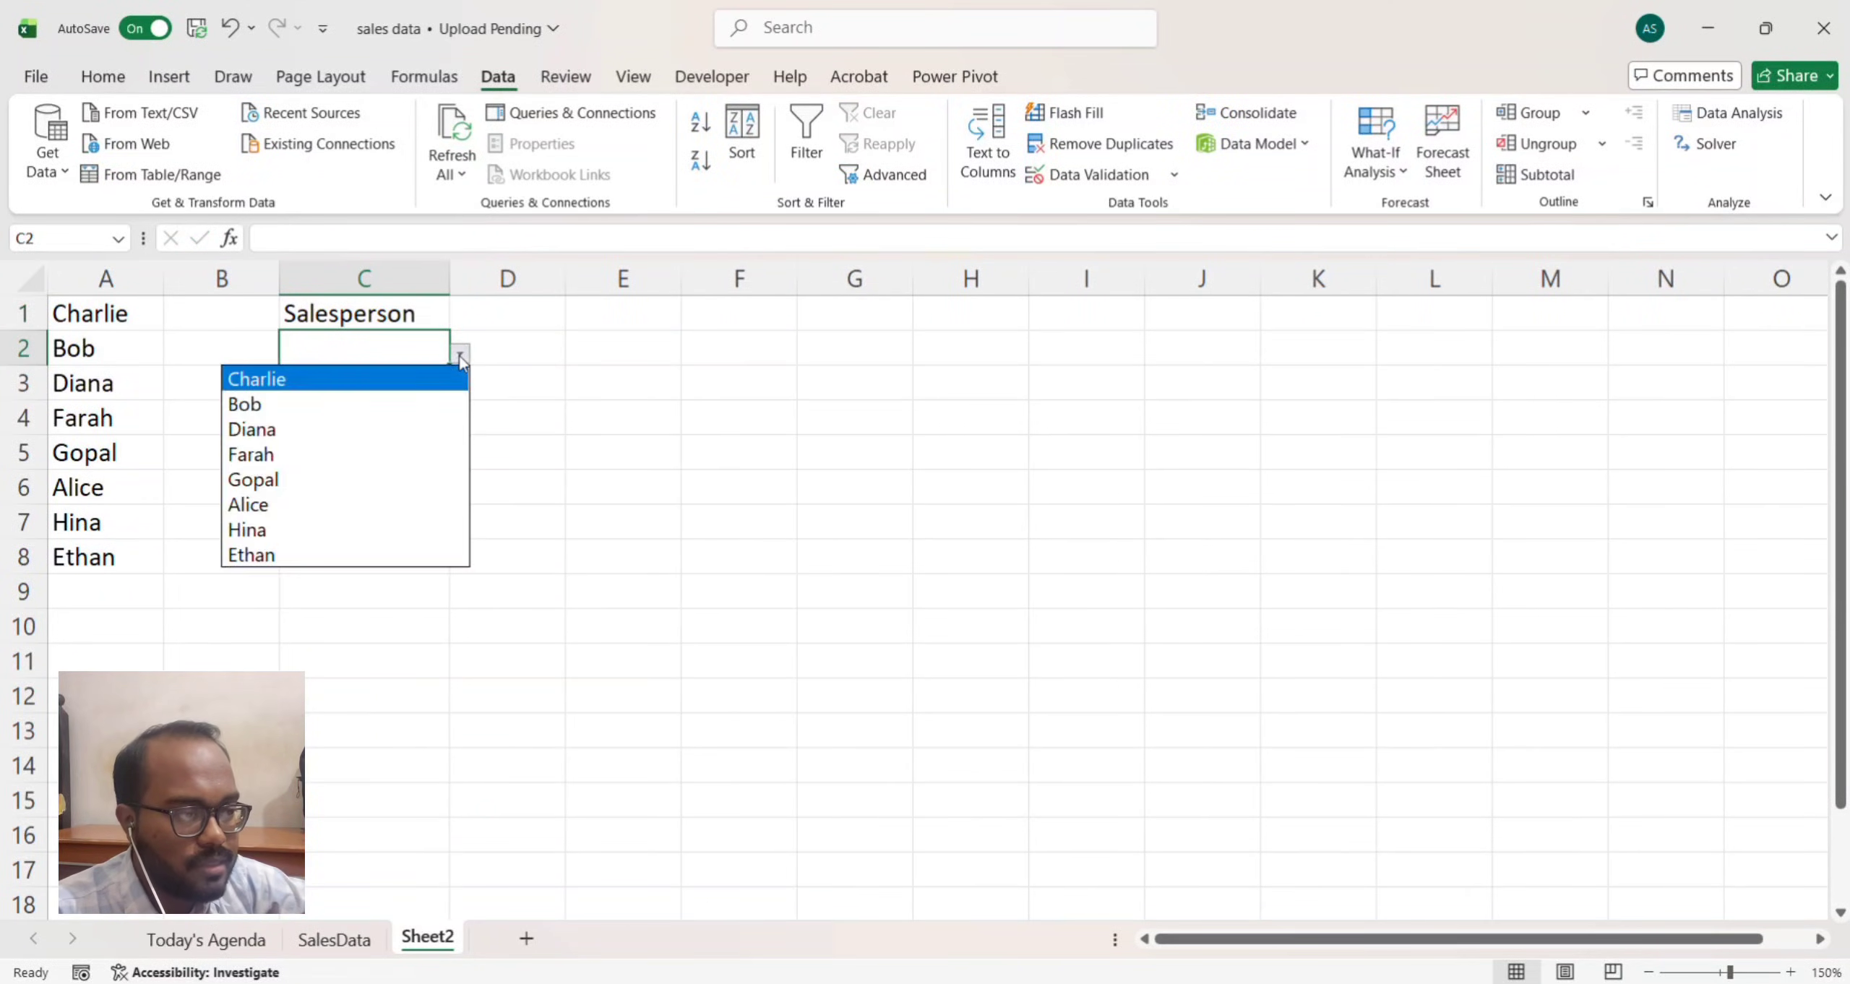
{"action": "left_click", "coordinate": [339, 404]}
{"action": "left_click", "coordinate": [509, 352]}
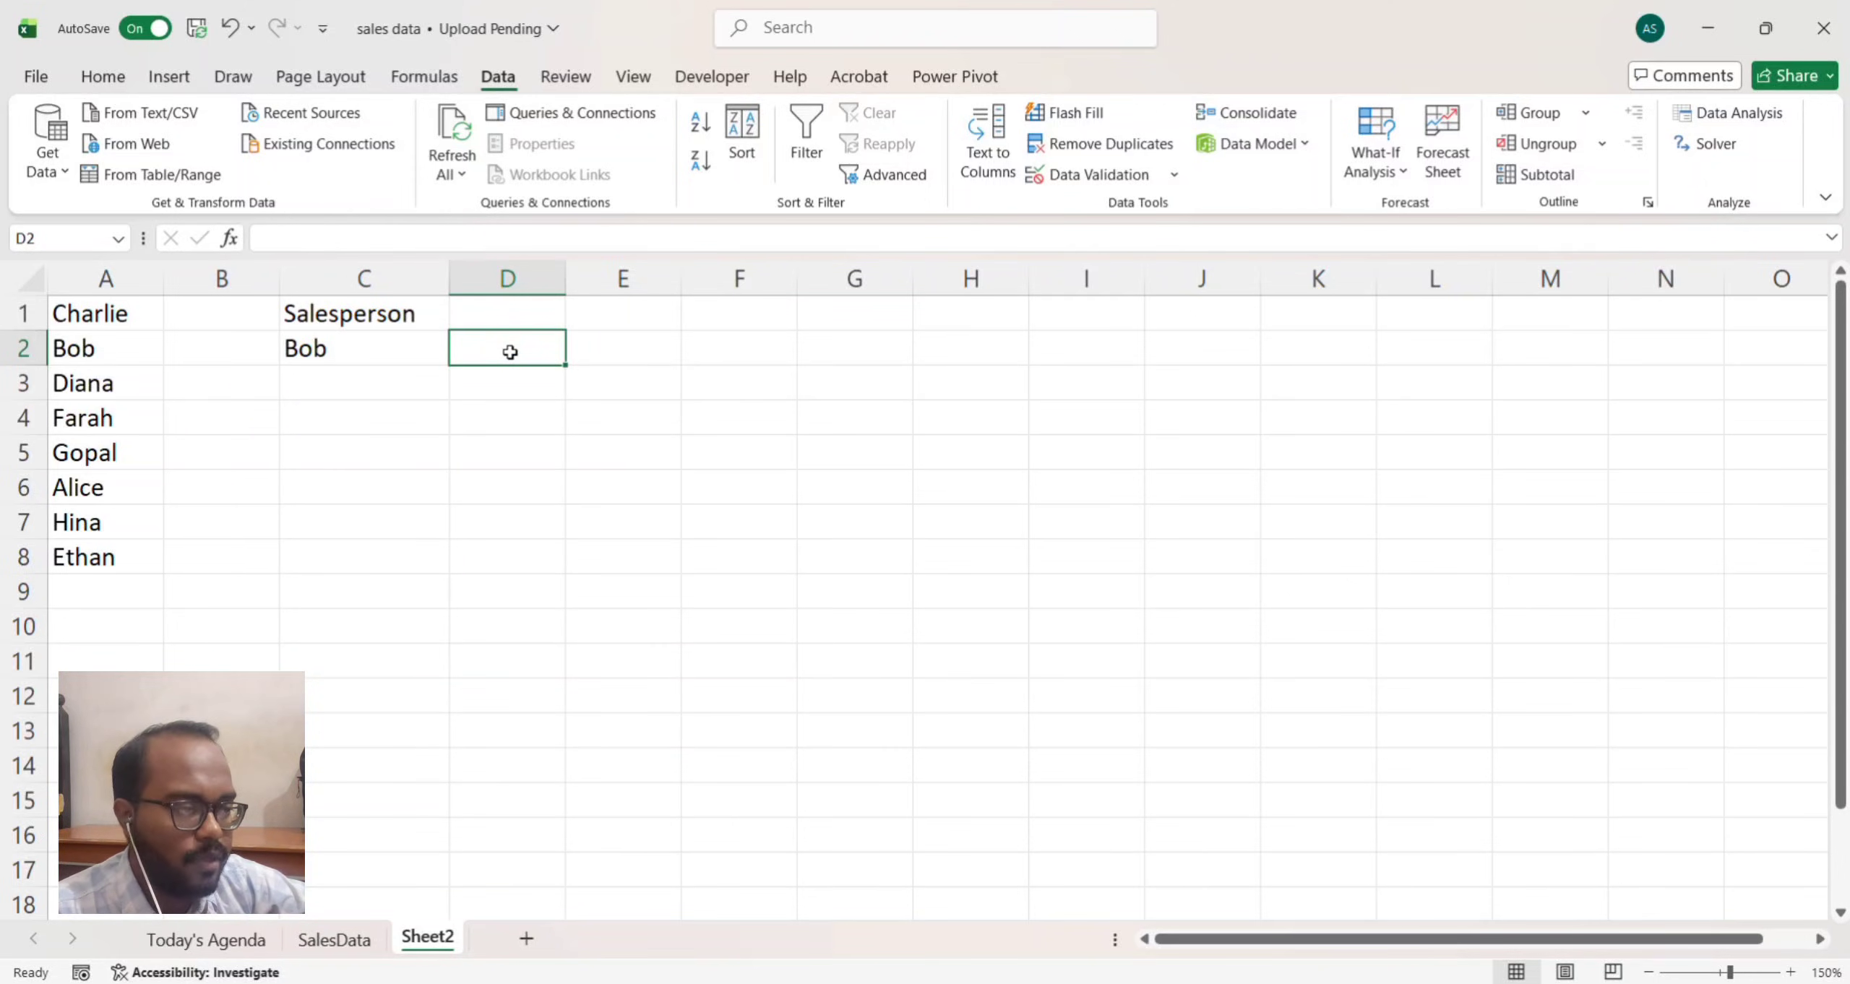
Step: Enter the header TotalSales in D1
{"action": "left_click", "coordinate": [501, 308]}
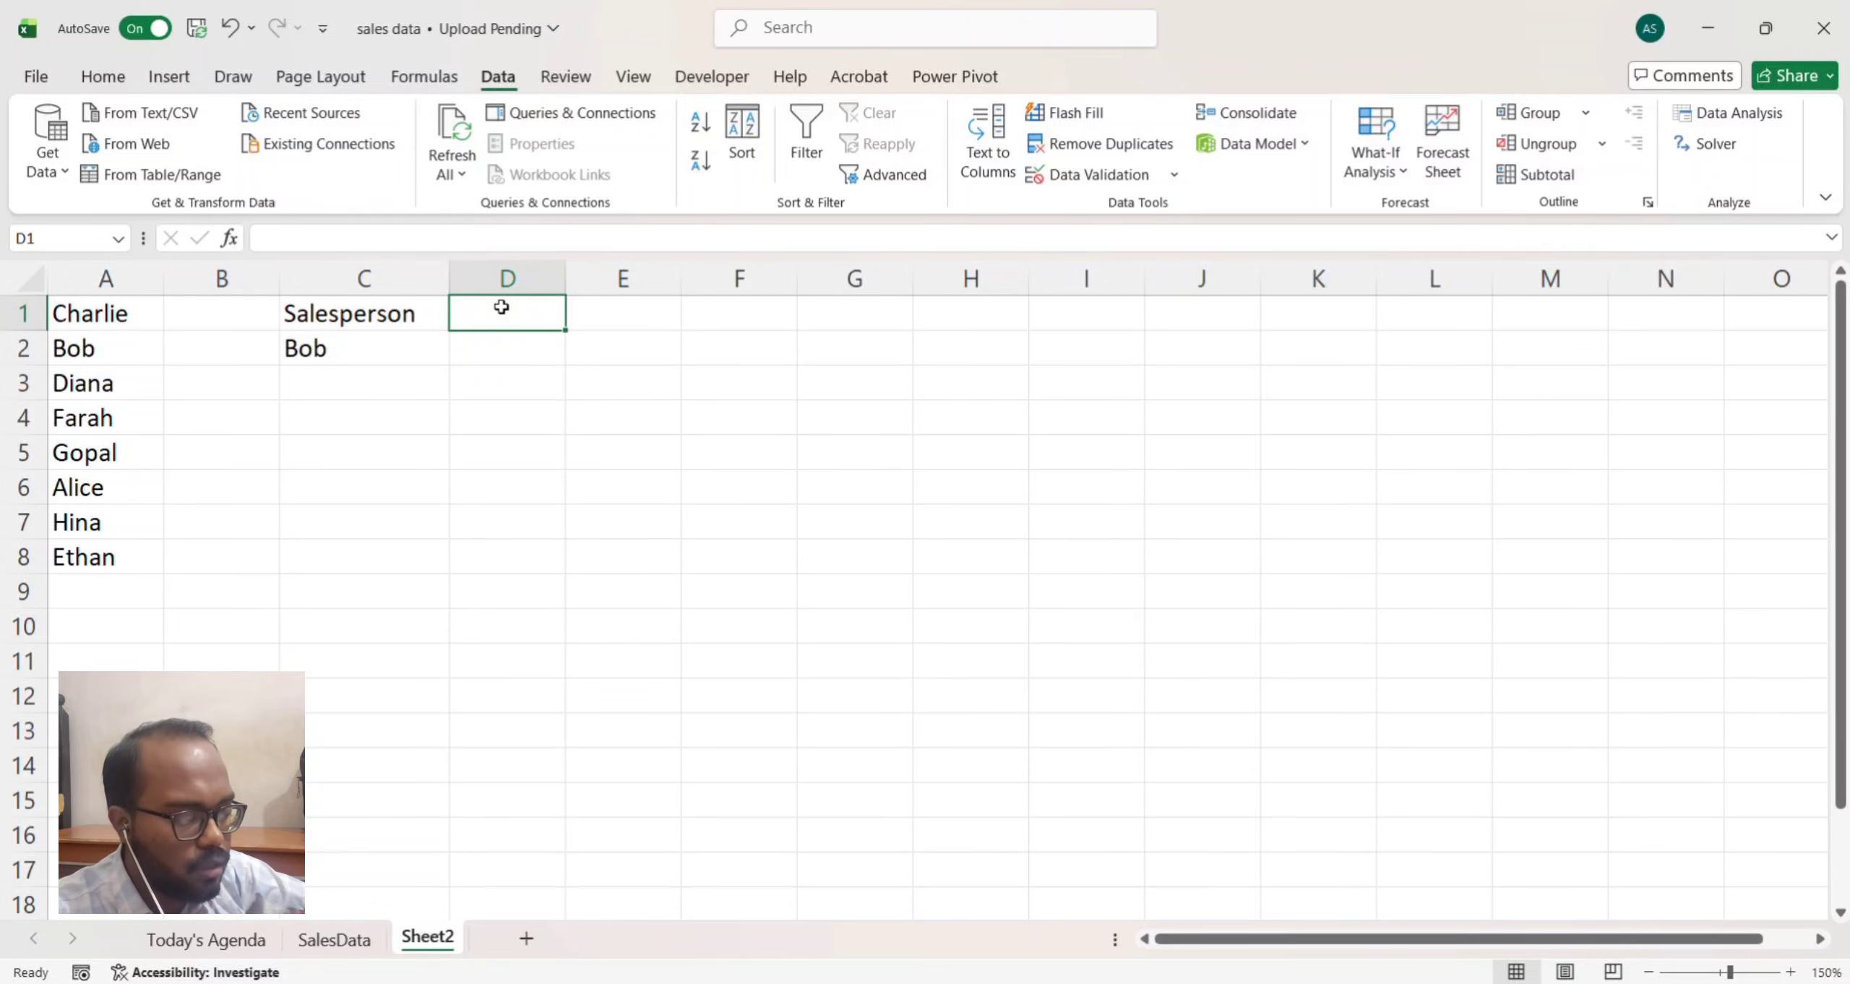
{"action": "type", "text": "Tota"}
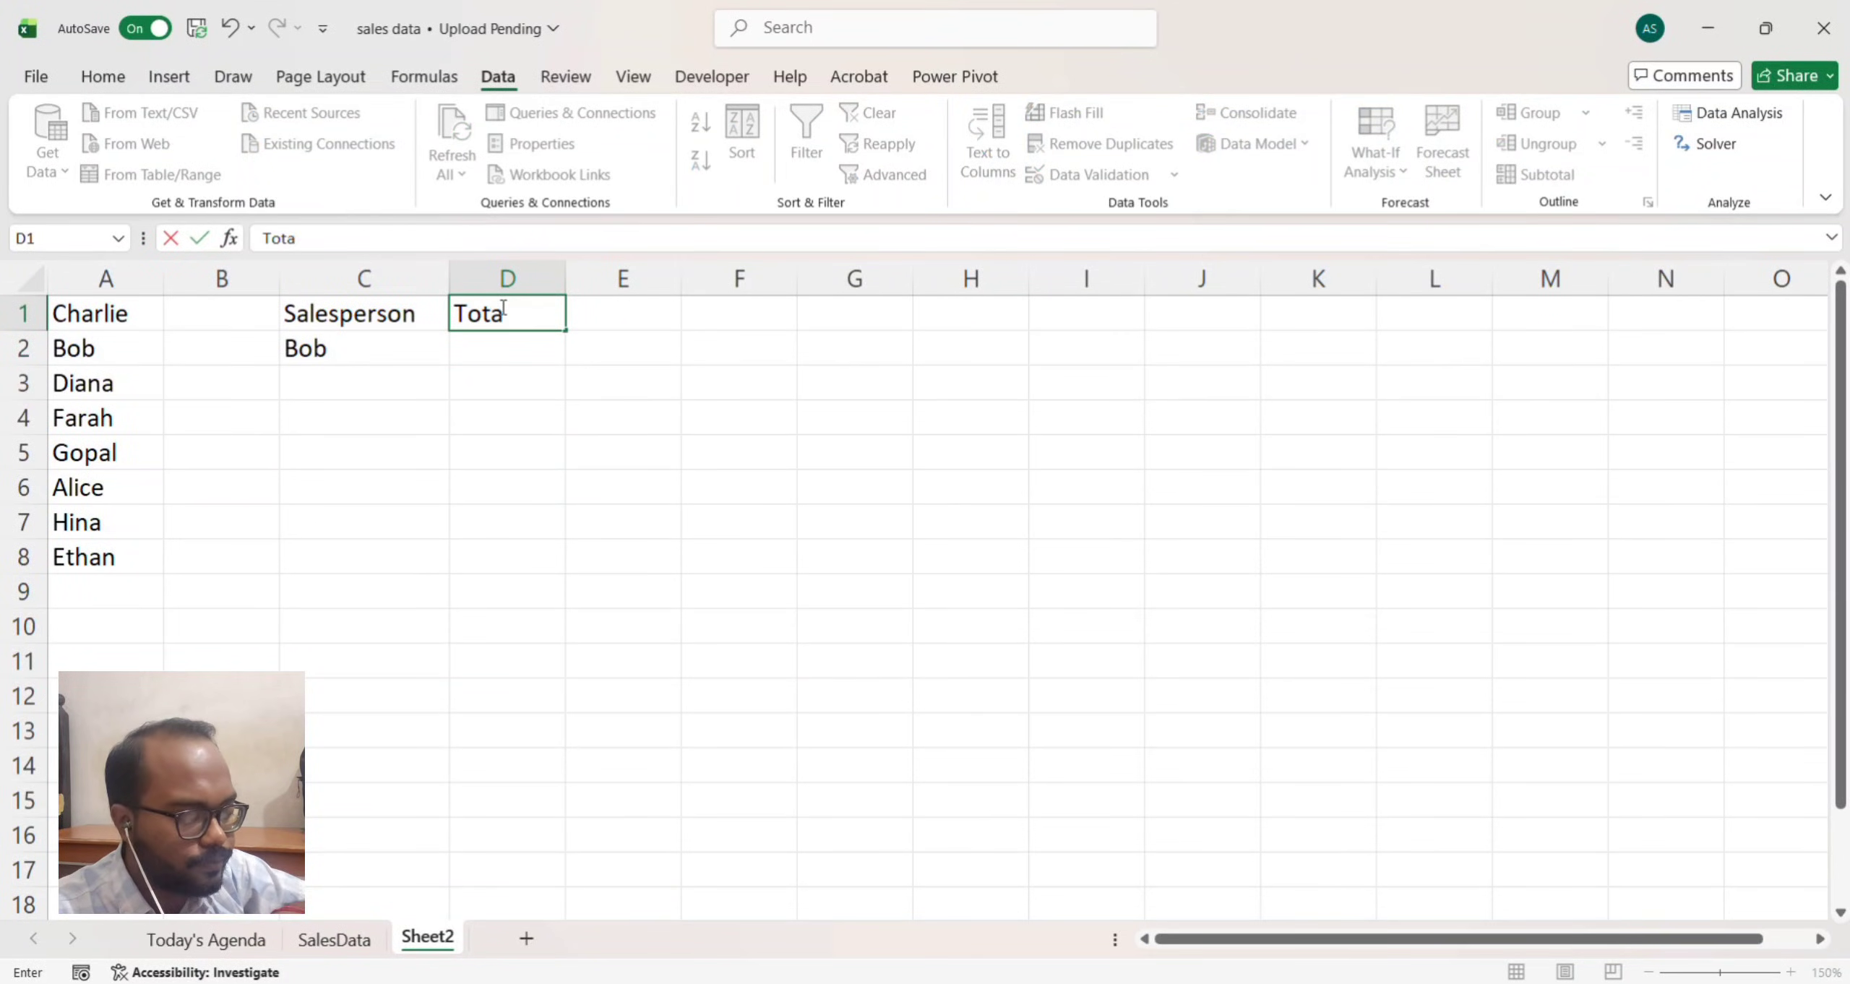
{"action": "type", "text": "lSales"}
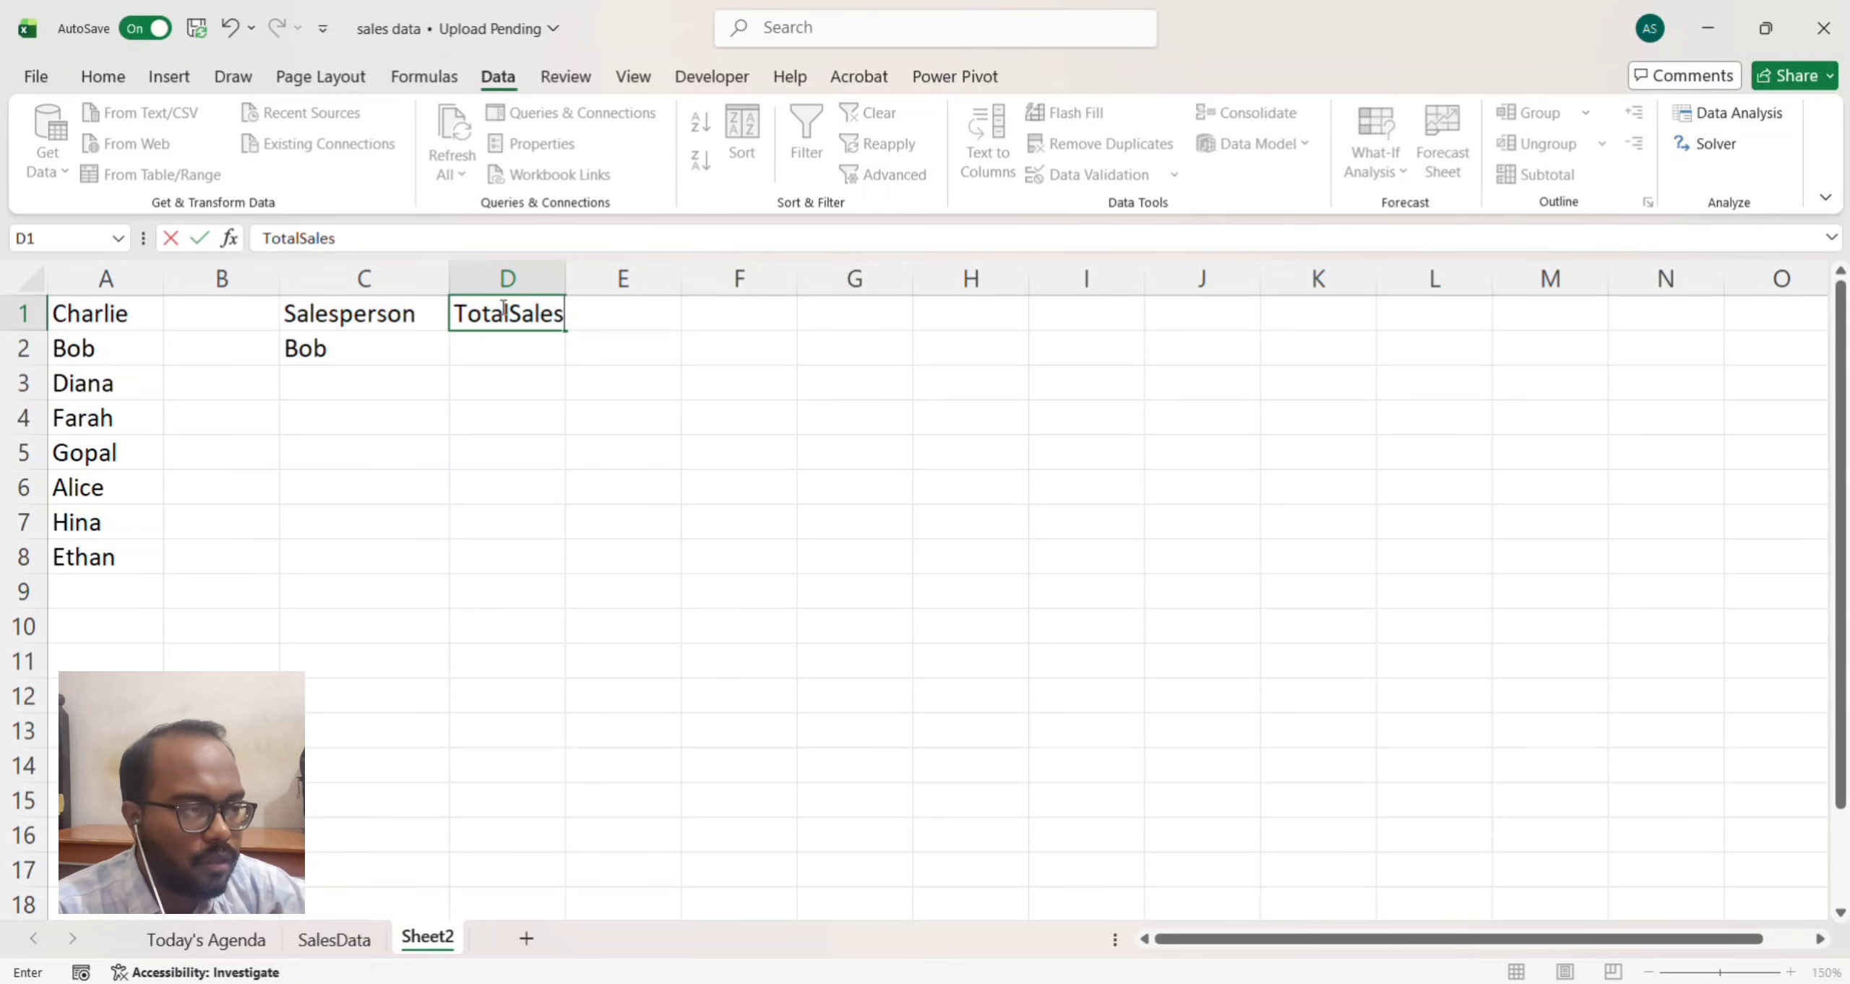
{"action": "left_click", "coordinate": [528, 351]}
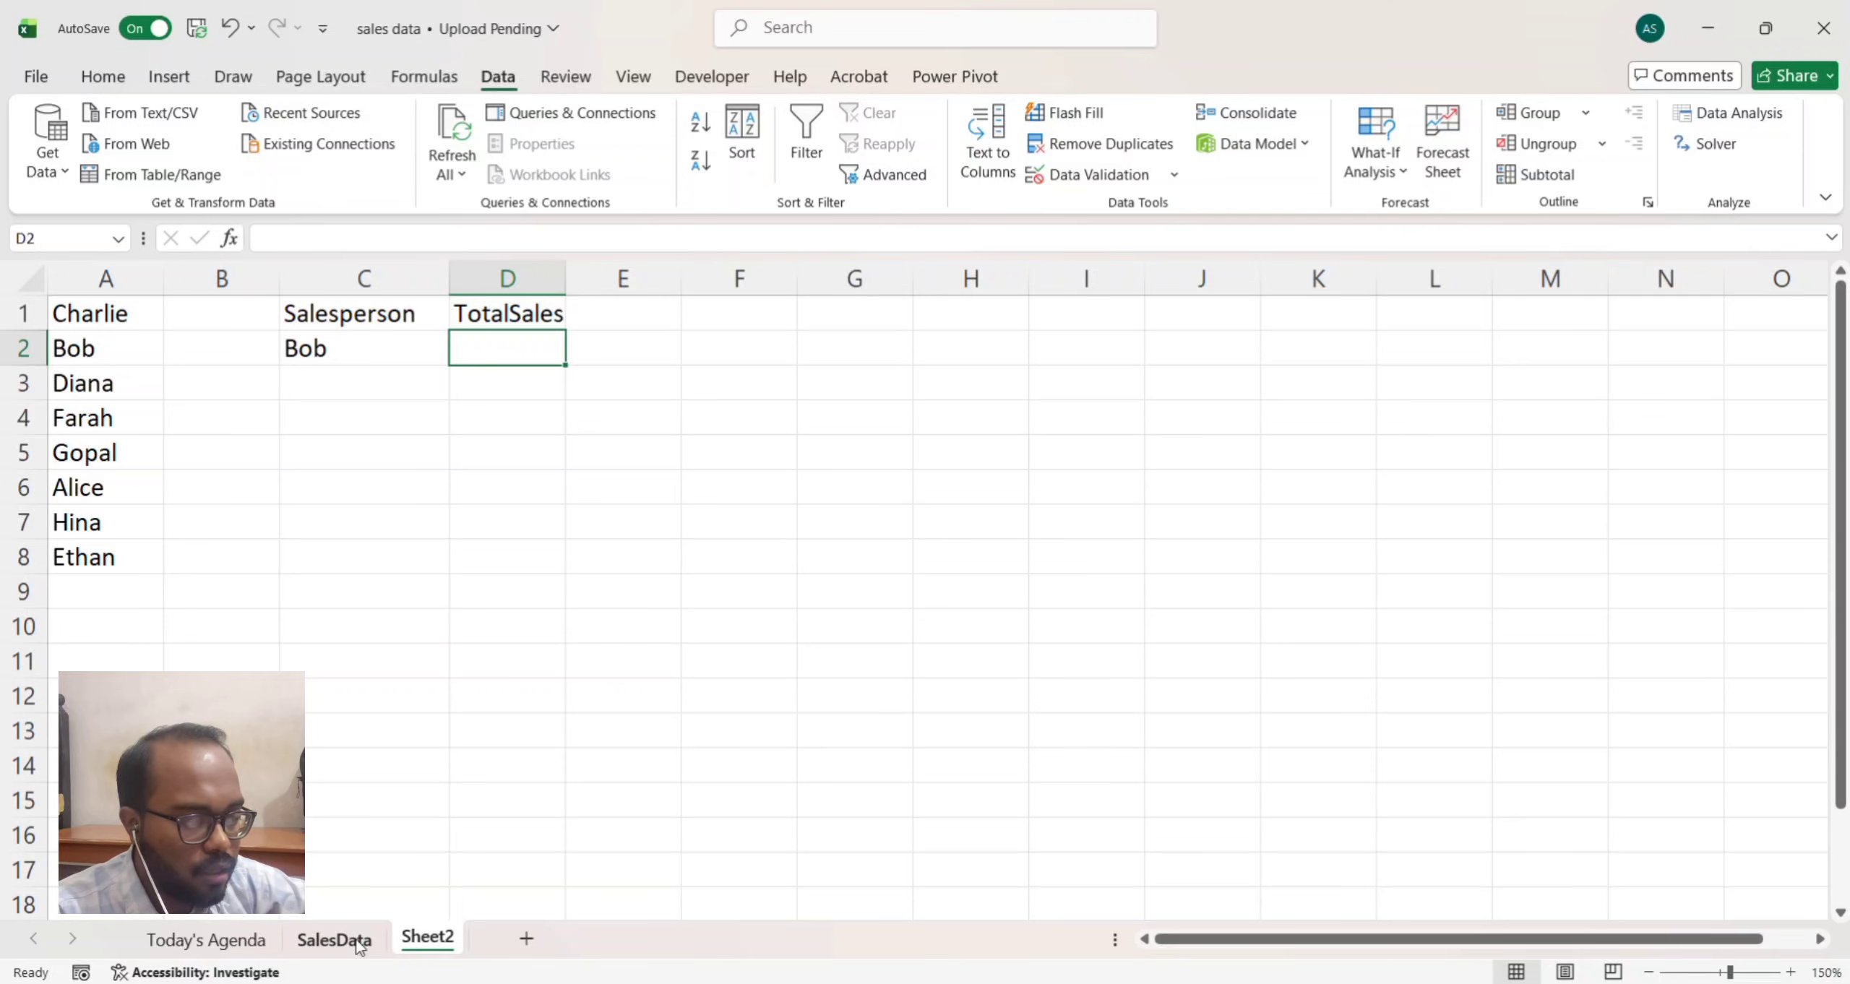
Step: Check the workbook's defined names in Name Manager for one covering the TotalAmount column of the SalesData sheet
{"action": "left_click", "coordinate": [334, 939]}
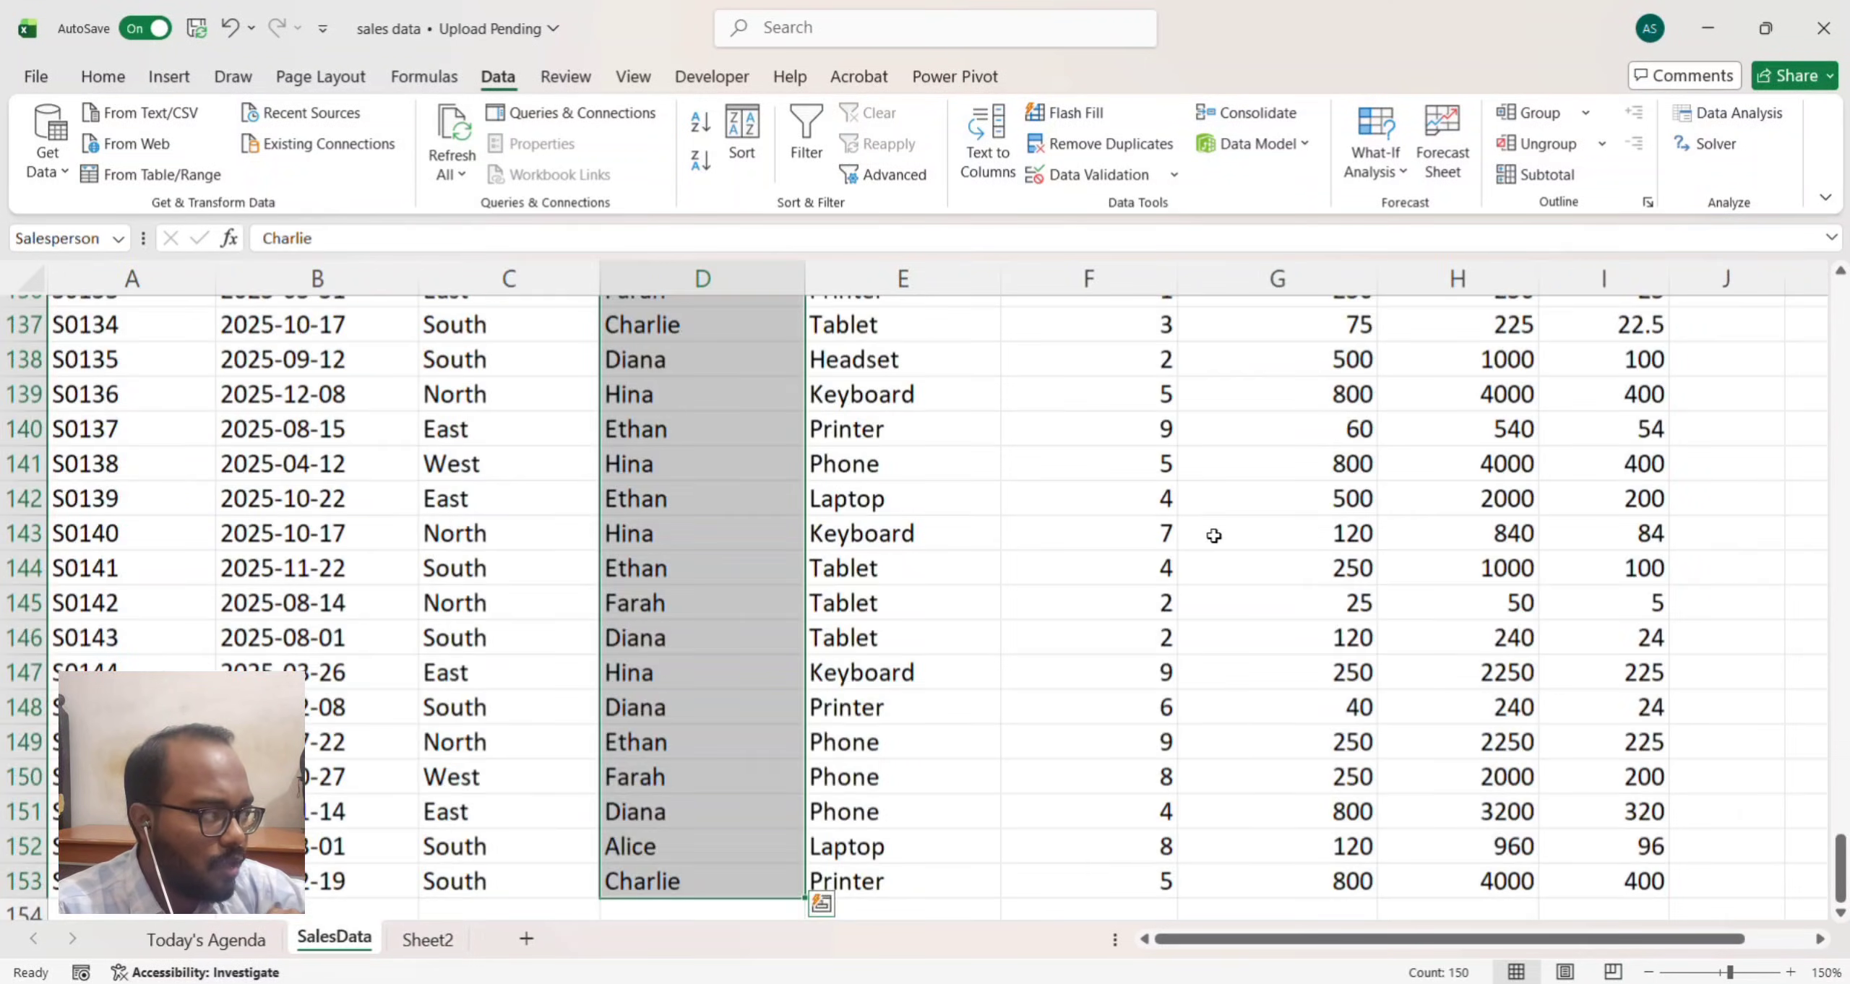
{"action": "scroll", "coordinate": [1209, 533], "scroll_direction": "up", "scroll_amount": 20}
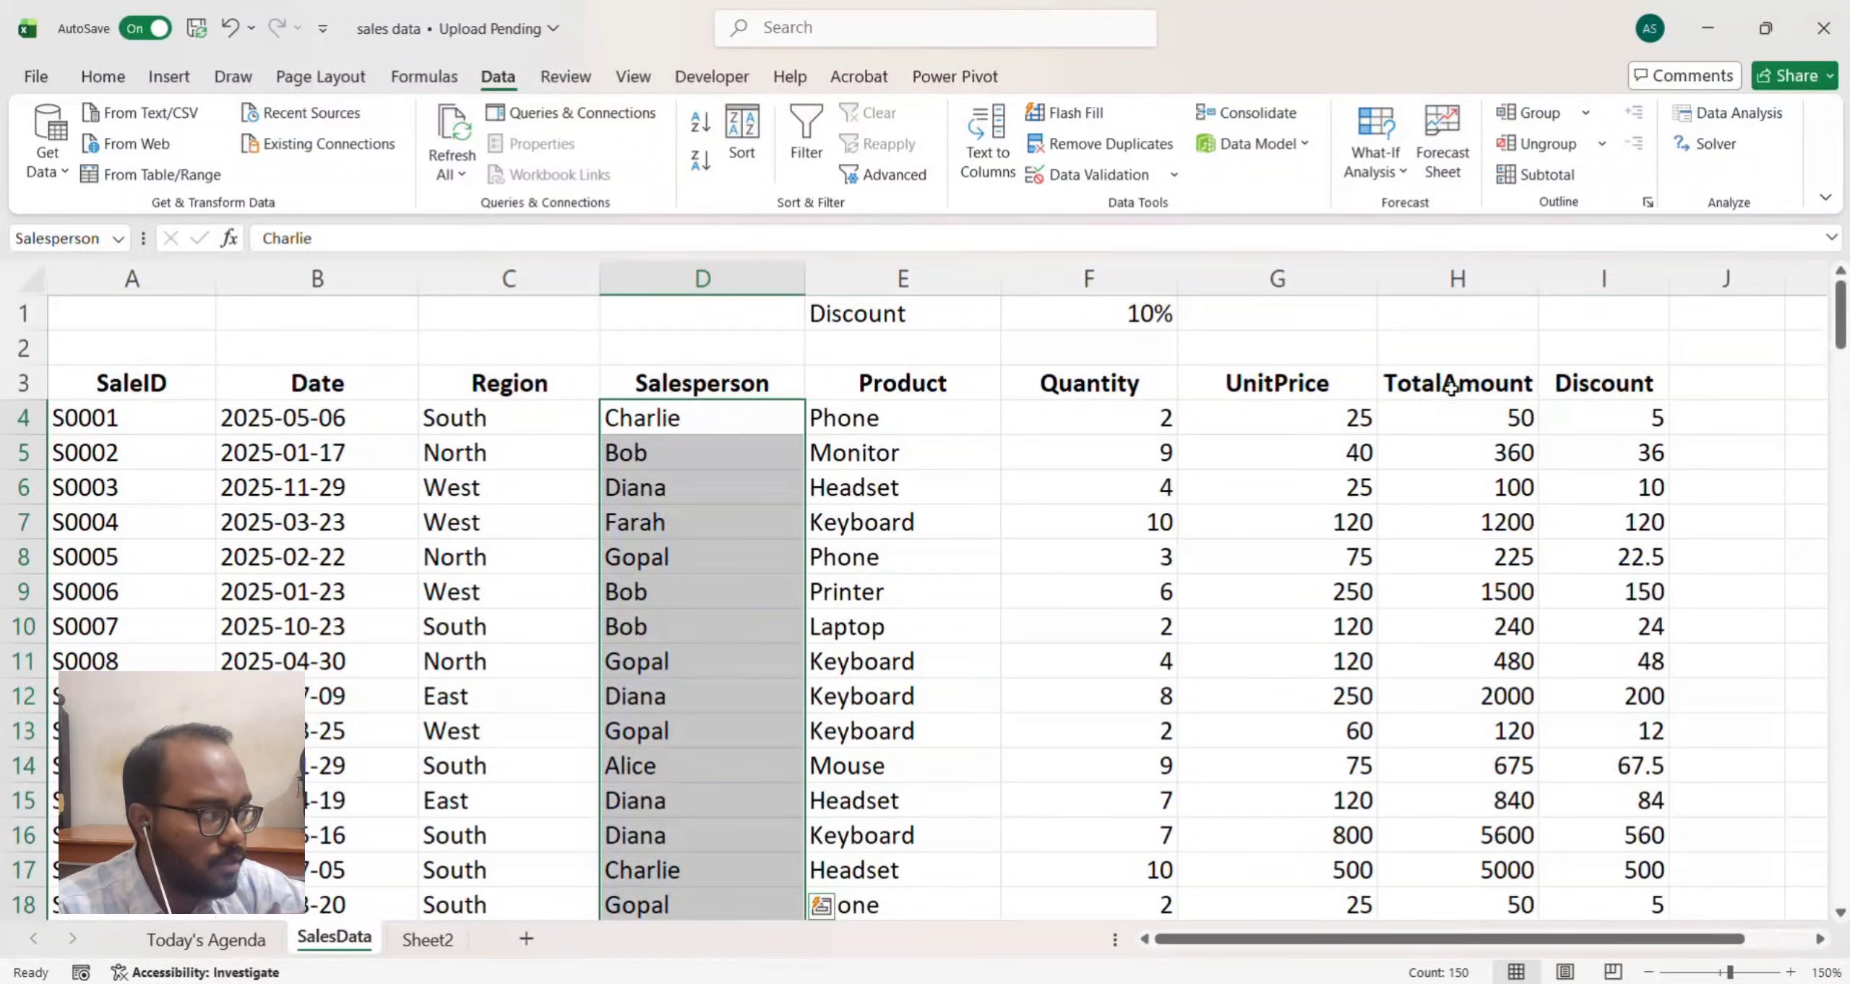
{"action": "left_click", "coordinate": [1455, 384]}
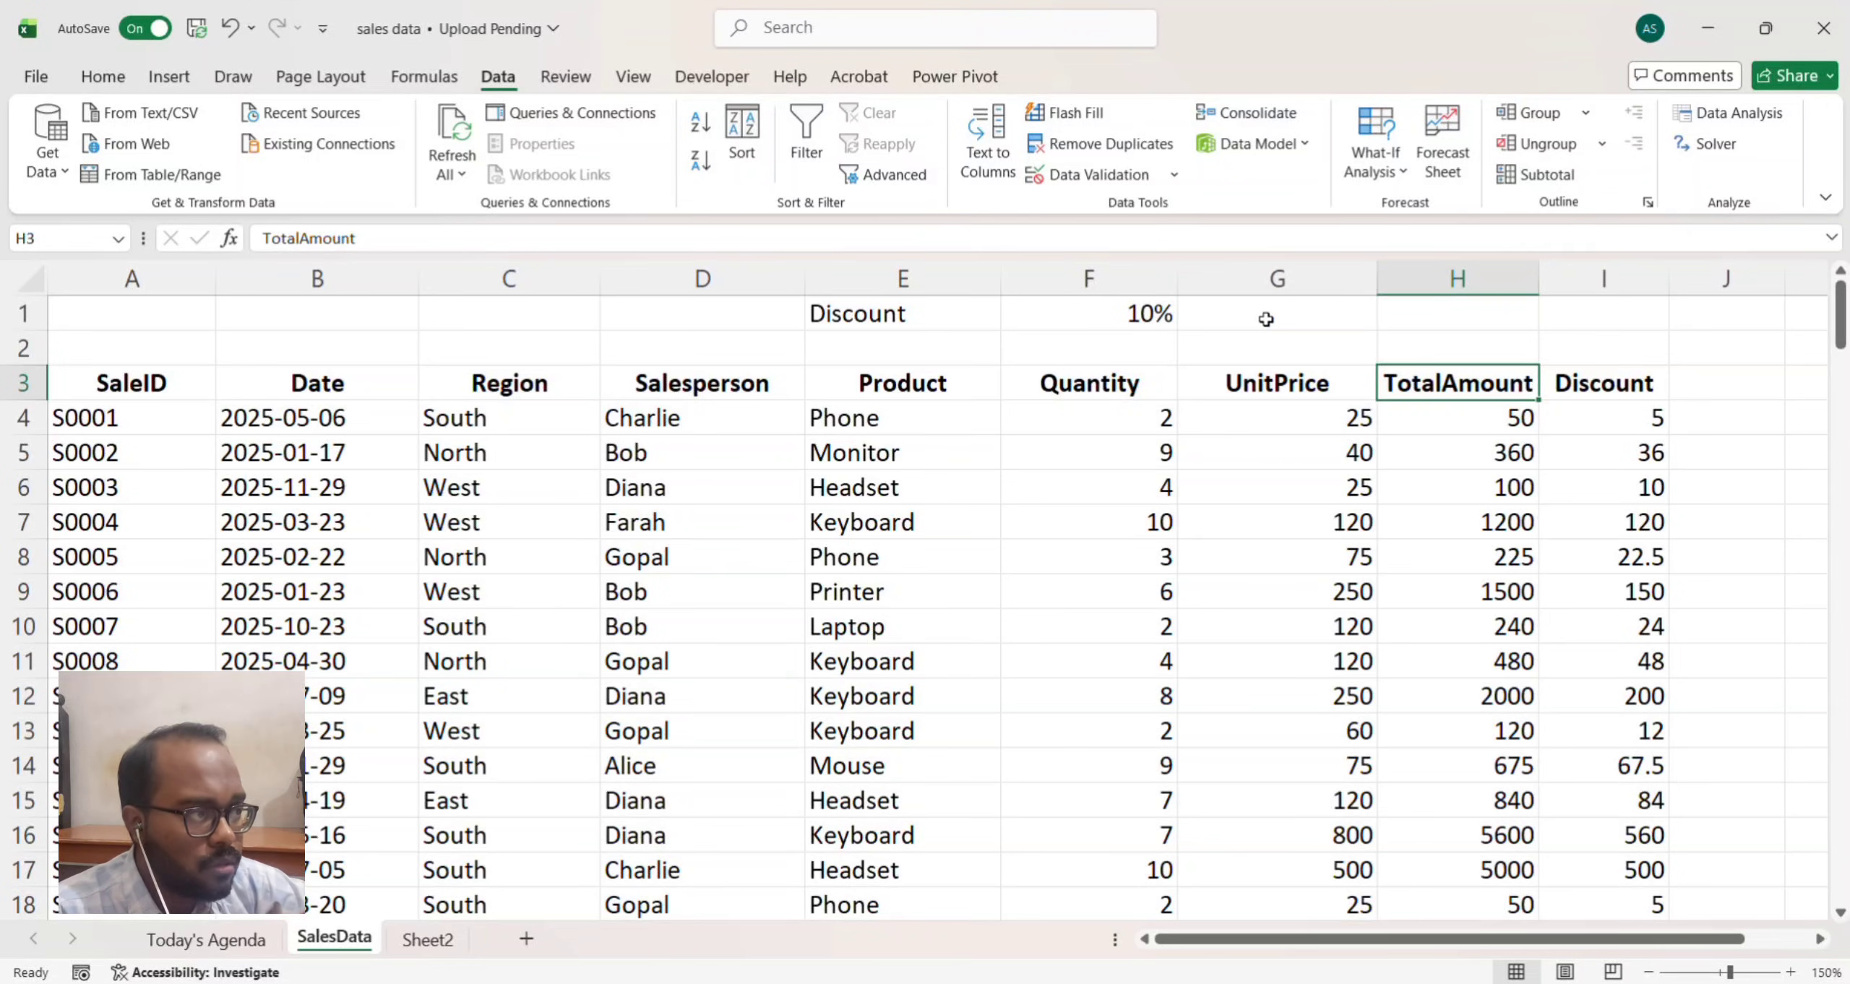
{"action": "left_click", "coordinate": [408, 82]}
{"action": "left_click", "coordinate": [720, 141]}
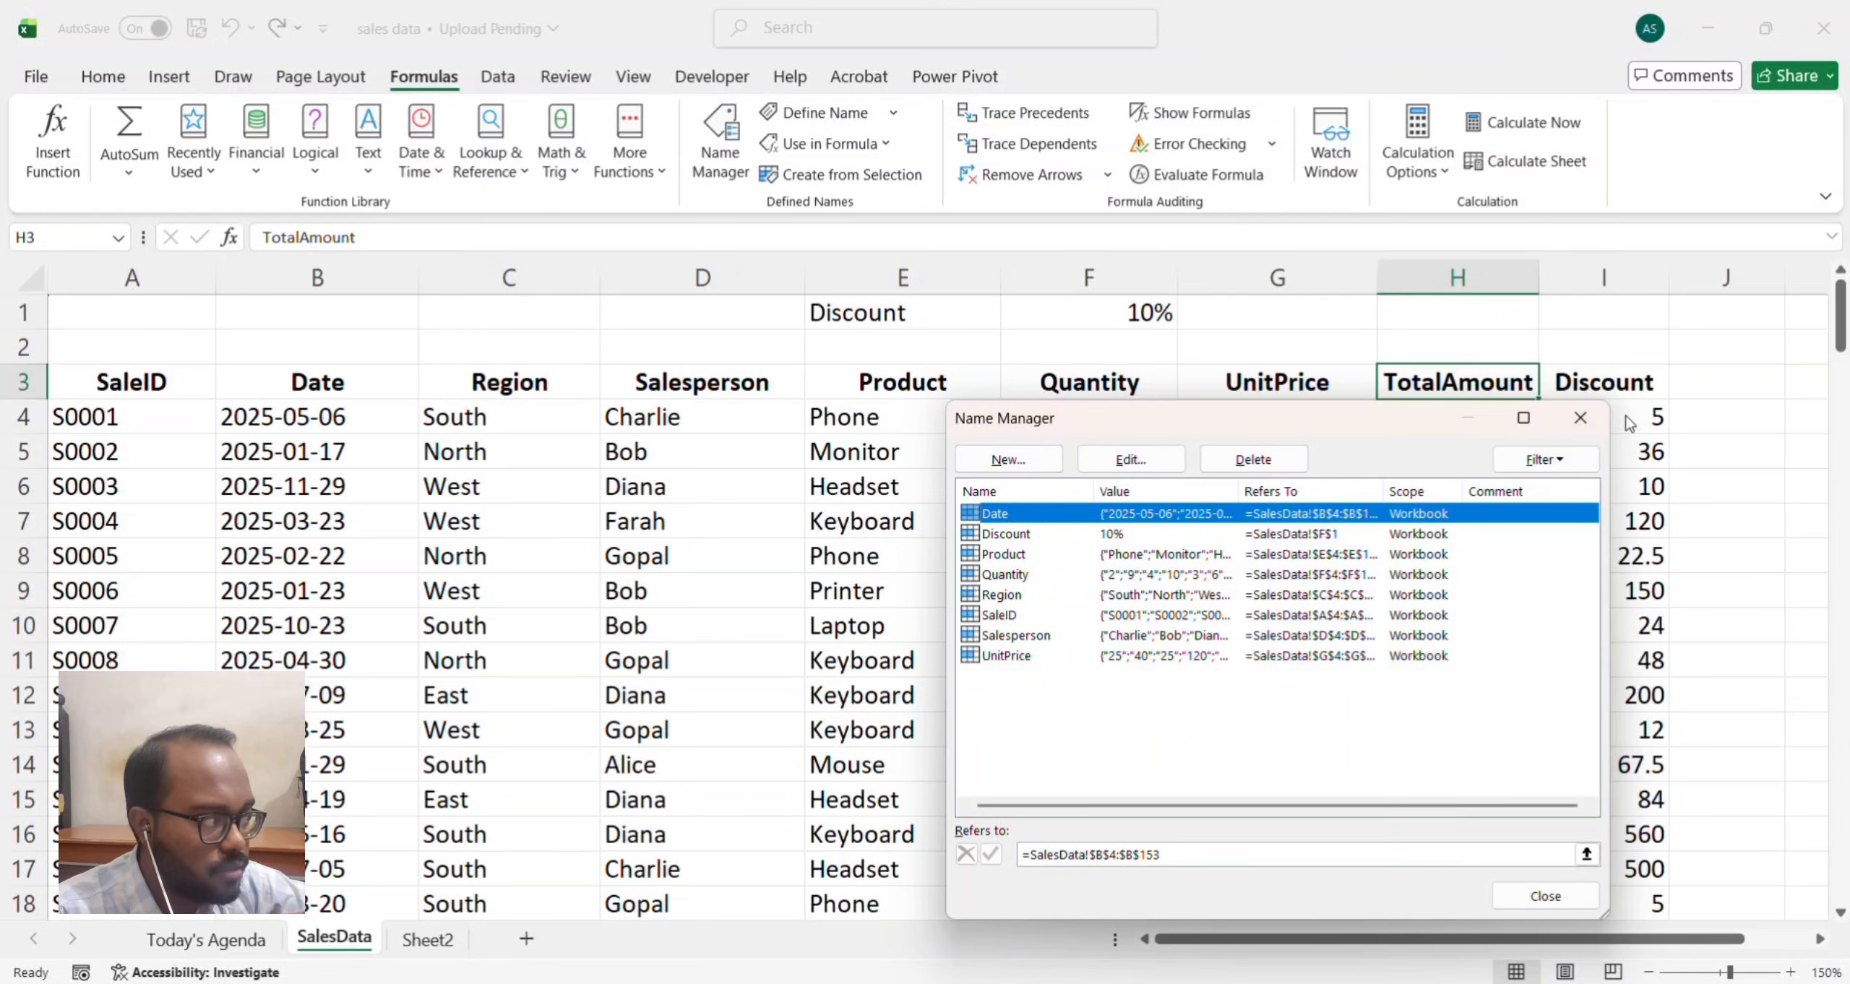
{"action": "left_click", "coordinate": [1580, 418]}
Step: Assign the name TotalAmount to the values from H4 down to H153 on the SalesData sheet
{"action": "left_click", "coordinate": [1485, 417]}
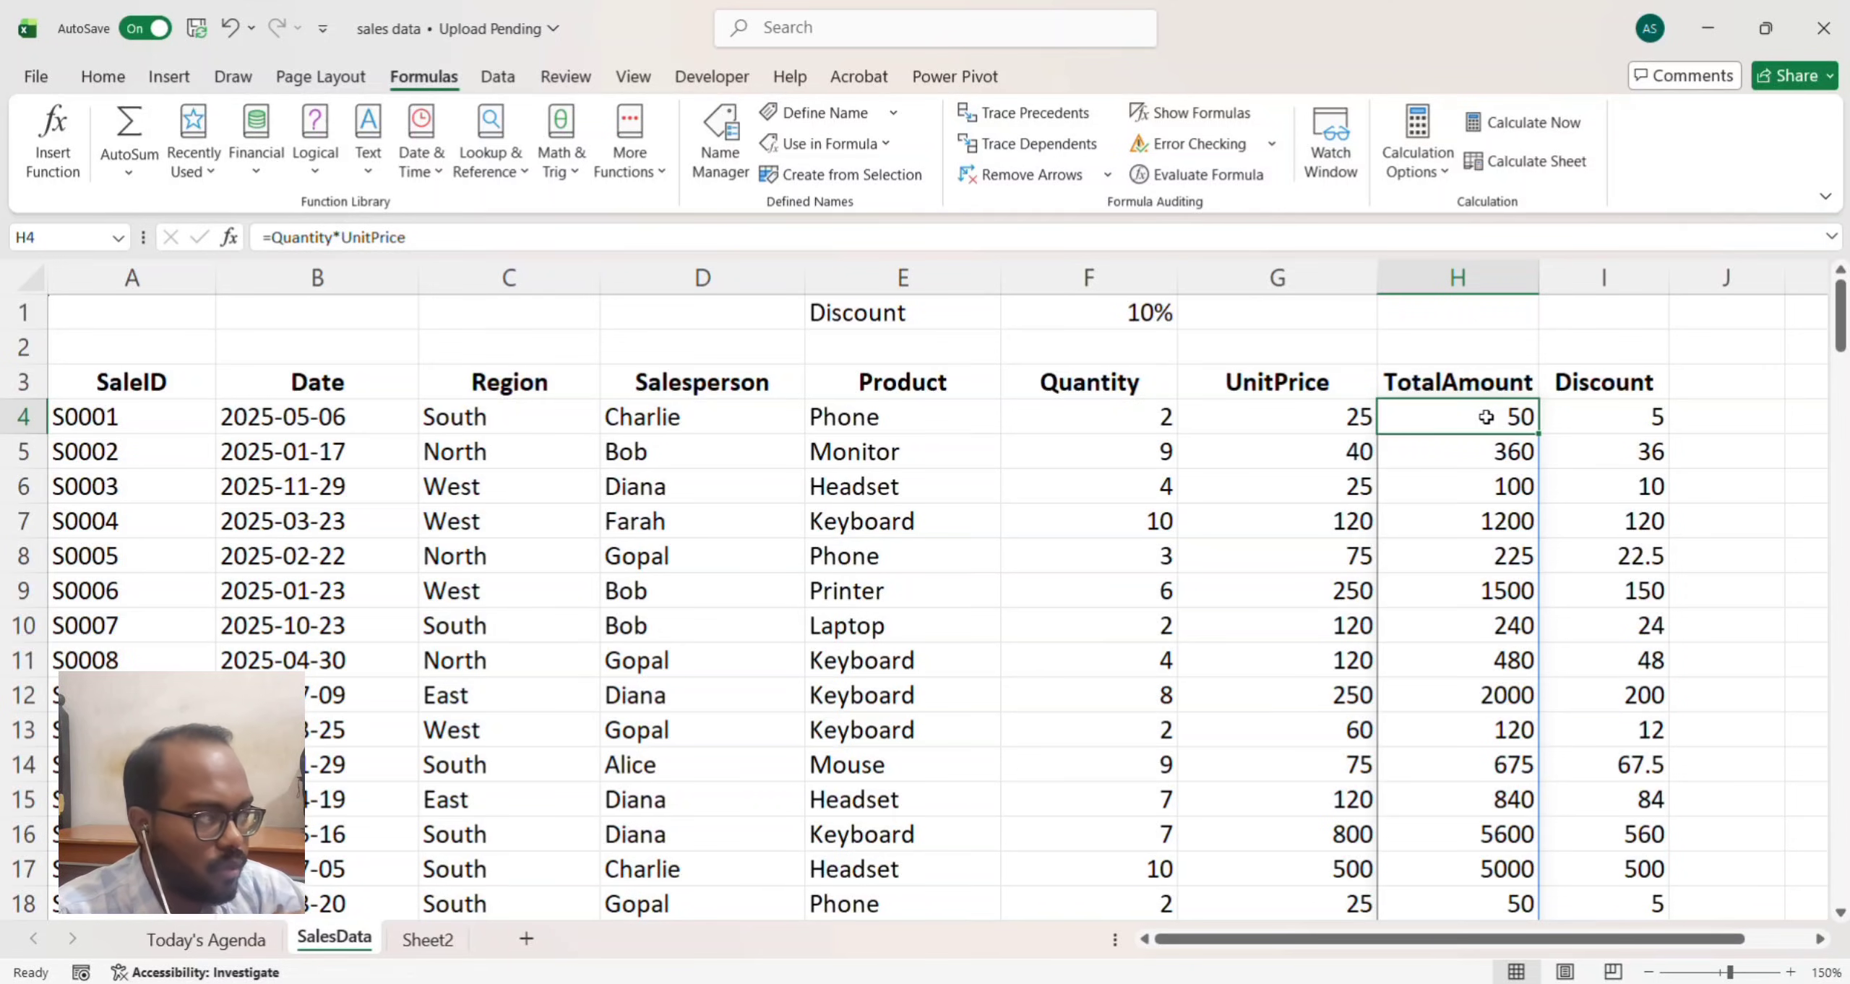
{"action": "key", "text": "ctrl+shift+Down"}
{"action": "left_click", "coordinate": [69, 237]}
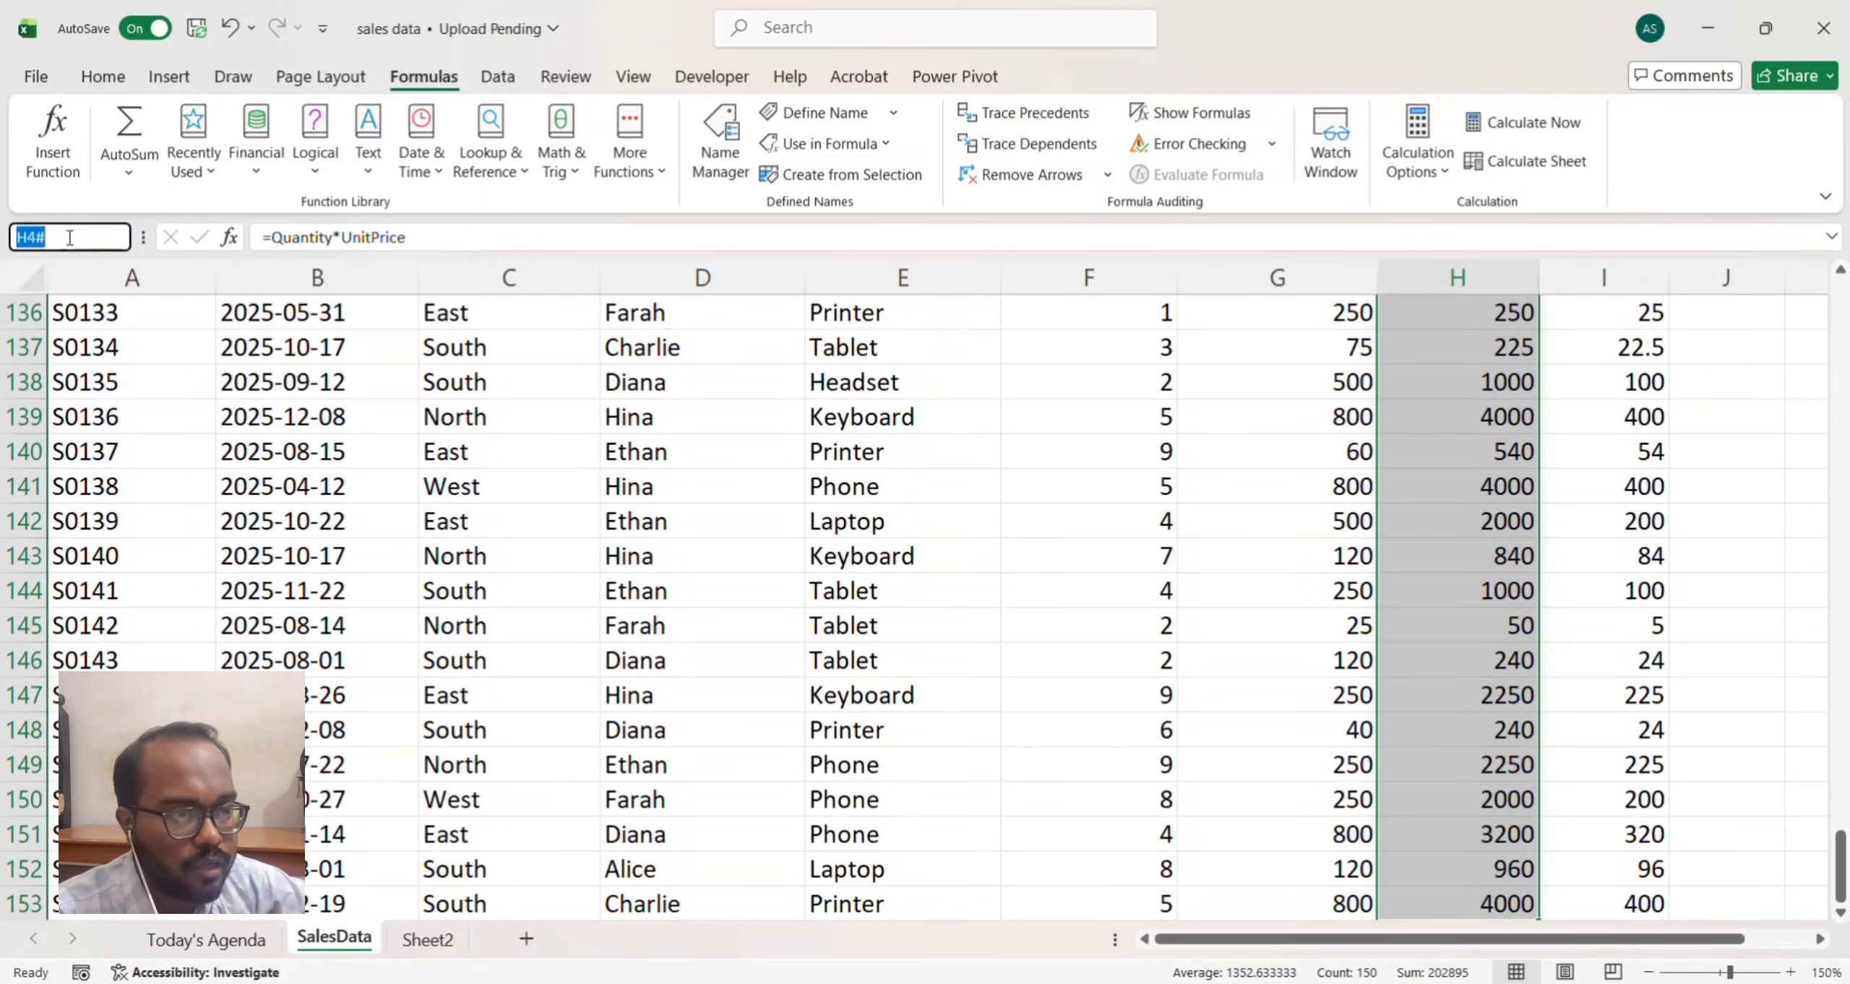
{"action": "type", "text": "Tot"}
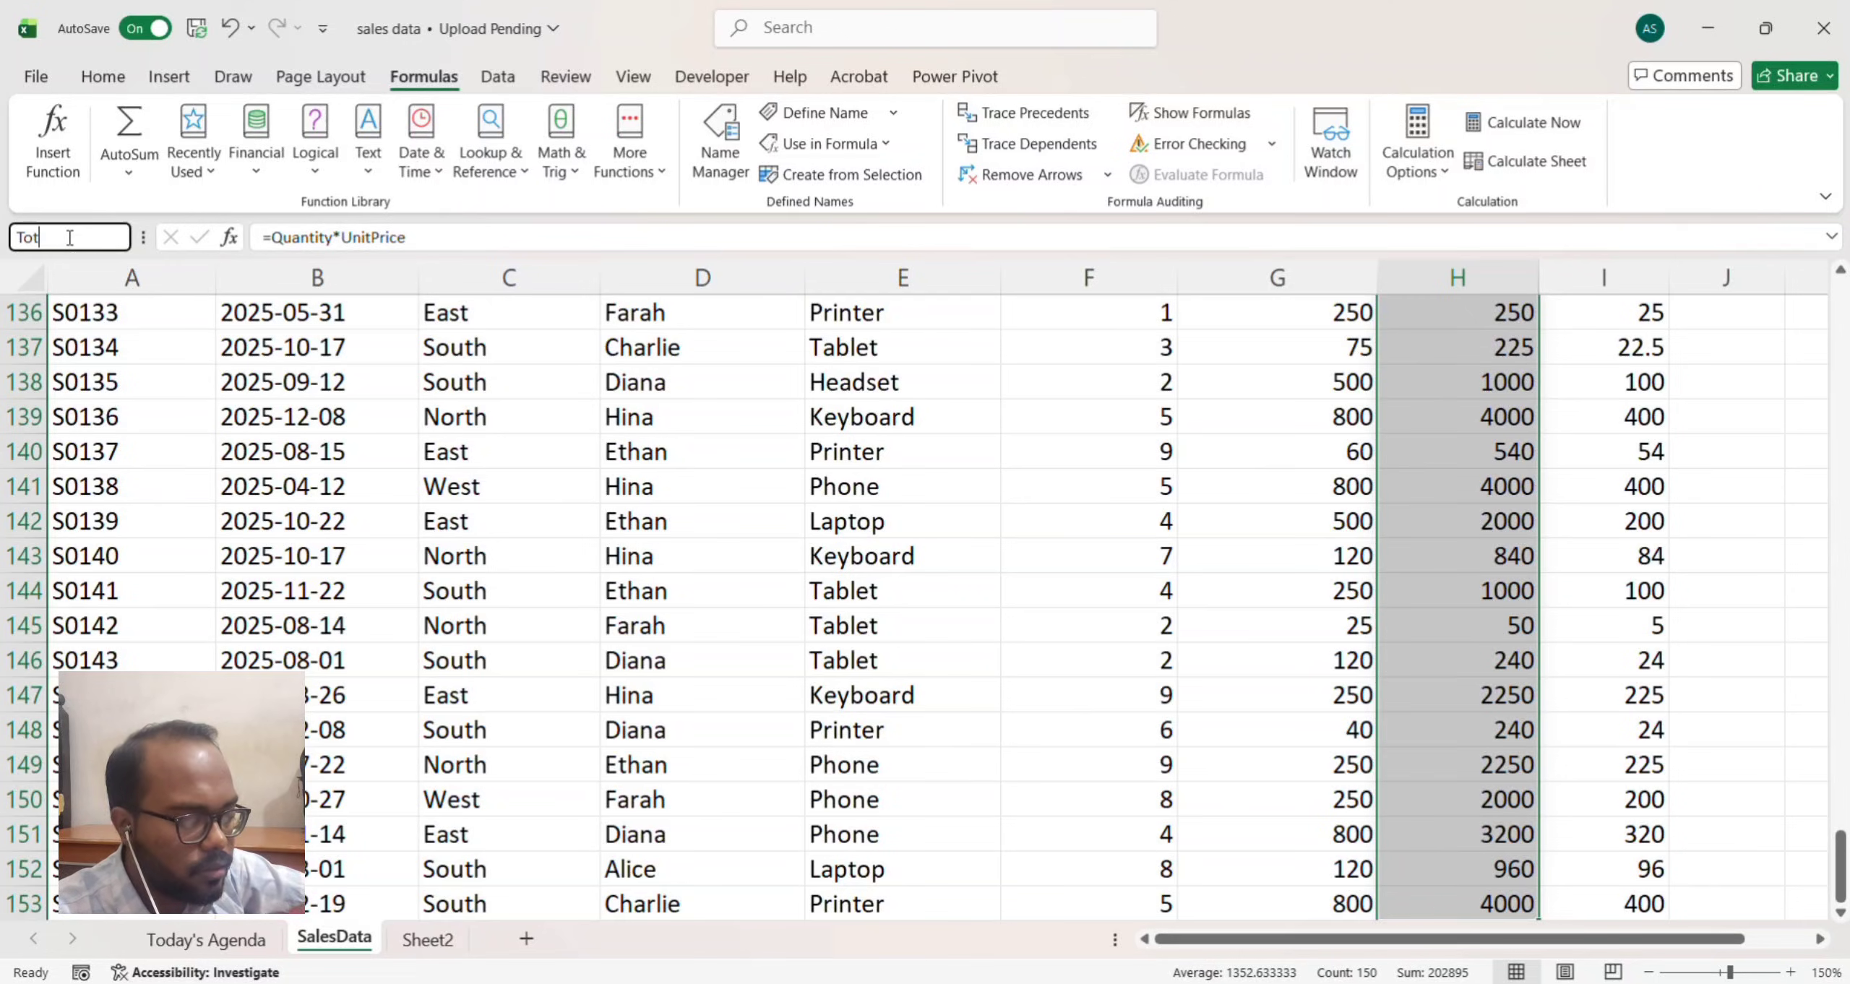
{"action": "type", "text": "alAmount"}
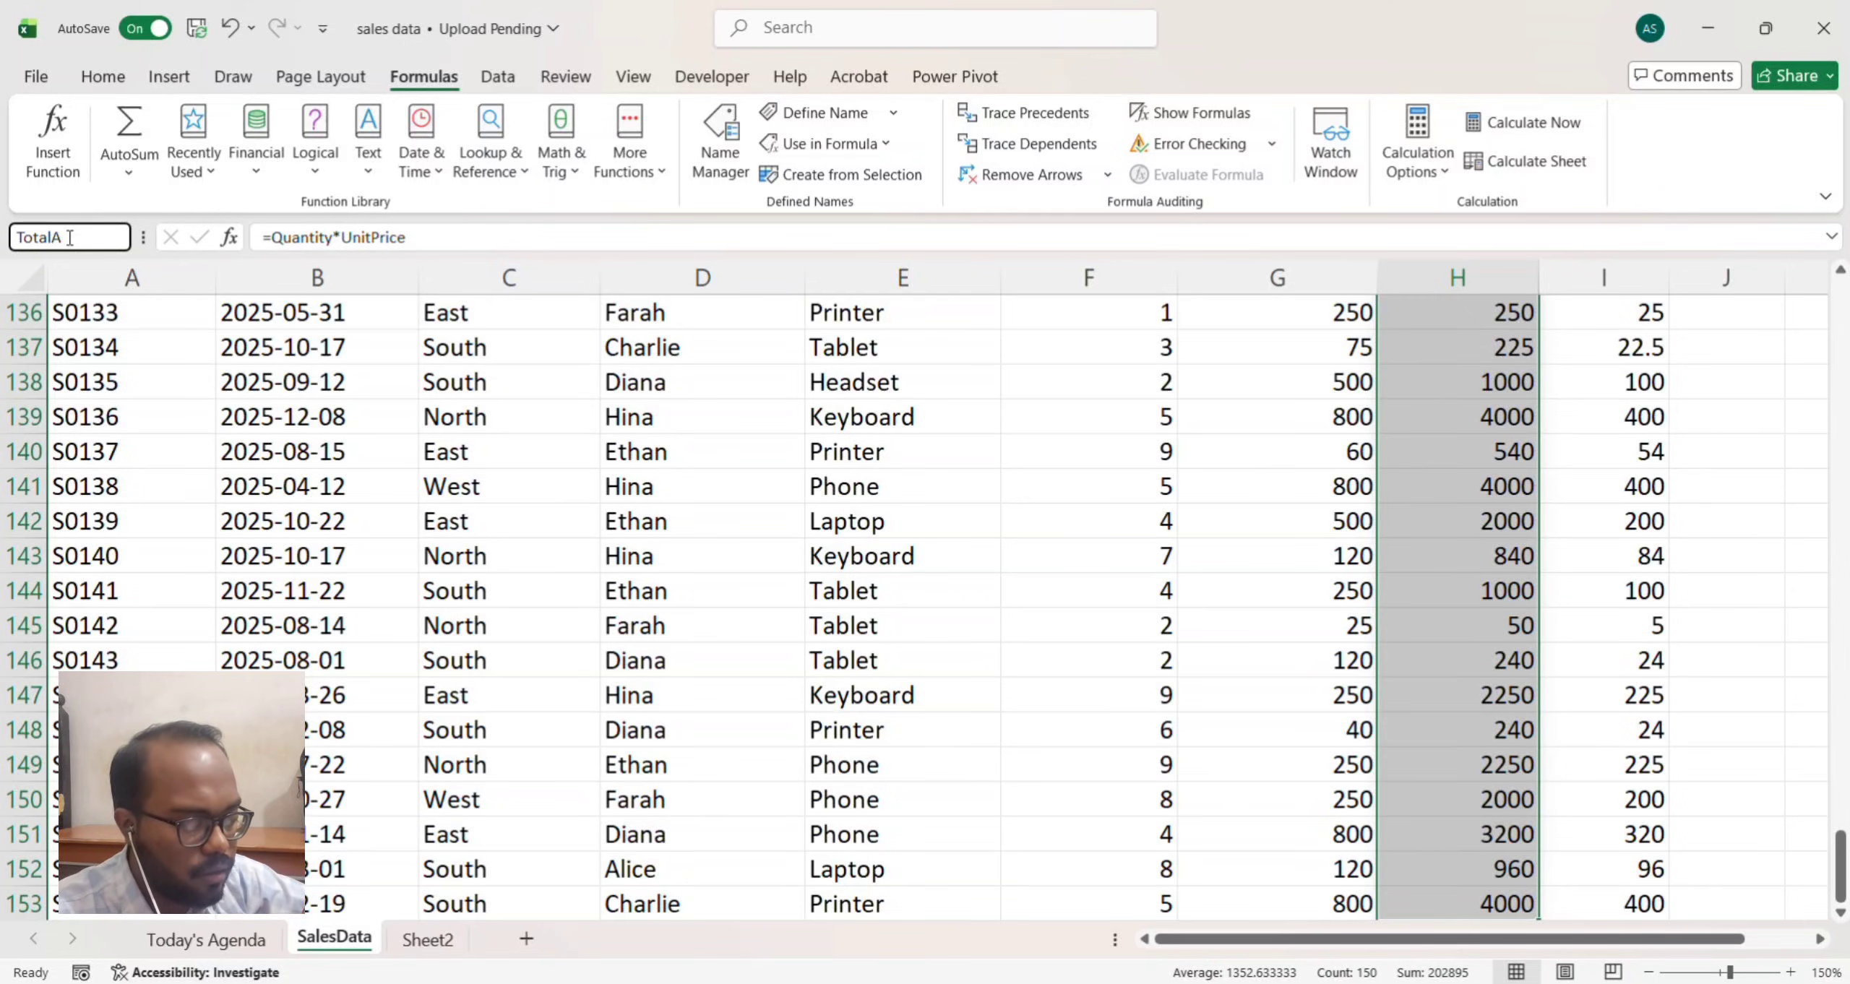
{"action": "key", "text": "Return"}
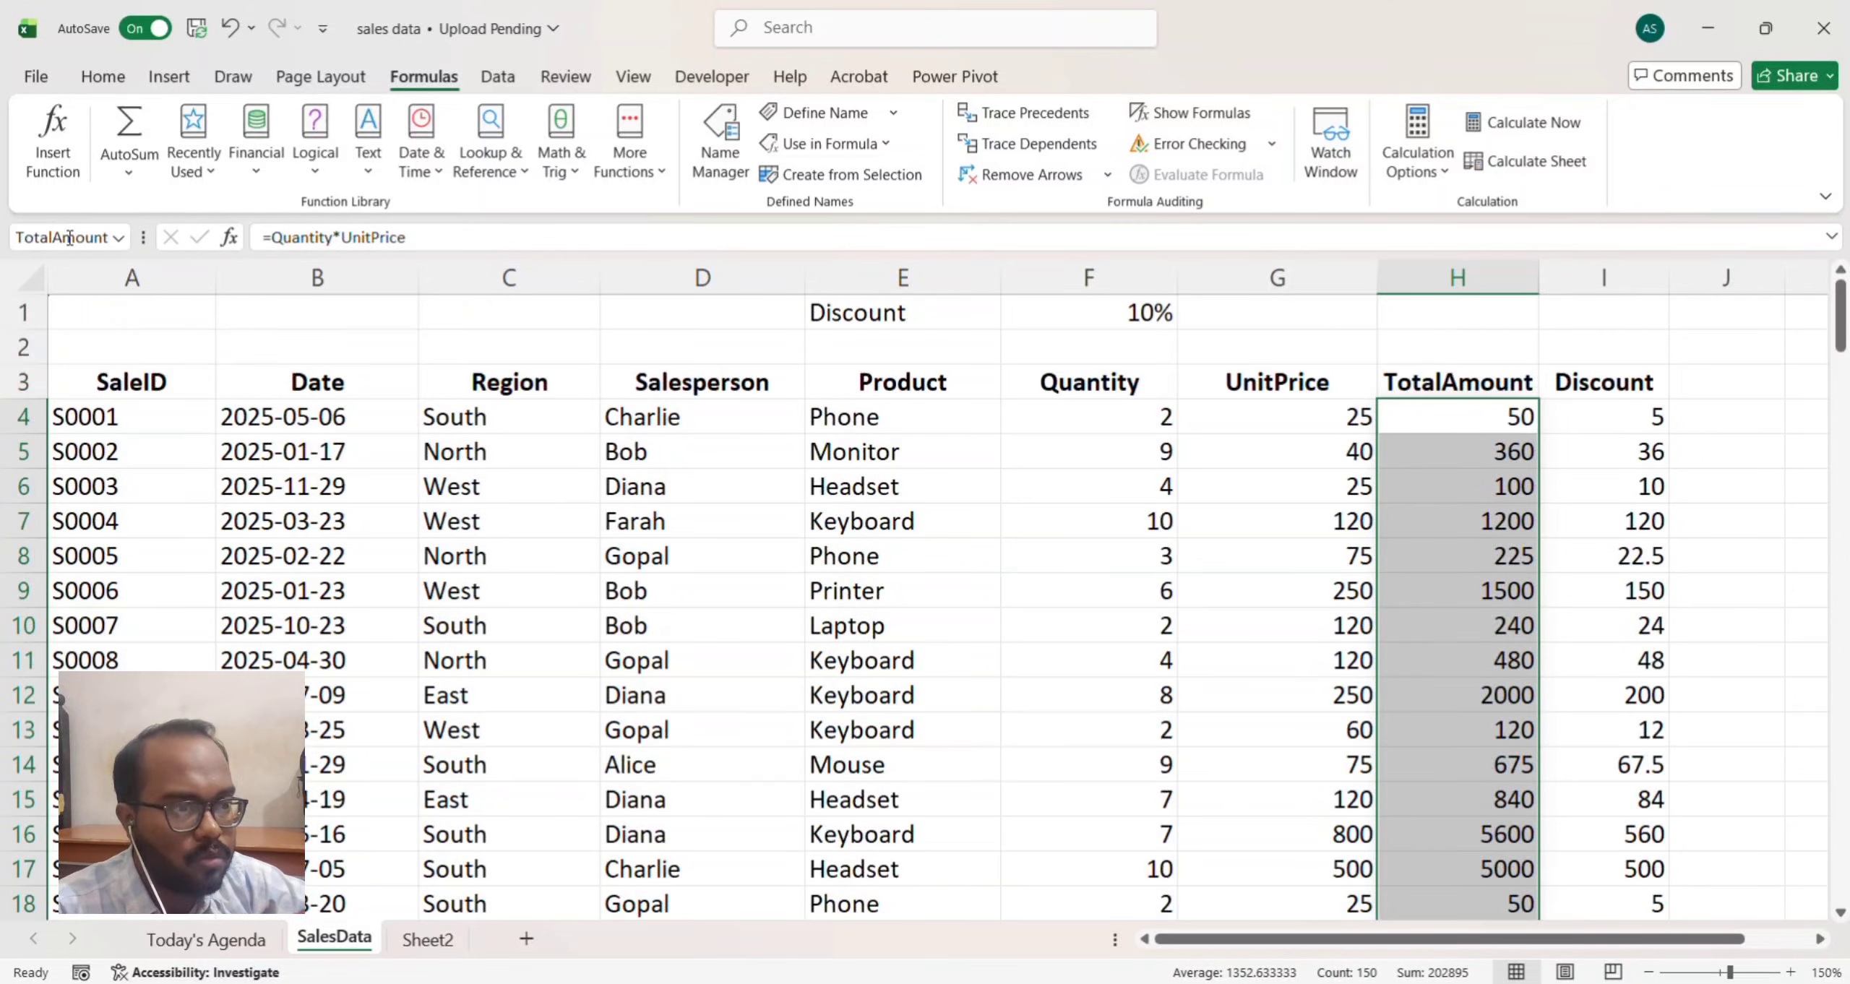
Step: Enter the formula =SUMIF(Salesperson,C2,TotalAmount) in D2 of Sheet2 to total the chosen salesperson's sales
{"action": "left_click", "coordinate": [416, 940]}
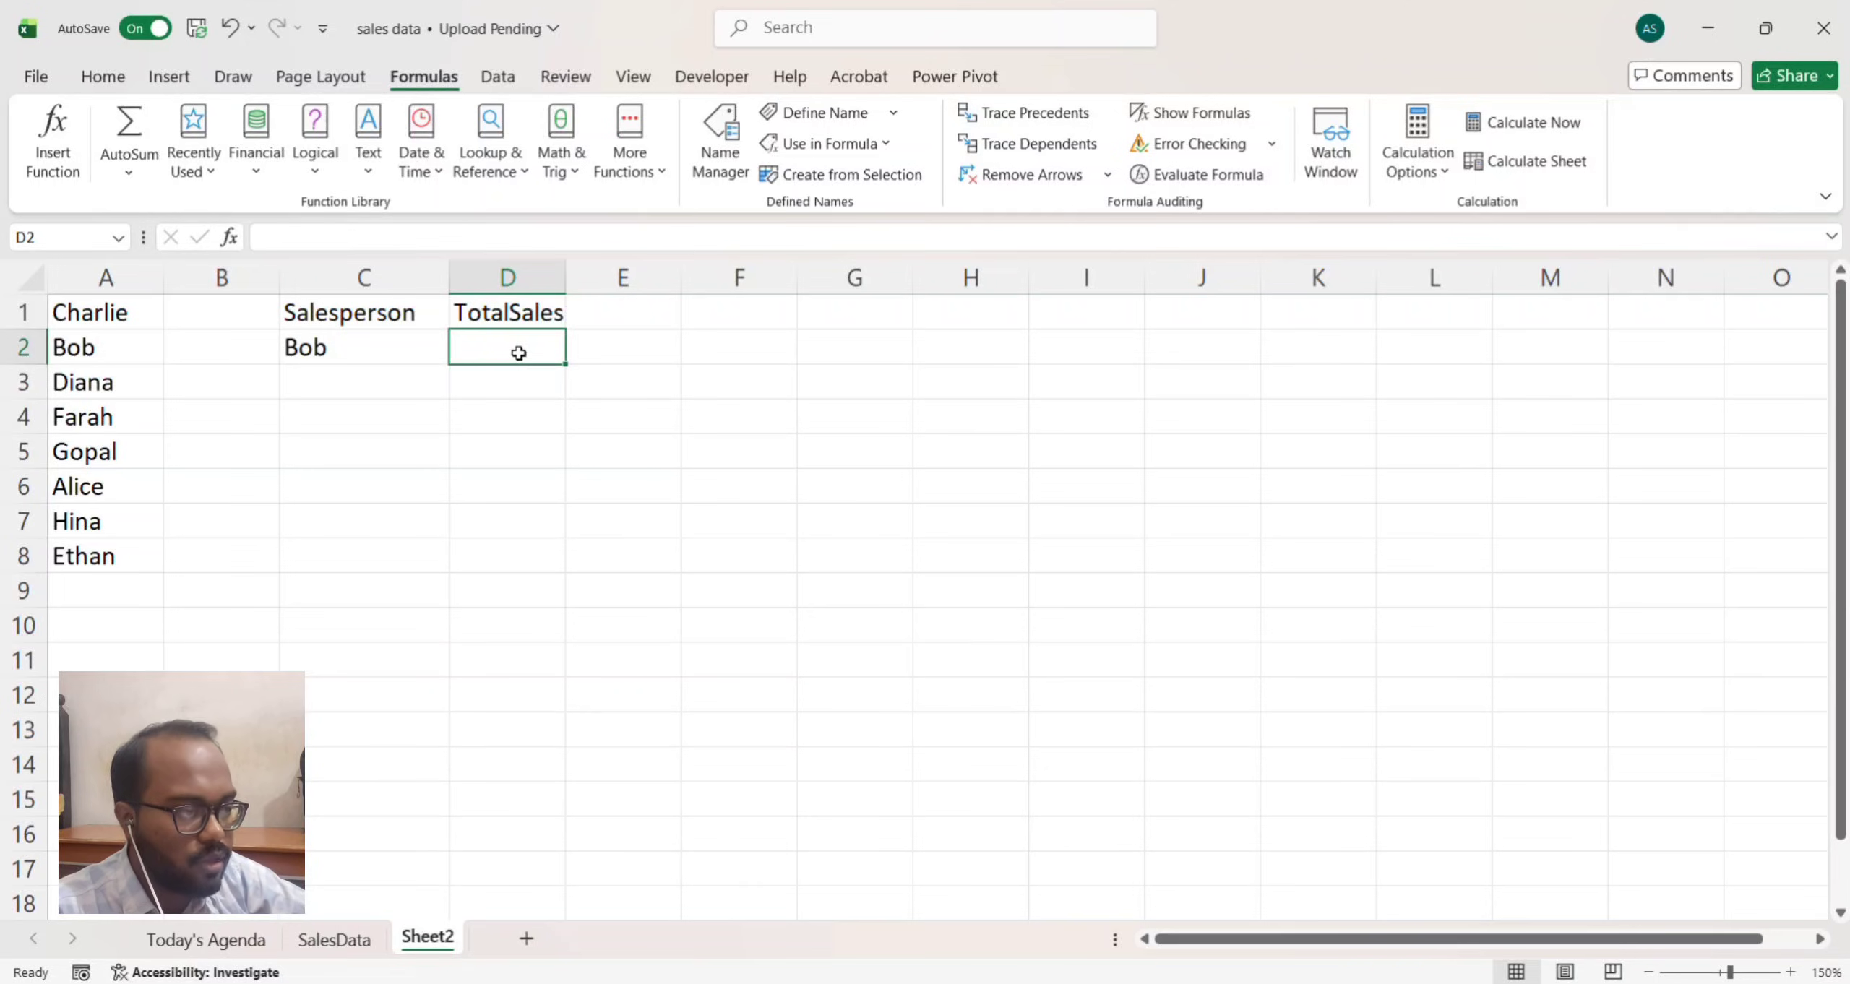
{"action": "type", "text": "=SU"}
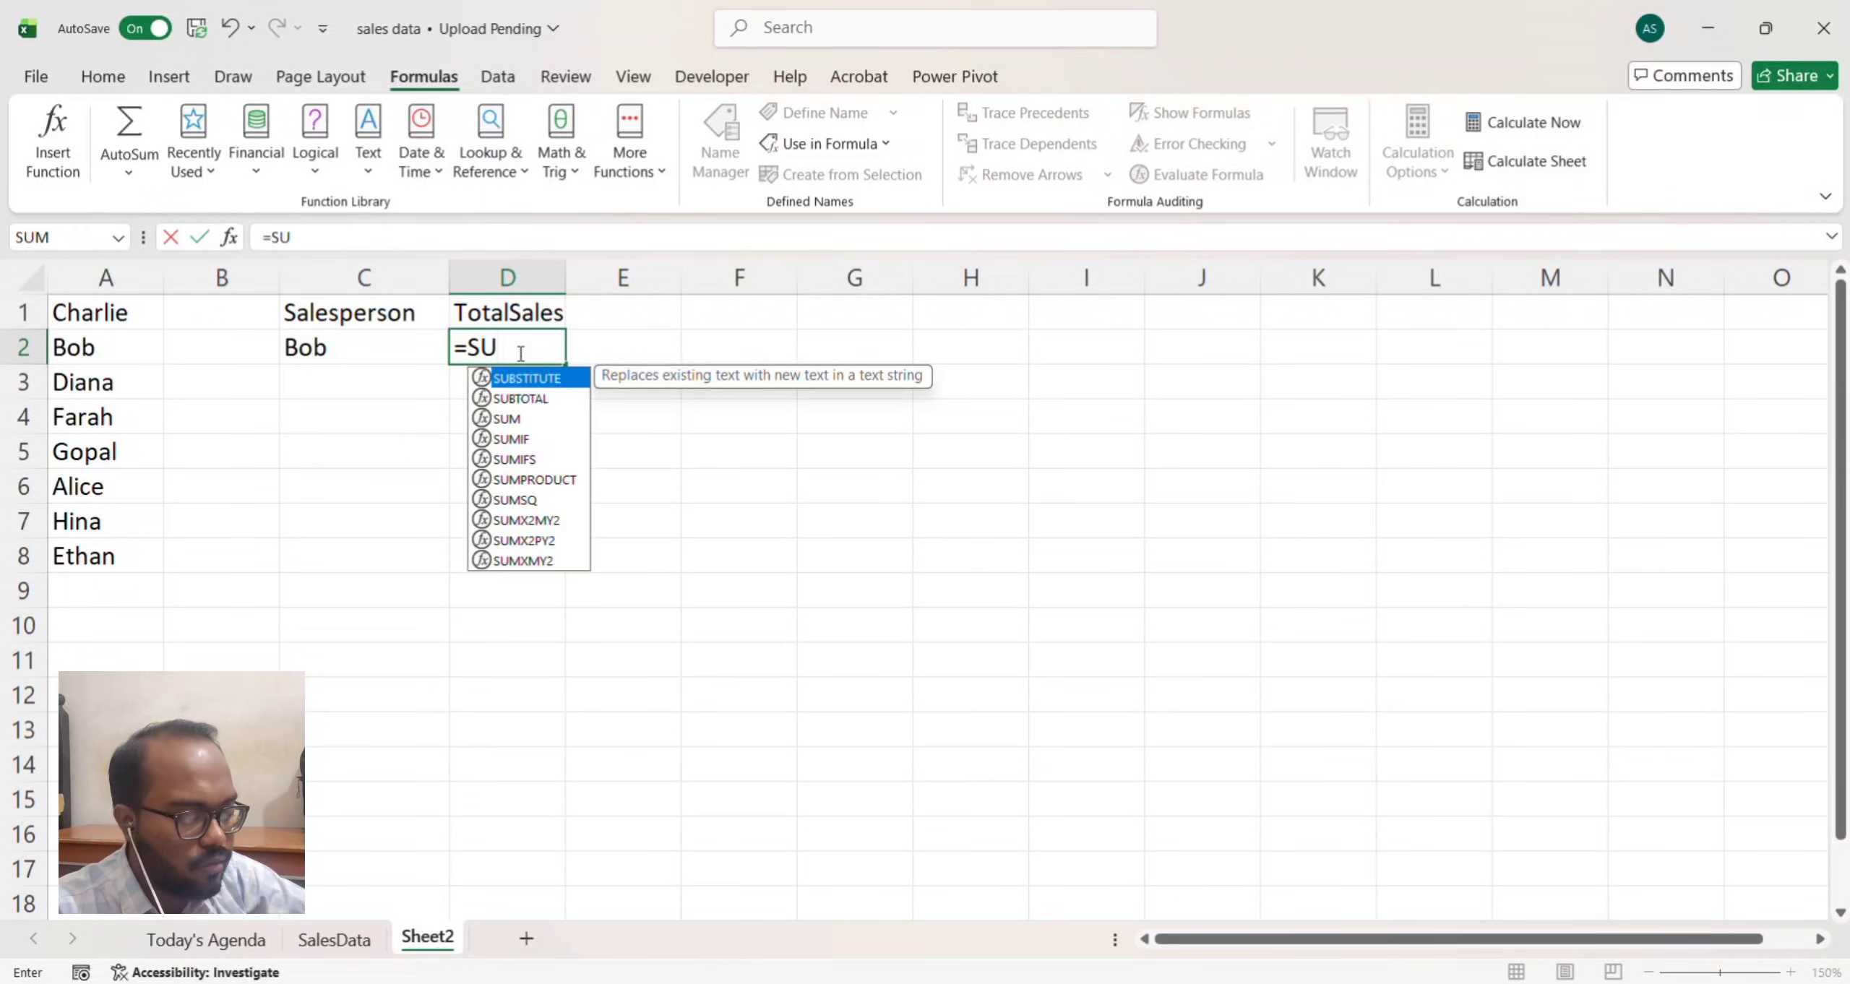
{"action": "type", "text": "MIF"}
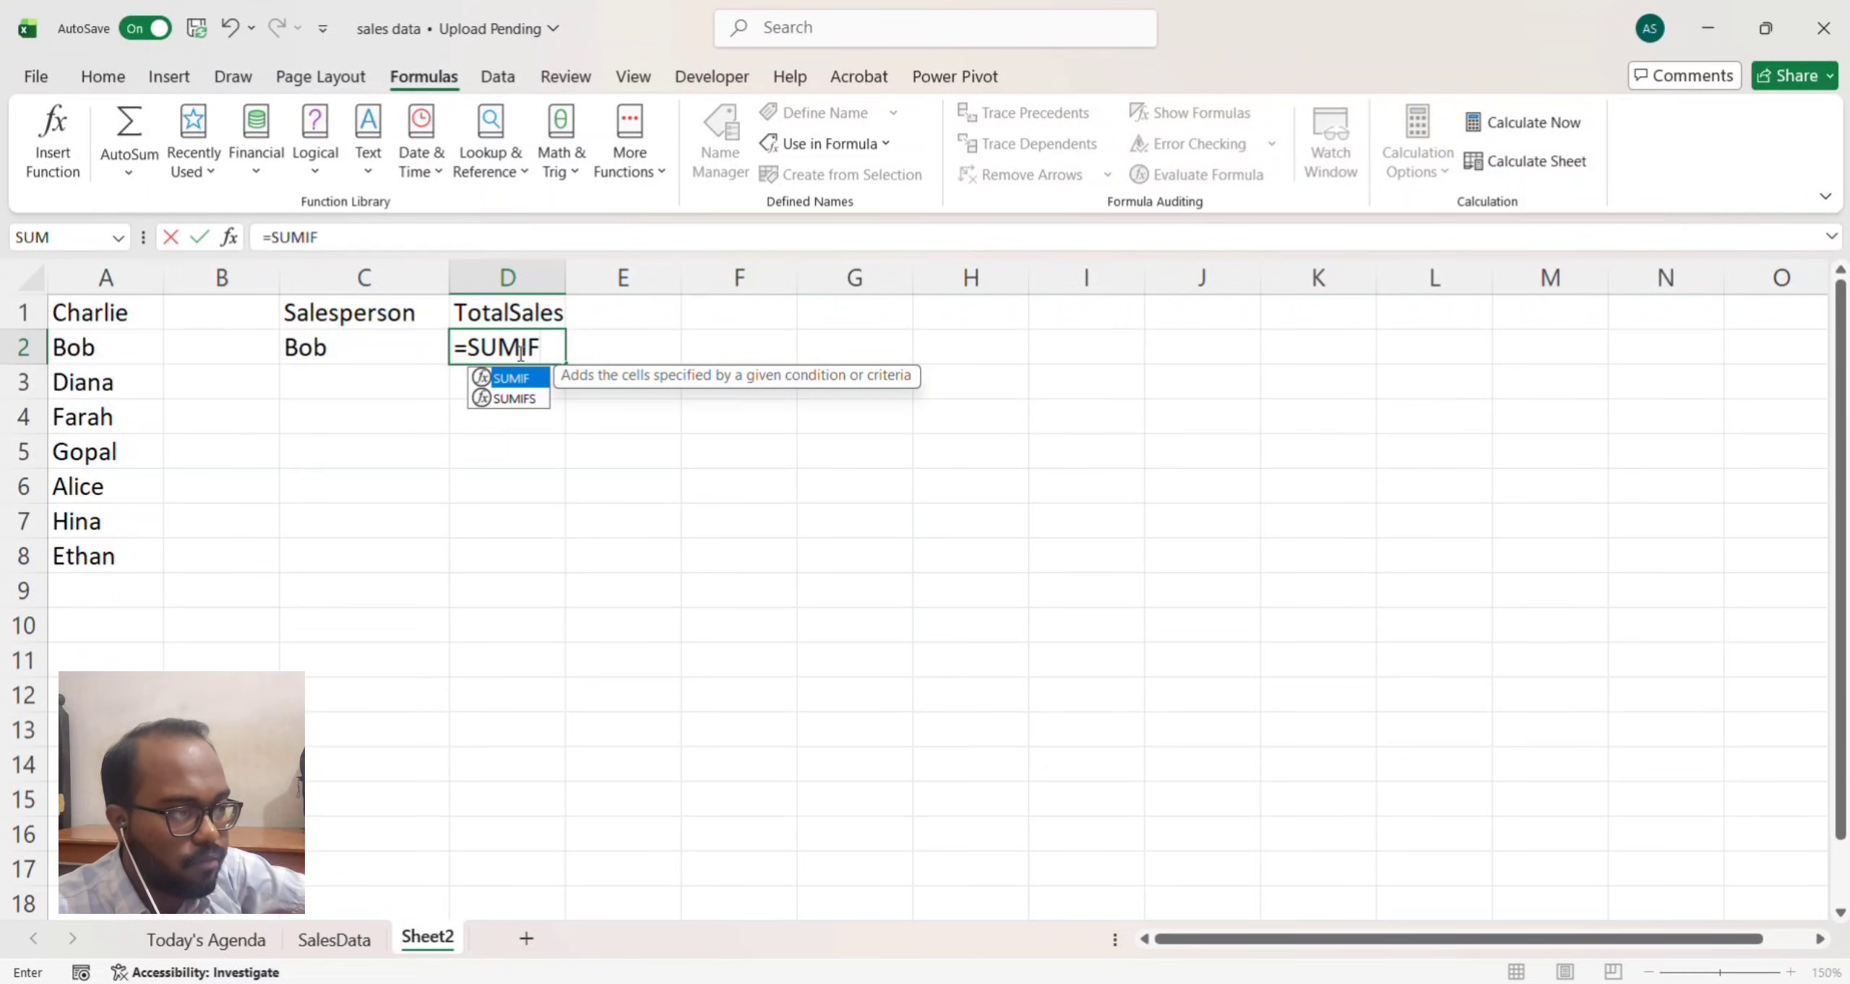
{"action": "type", "text": "("}
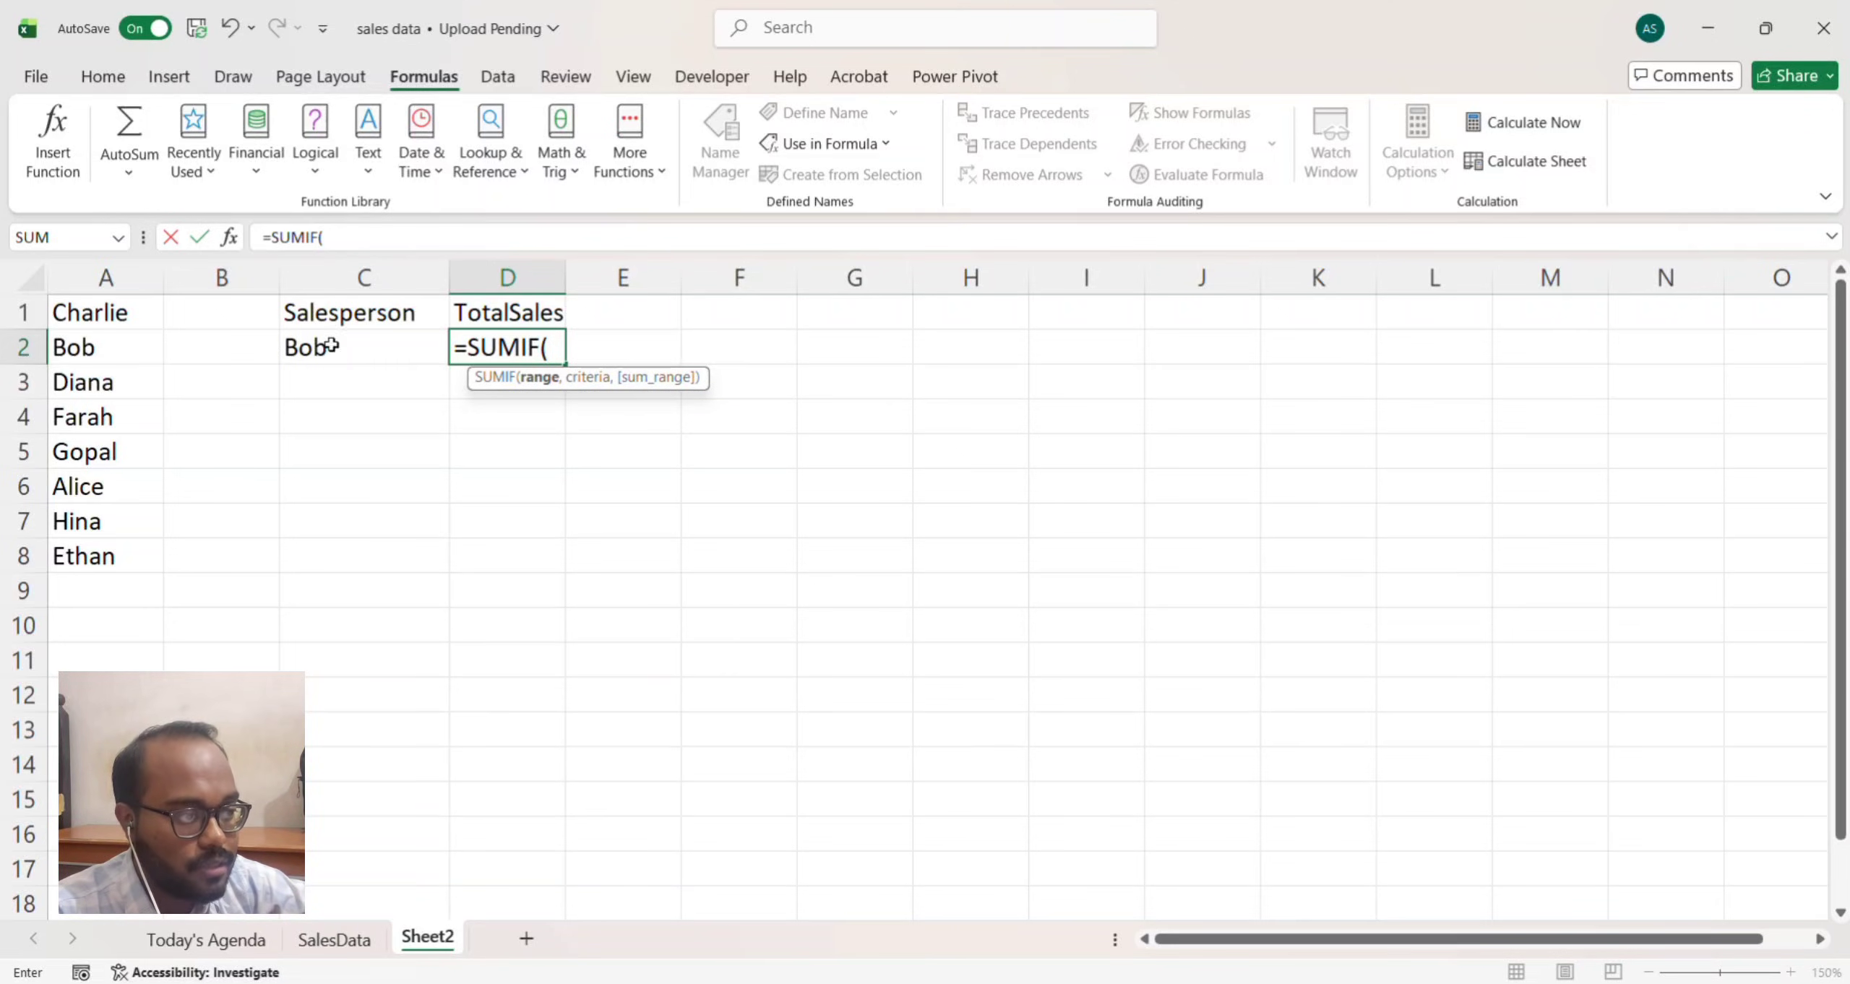
{"action": "type", "text": "Sales"}
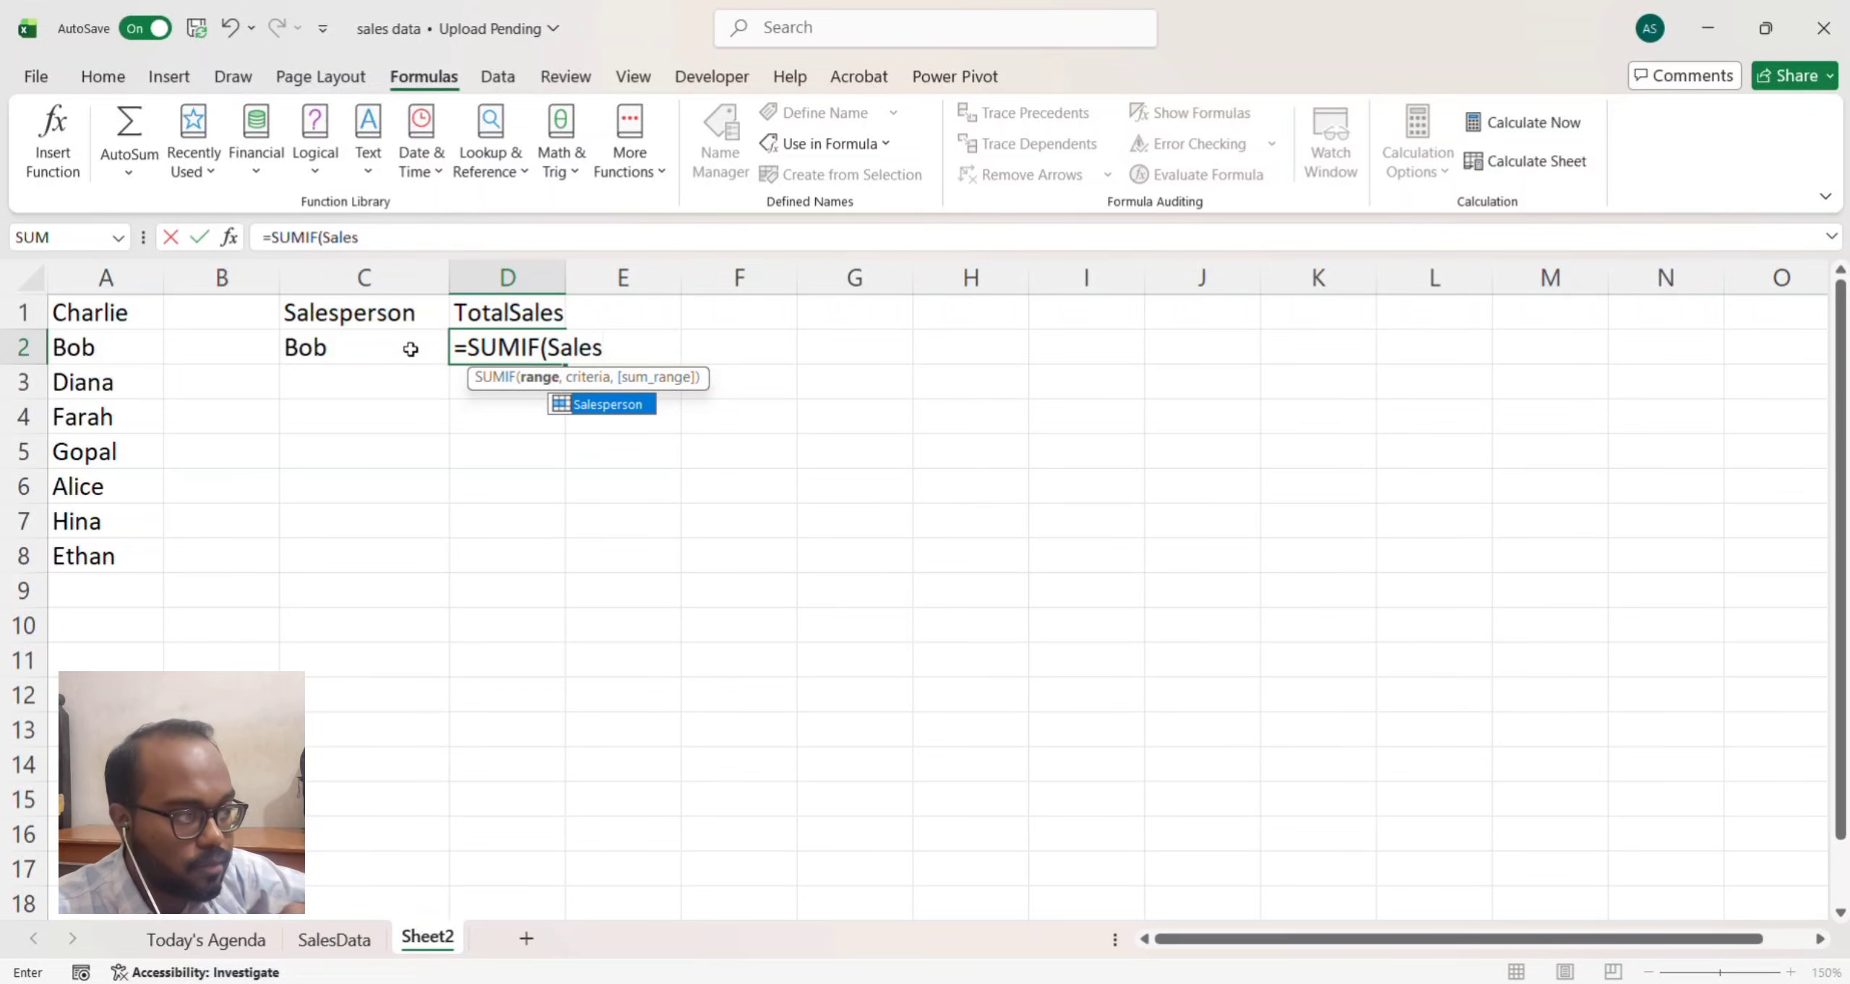
{"action": "double_click", "coordinate": [610, 404]}
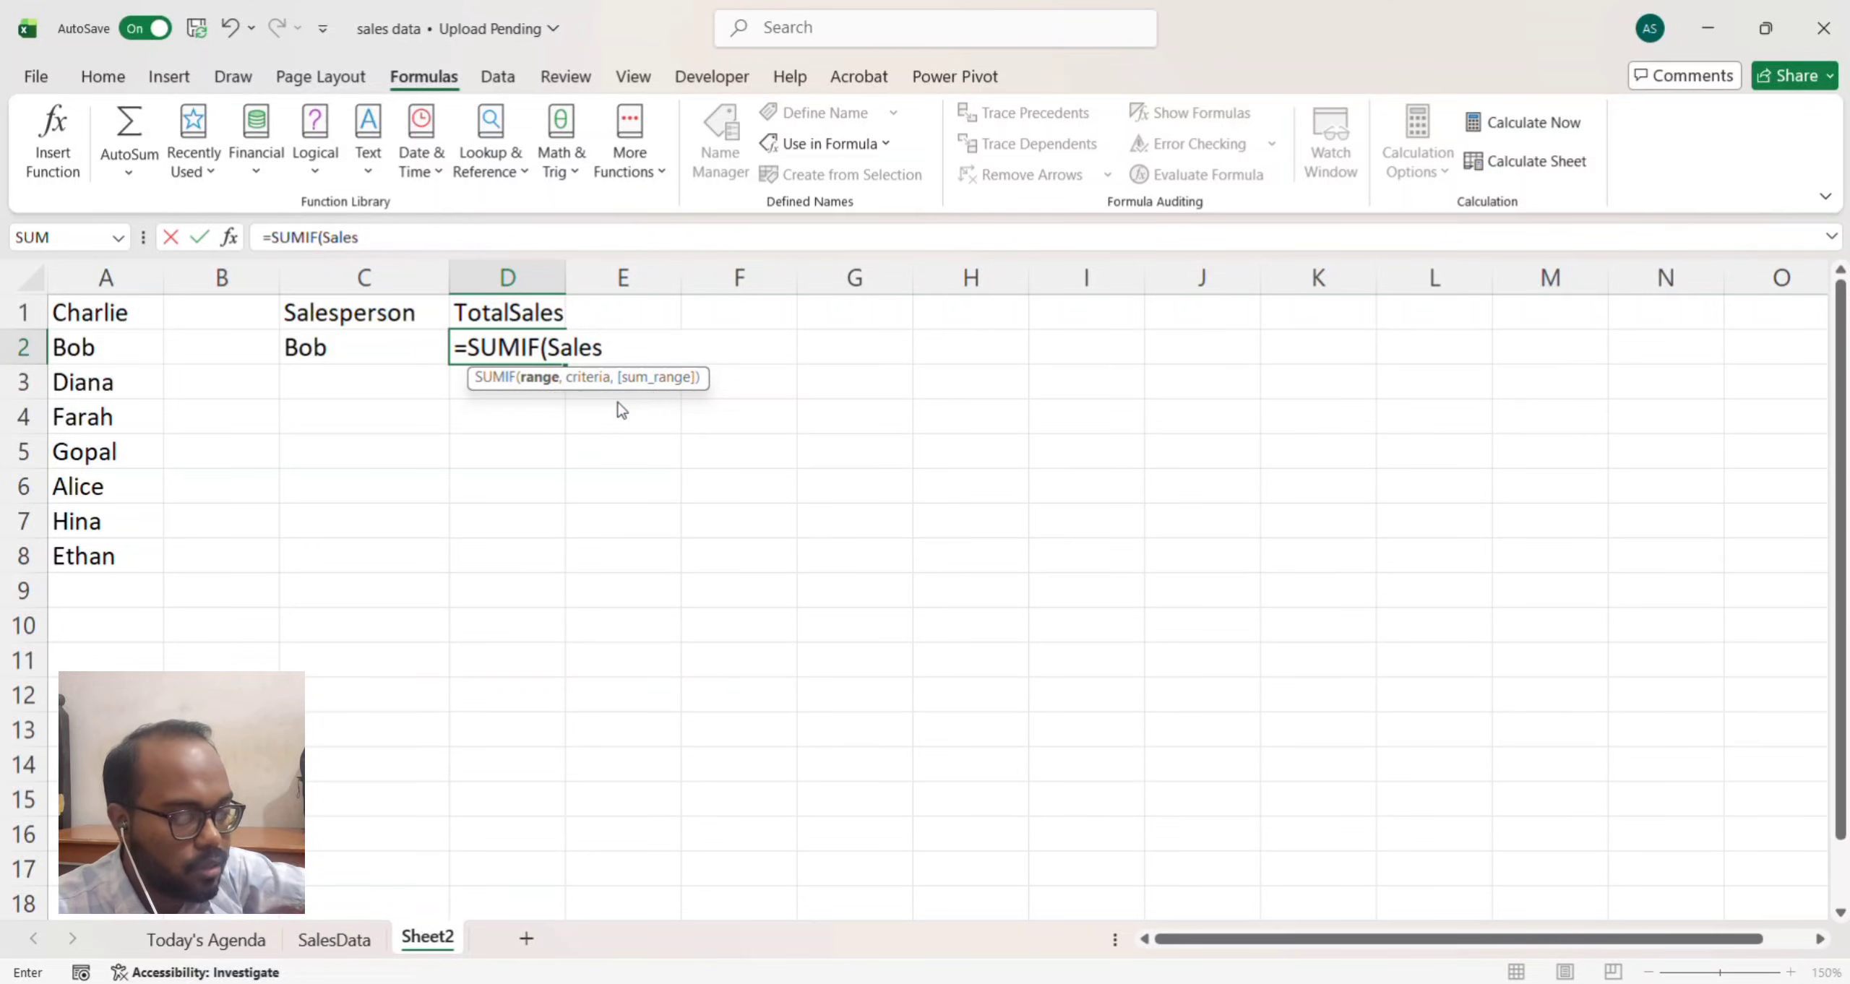
{"action": "type", "text": ","}
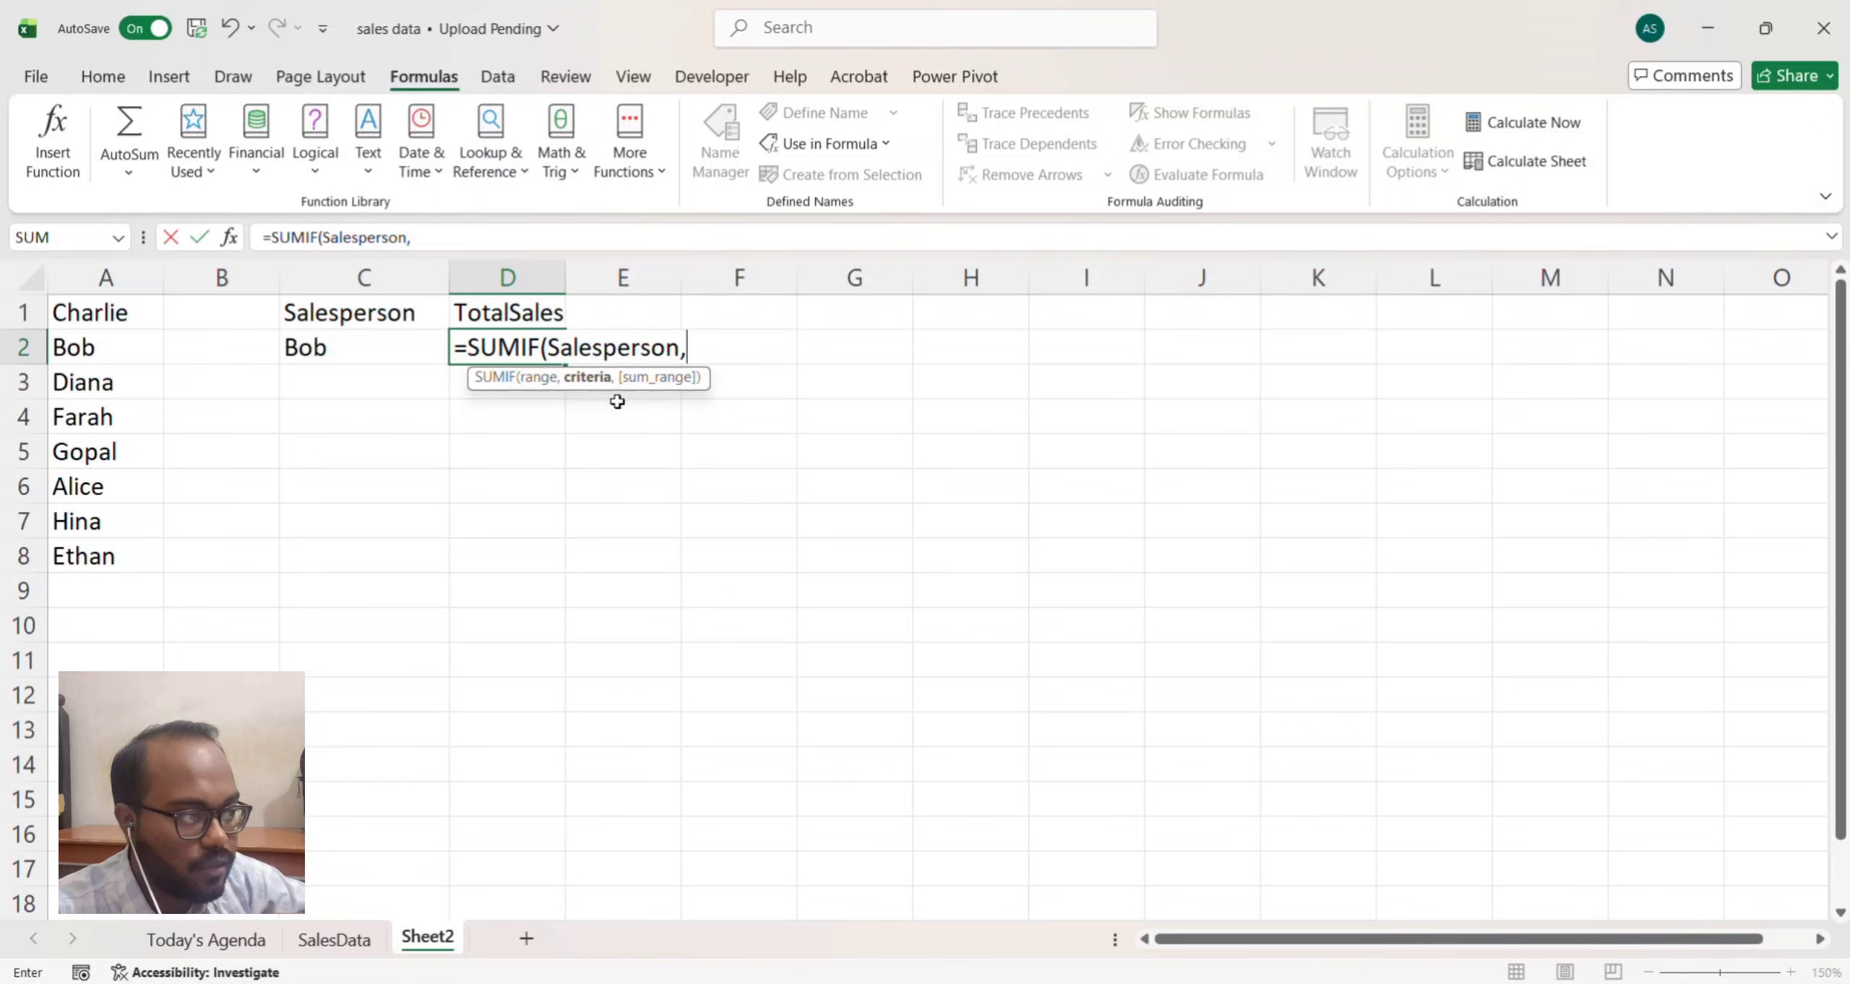
{"action": "left_click", "coordinate": [347, 341]}
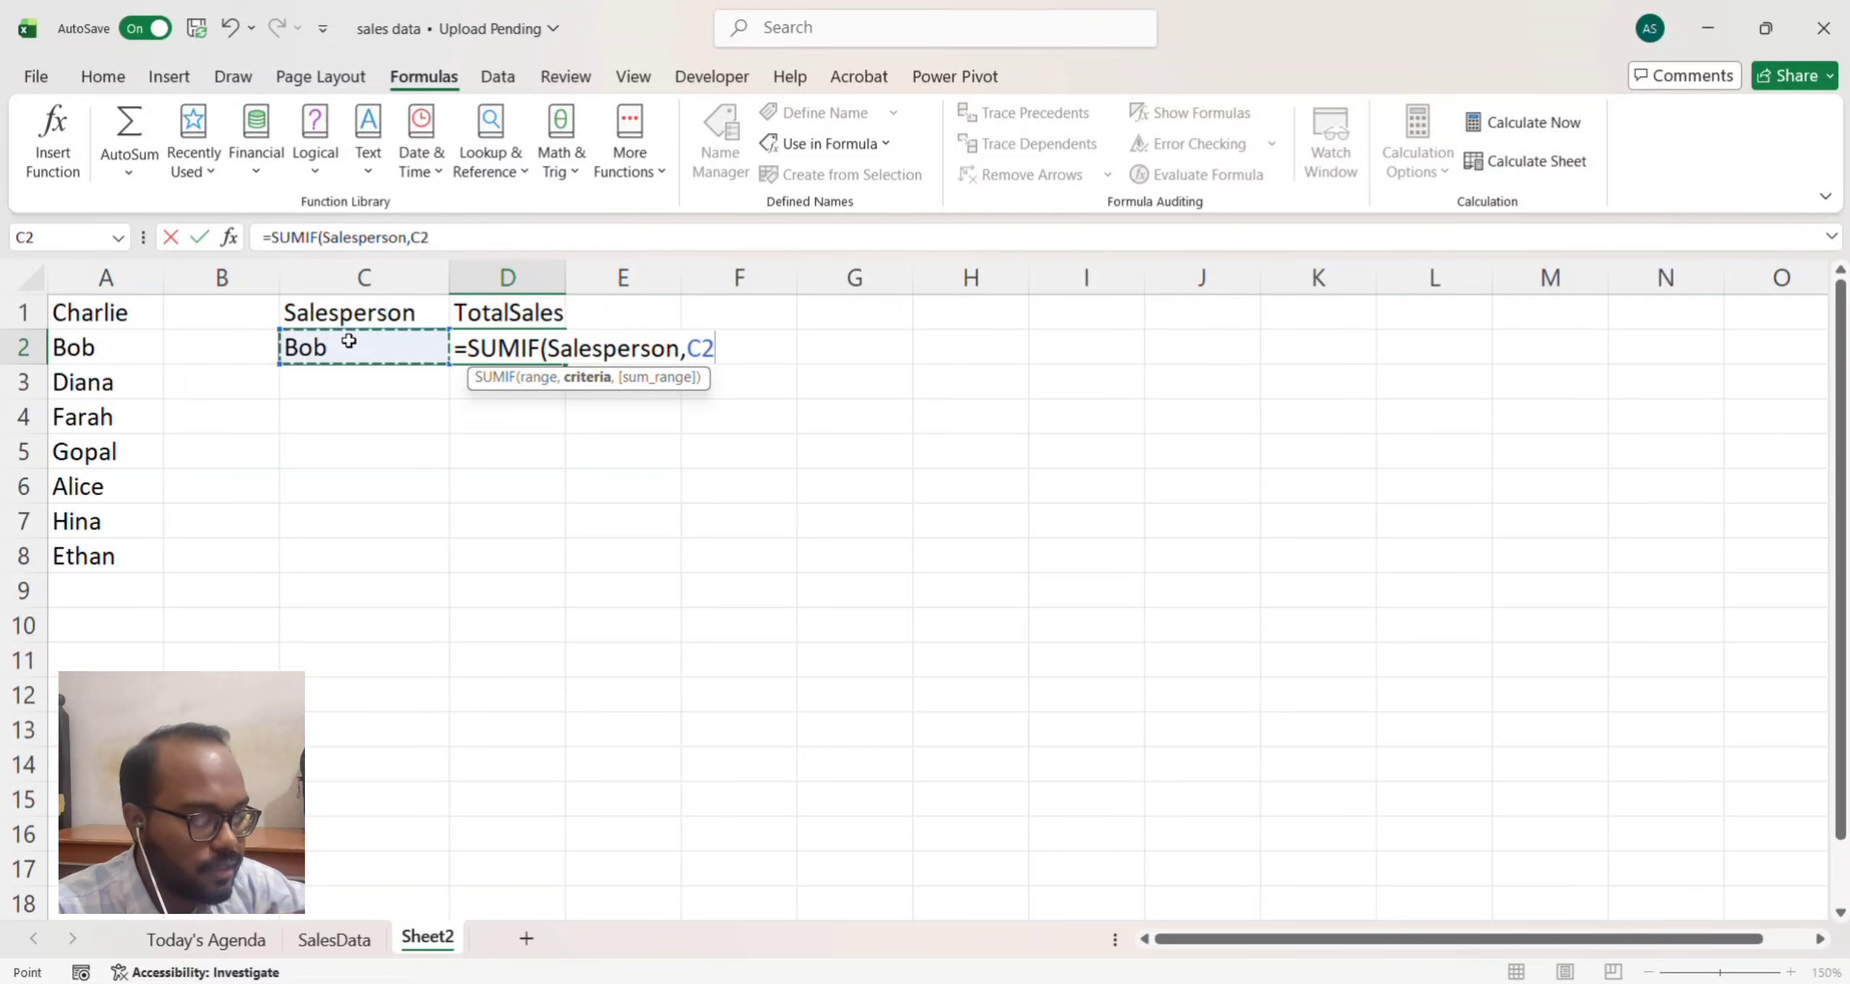
{"action": "type", "text": ","}
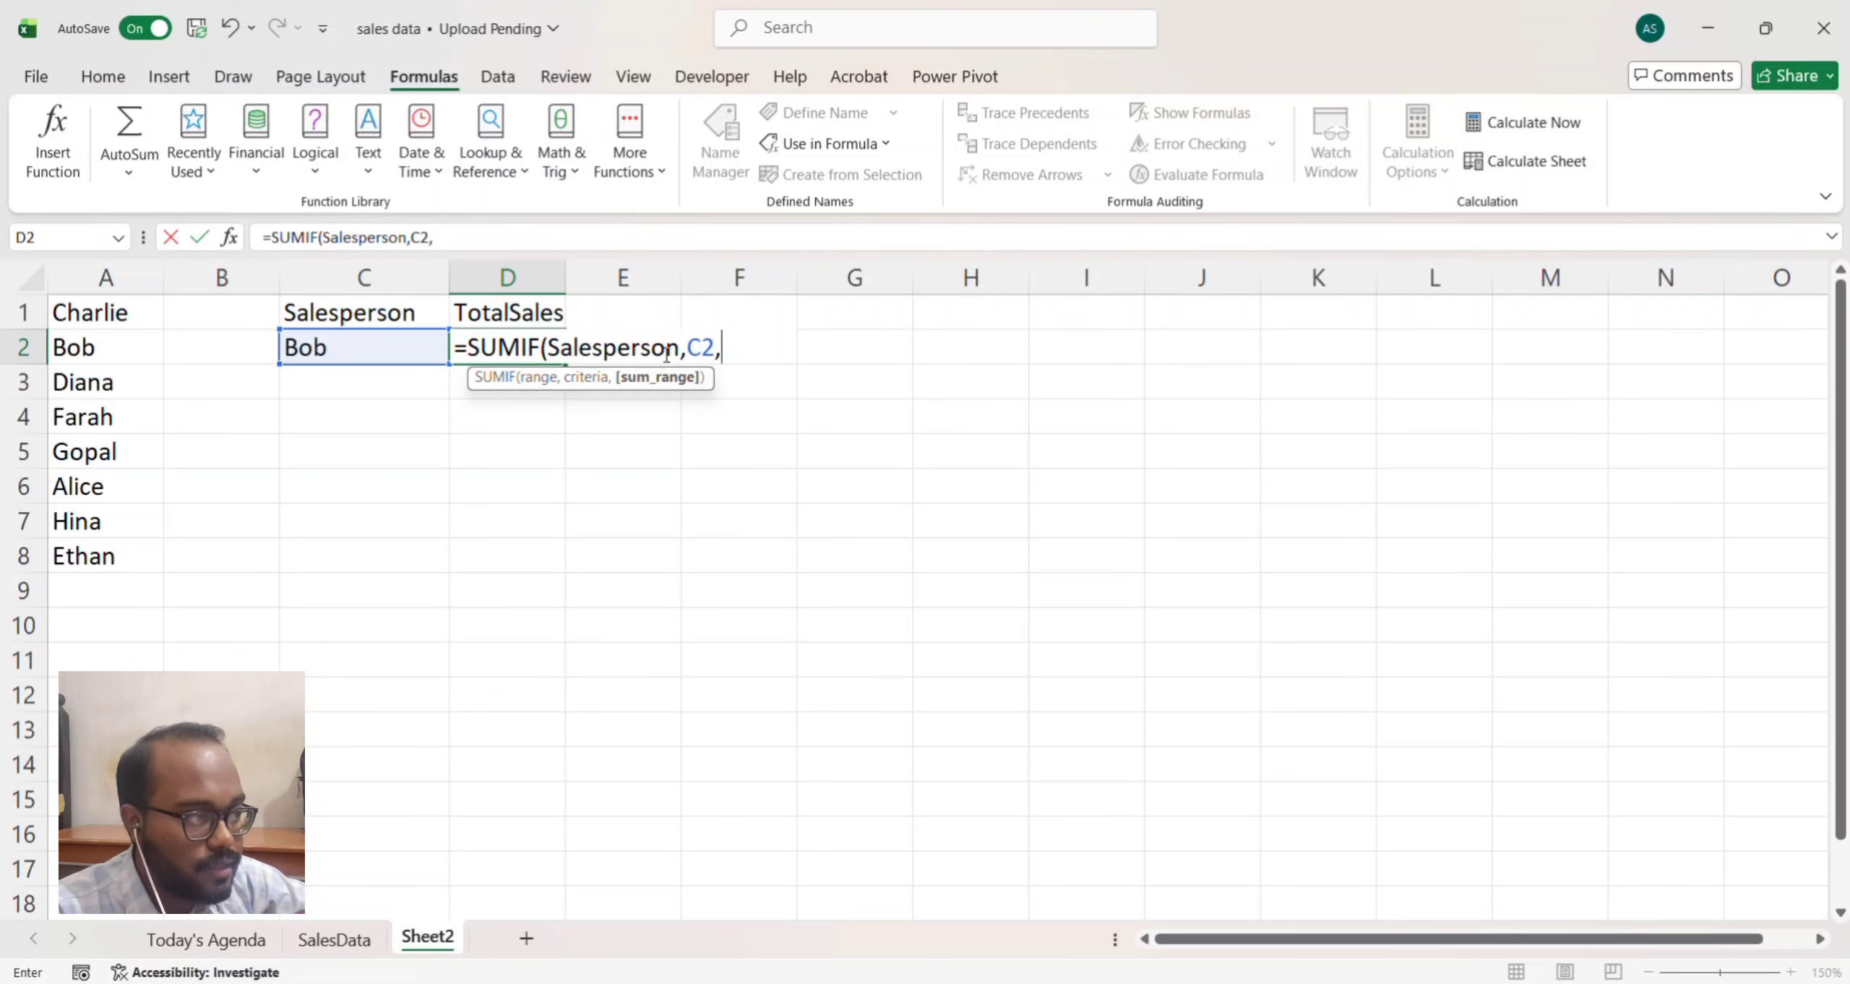
{"action": "type", "text": "T"}
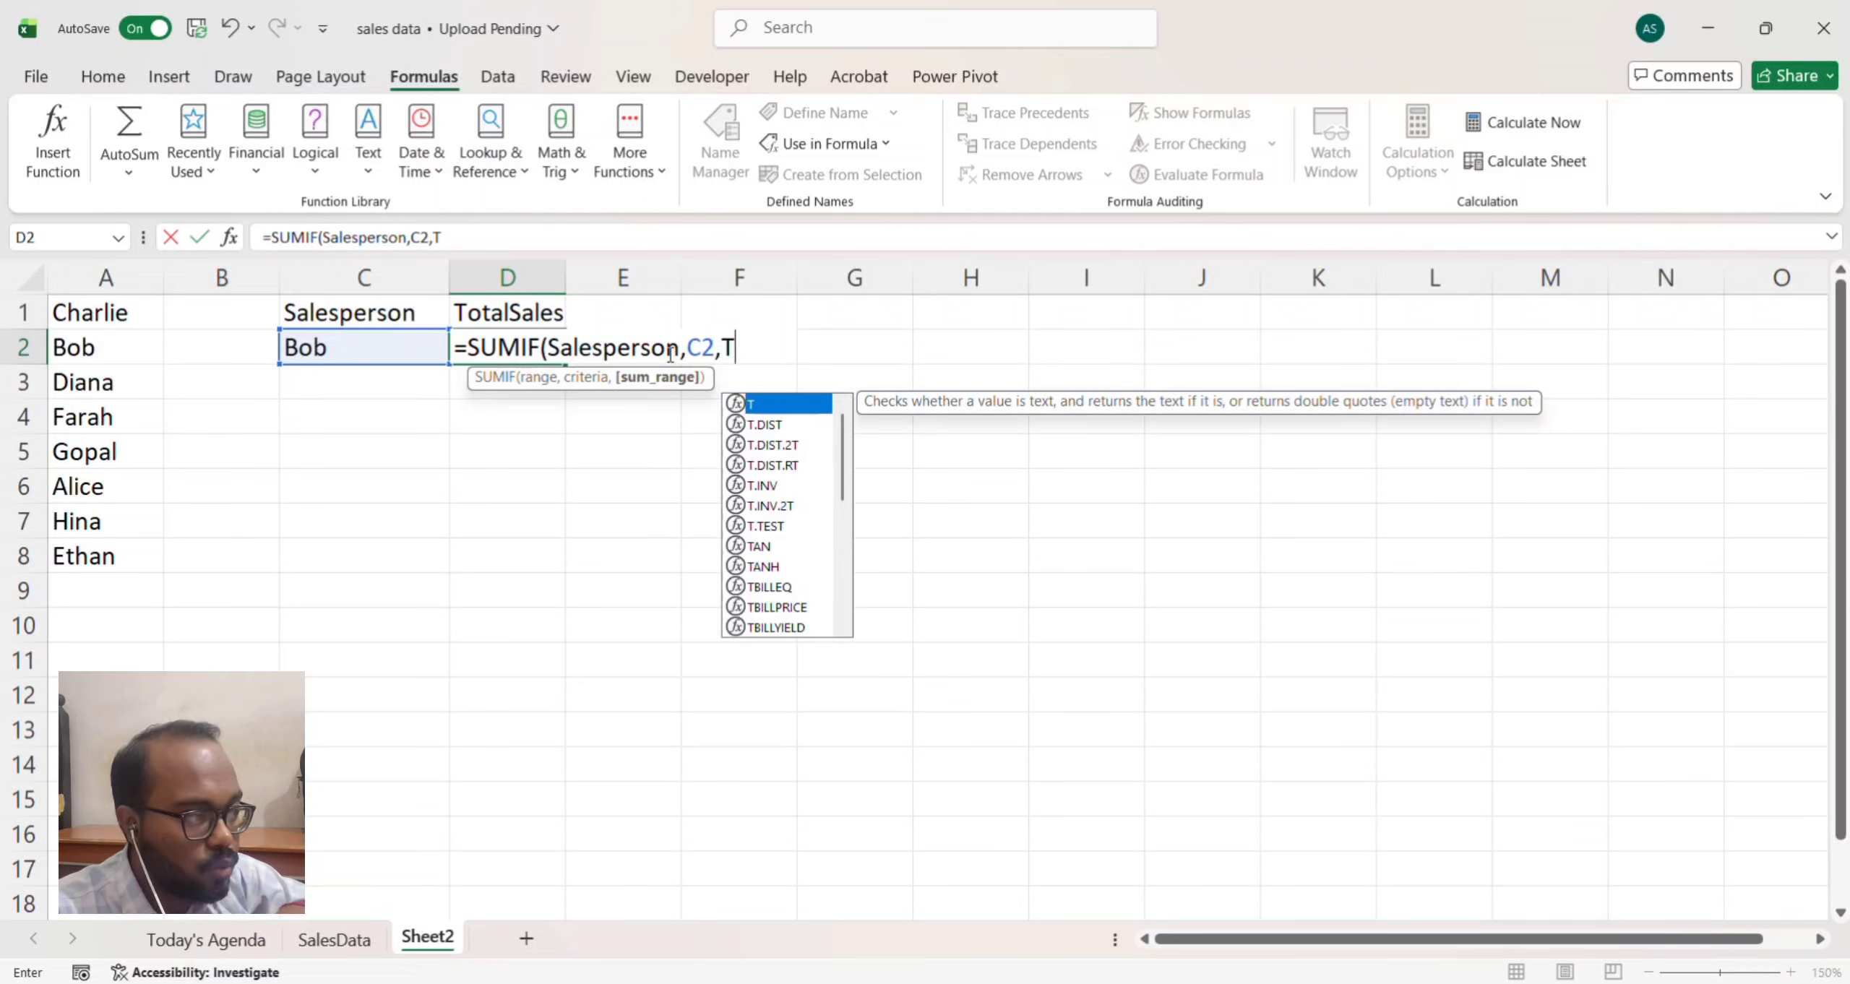
{"action": "type", "text": "ot"}
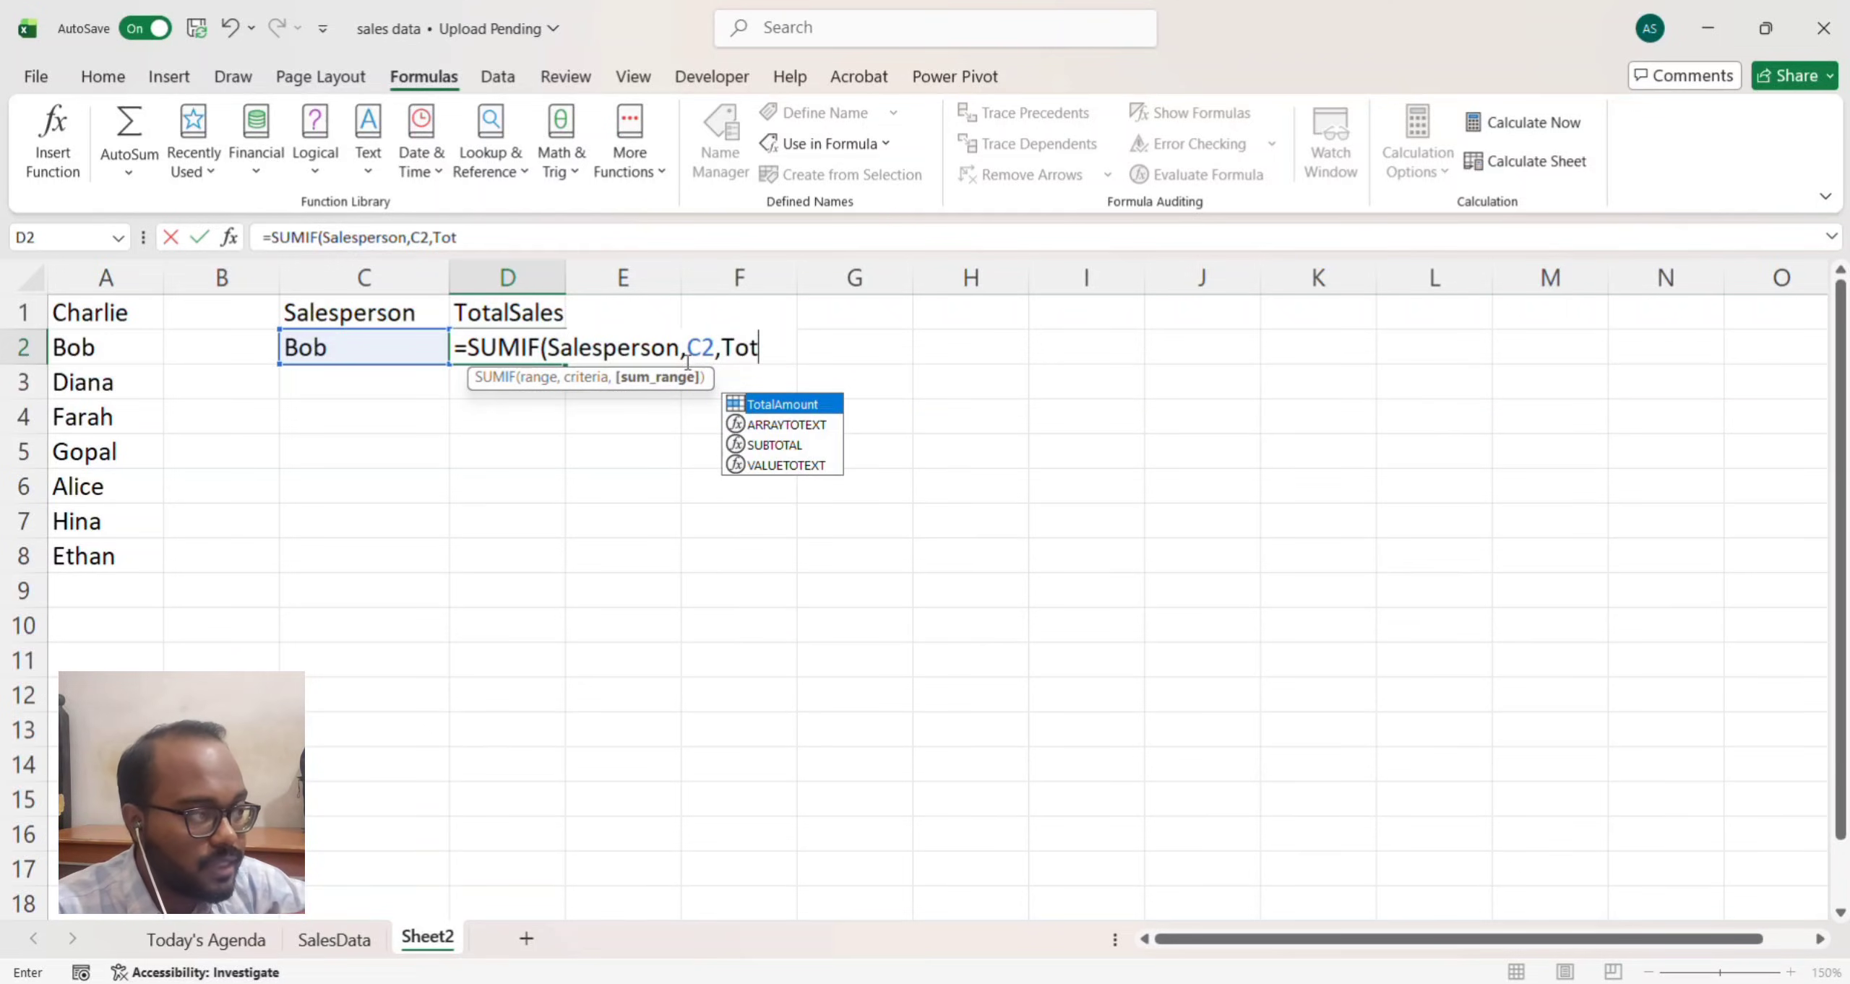
{"action": "double_click", "coordinate": [814, 403]}
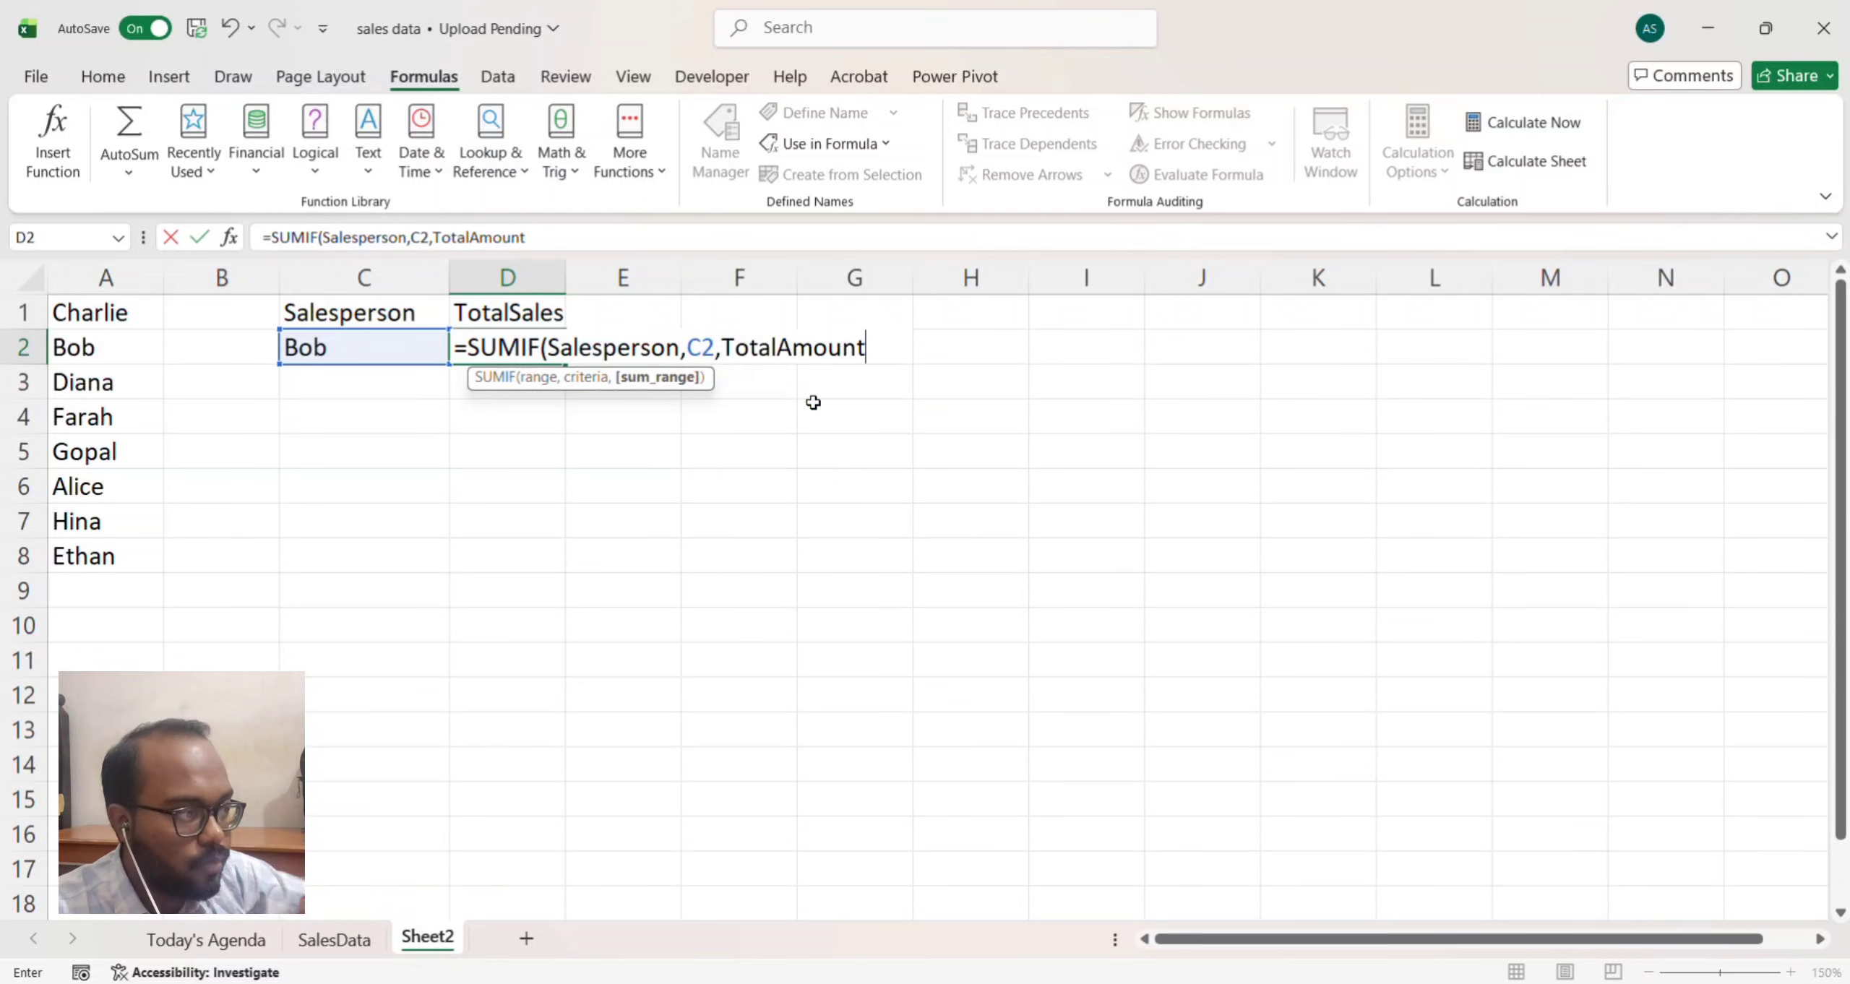
{"action": "type", "text": ")"}
{"action": "key", "text": "Return"}
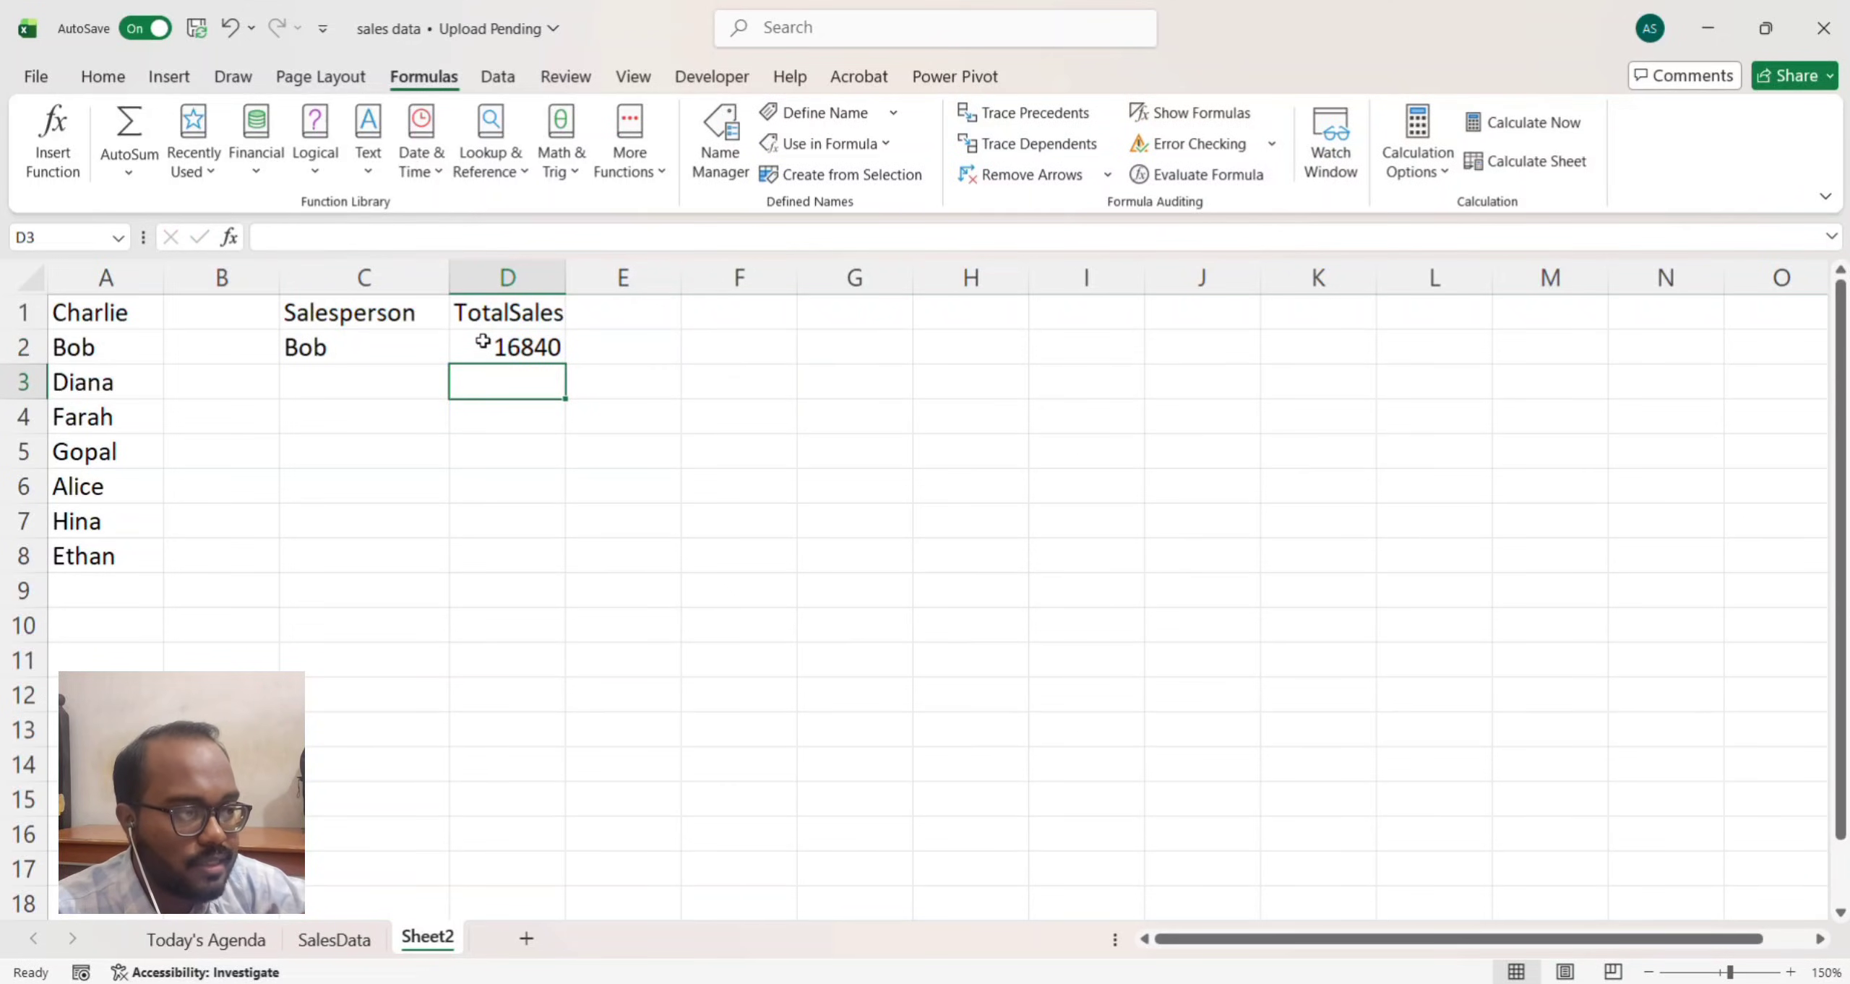
Step: Test the total in D2 by choosing the fourth salesperson and then the first one from the list in C2
{"action": "left_click", "coordinate": [432, 351]}
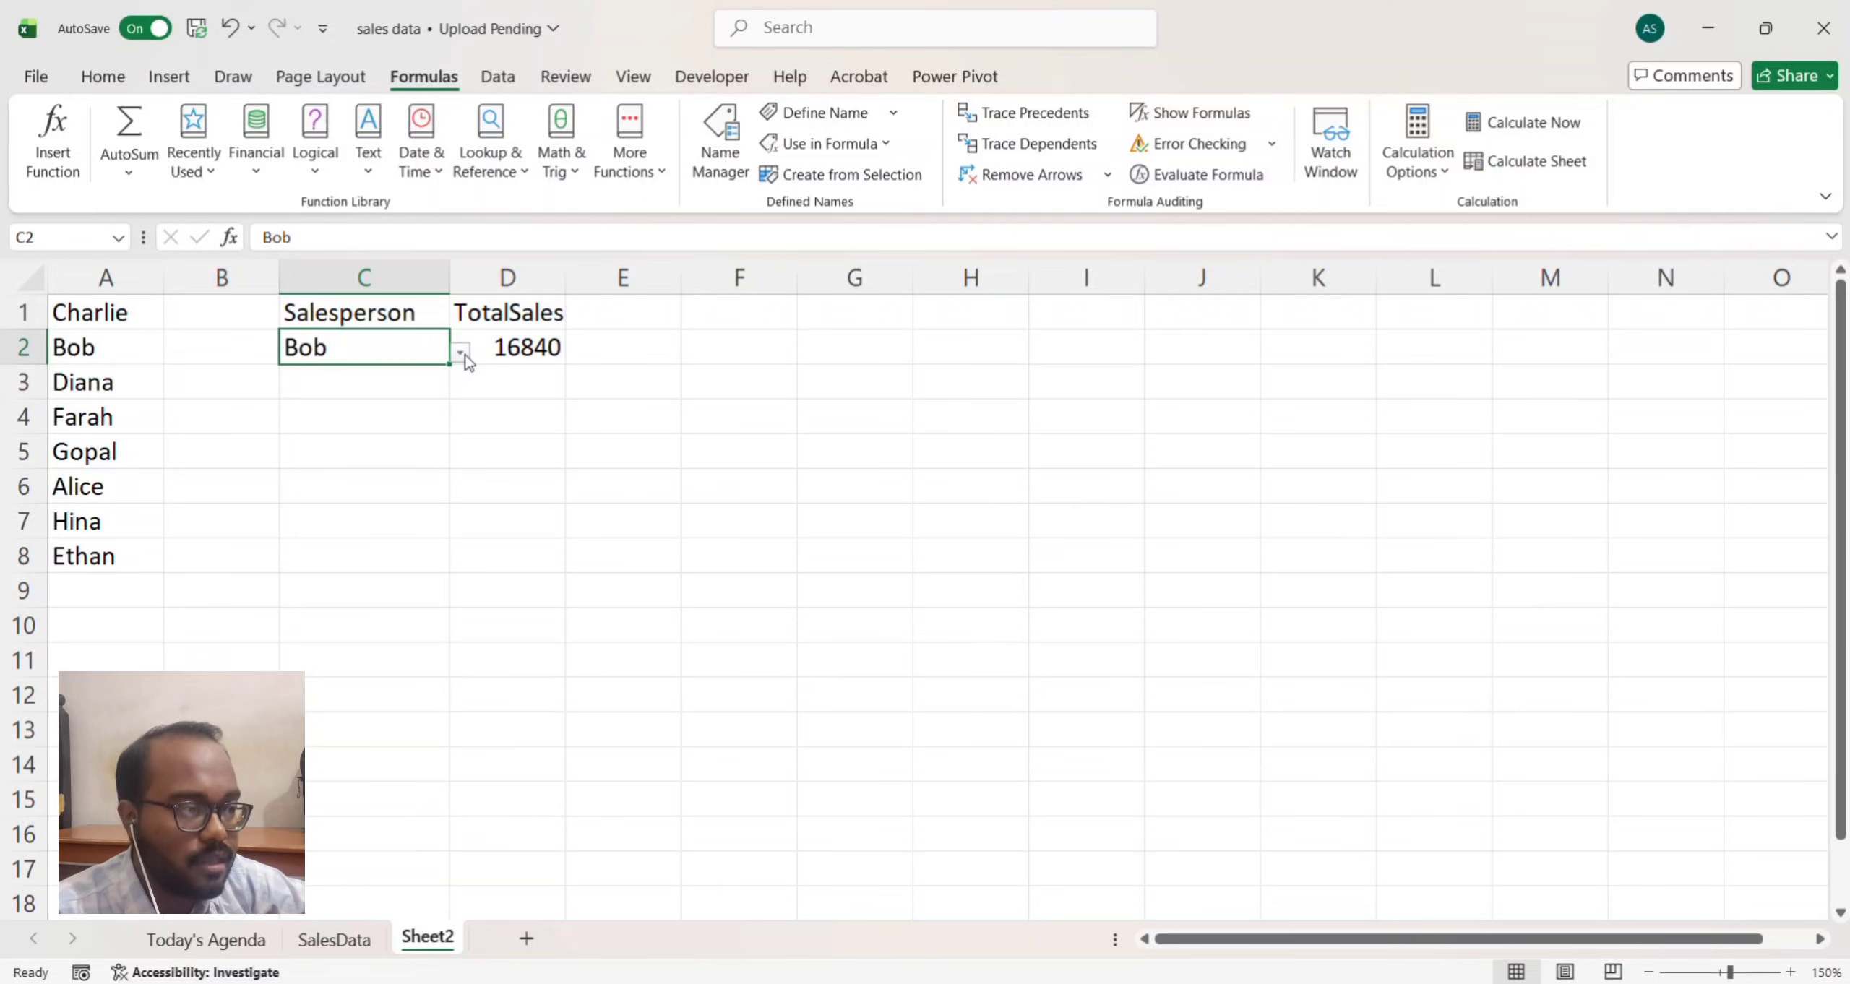
{"action": "left_click", "coordinate": [463, 354]}
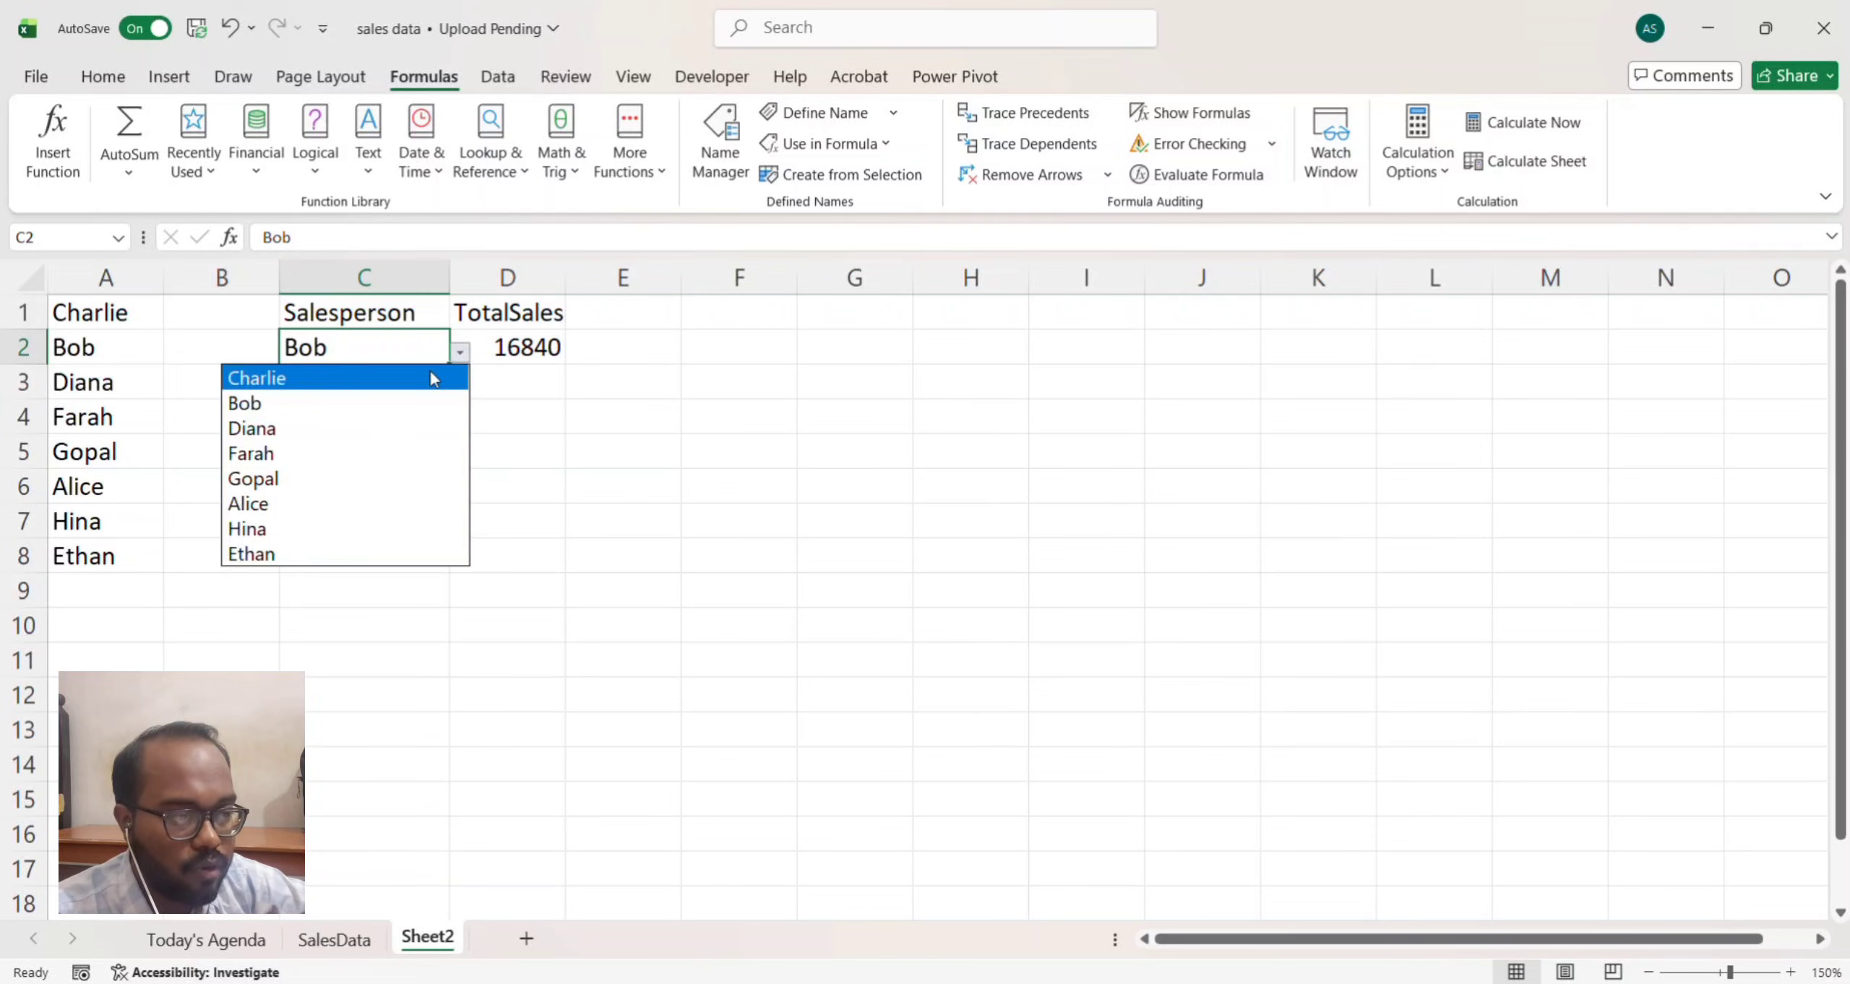
{"action": "left_click", "coordinate": [318, 450]}
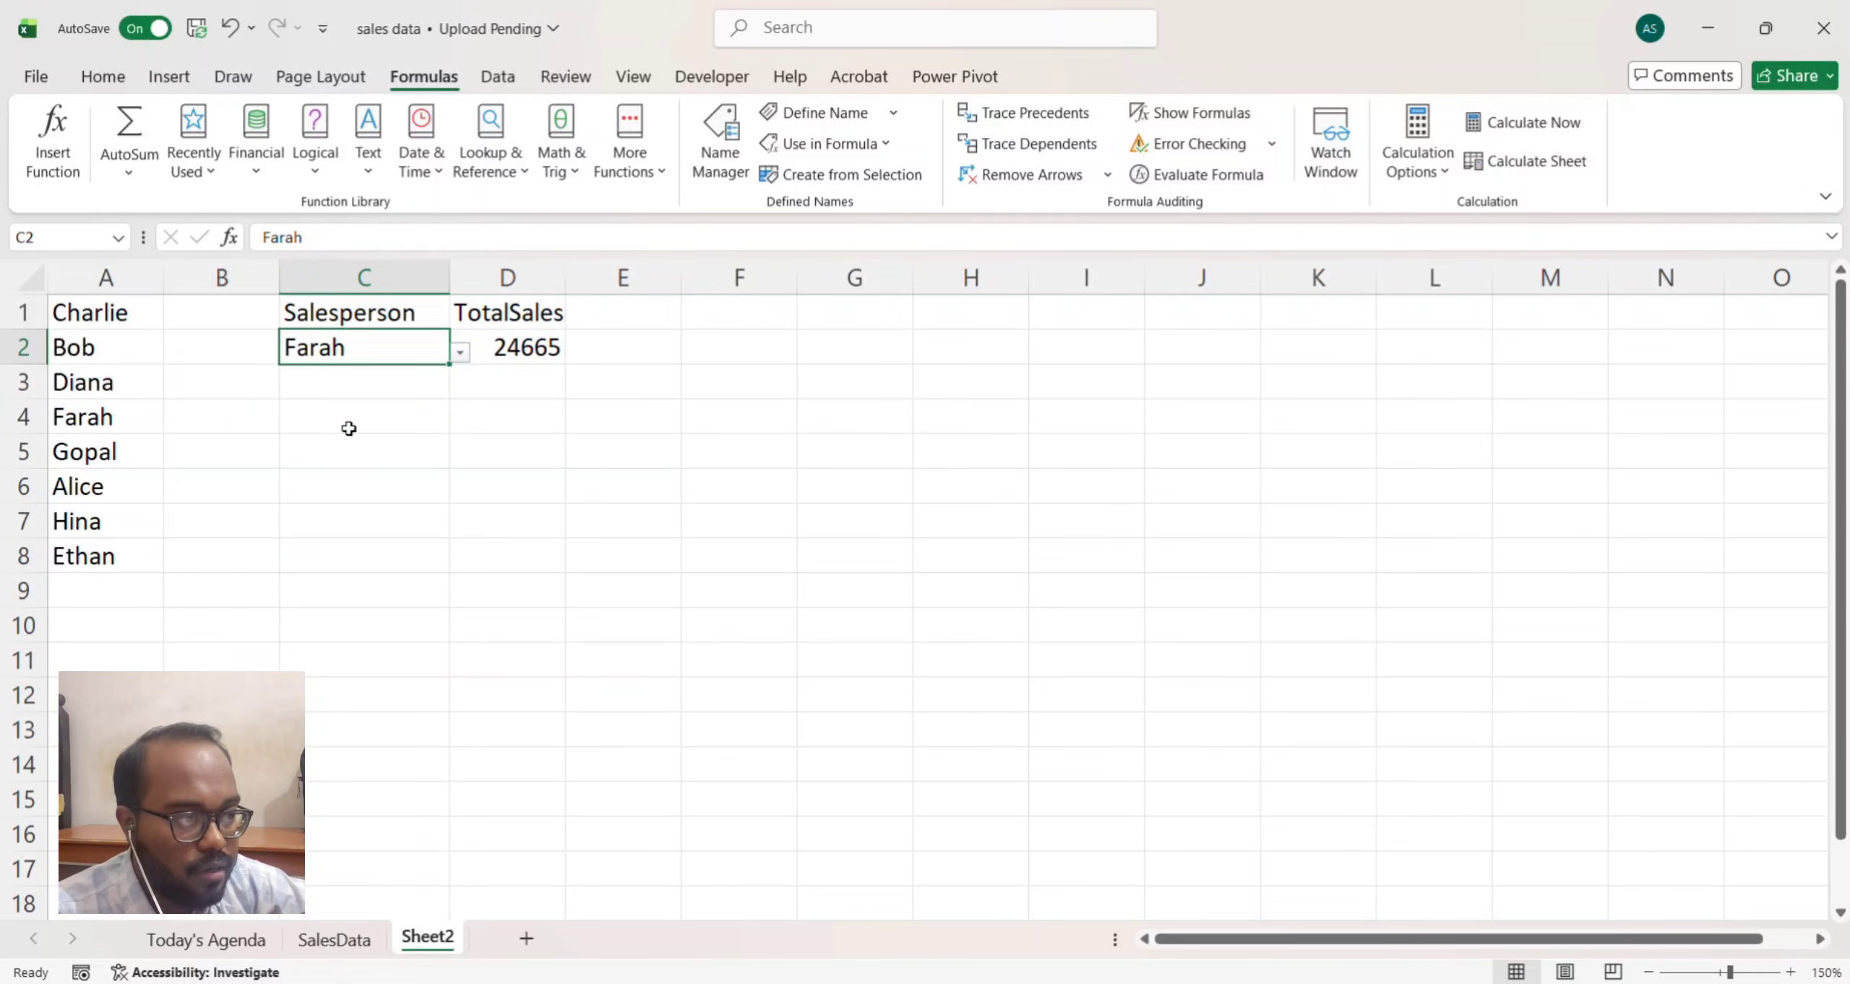
{"action": "left_click", "coordinate": [460, 354]}
{"action": "left_click", "coordinate": [413, 374]}
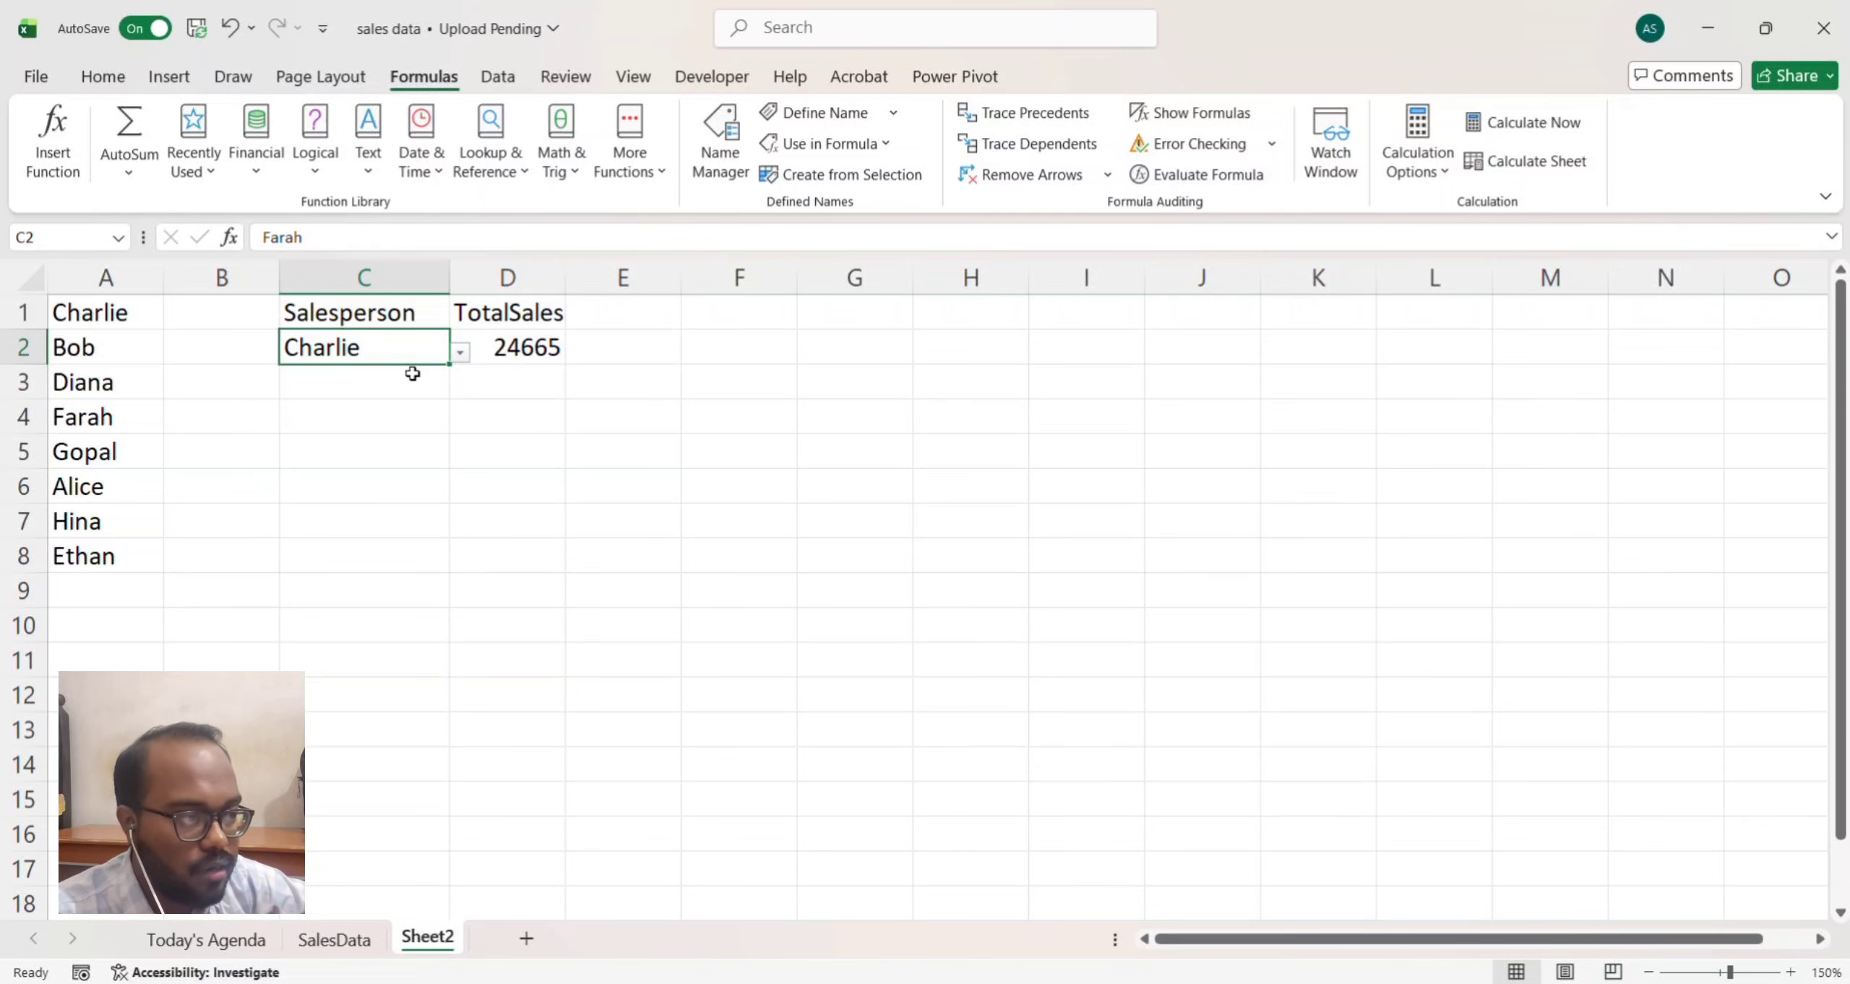
Step: Enter the header No of rows in E1 and widen column E to fit it
{"action": "left_click", "coordinate": [607, 323]}
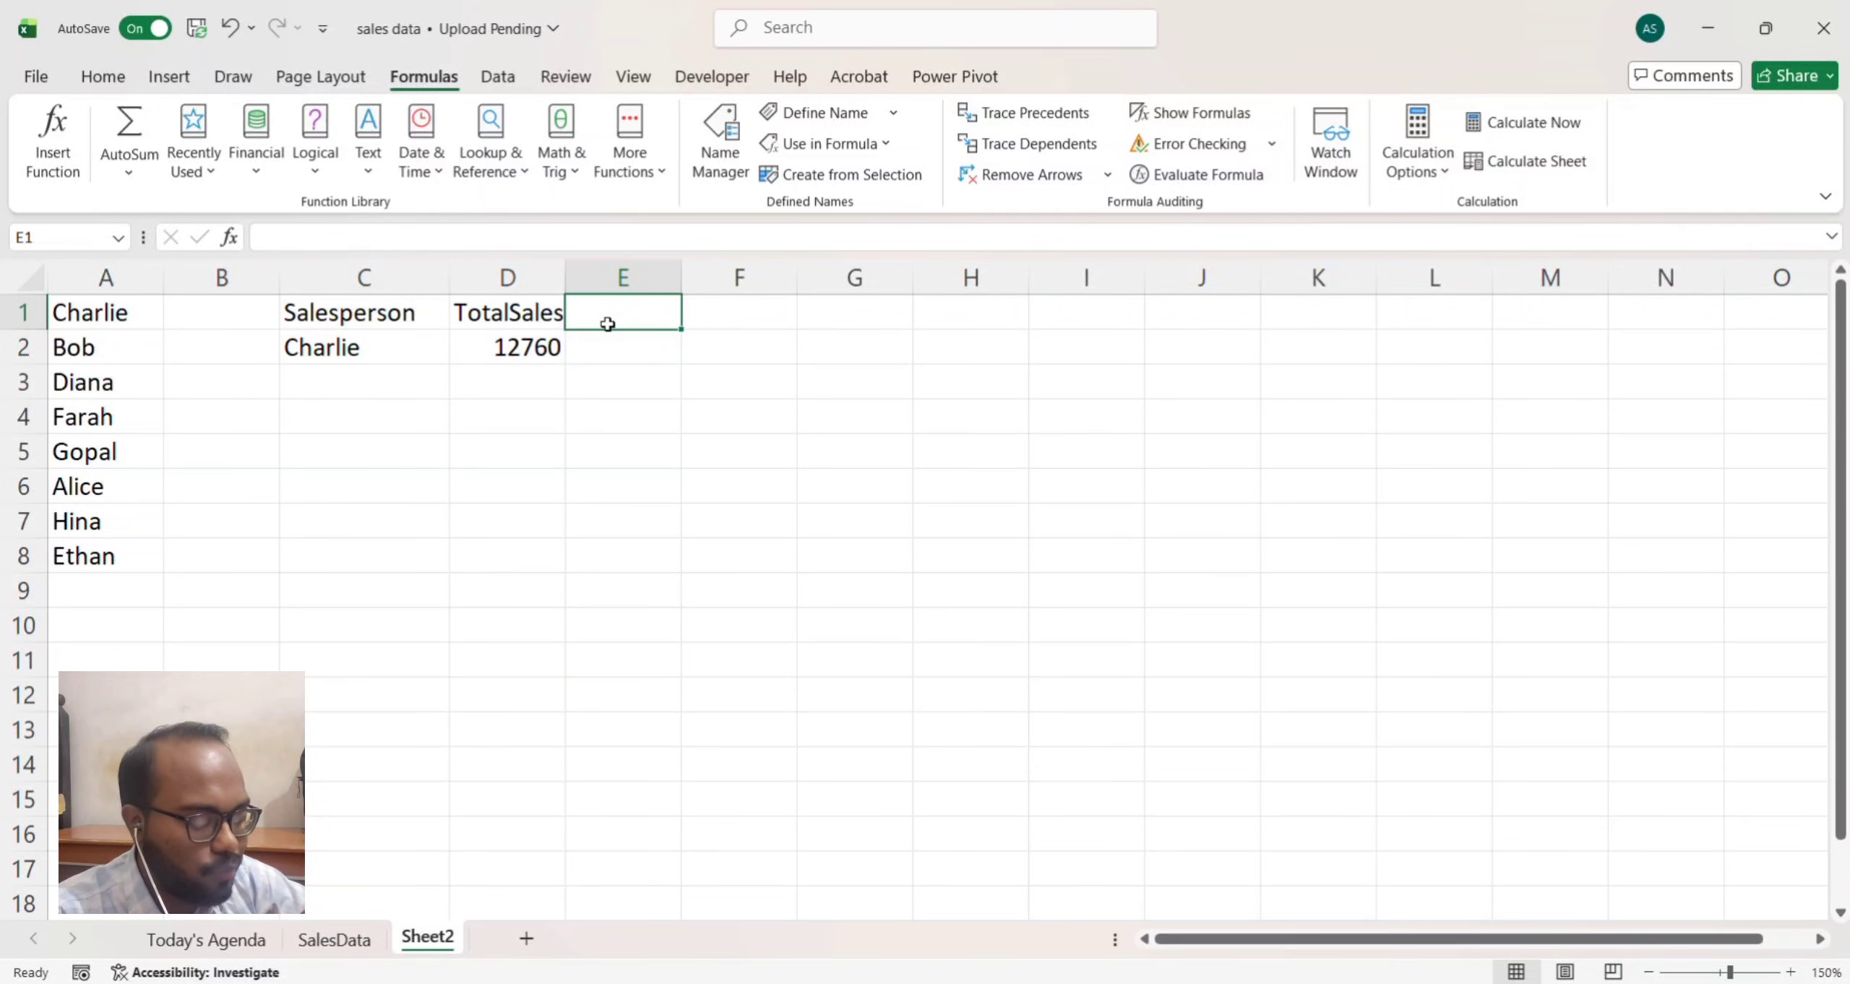
{"action": "type", "text": "No of"}
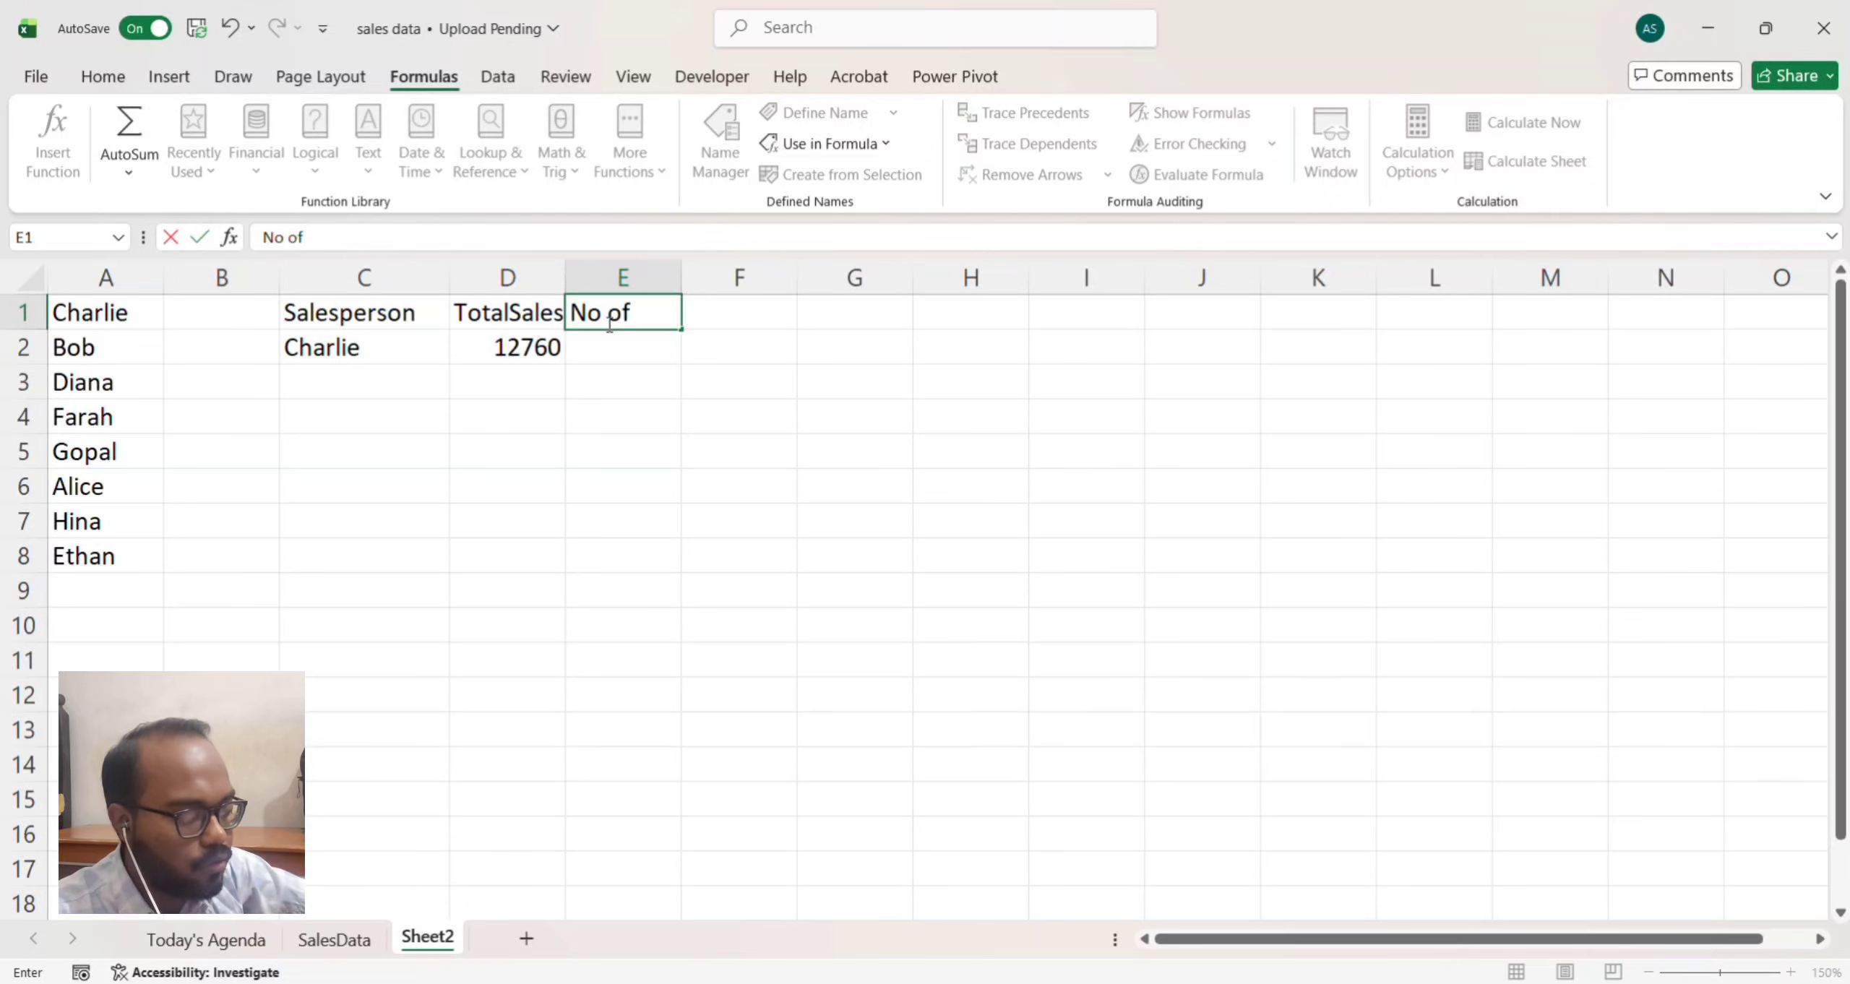
{"action": "type", "text": " rows"}
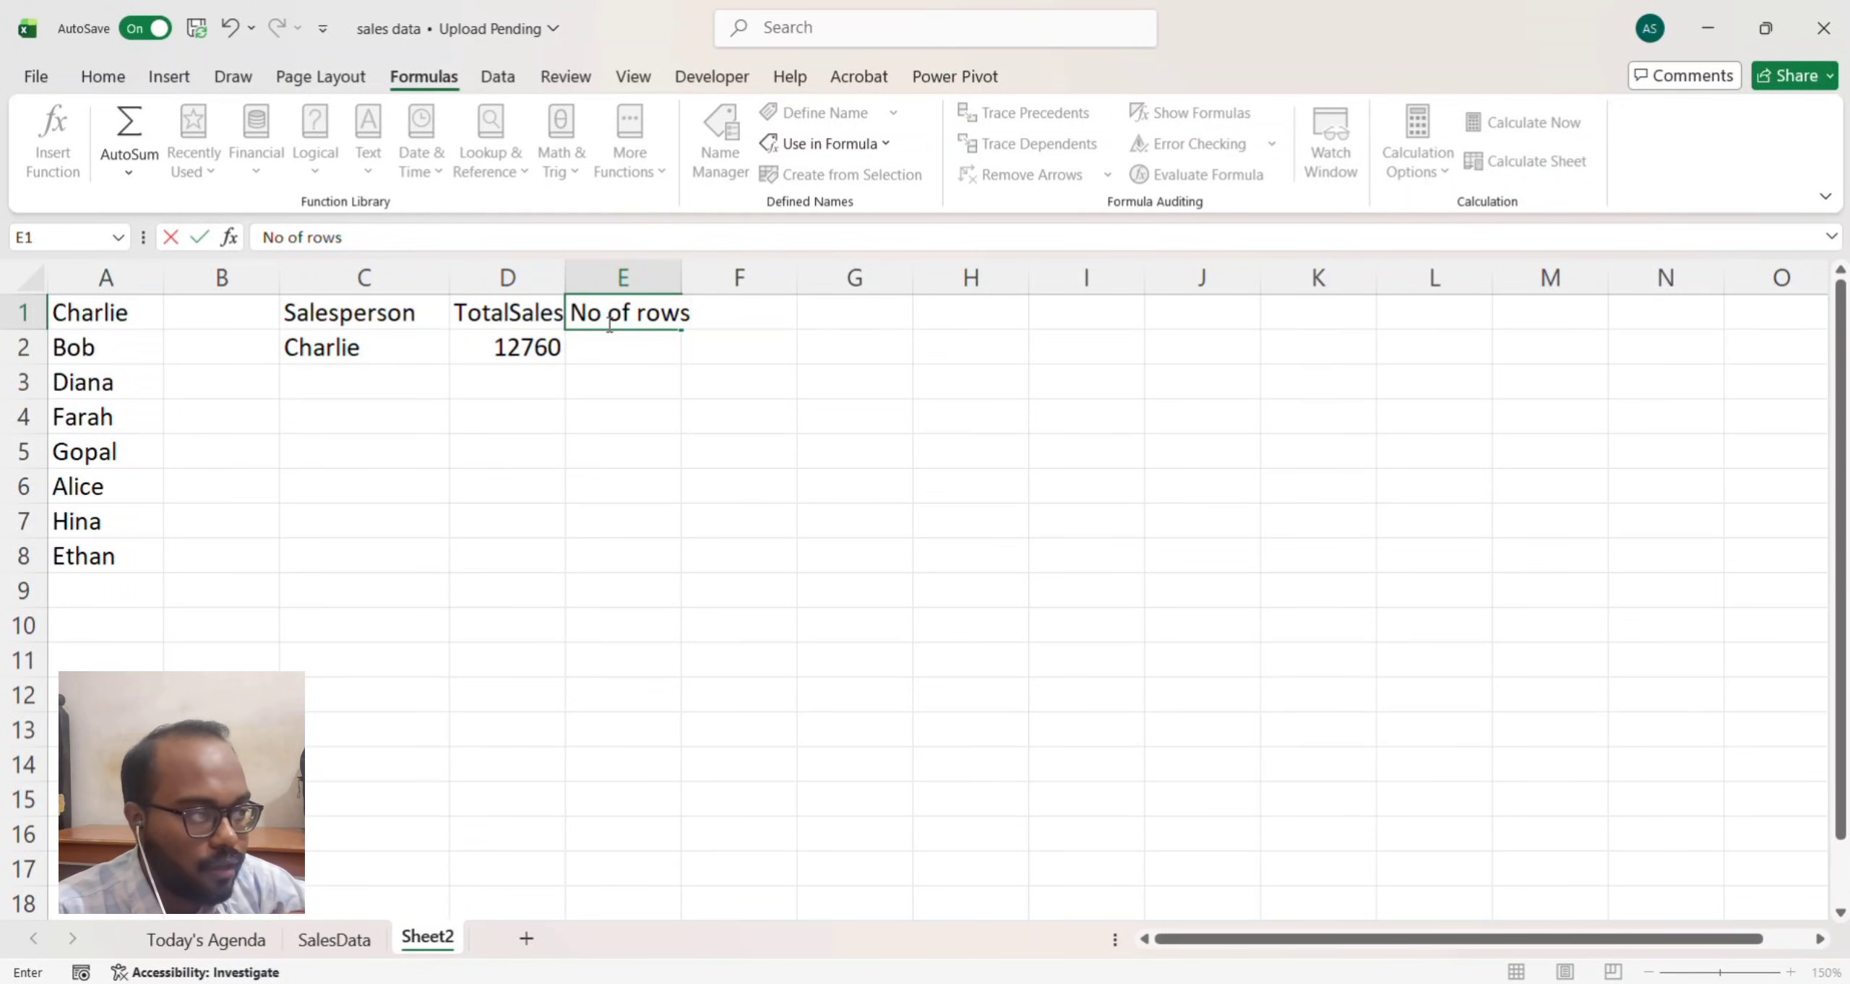
{"action": "key", "text": "Return"}
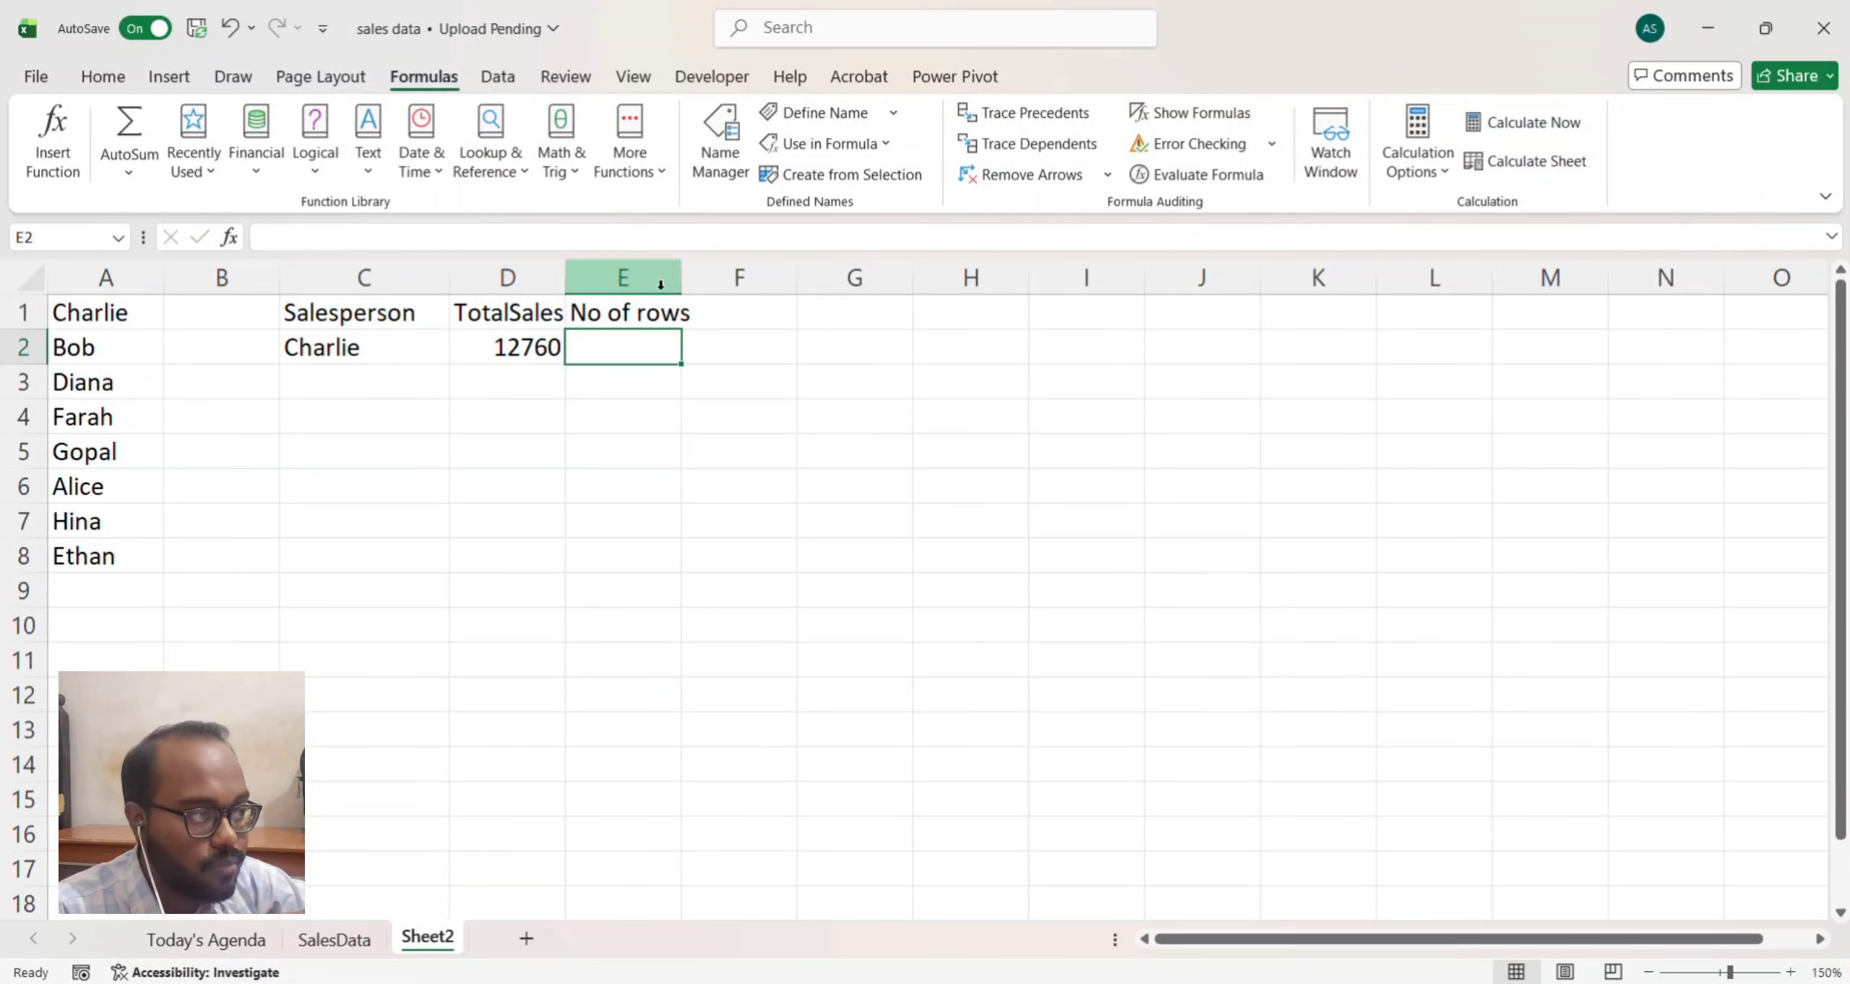
{"action": "double_click", "coordinate": [681, 278]}
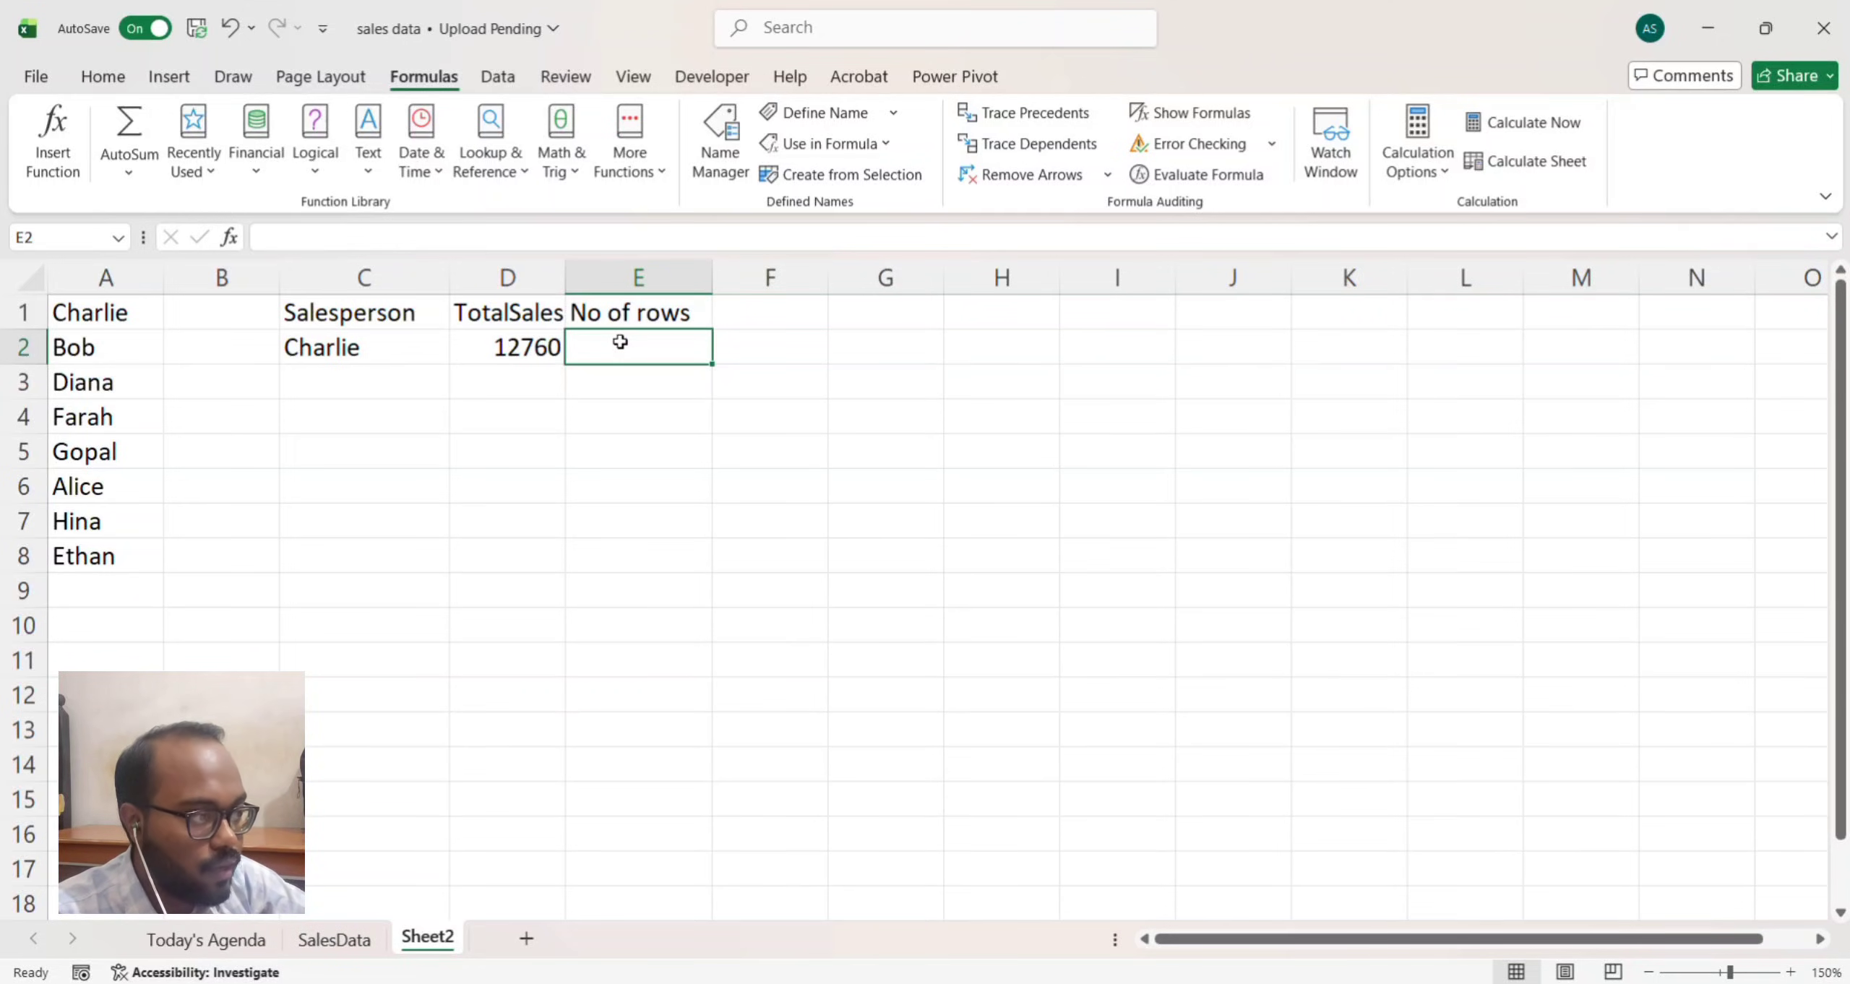
Step: Enter the formula =COUNTIF(Salesperson,C2) in E2 to count the chosen salesperson's rows
{"action": "type", "text": "=CO"}
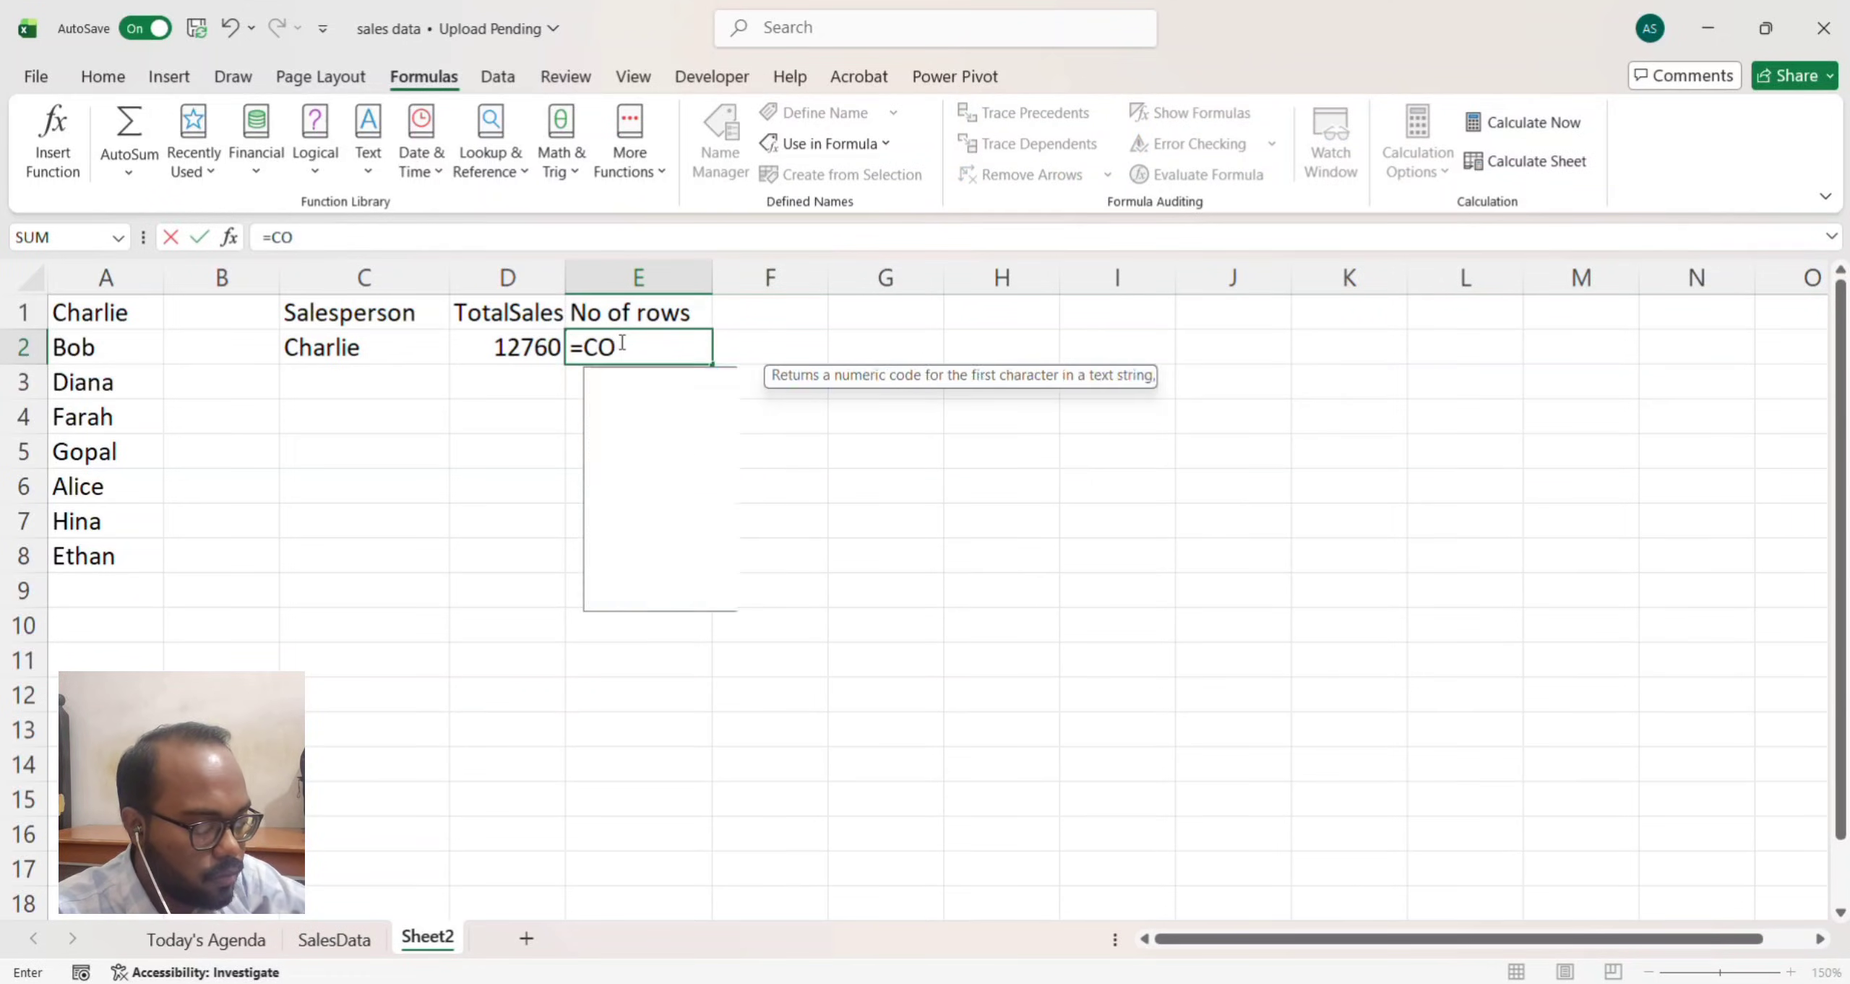
{"action": "type", "text": "UNTI"}
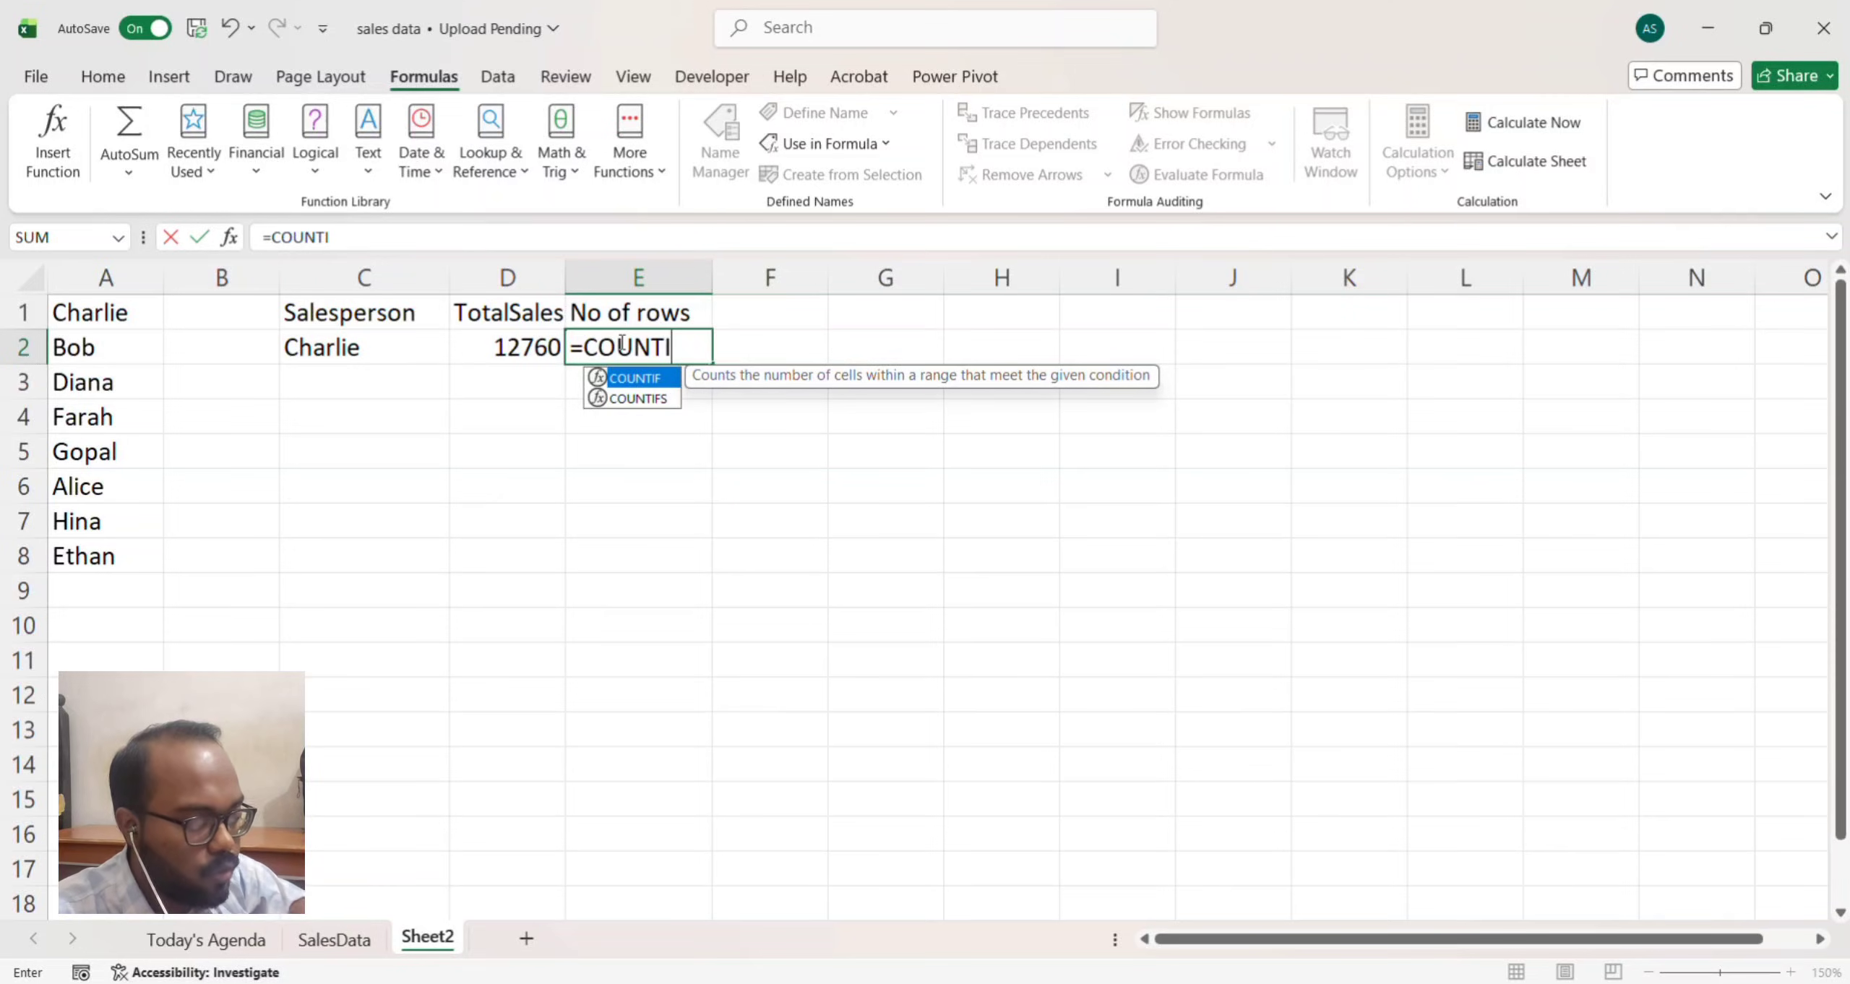
{"action": "type", "text": "F("}
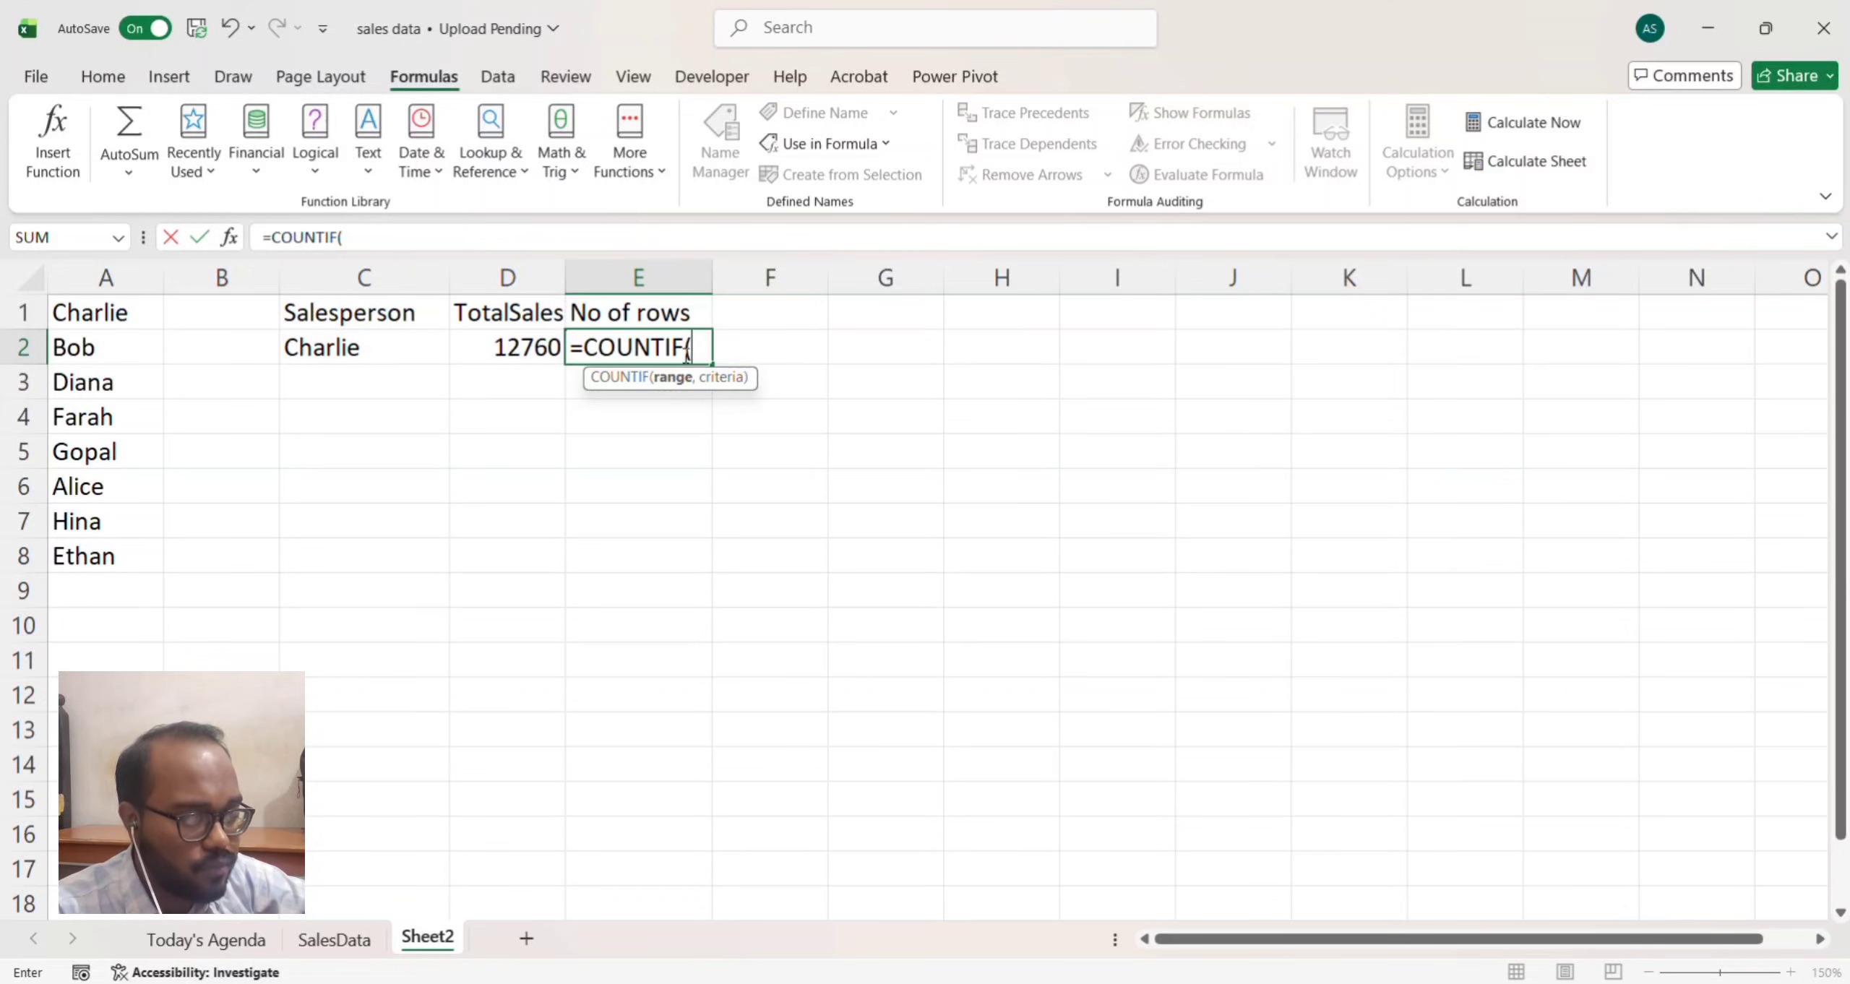
{"action": "type", "text": "Sales"}
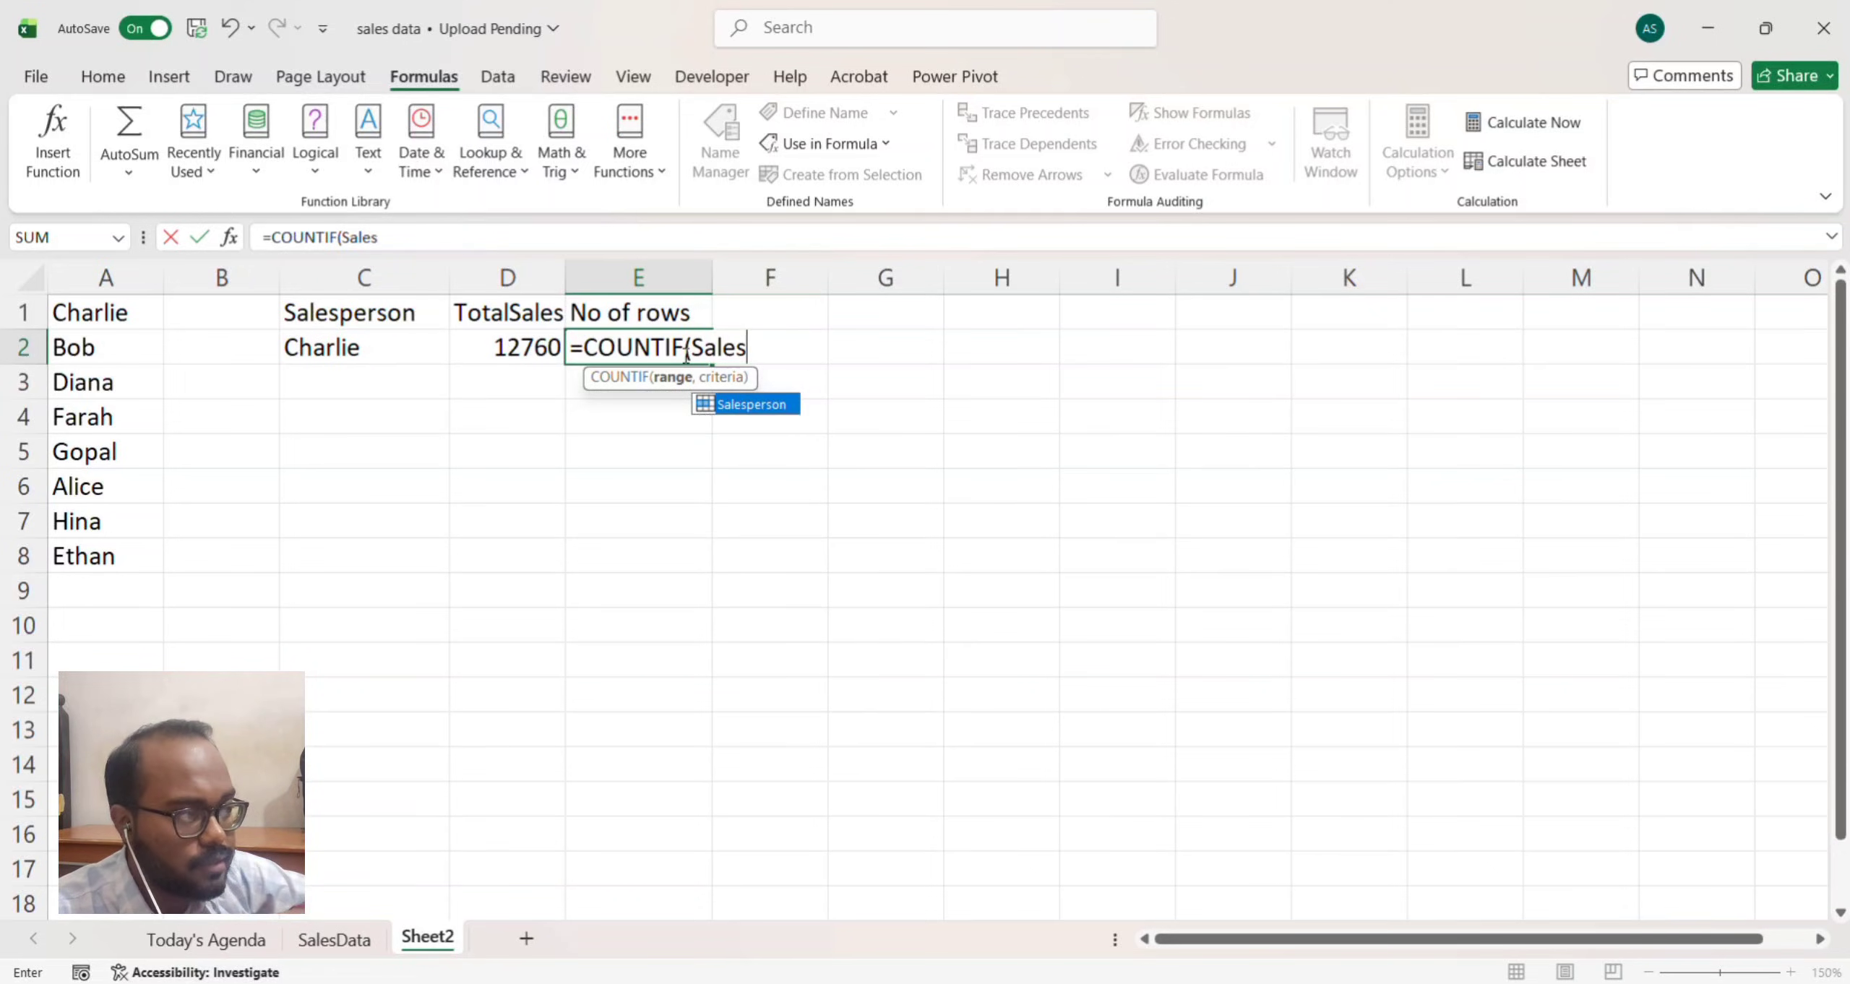
{"action": "key", "text": "Tab"}
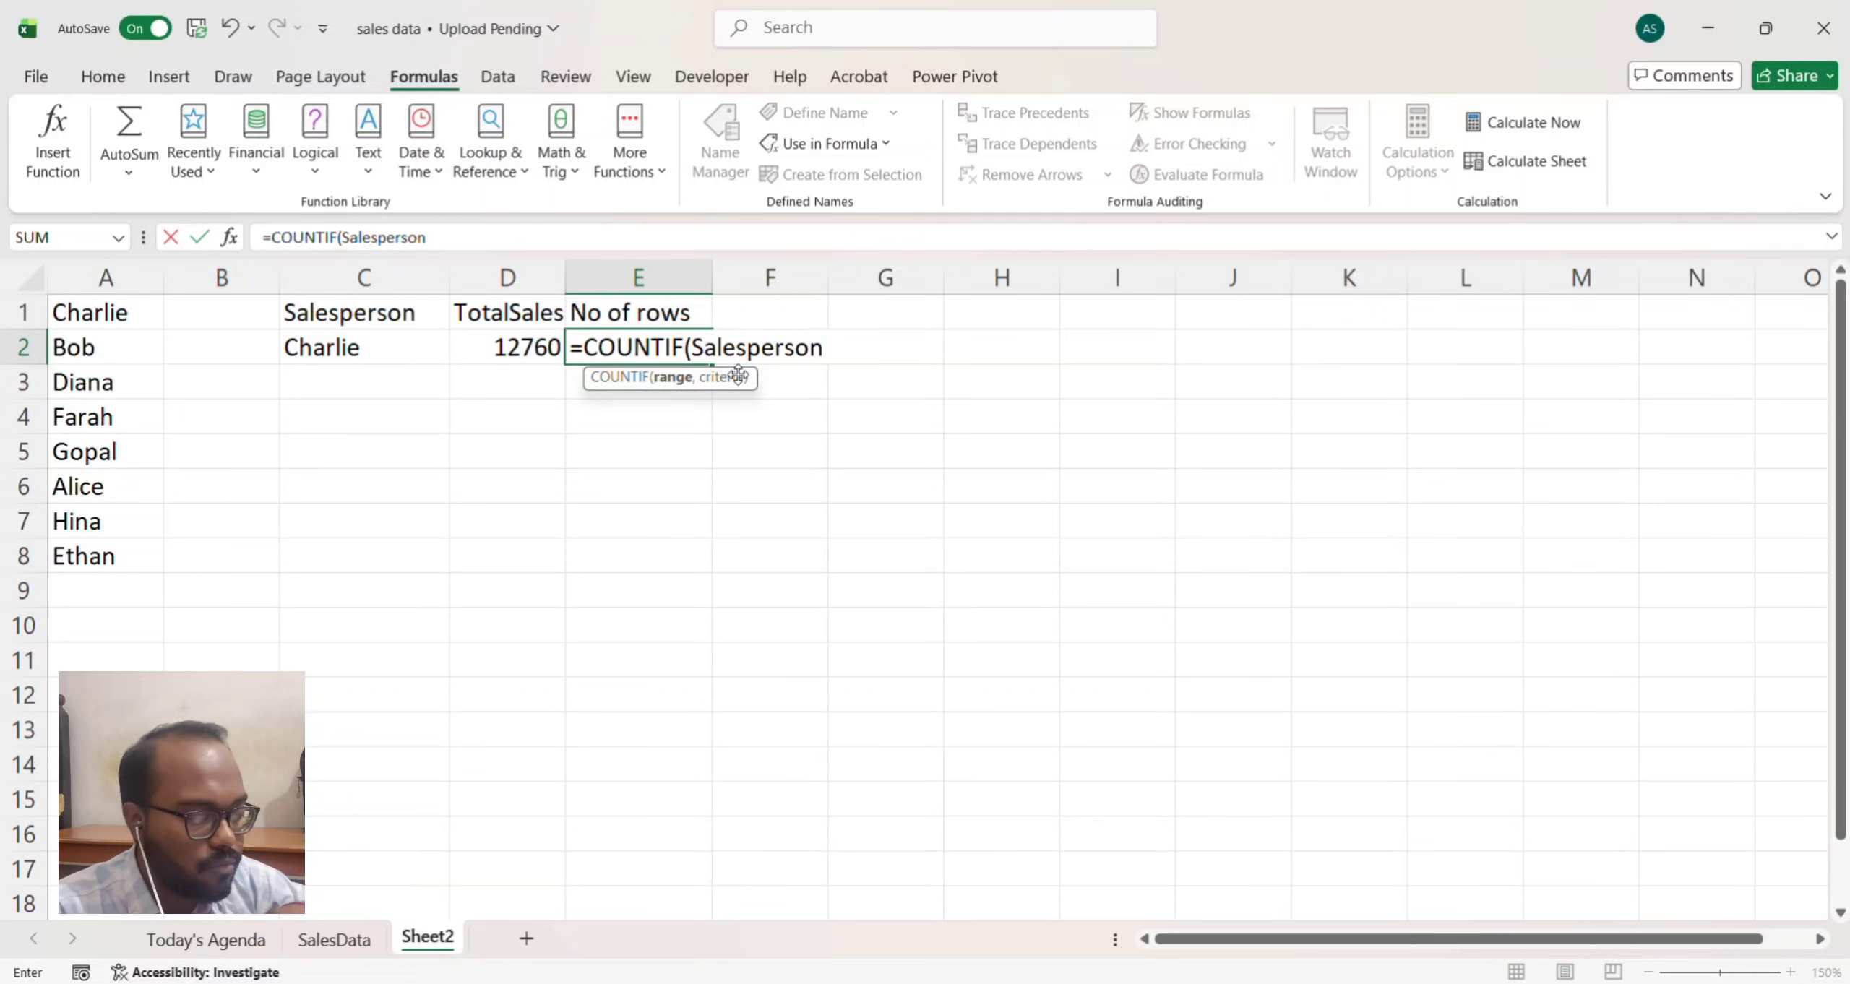
{"action": "type", "text": ","}
{"action": "left_click", "coordinate": [372, 348]}
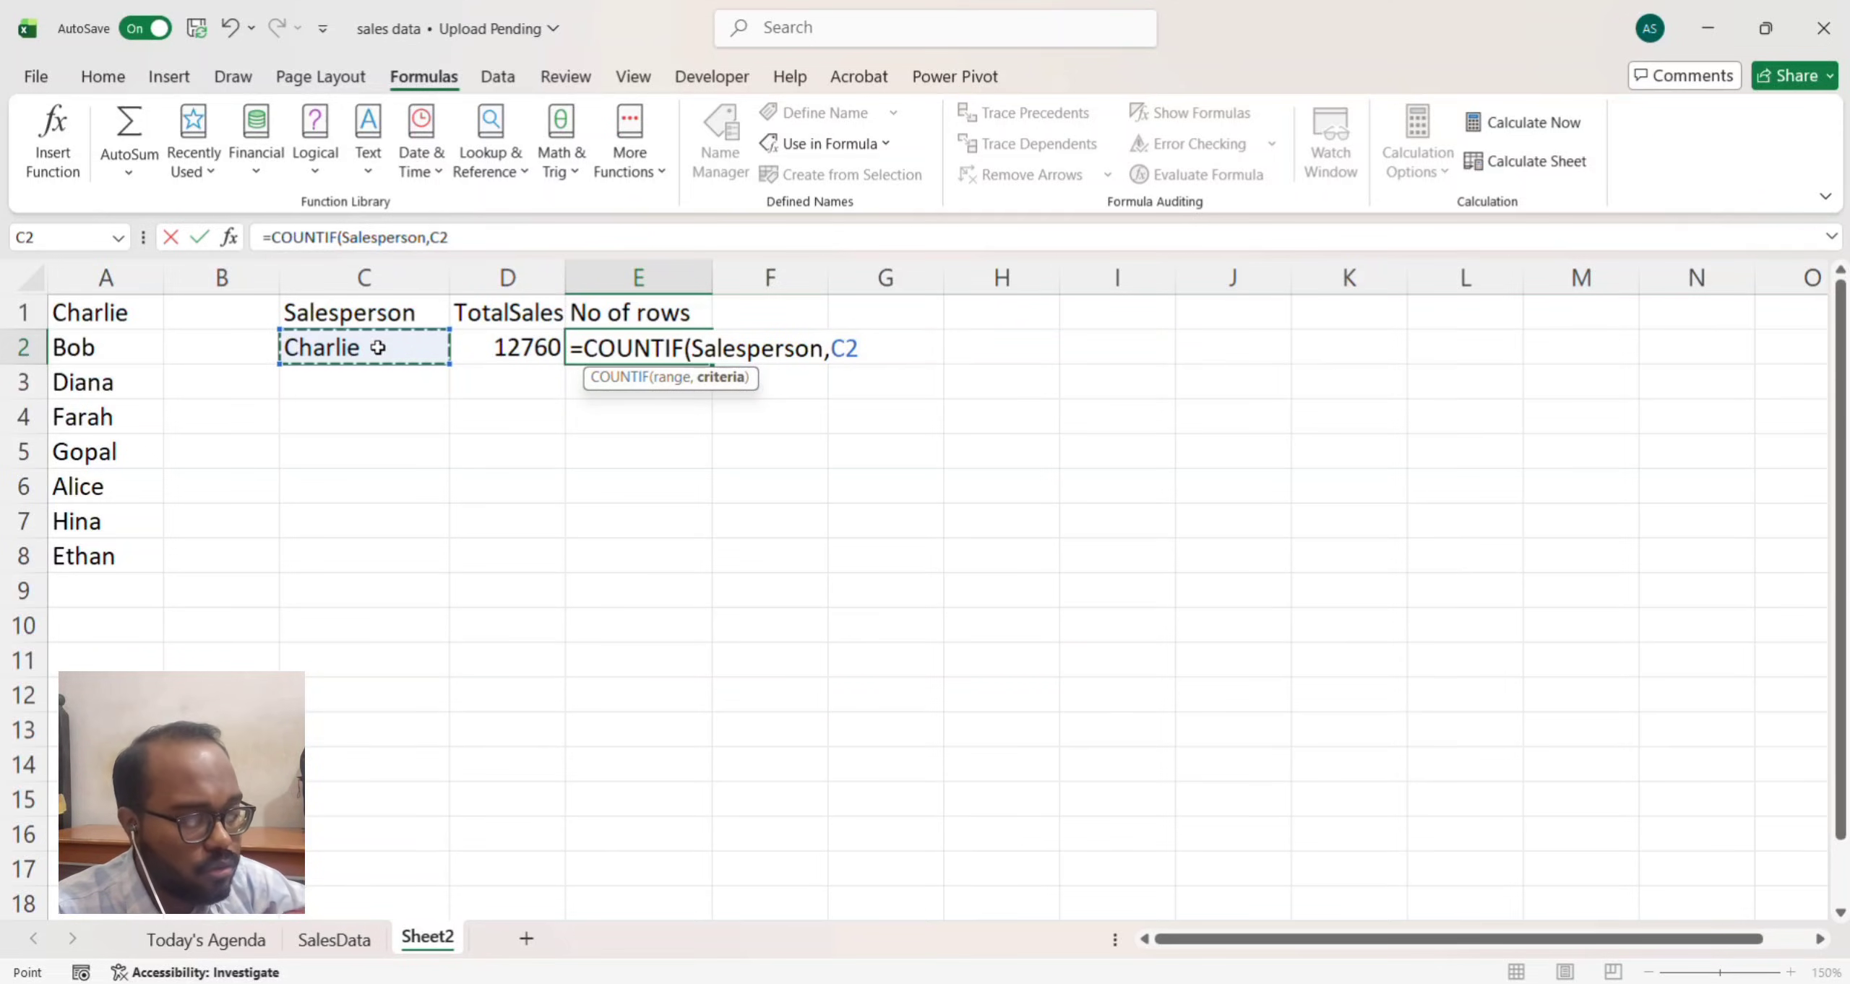
{"action": "type", "text": ")"}
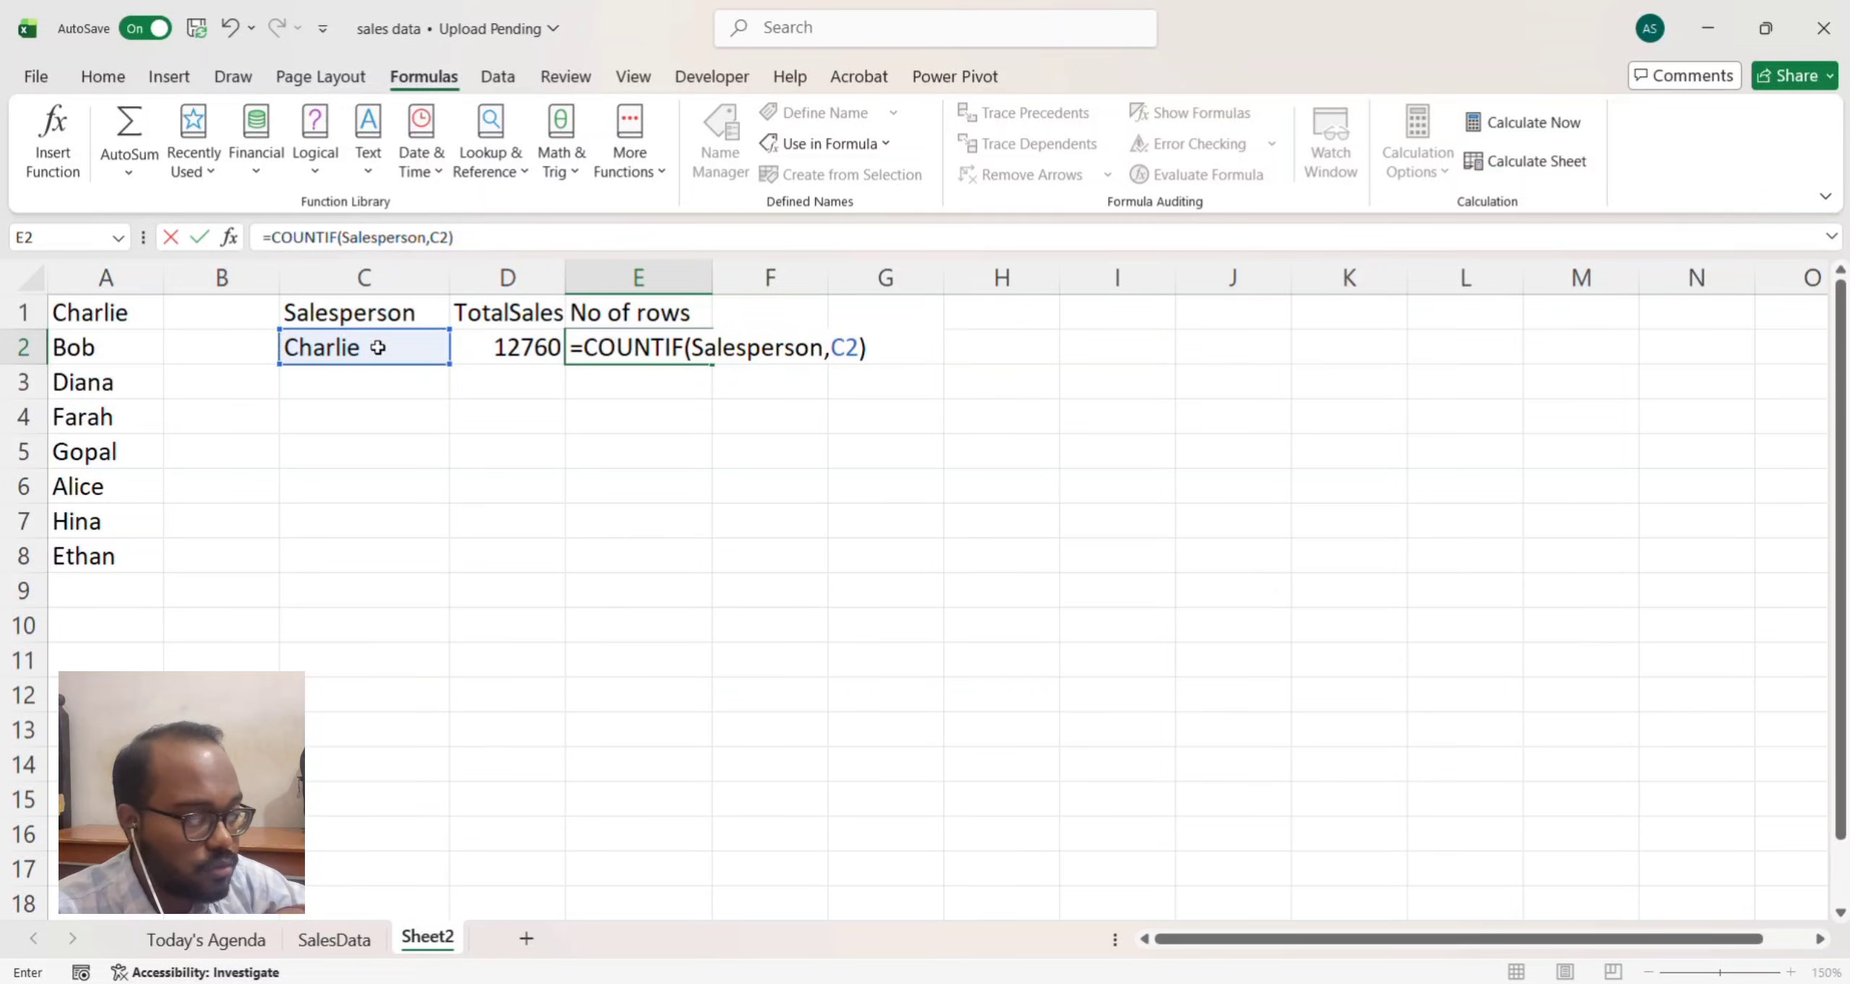
{"action": "key", "text": "Return"}
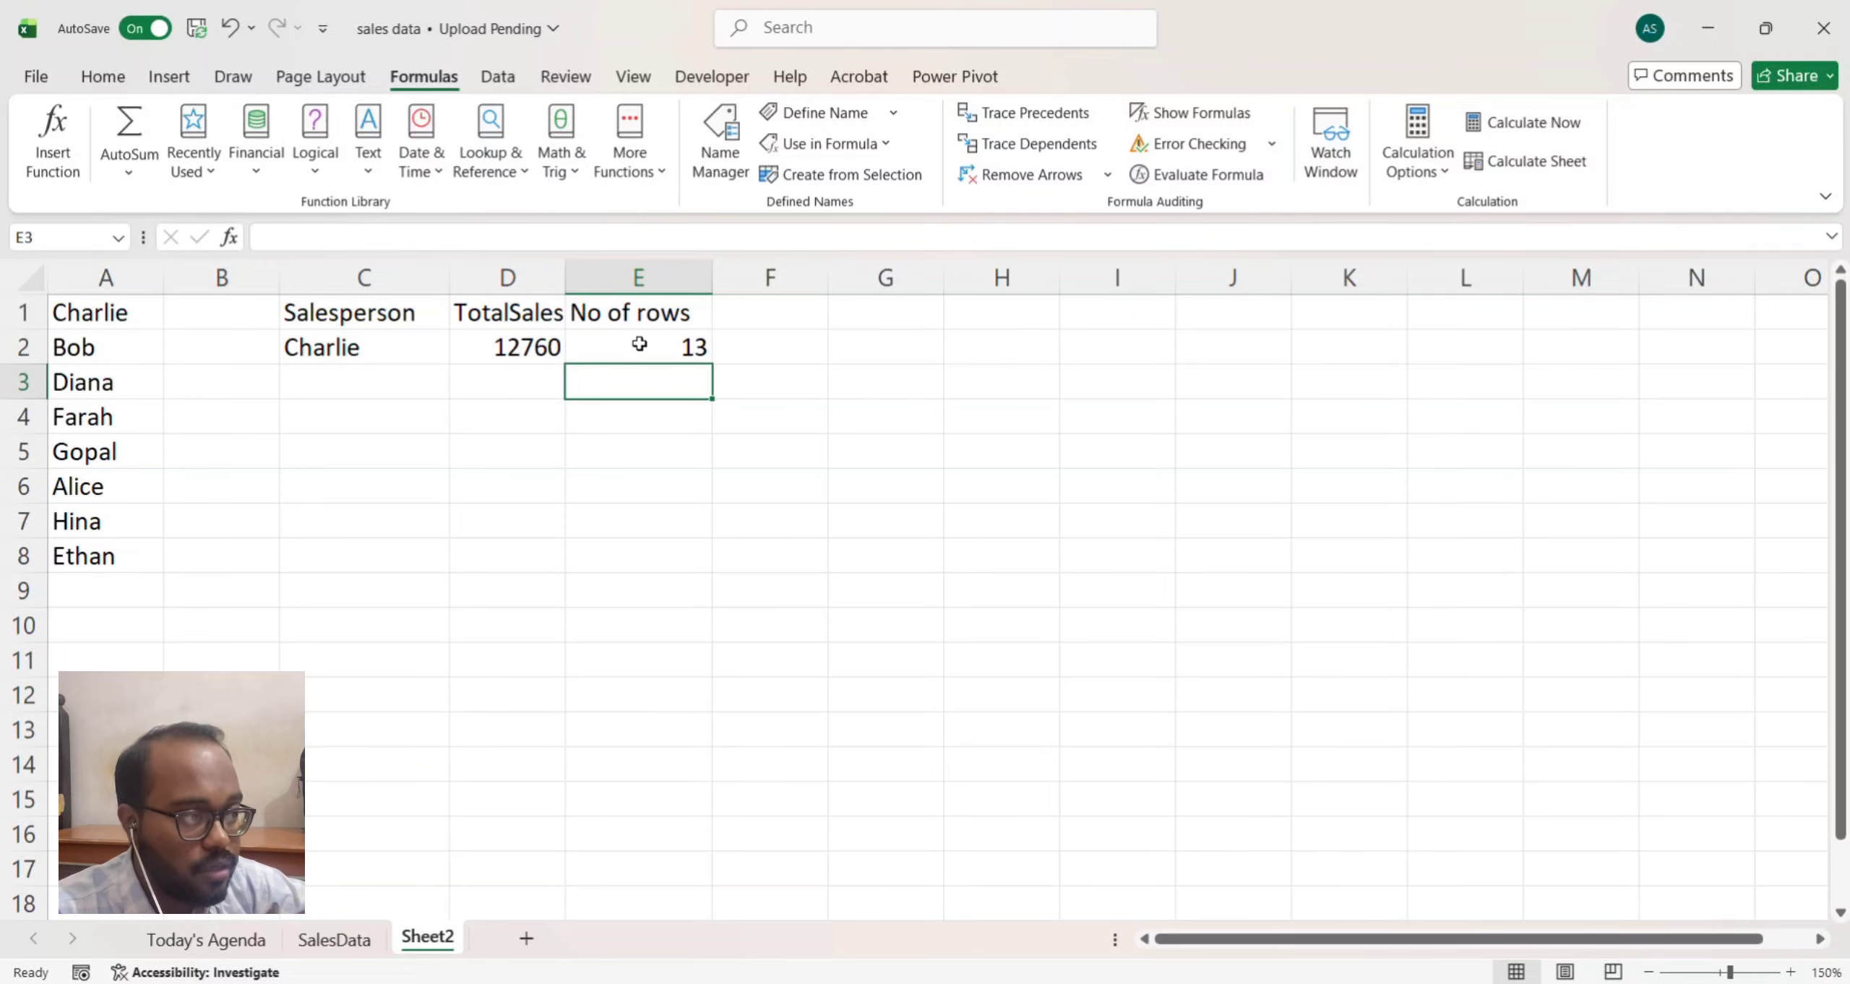
Step: Choose the third salesperson from the list in C2 to test the total and row count
{"action": "left_click", "coordinate": [412, 346]}
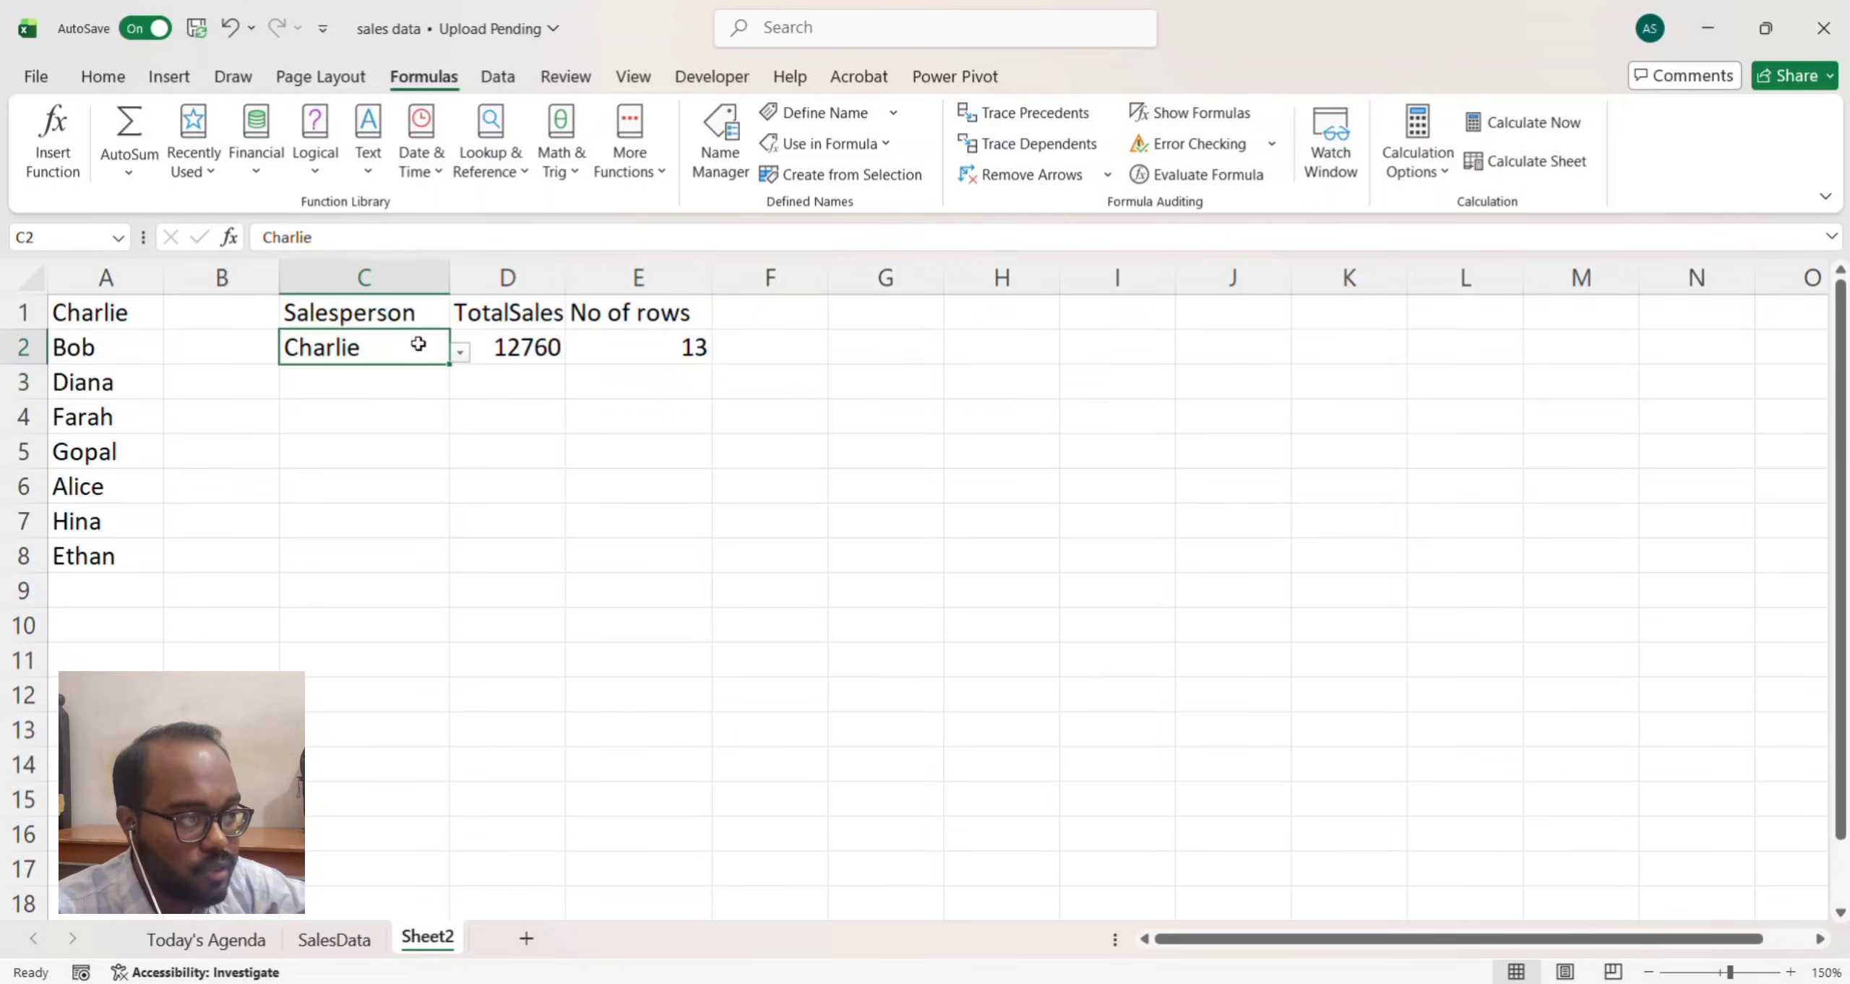
{"action": "left_click", "coordinate": [460, 352]}
{"action": "left_click", "coordinate": [413, 424]}
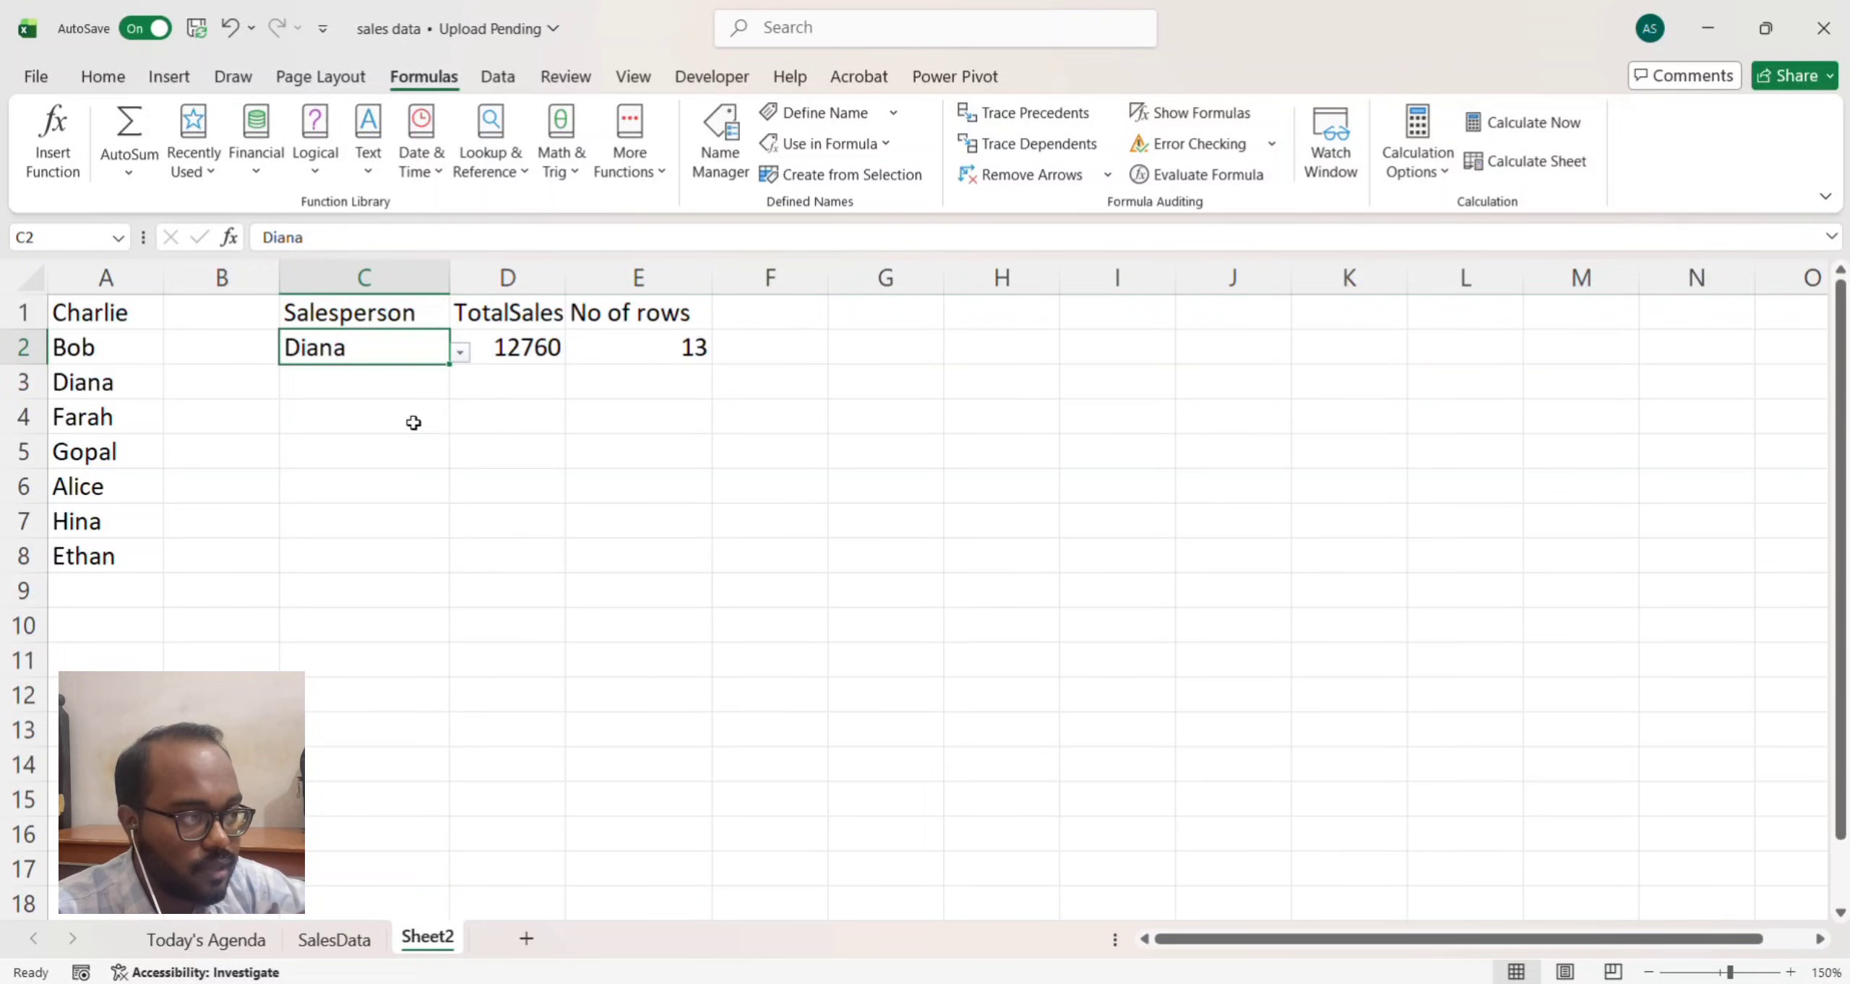
Step: Enter the header Averagesales in F1 and widen column F to fit it
{"action": "left_click", "coordinate": [765, 312]}
{"action": "type", "text": "A"}
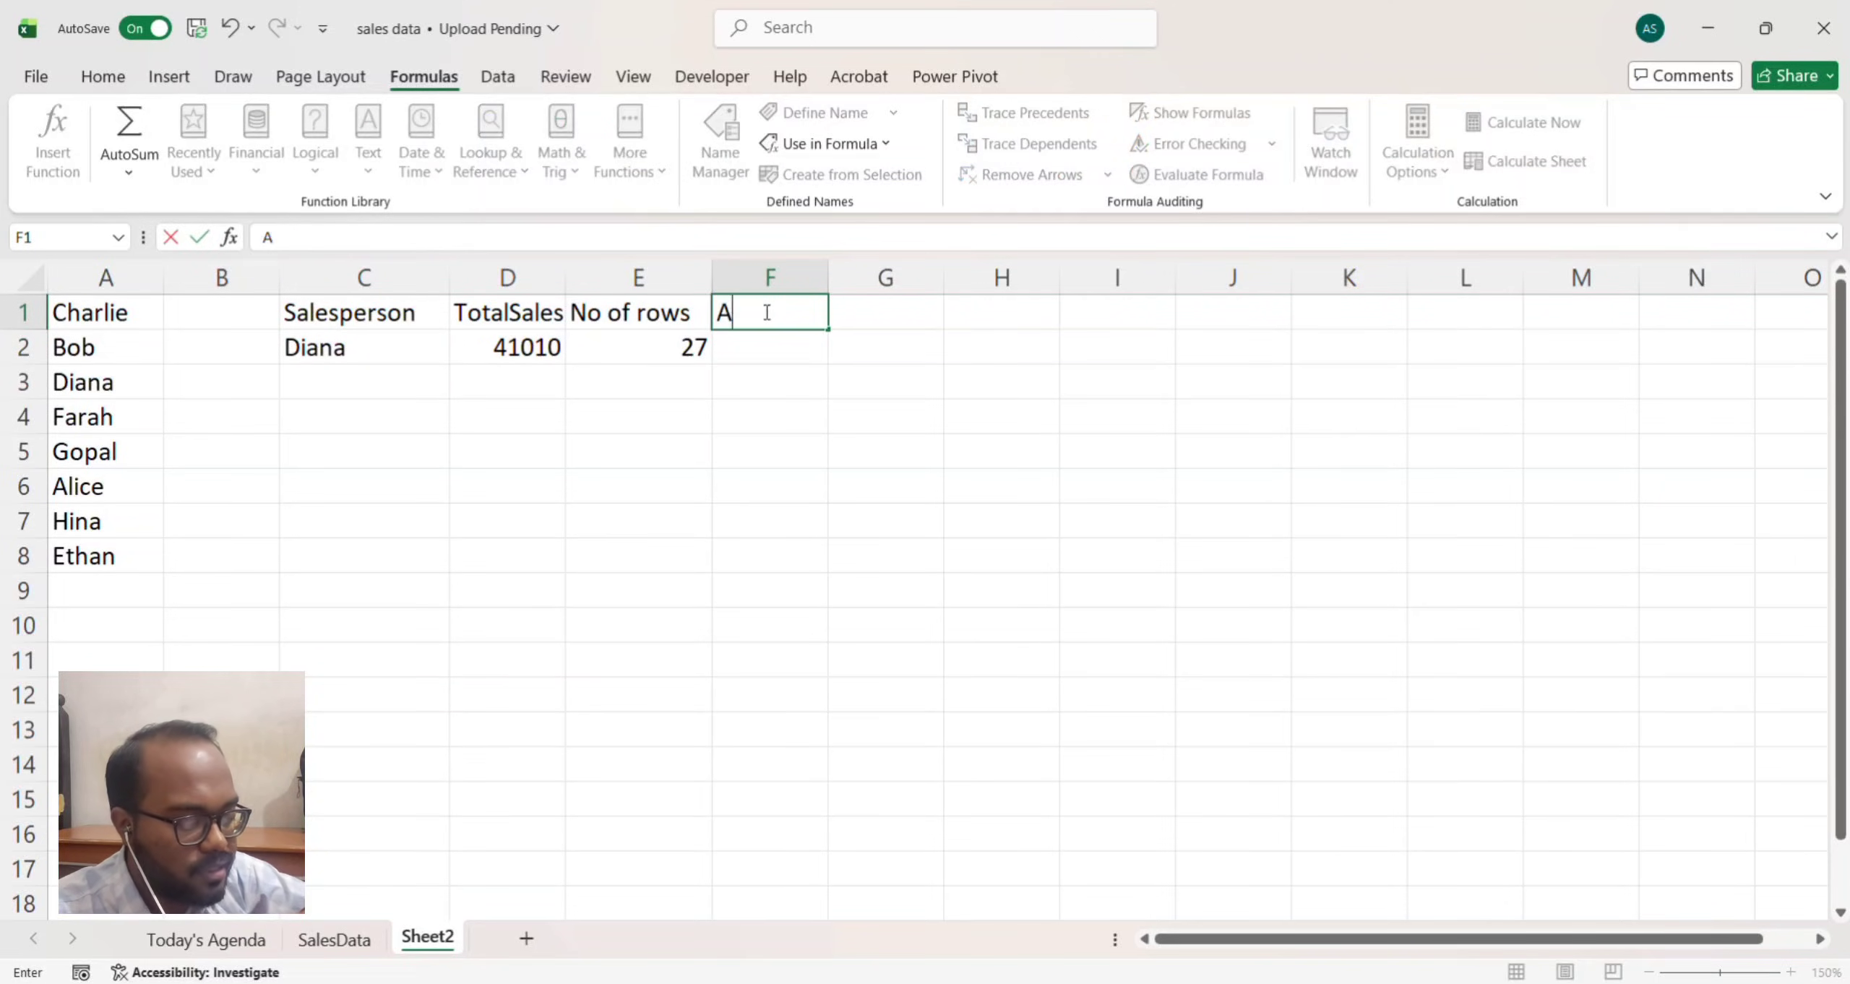
{"action": "type", "text": "verag"}
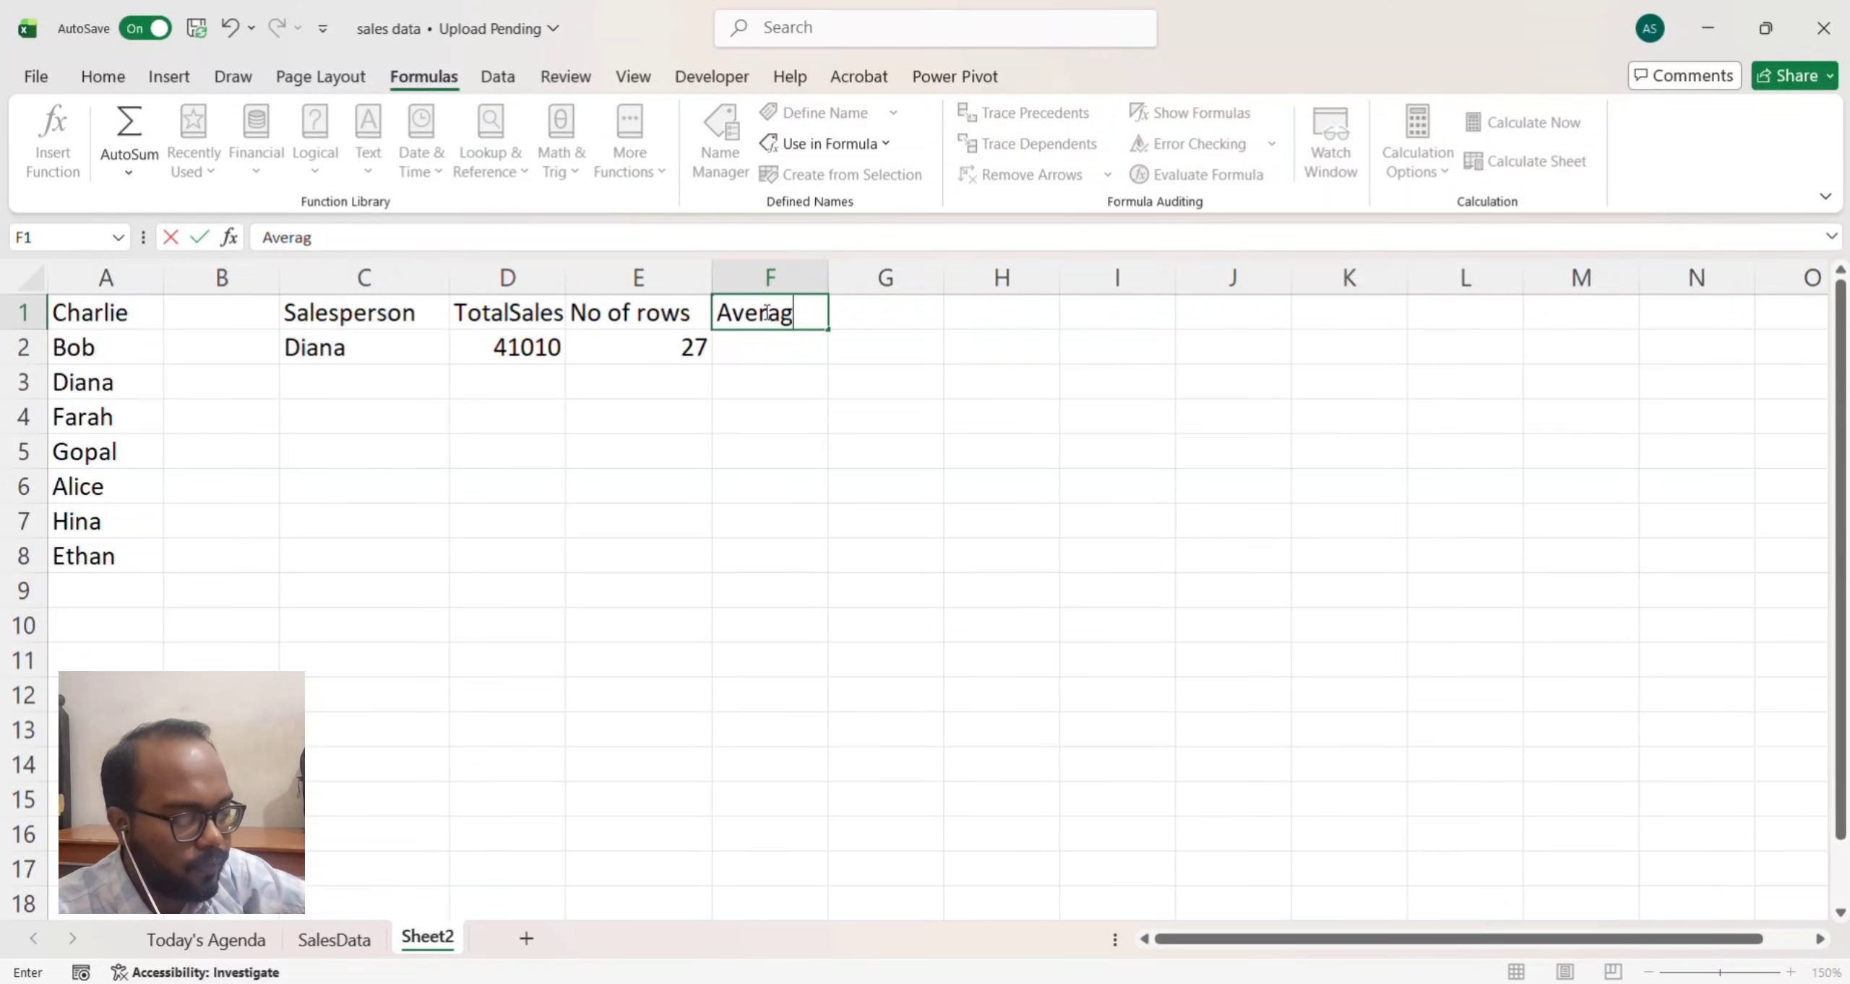
{"action": "type", "text": "esales"}
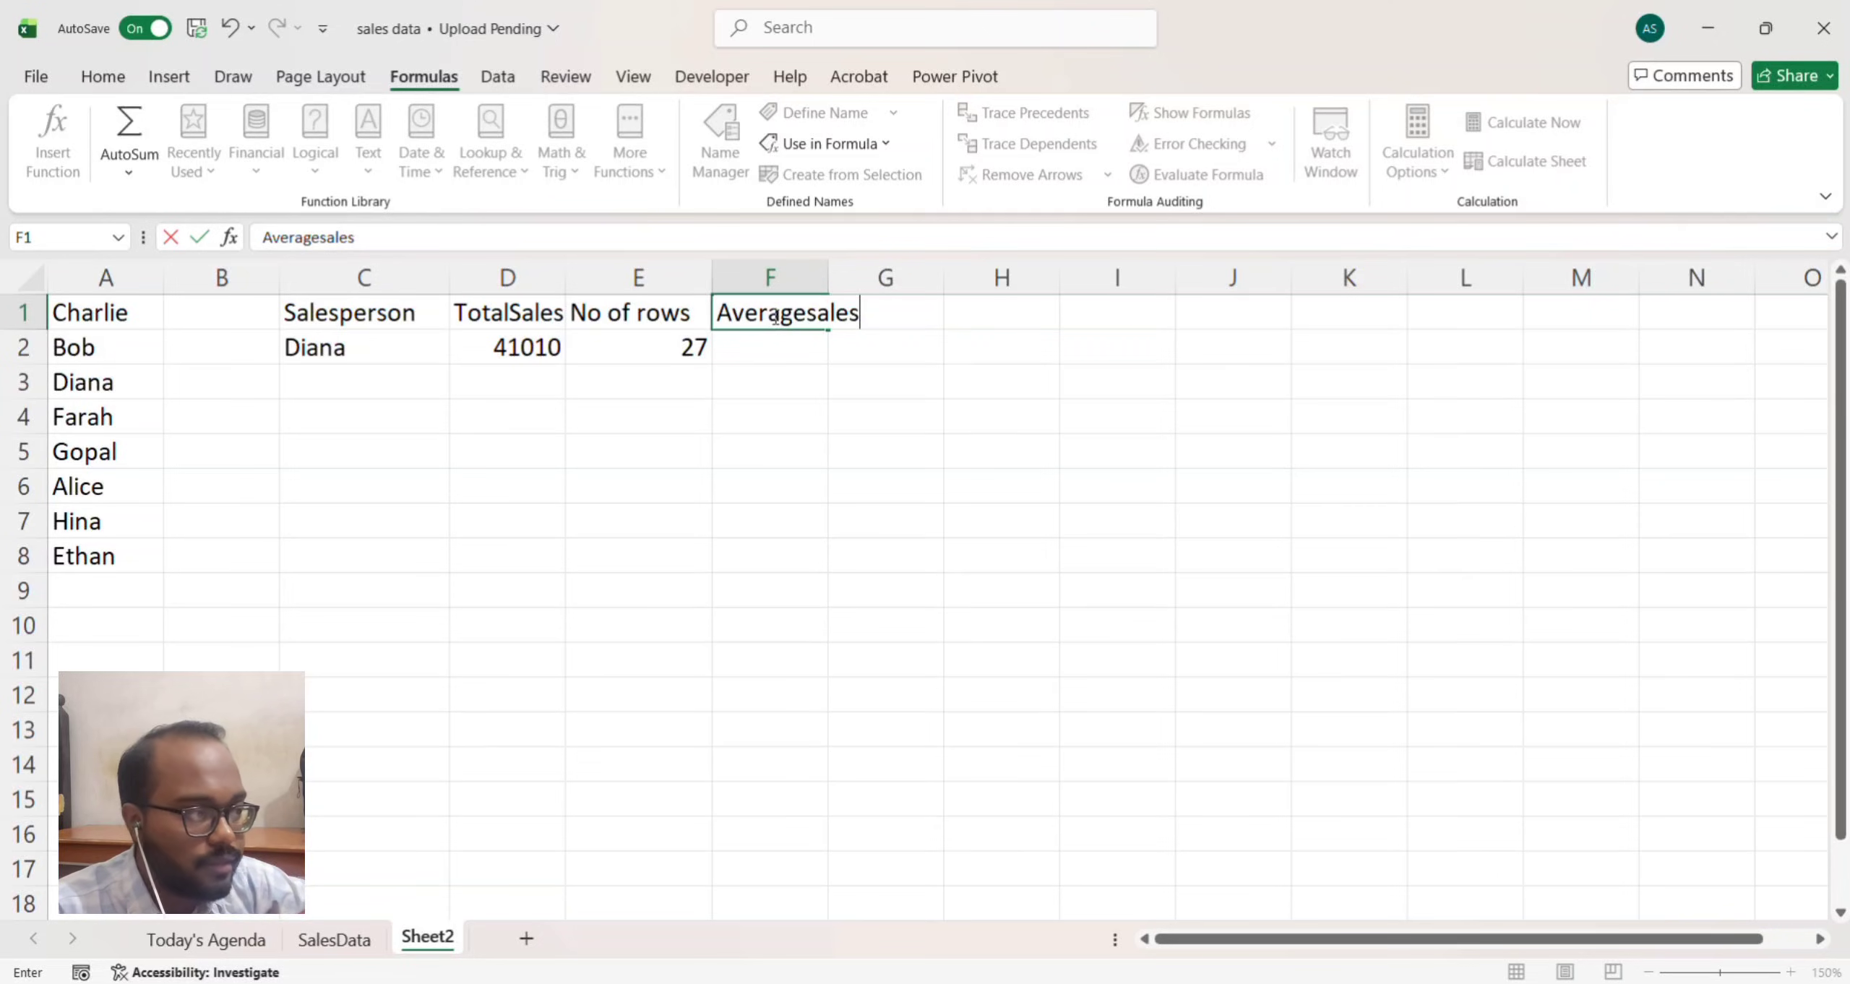
{"action": "key", "text": "Return"}
{"action": "left_click_drag", "start_coordinate": [828, 277], "coordinate": [887, 277]}
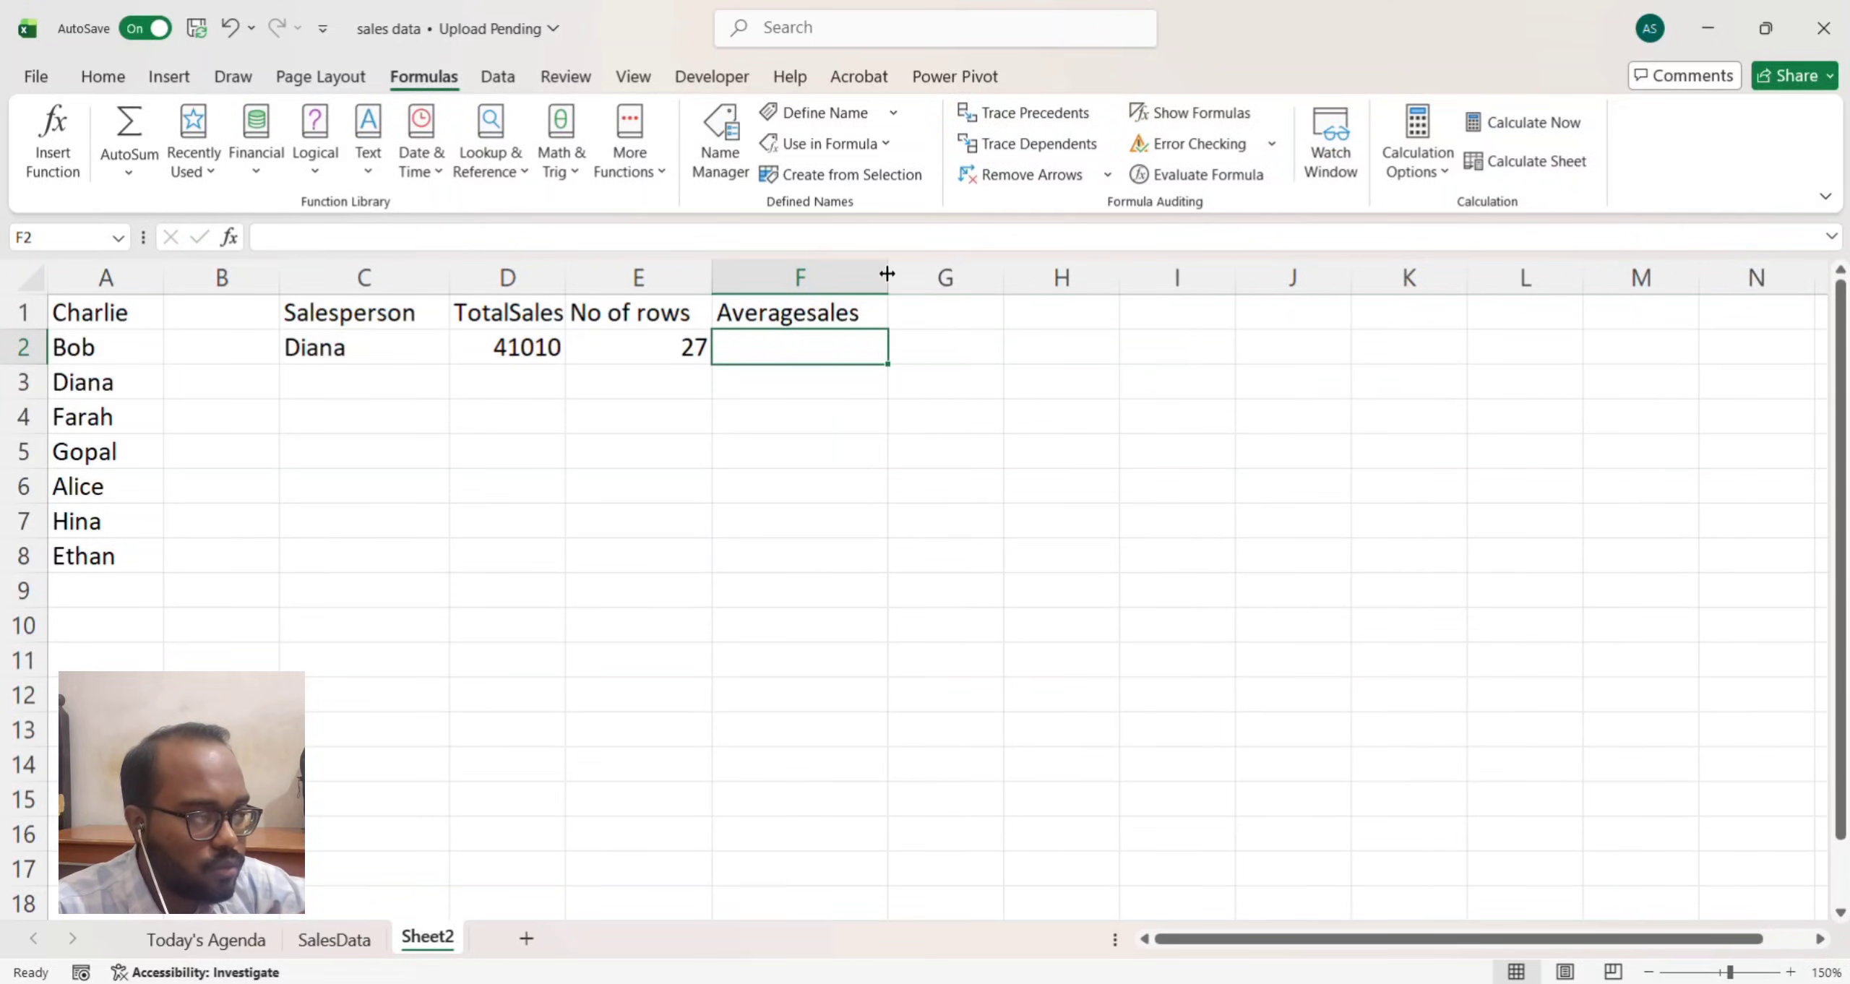
Step: Enter the formula =AVERAGEIF(Salesperson,C2,TotalAmount) in F2 to average the chosen salesperson's sales
{"action": "double_click", "coordinate": [833, 337]}
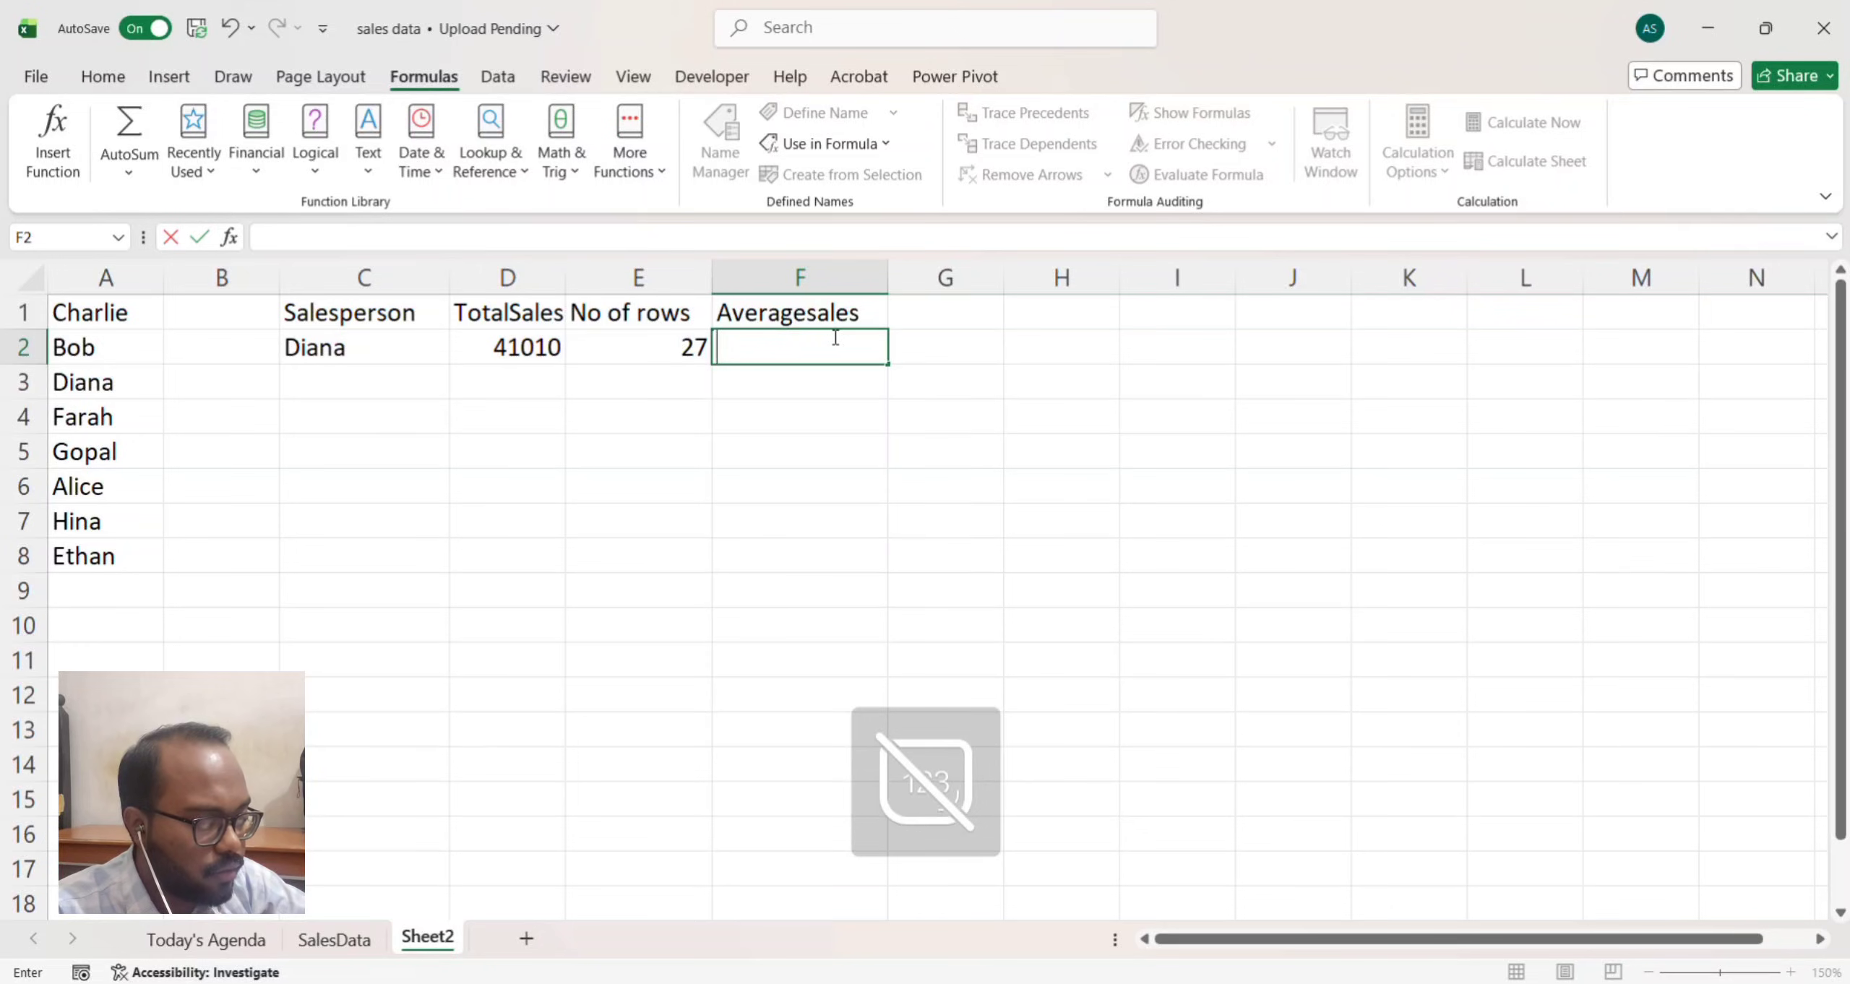
{"action": "type", "text": "=A"}
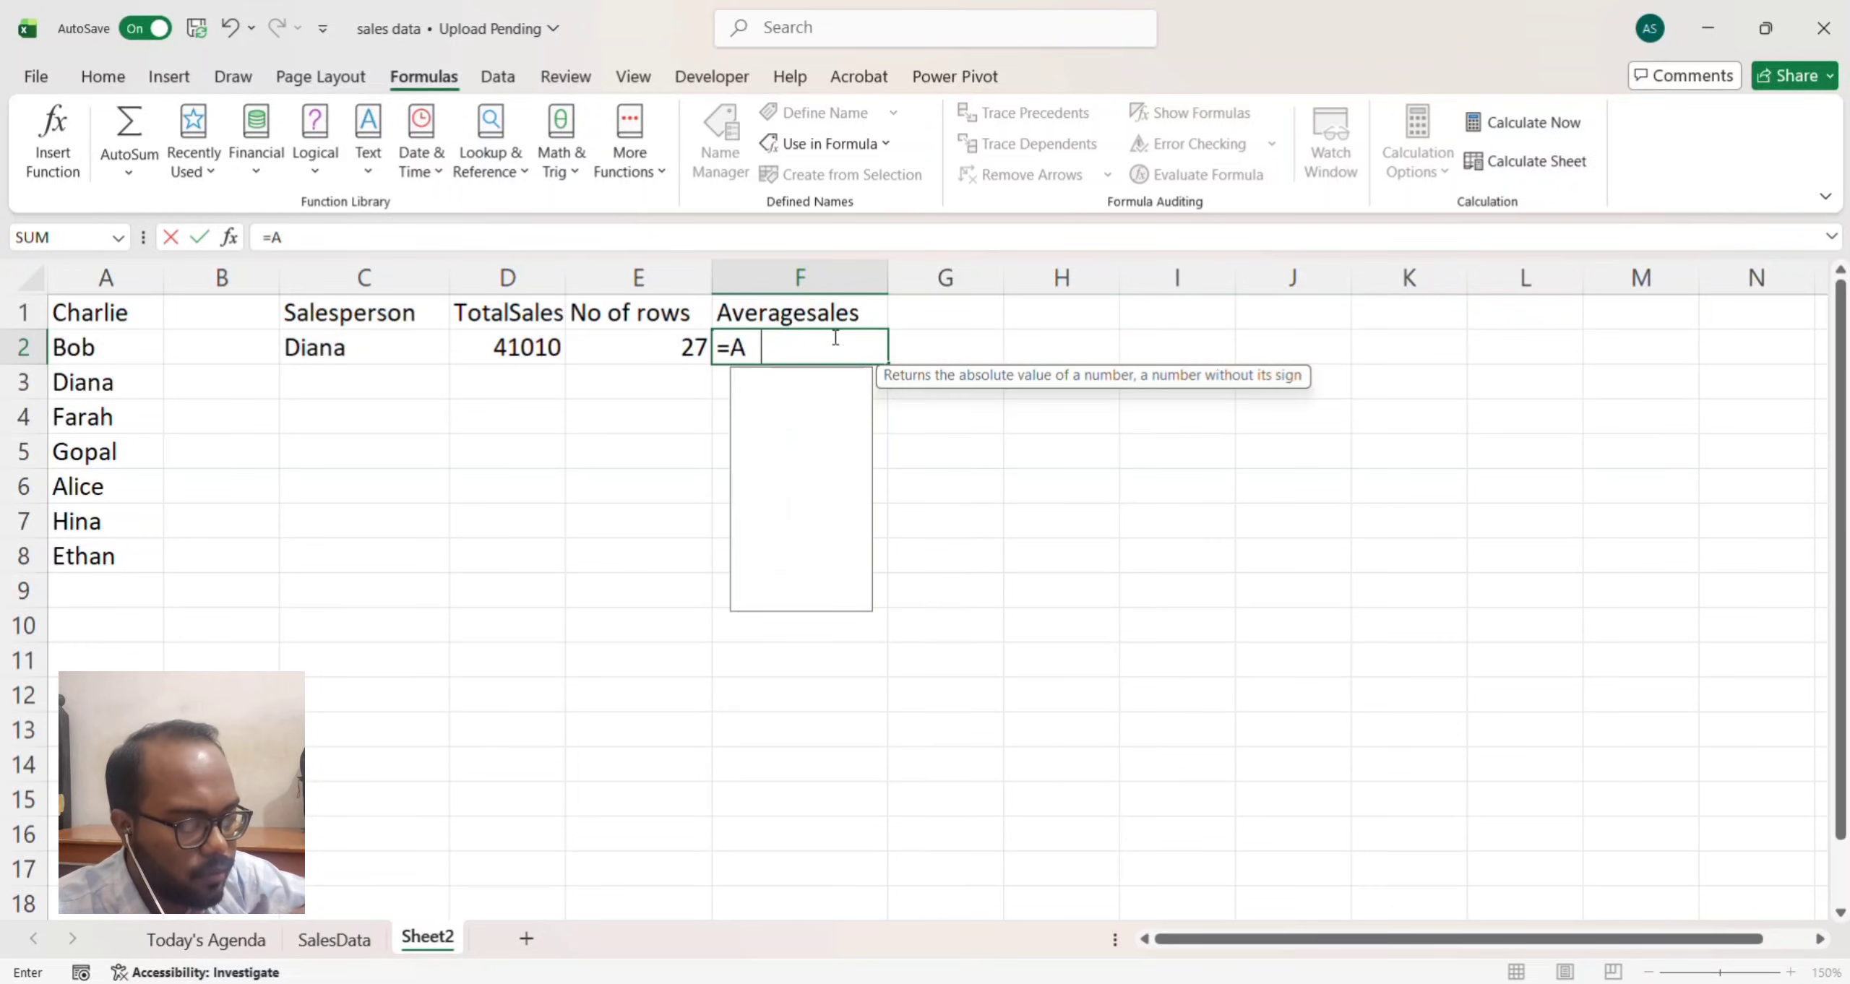
{"action": "type", "text": "VERAGEI"}
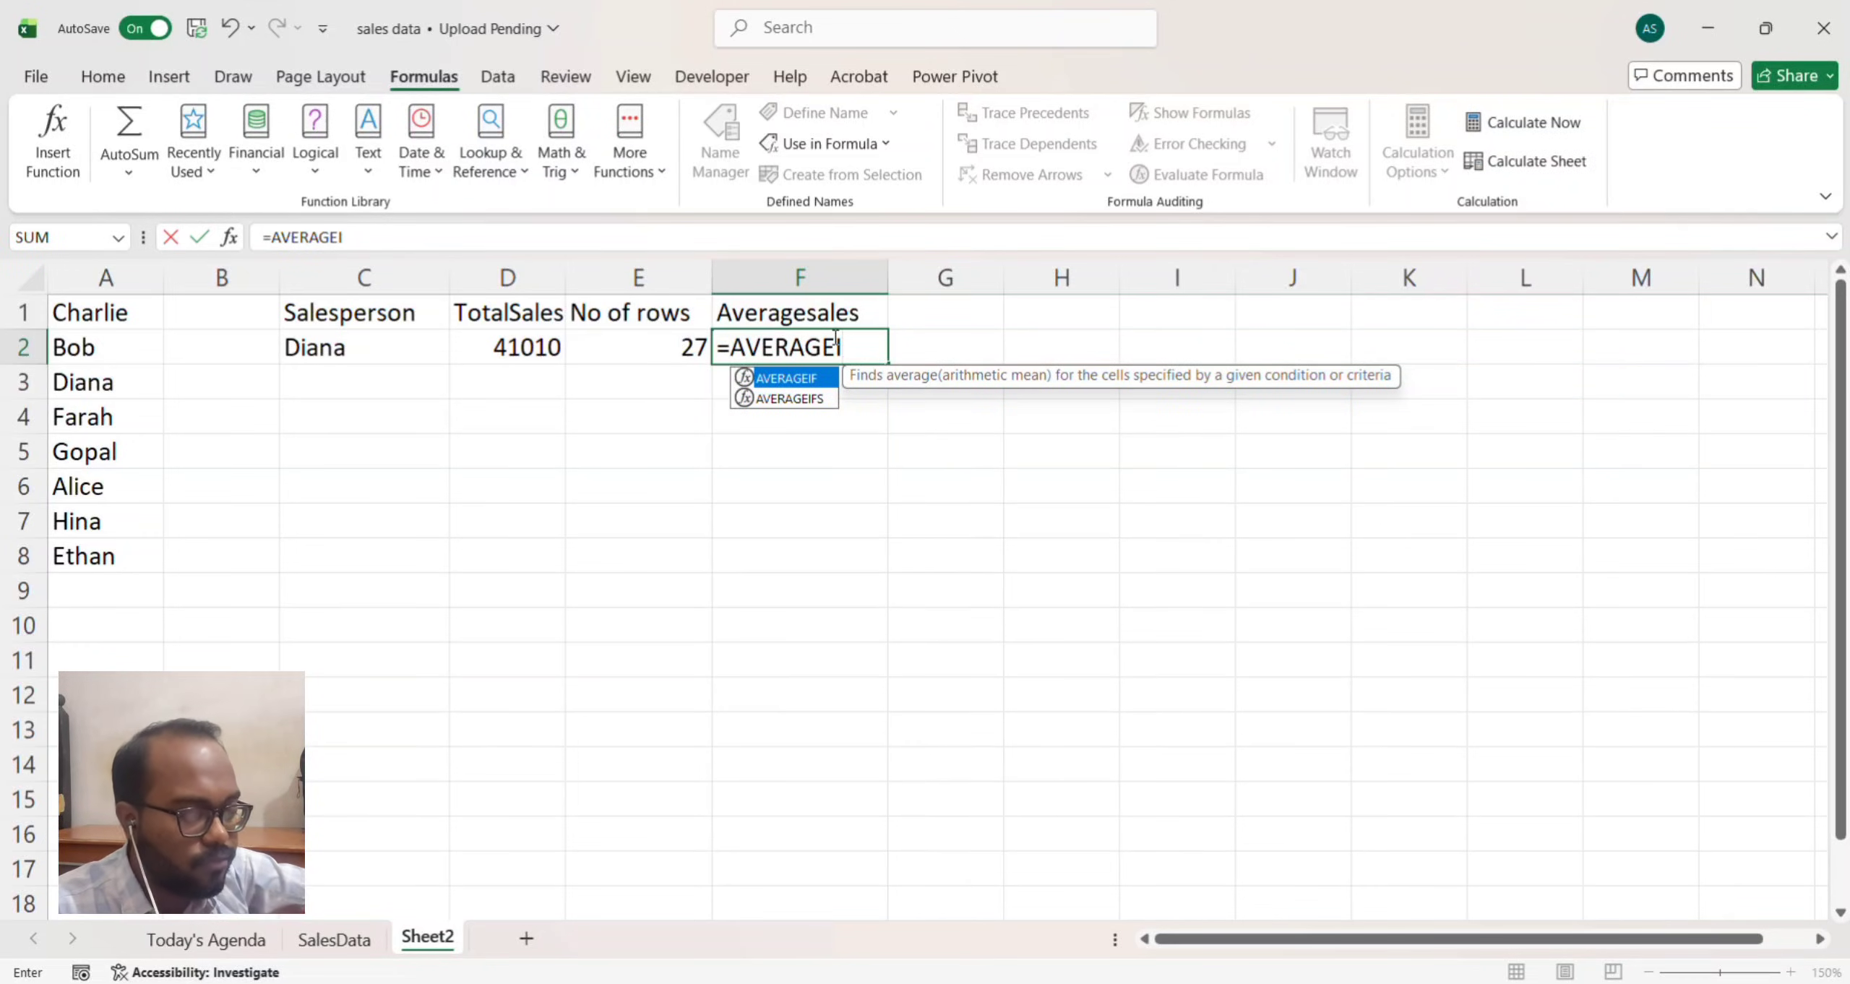
{"action": "key", "text": "Tab"}
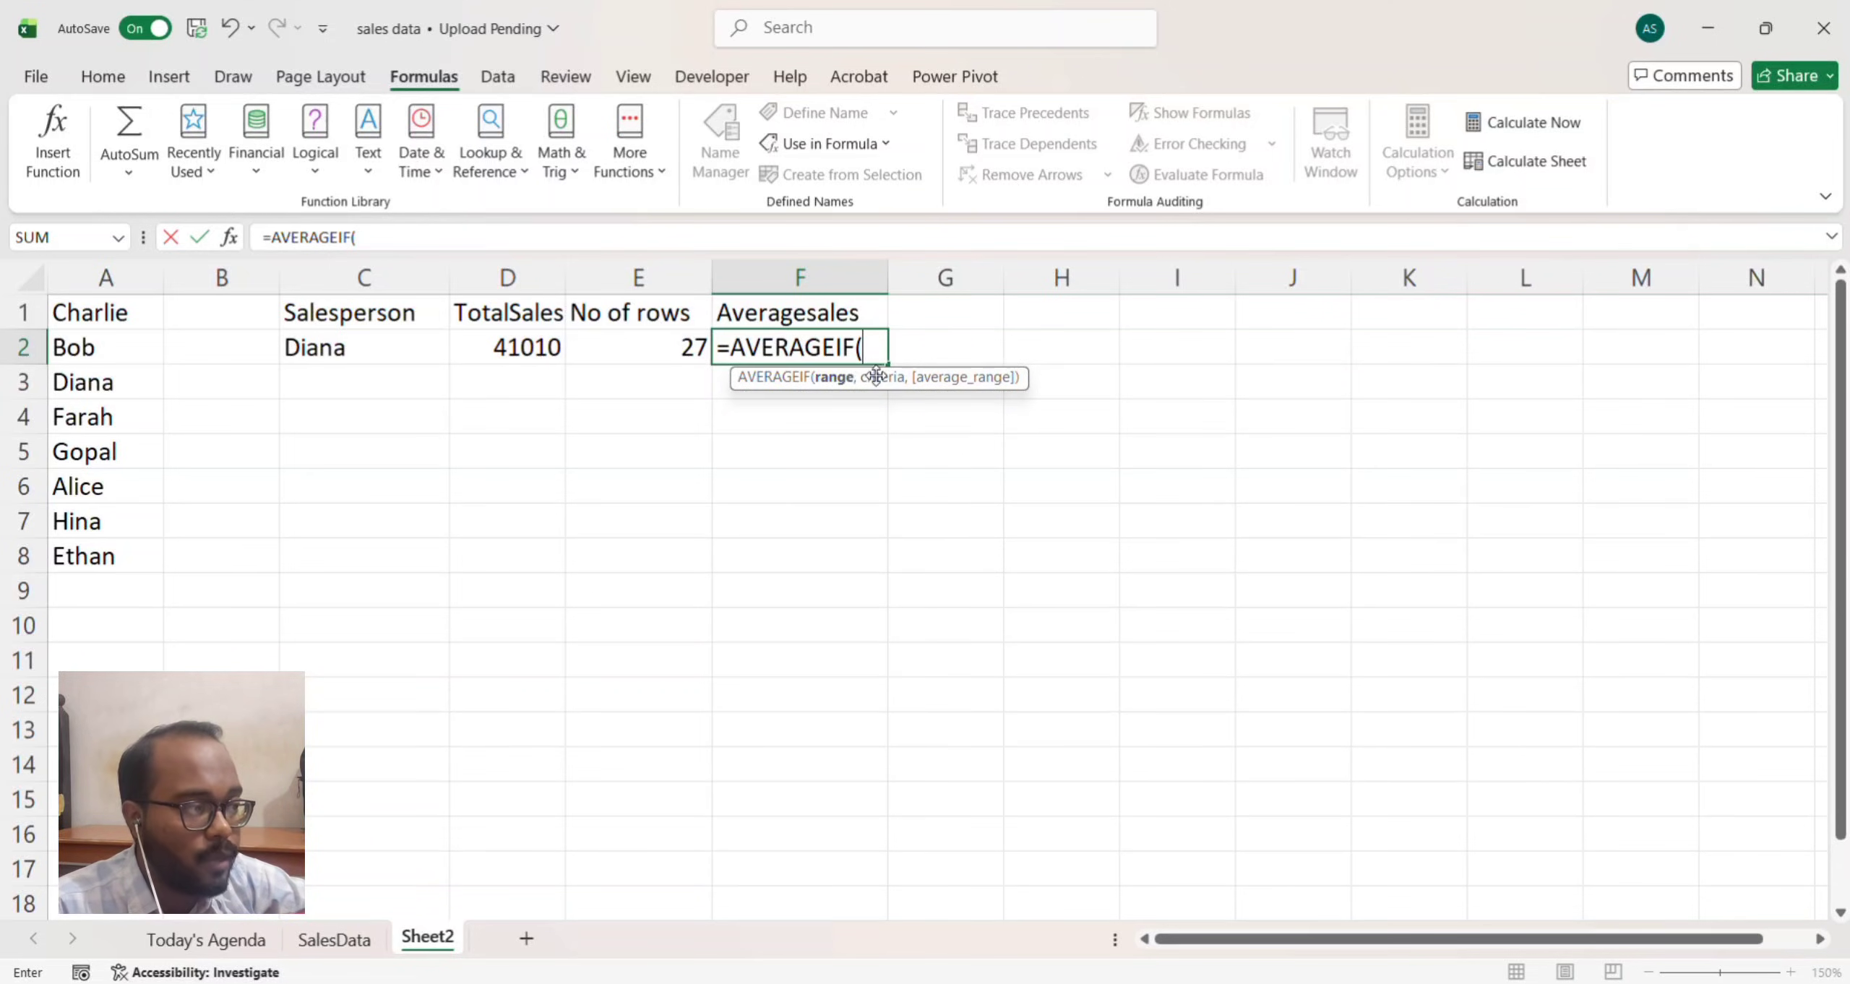
{"action": "type", "text": "Sales"}
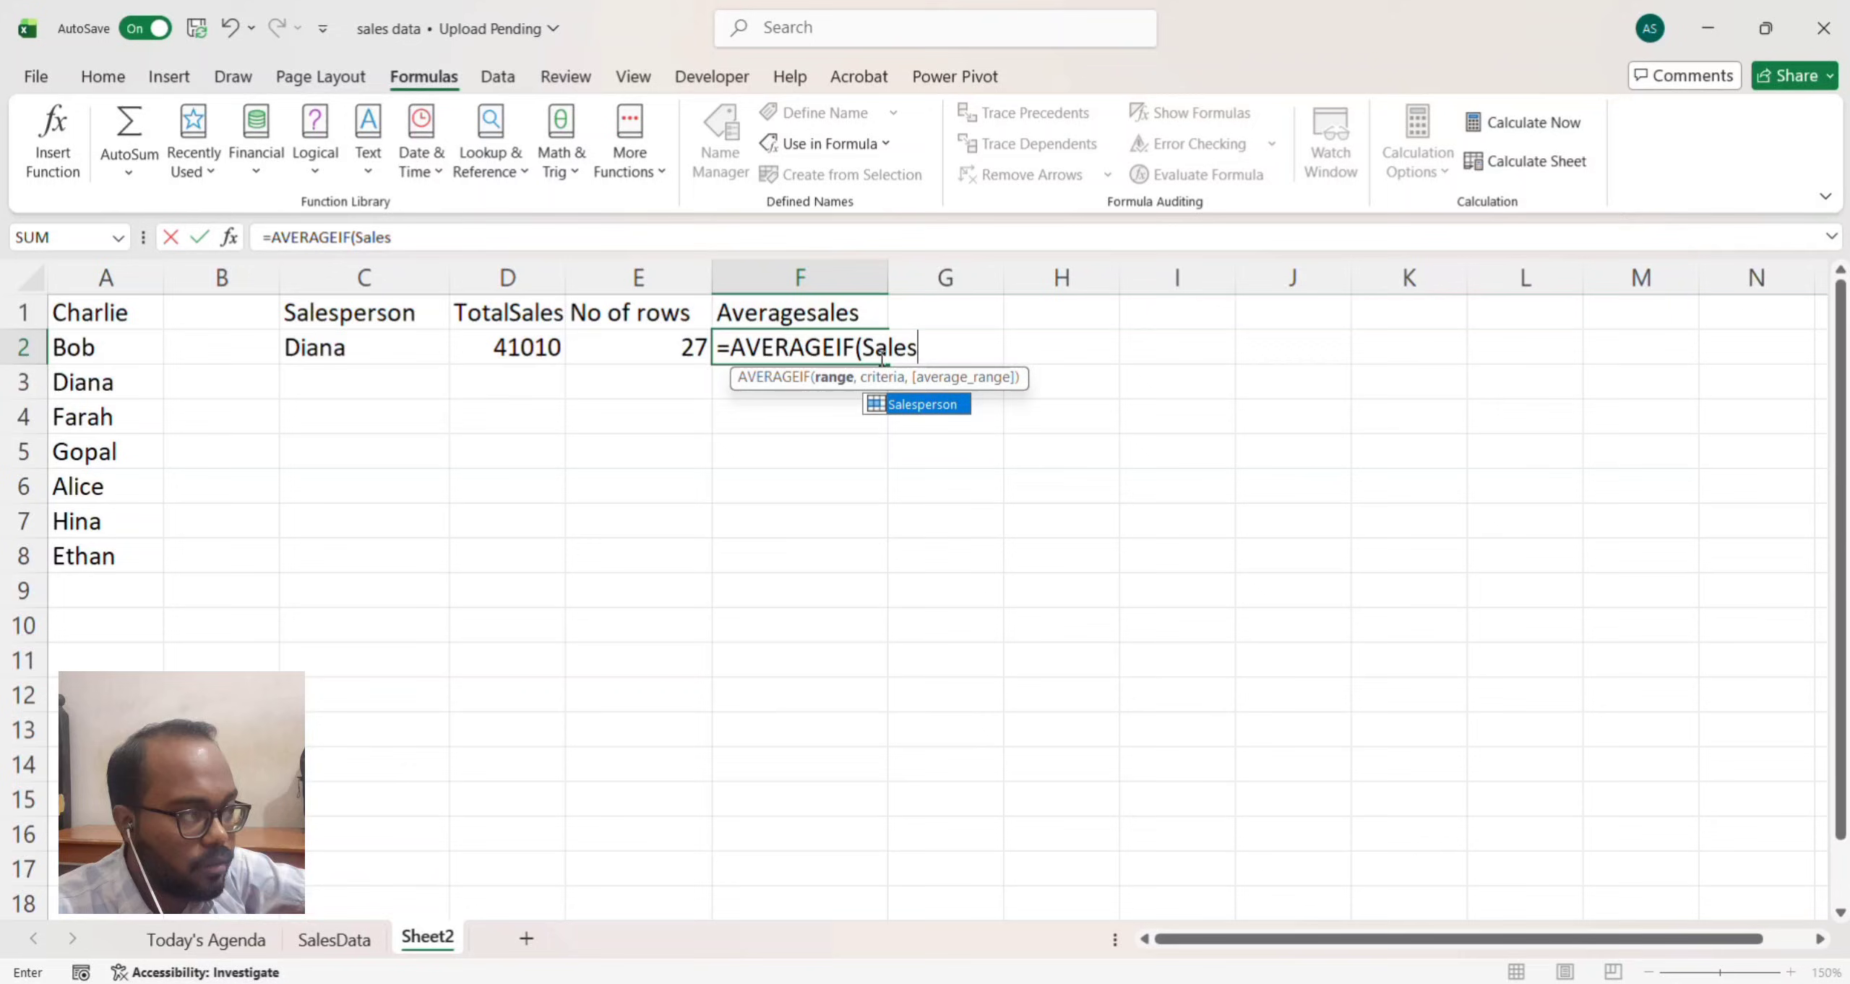
{"action": "key", "text": "Tab"}
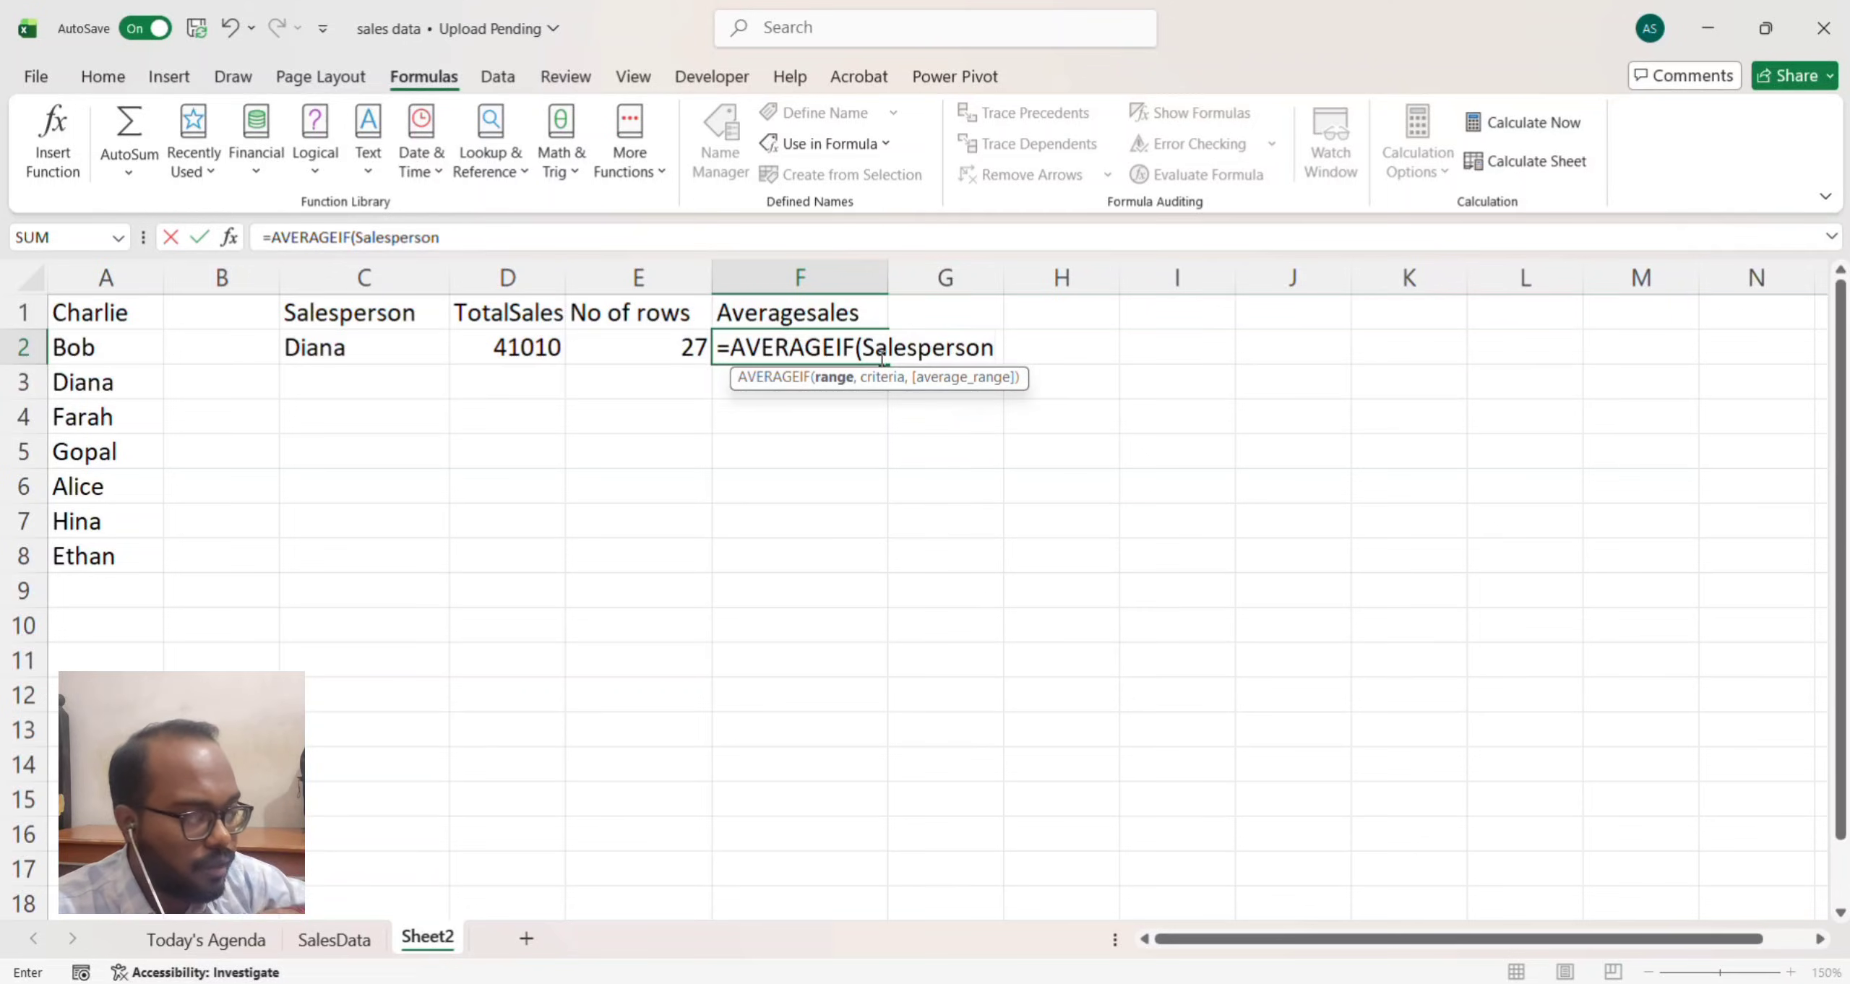
{"action": "type", "text": ","}
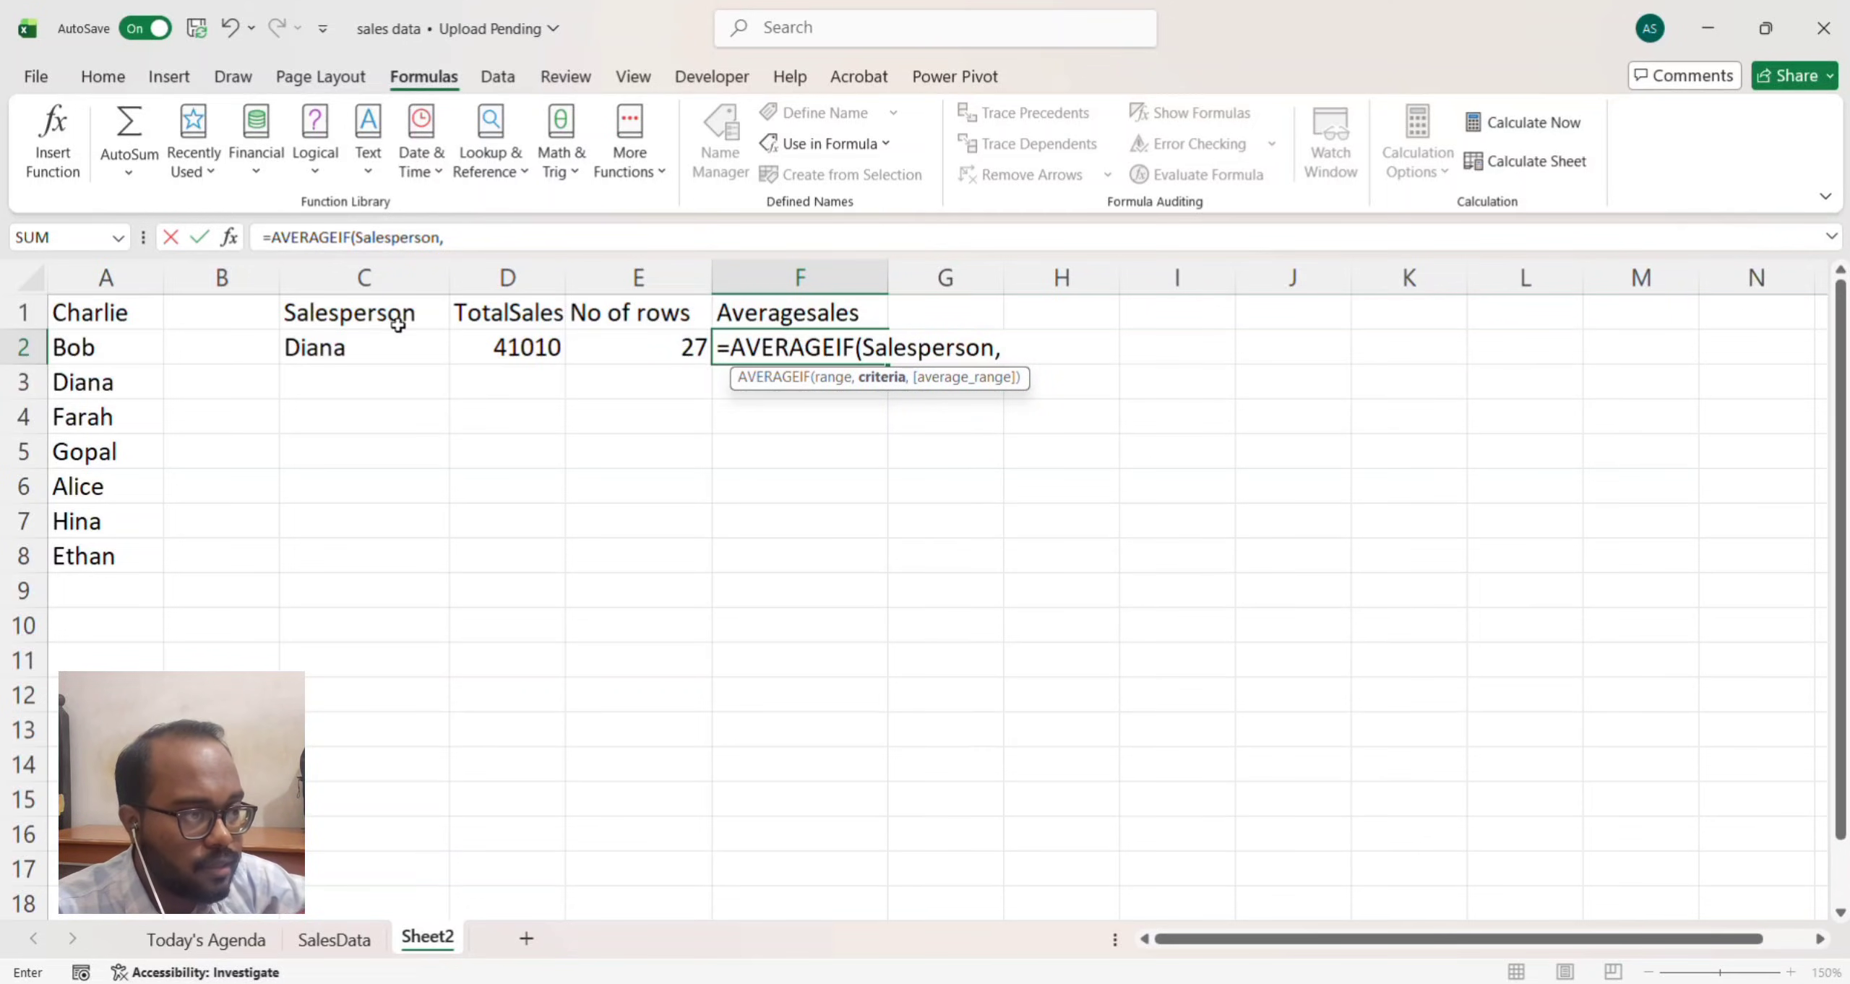
{"action": "left_click", "coordinate": [370, 346]}
{"action": "type", "text": ","}
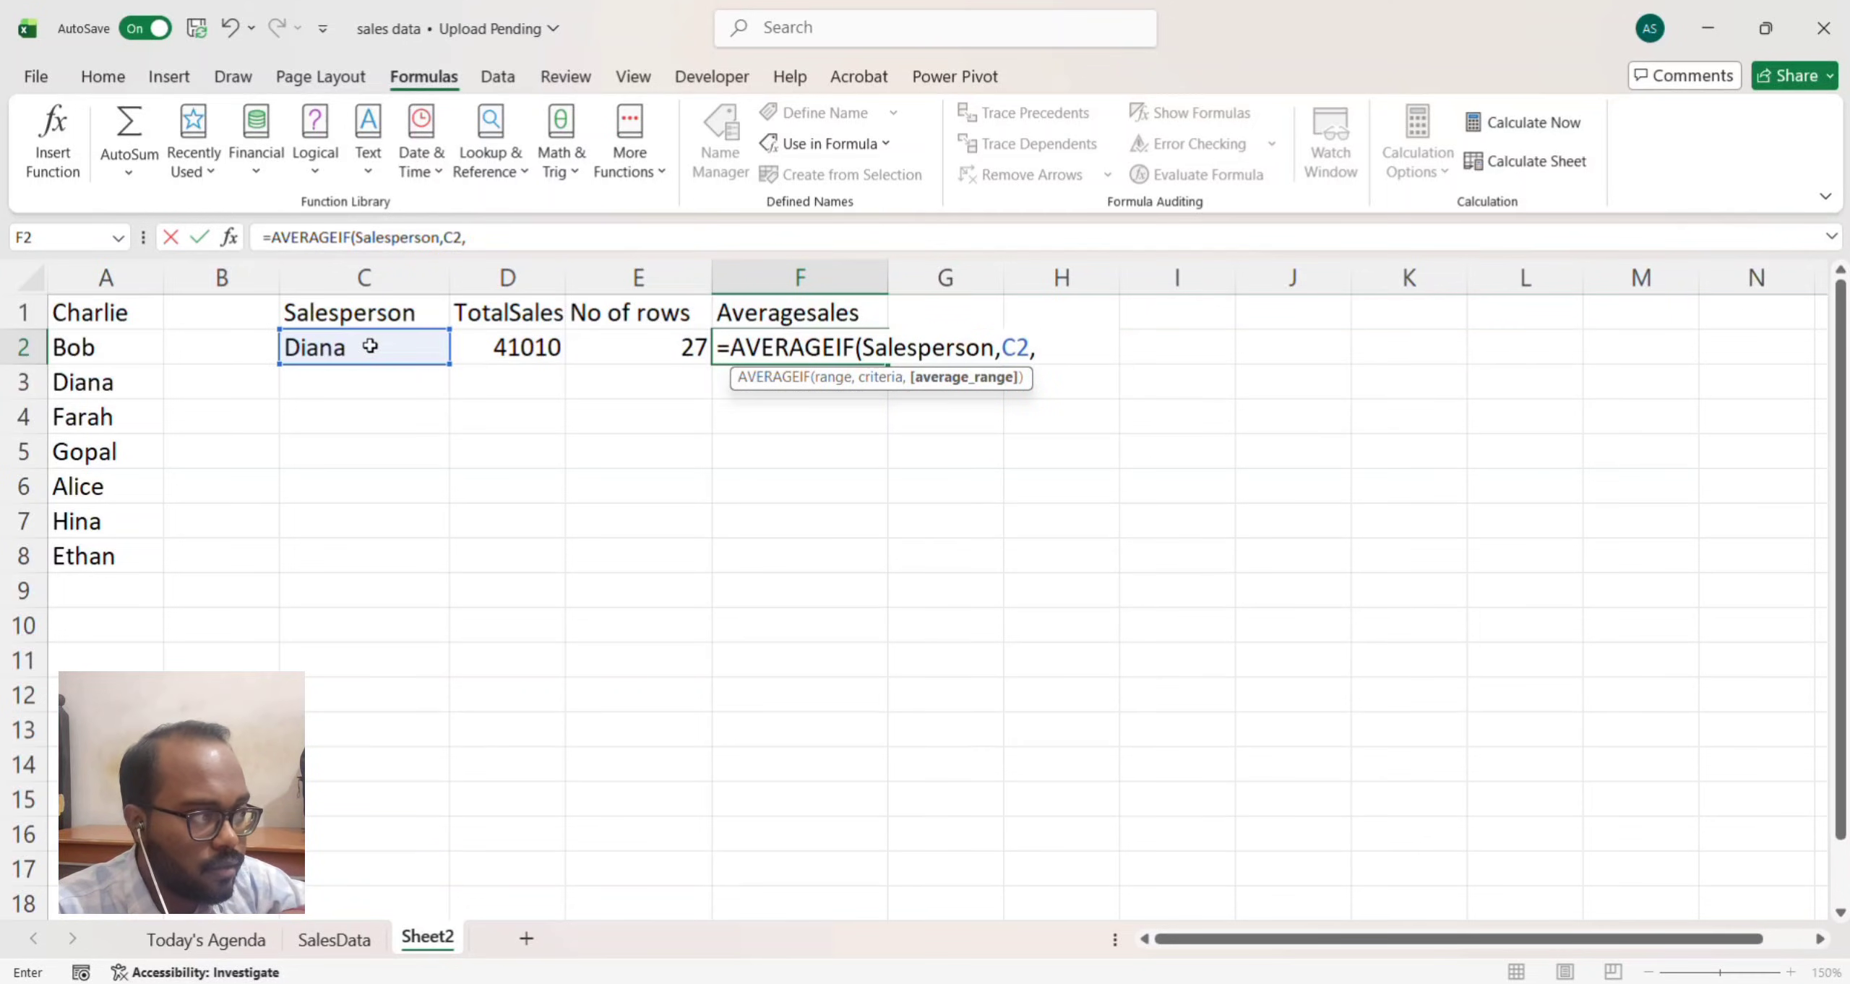
{"action": "type", "text": "Tota"}
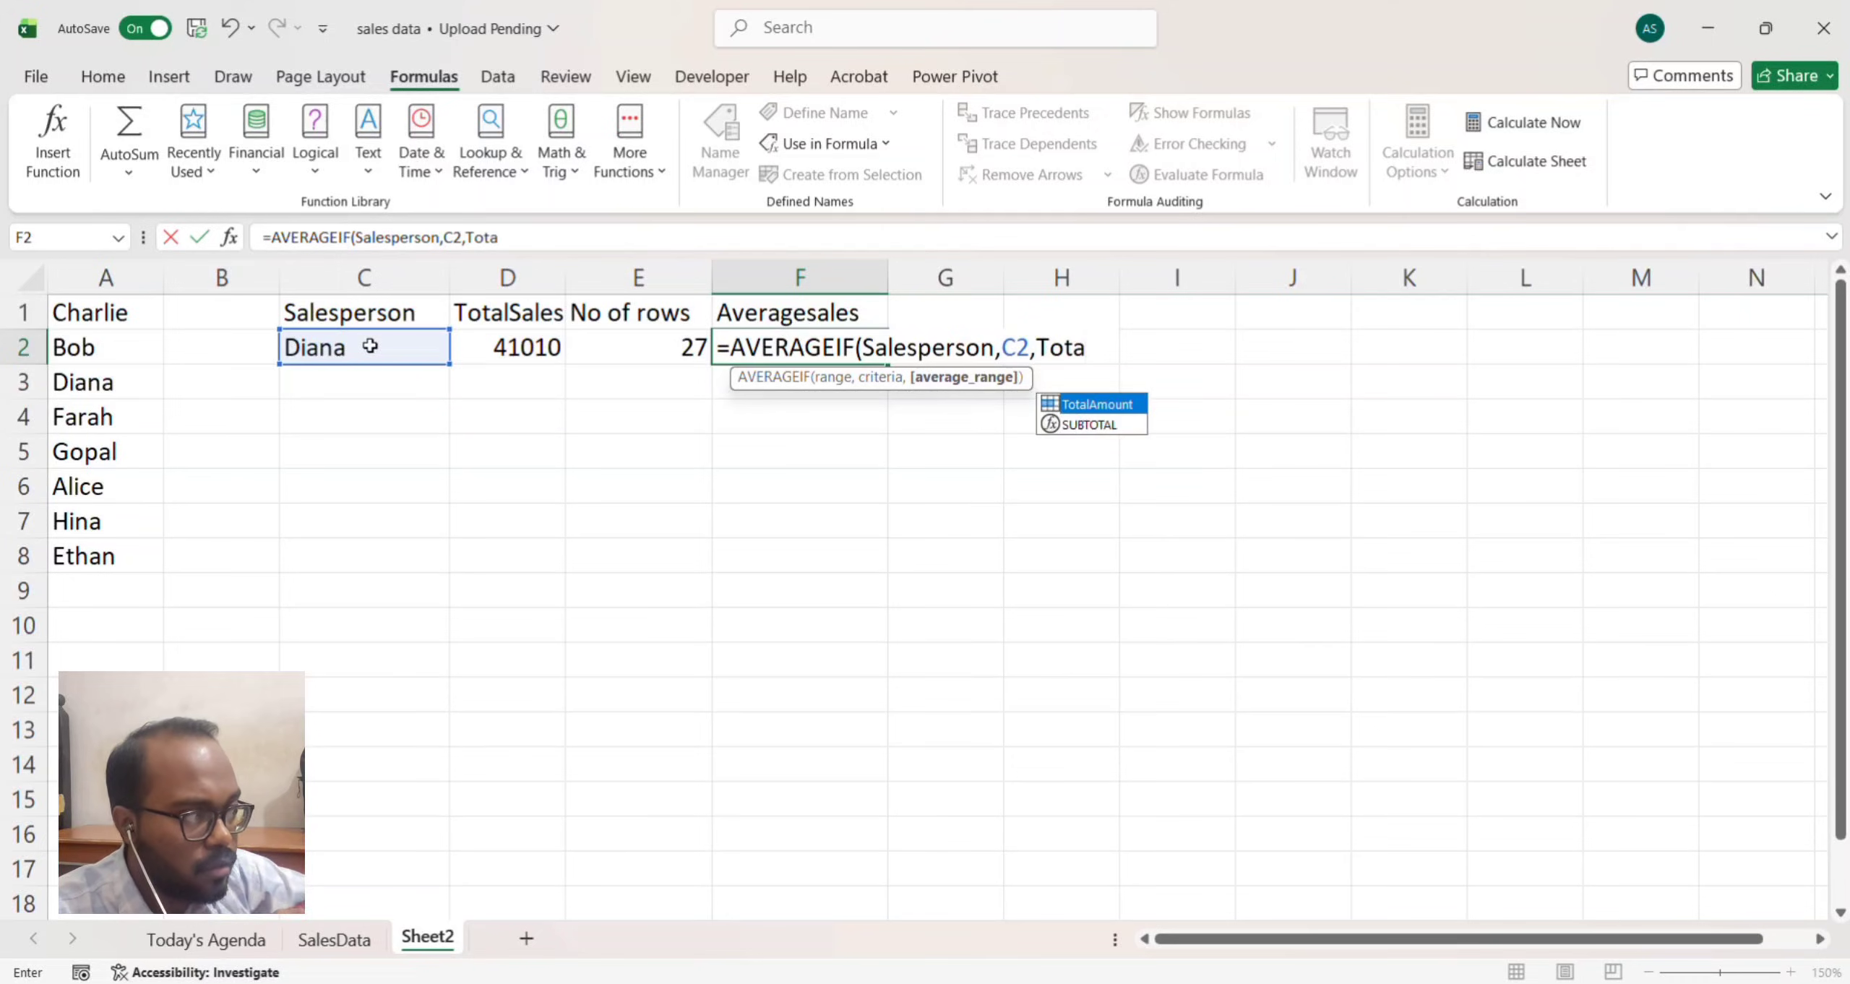
{"action": "key", "text": "Tab"}
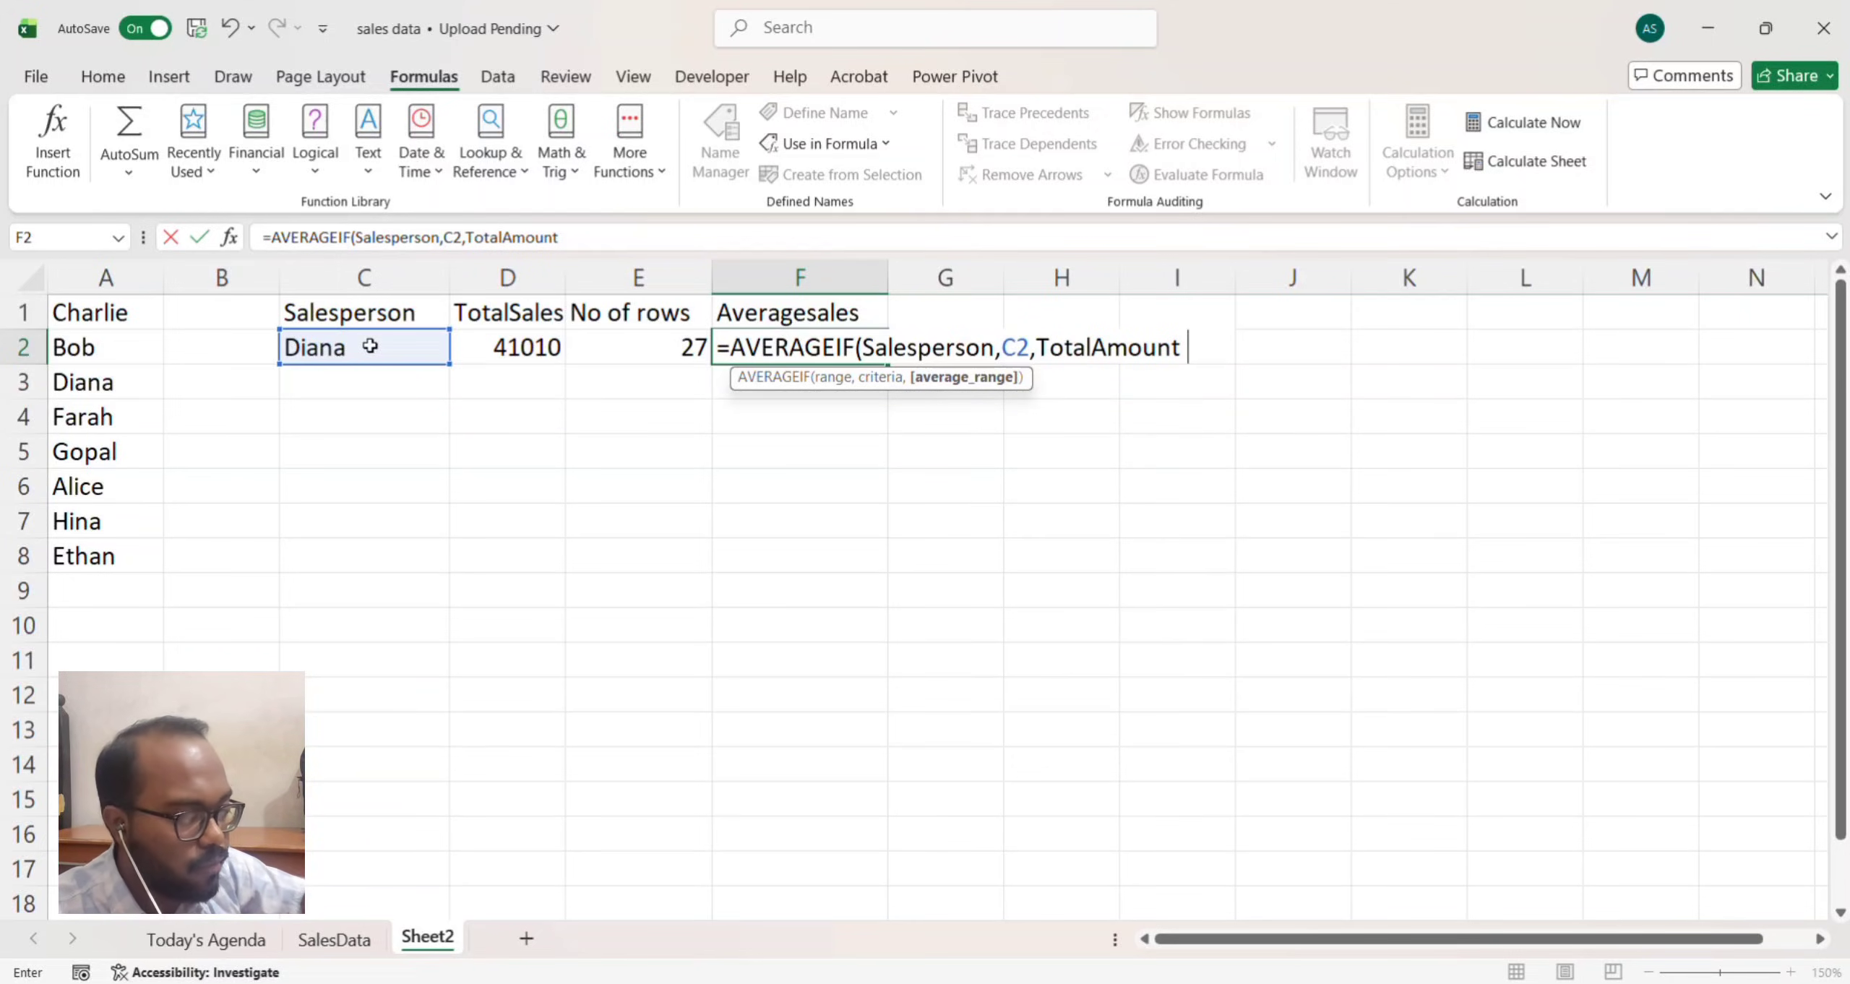
{"action": "key", "text": "Return"}
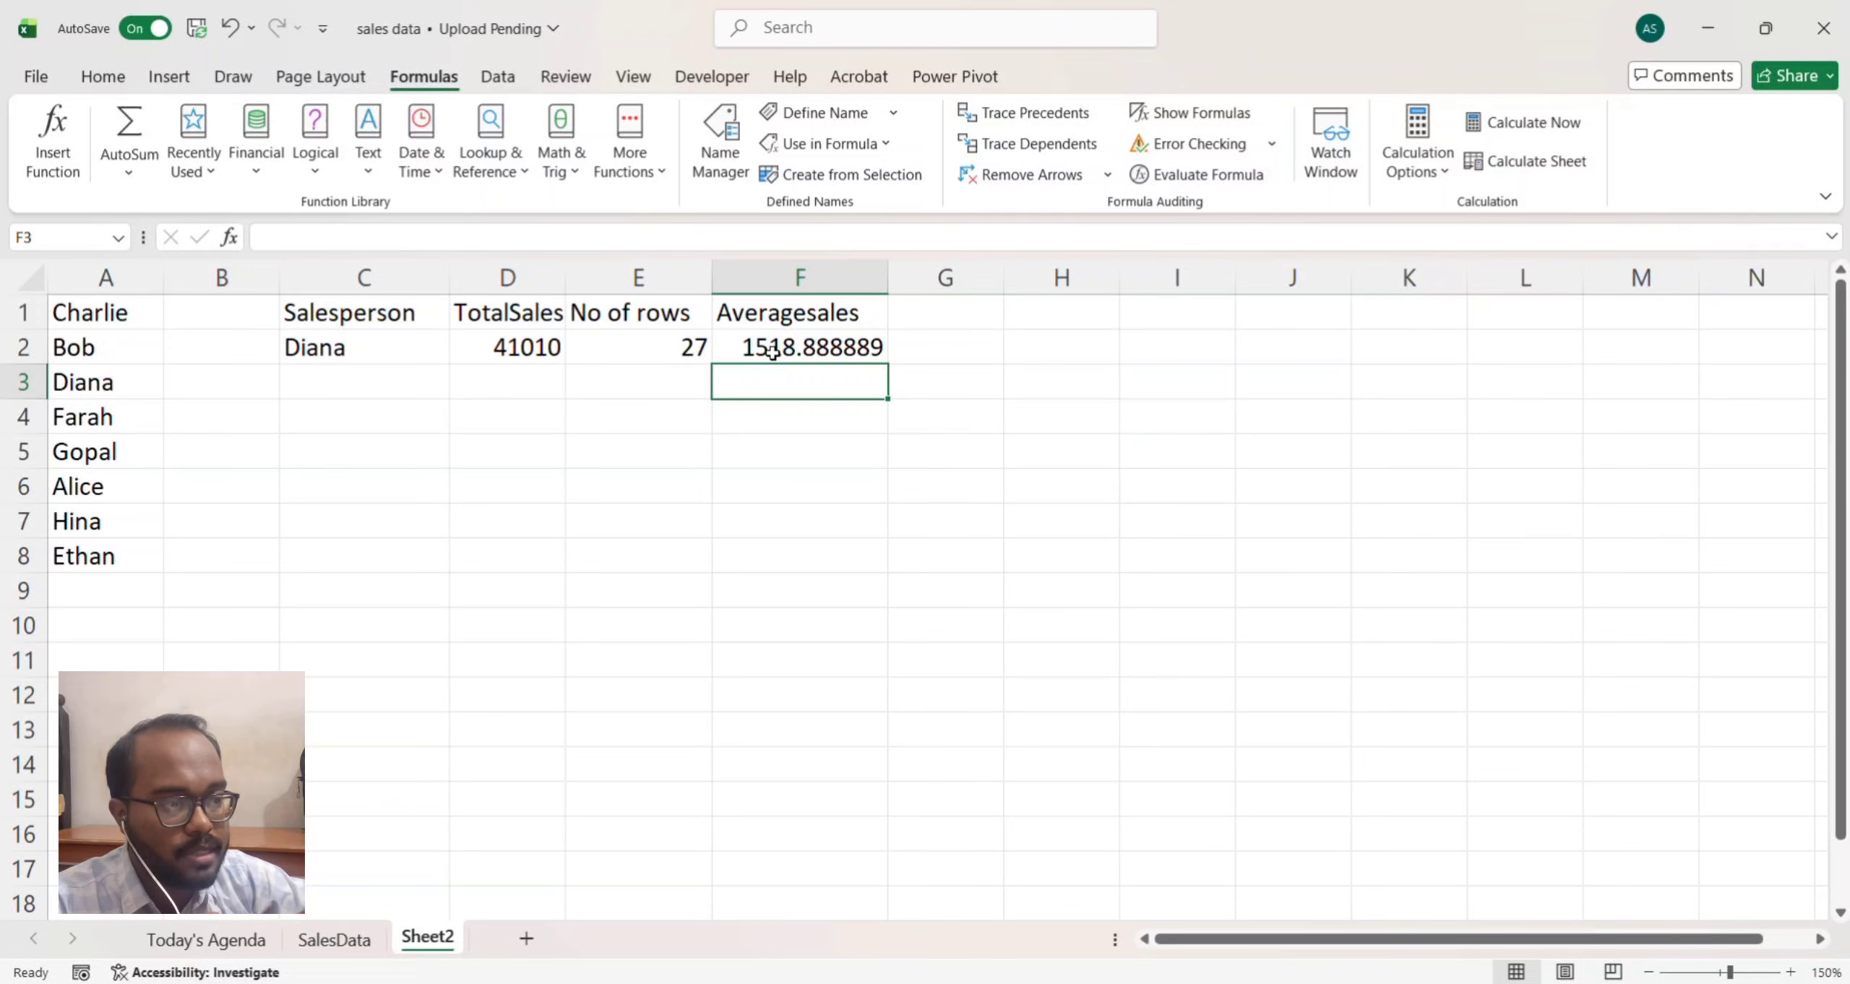
Step: Choose the fourth salesperson from the list in C2 to test the total, row count and average
{"action": "left_click", "coordinate": [413, 355]}
{"action": "left_click", "coordinate": [460, 353]}
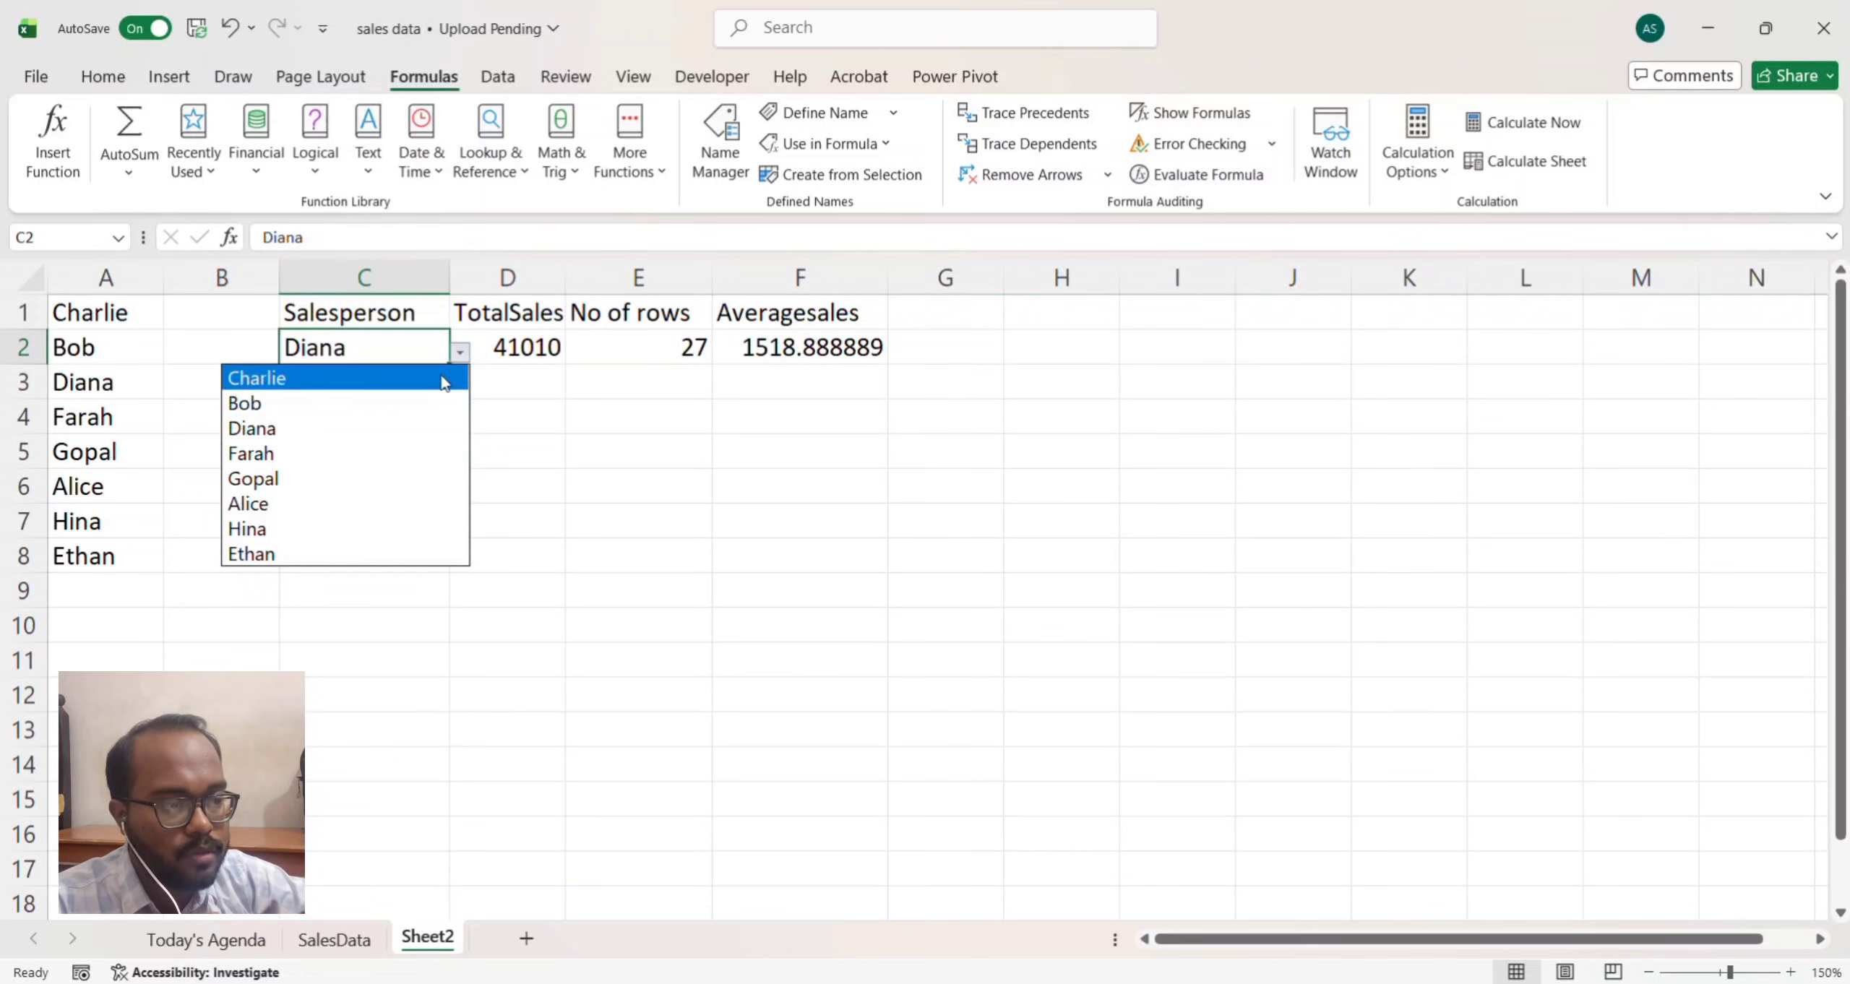
{"action": "left_click", "coordinate": [370, 455]}
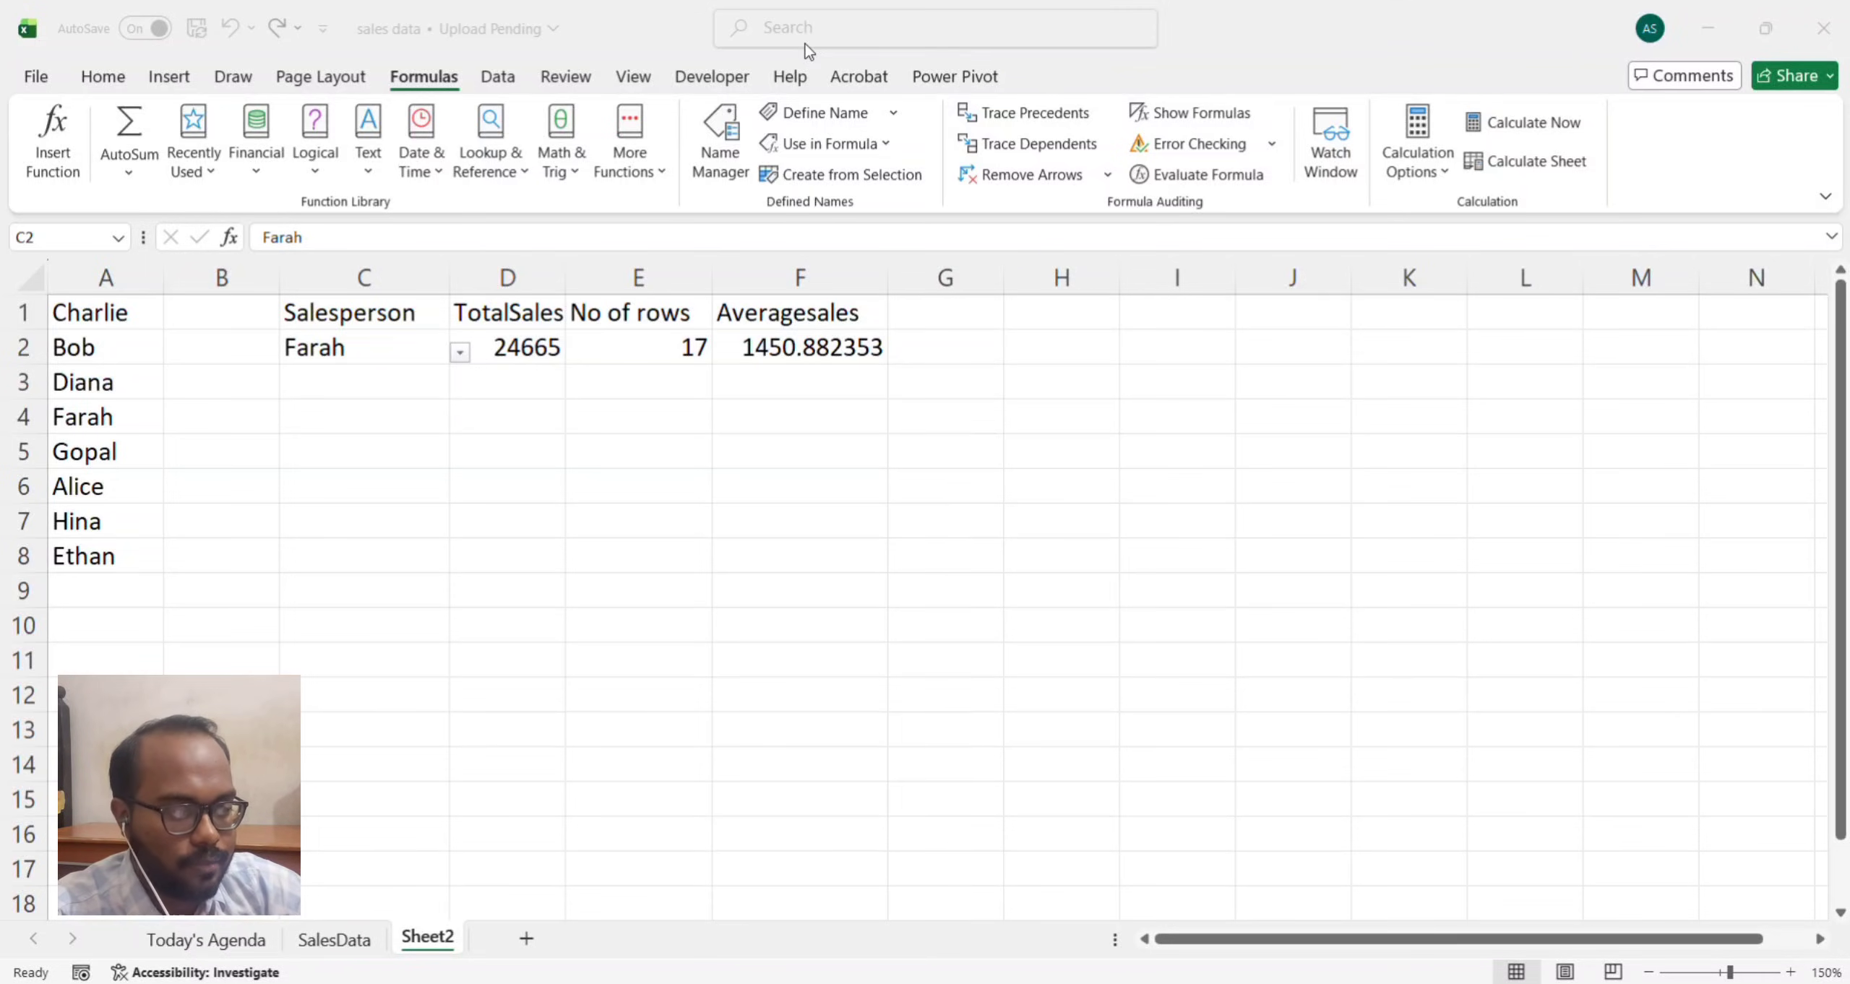
Step: Select the Salesperson and Product block D6:E13 on the SalesData sheet to examine its position relative to A4
{"action": "left_click", "coordinate": [325, 932]}
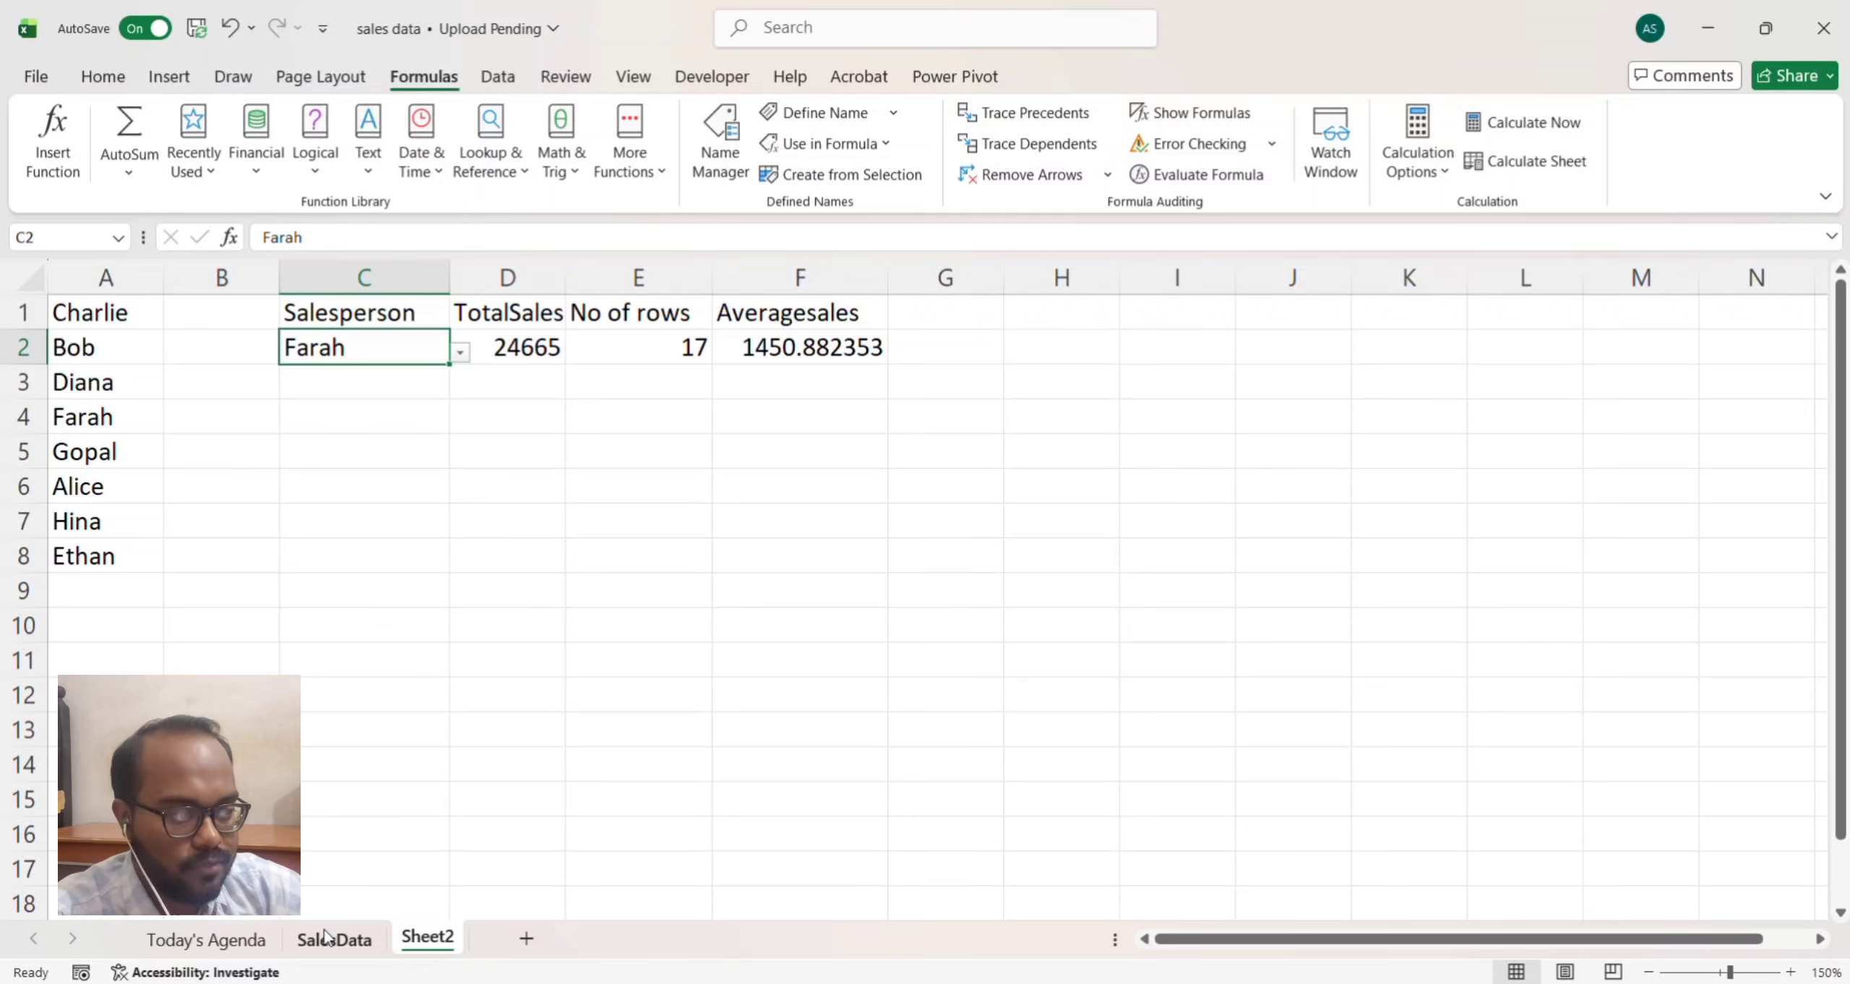
{"action": "left_click", "coordinate": [325, 937]}
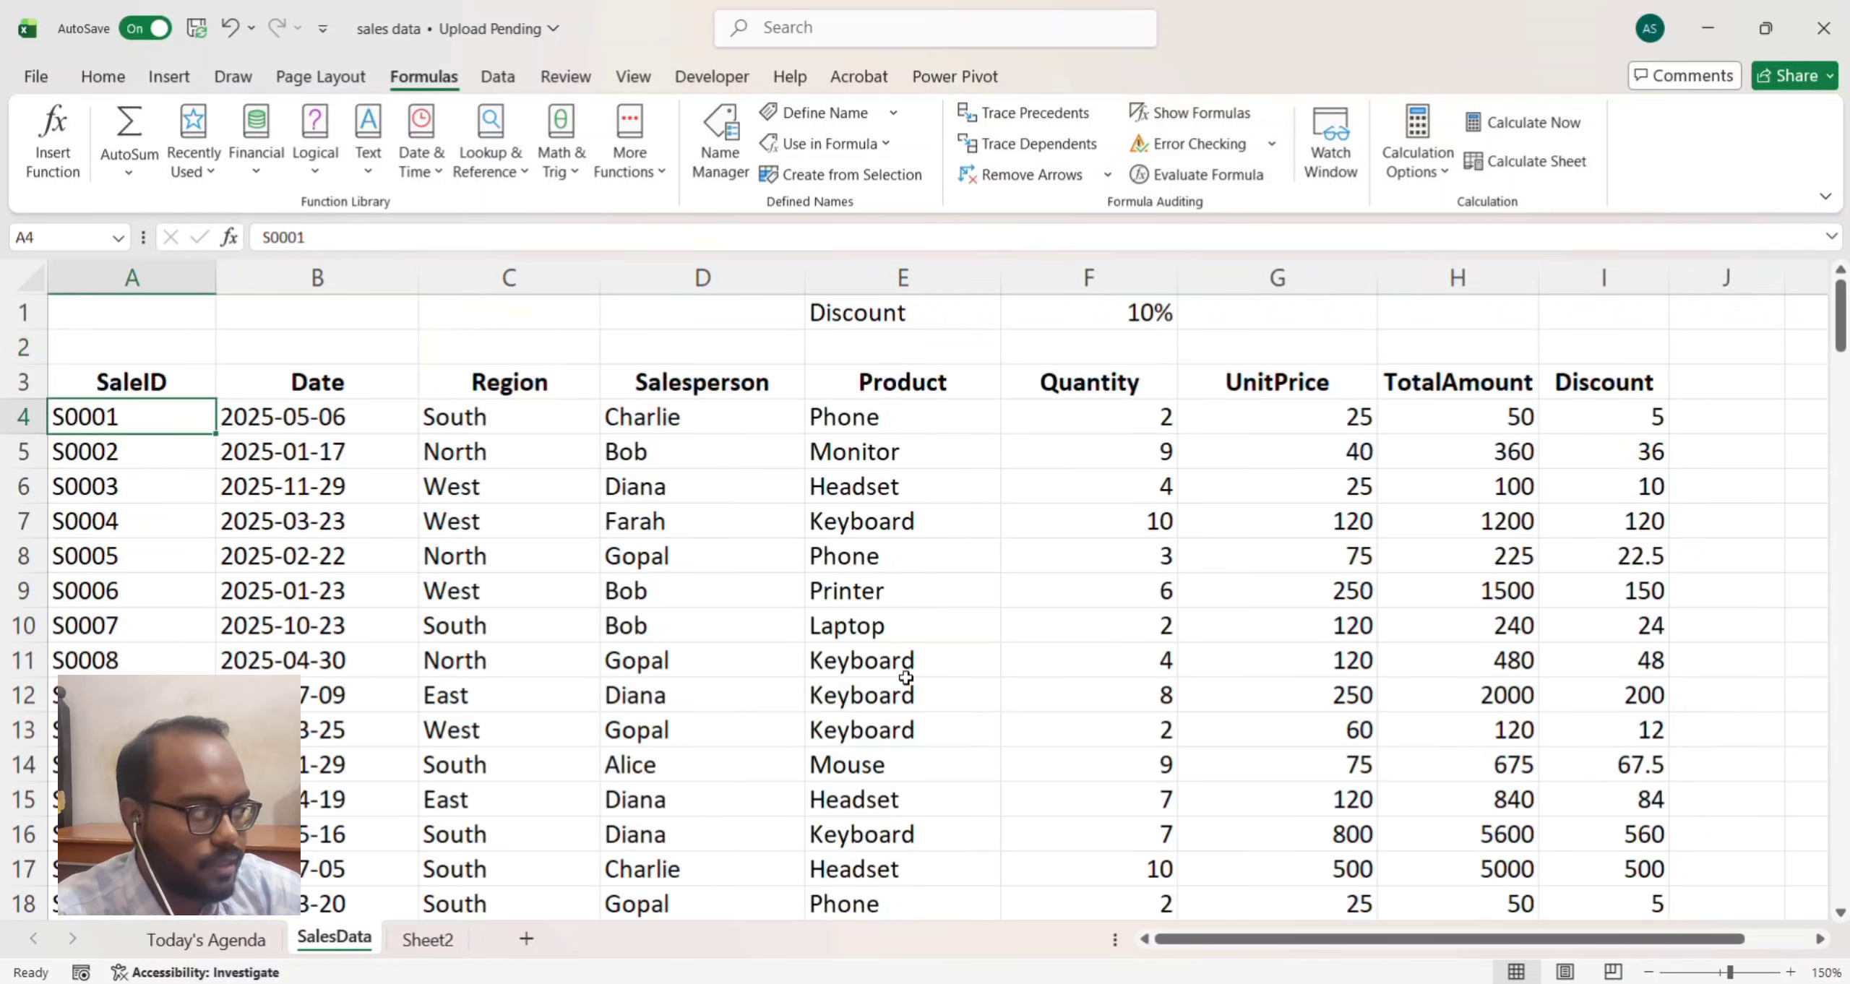
{"action": "left_click", "coordinate": [1648, 972]}
{"action": "left_click", "coordinate": [1648, 971]}
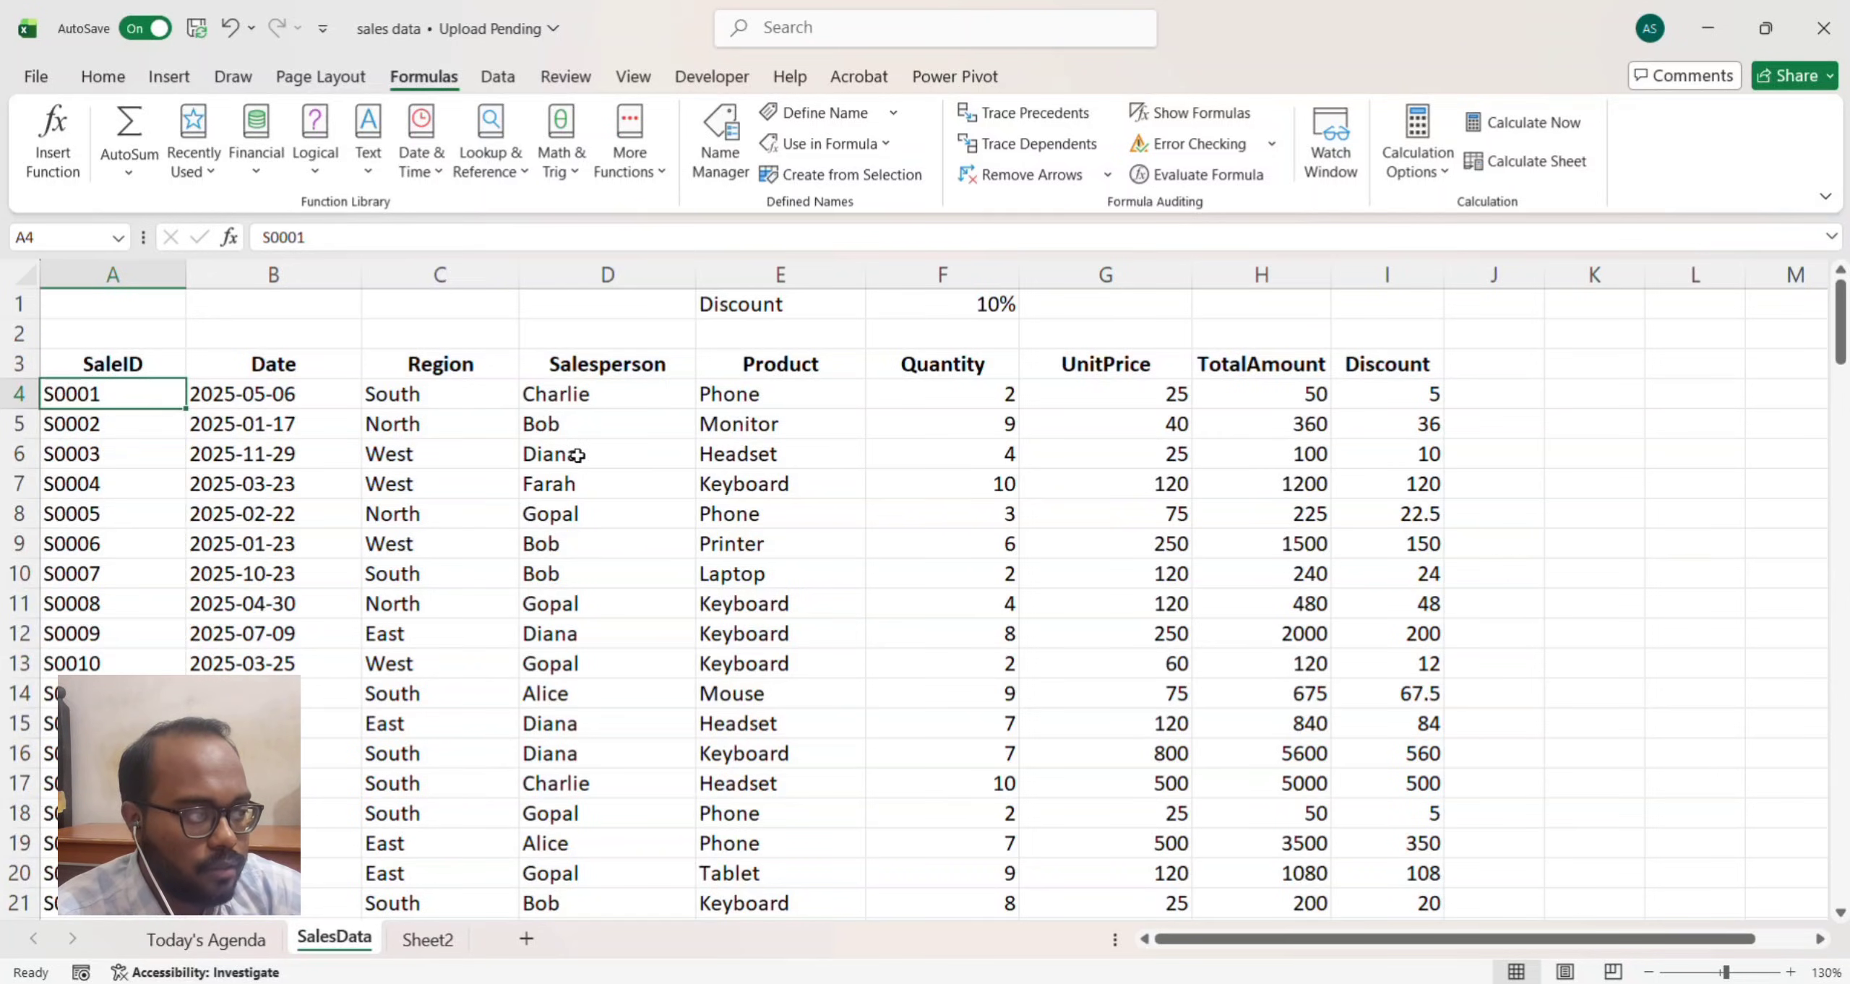
{"action": "left_click_drag", "start_coordinate": [577, 455], "coordinate": [725, 663]}
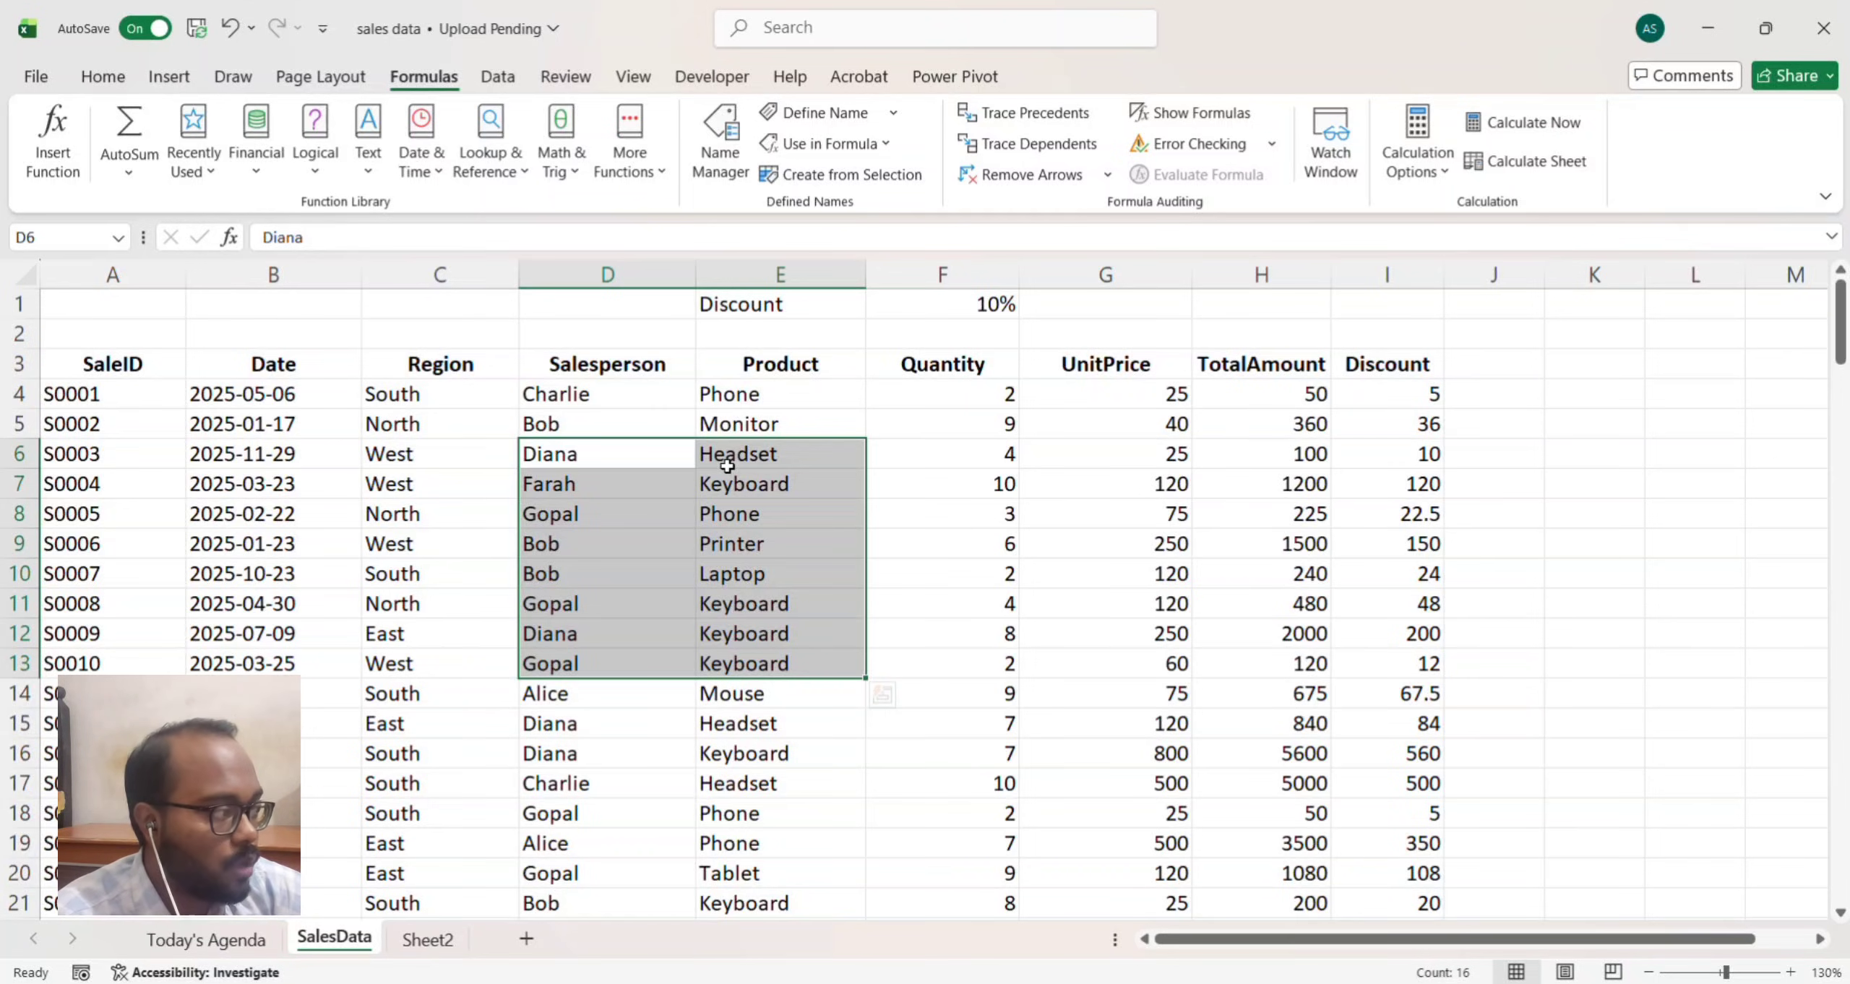
Step: Enter the formula =OFFSET(A4,2,3,8,2) in K4 to return an 8-row, 2-column block of the sales data
{"action": "left_click", "coordinate": [1581, 397]}
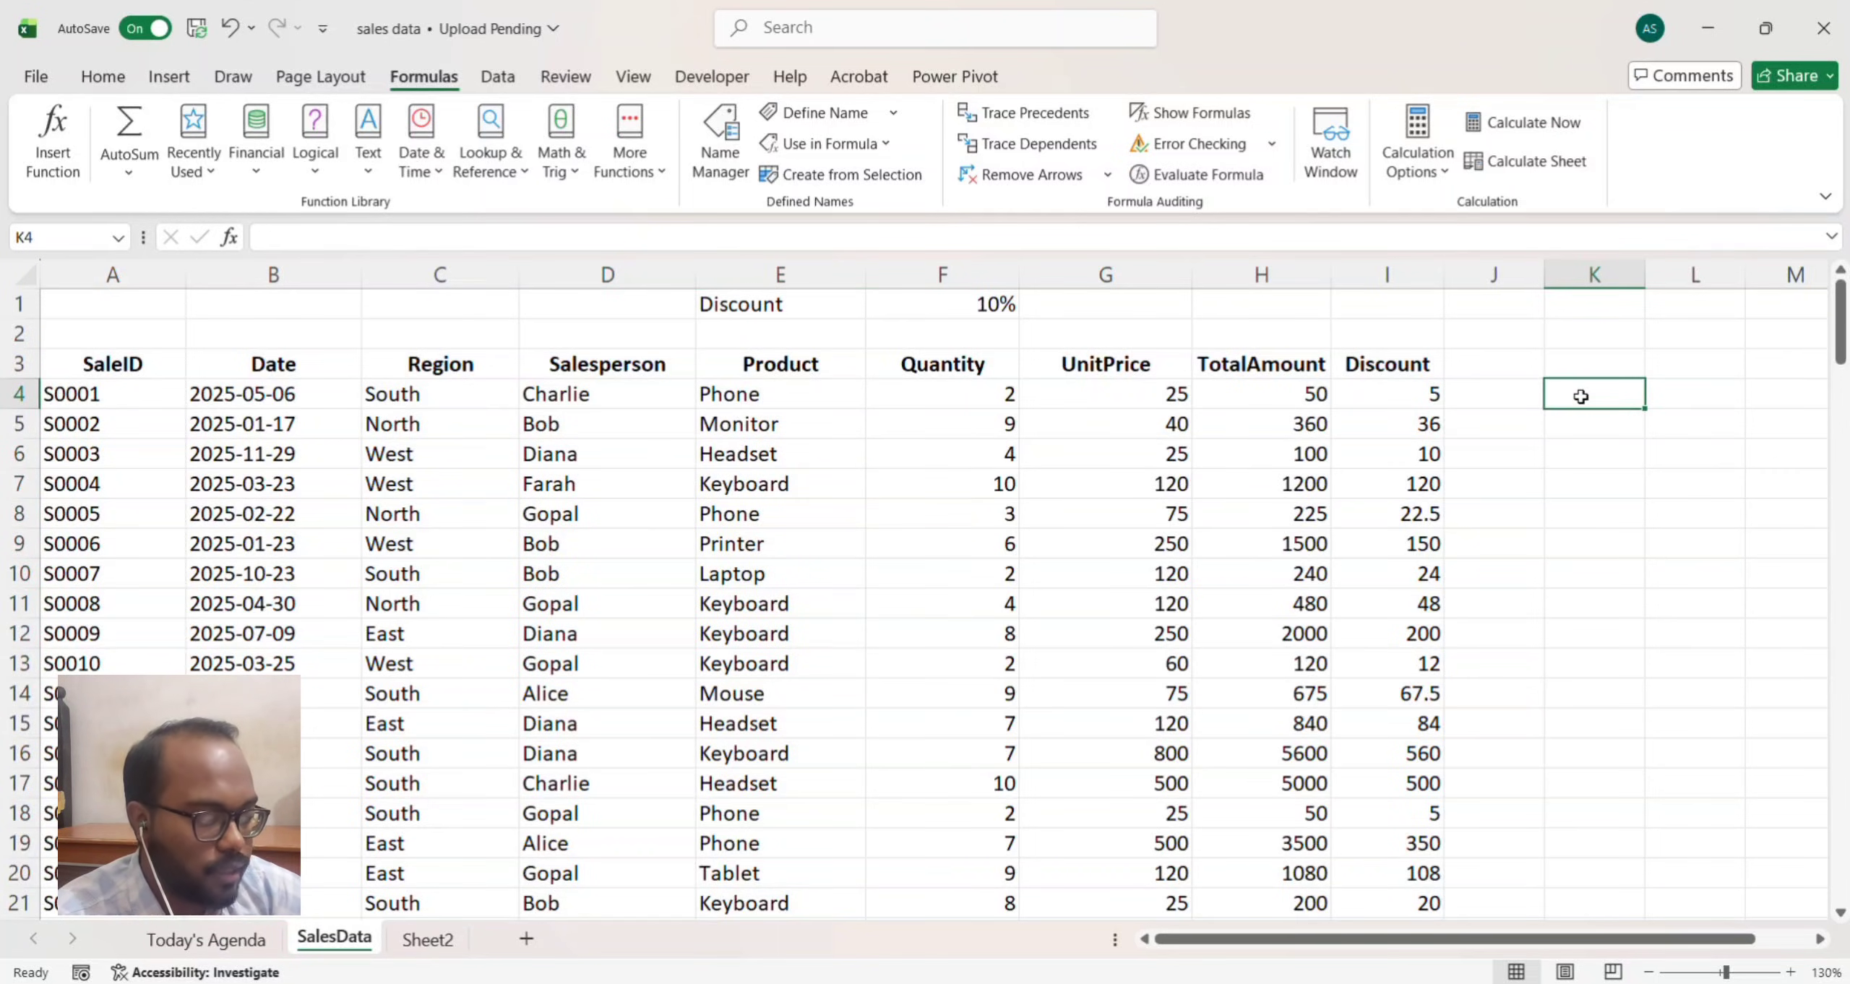
{"action": "type", "text": "="}
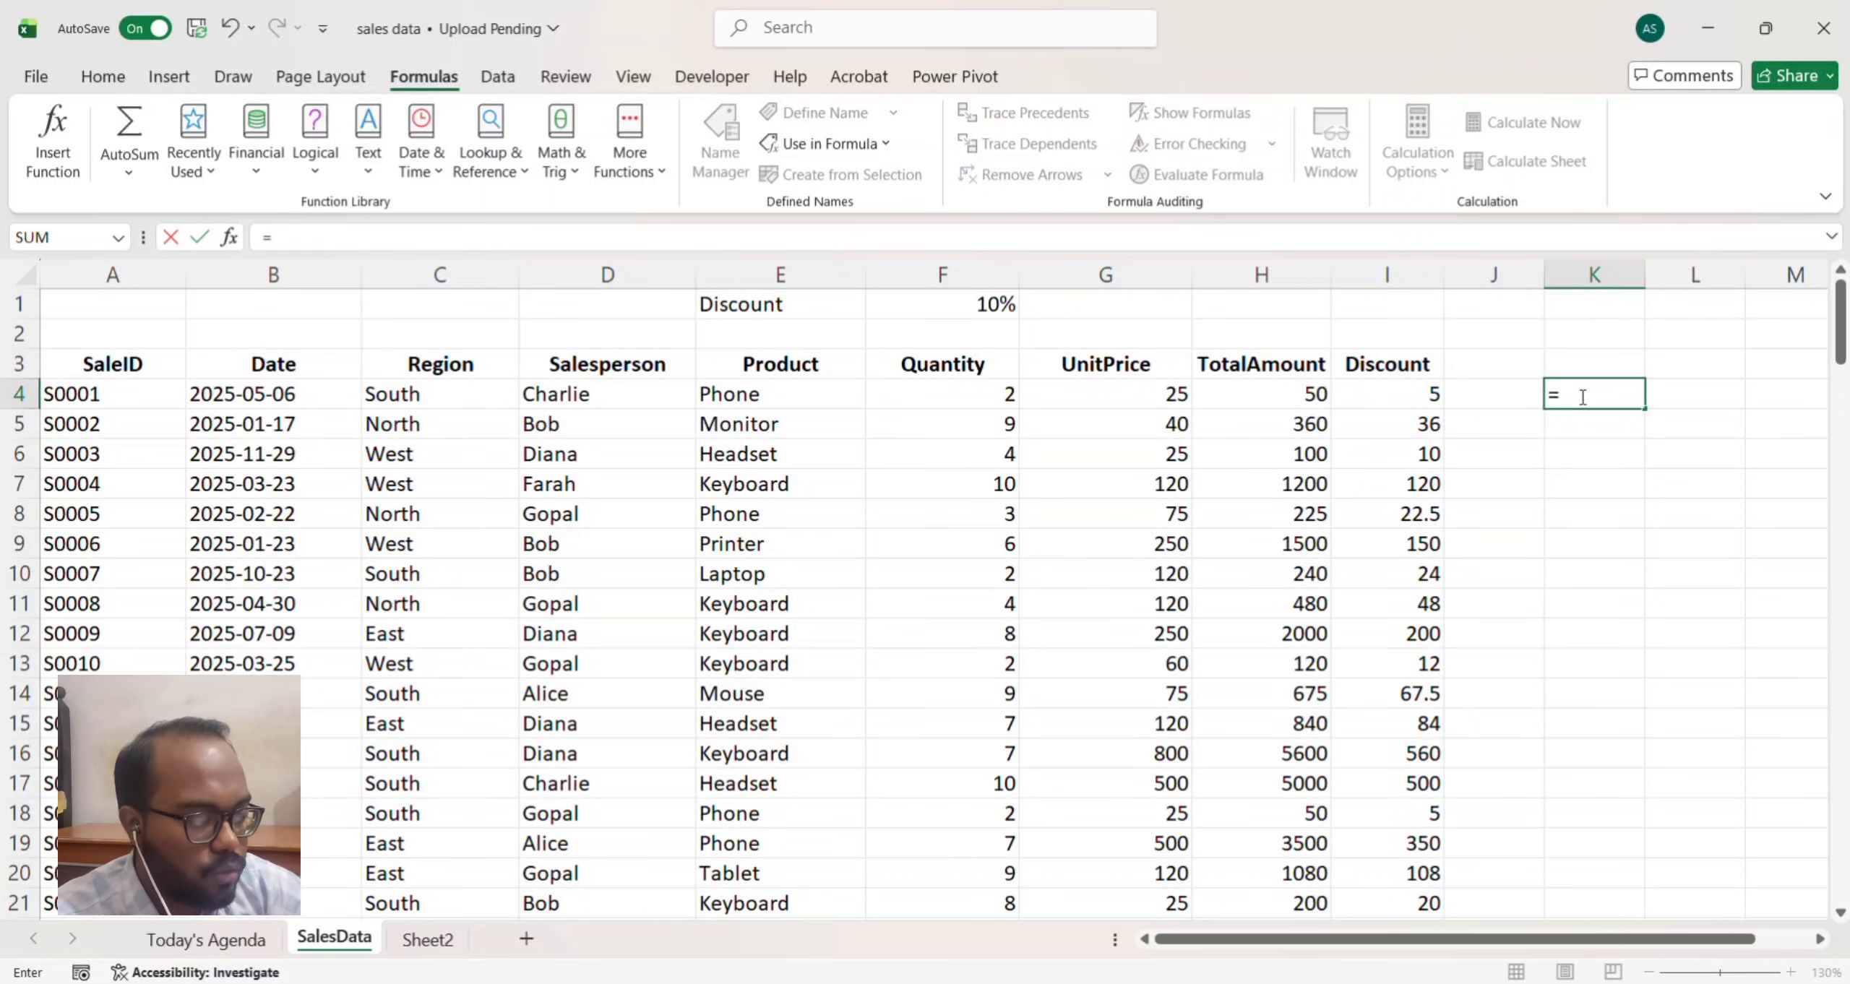
{"action": "type", "text": "OF"}
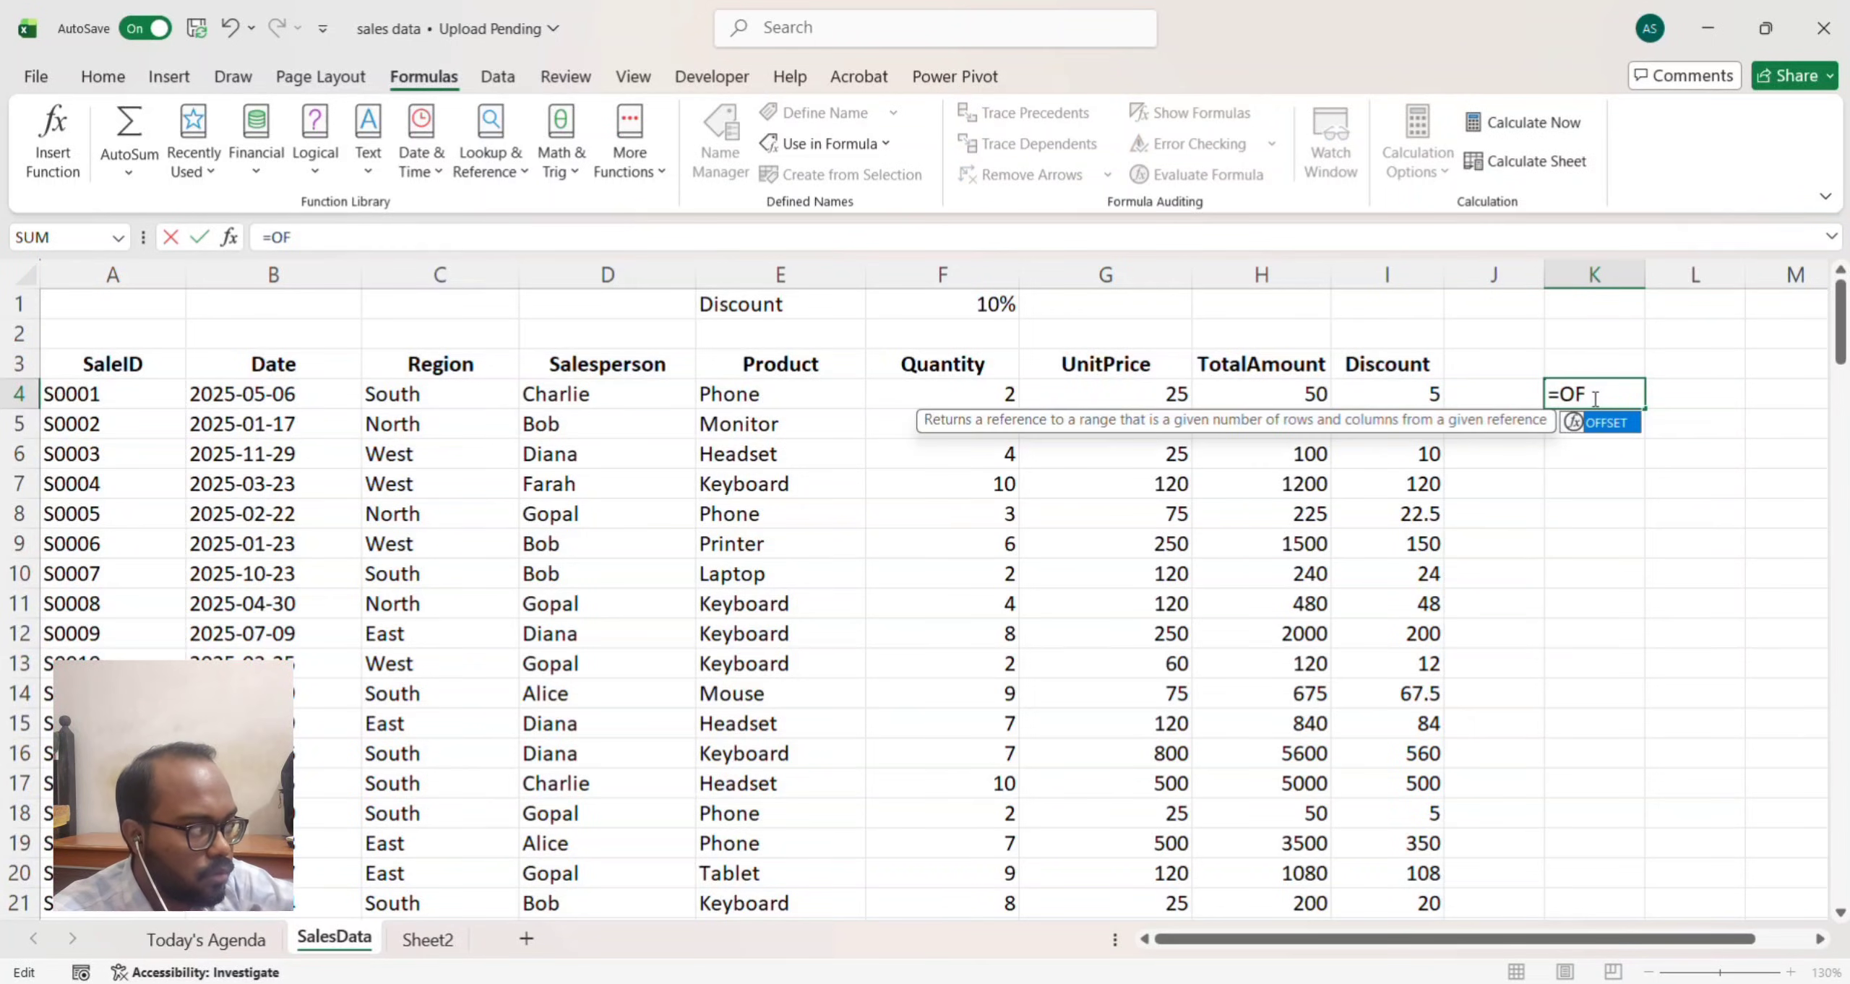
{"action": "key", "text": "Tab"}
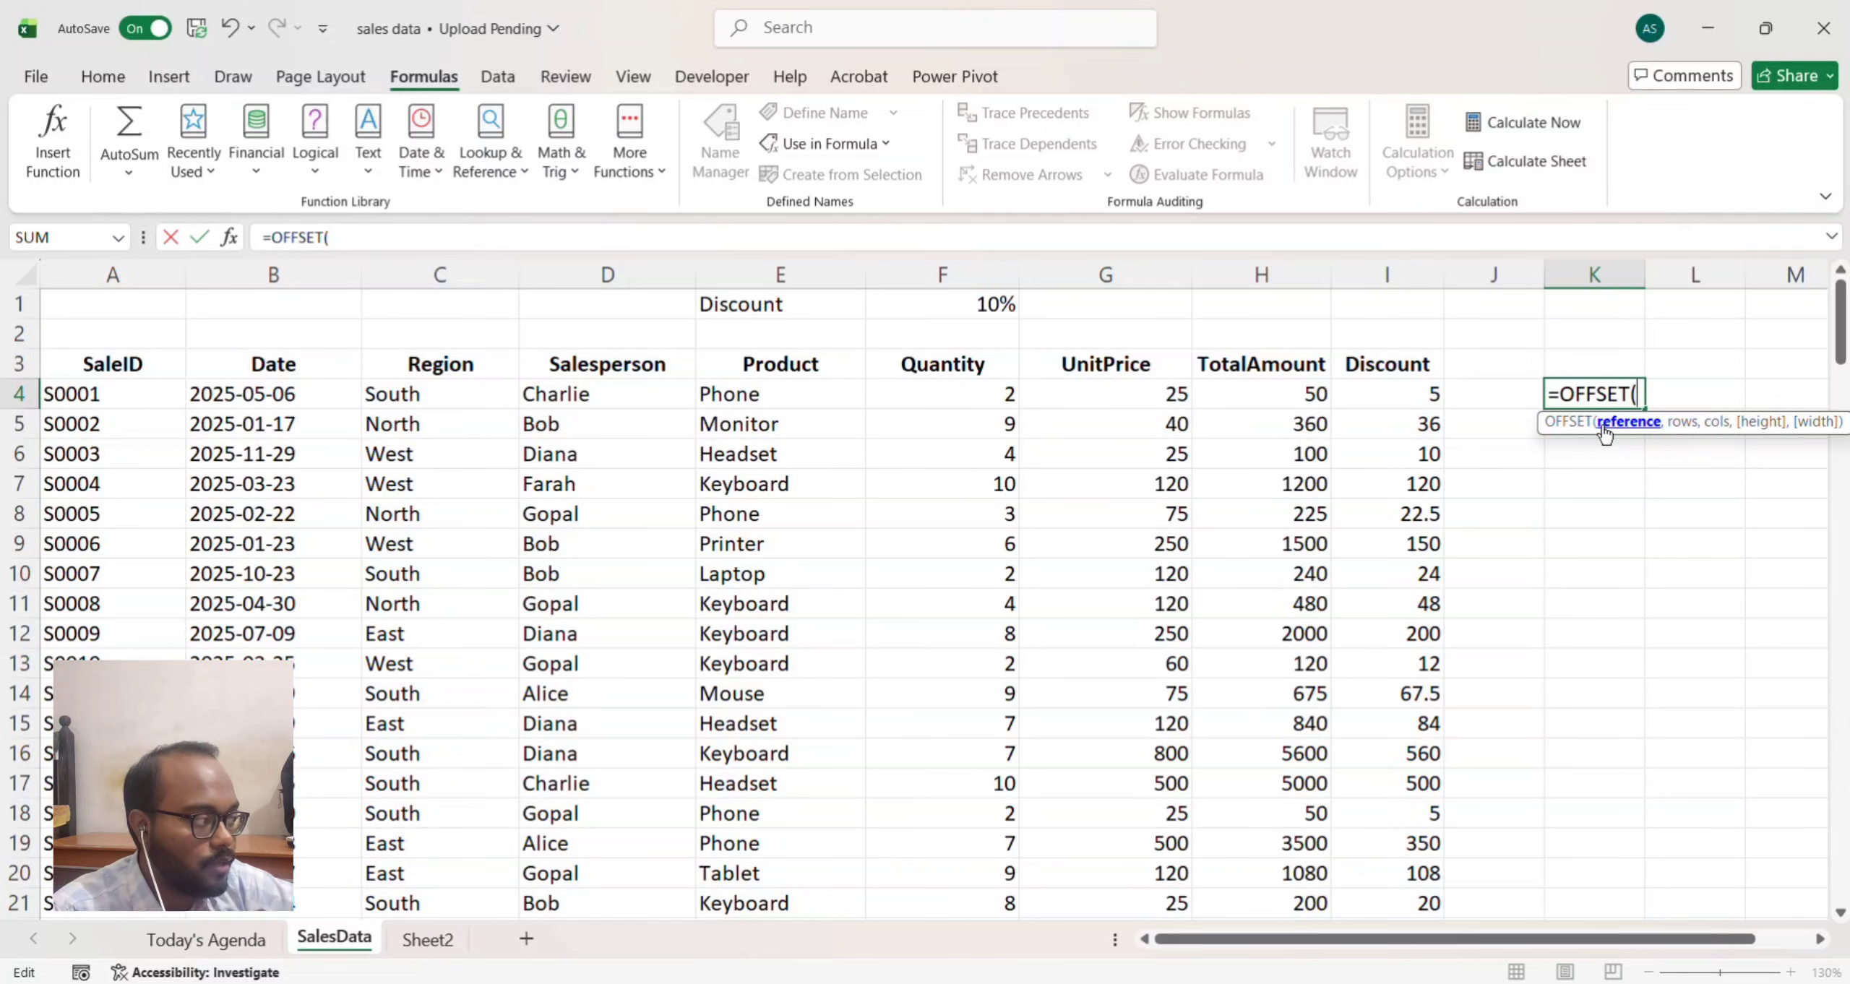
{"action": "left_click", "coordinate": [134, 396]}
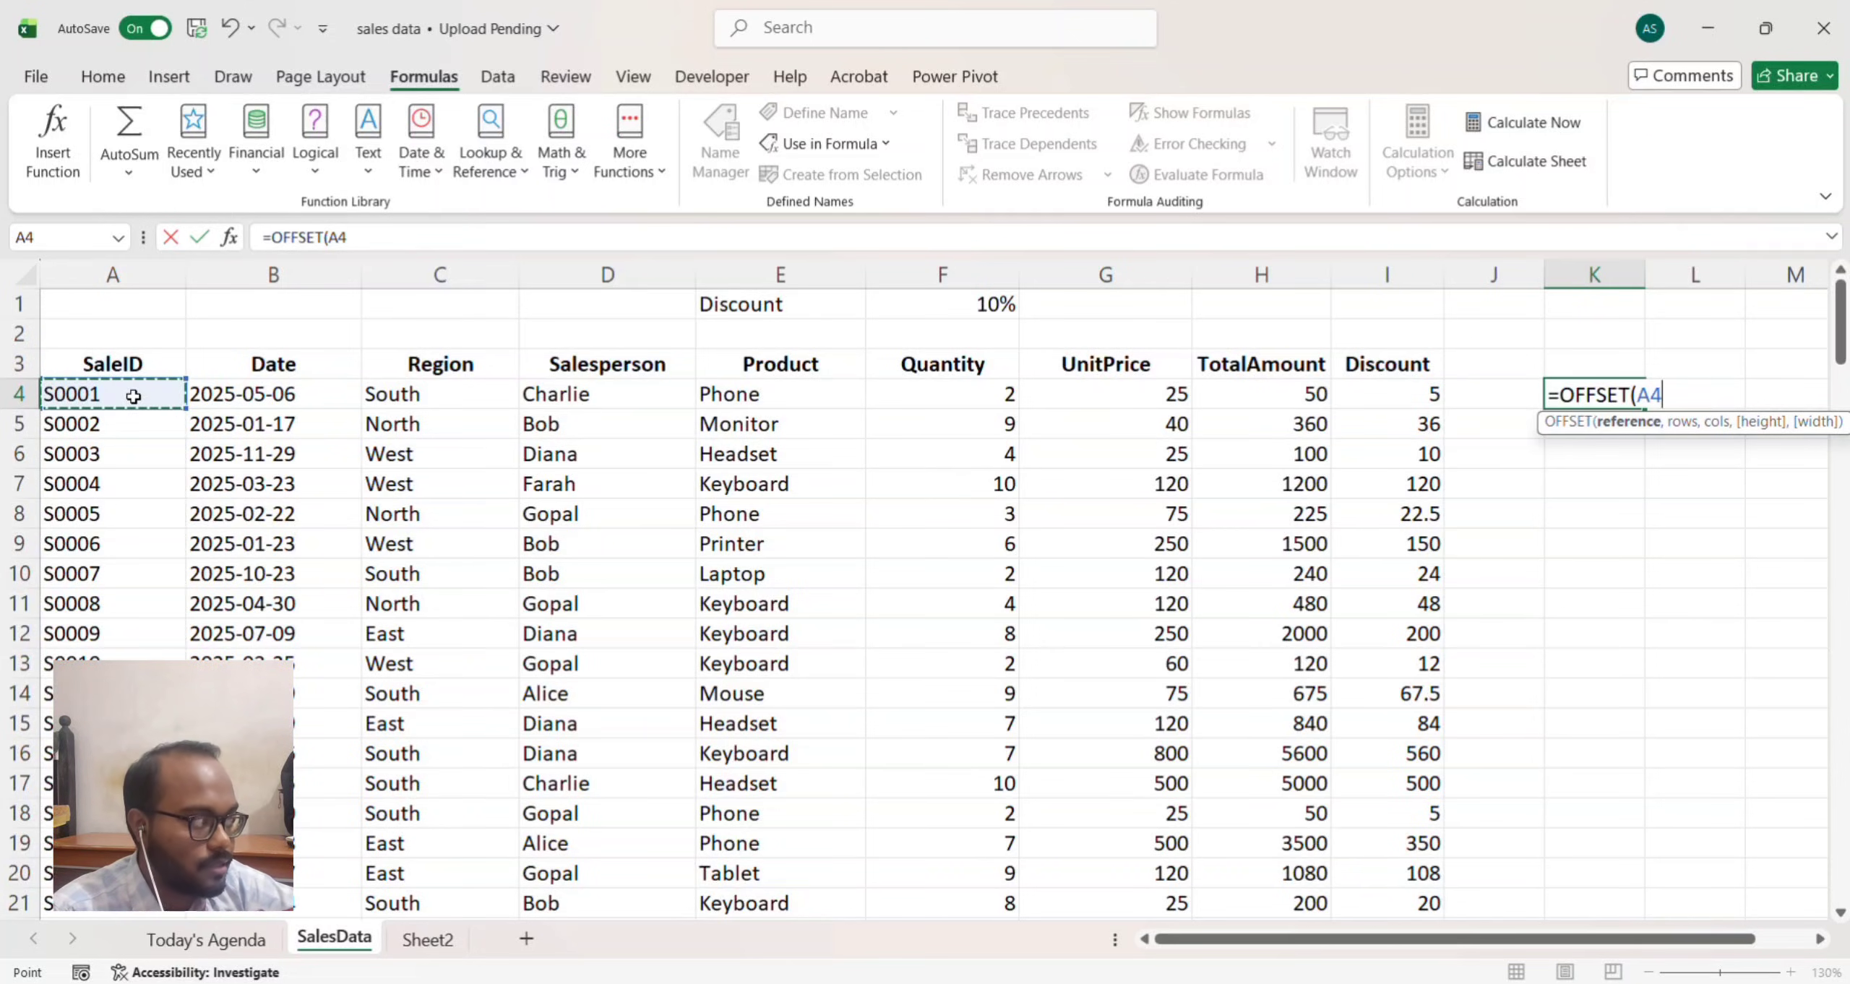
{"action": "type", "text": ","}
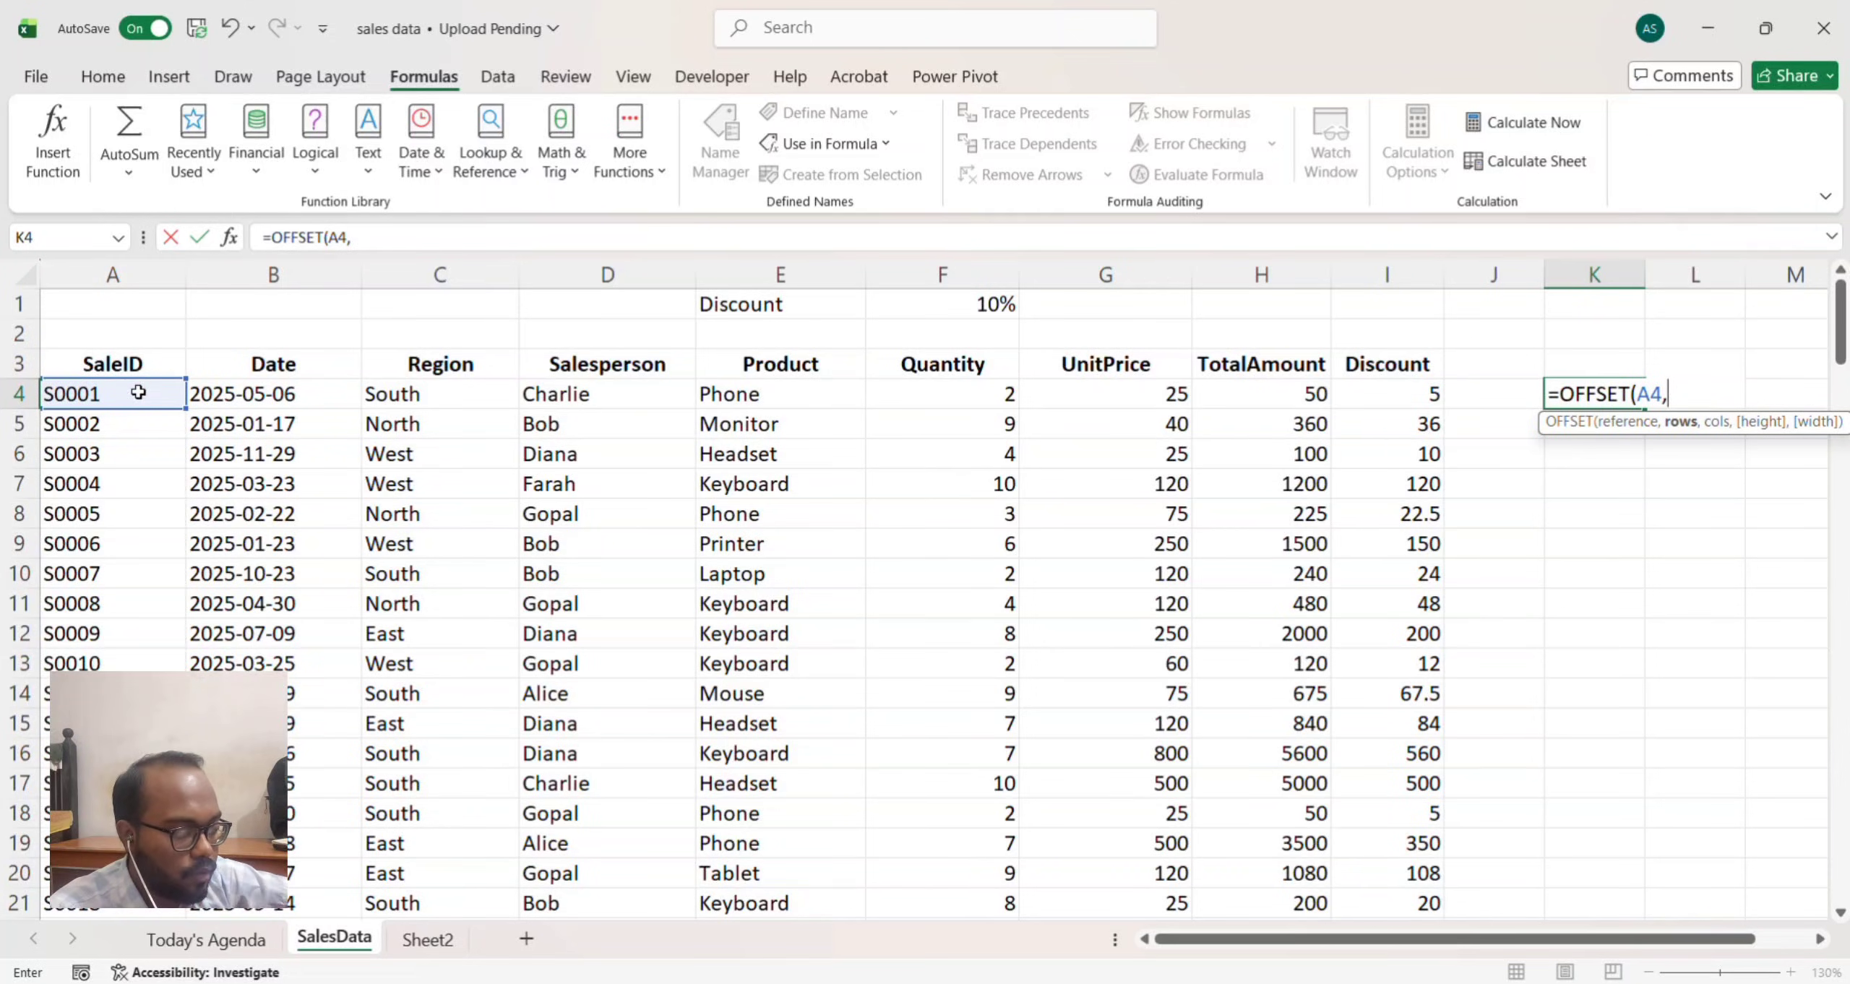
{"action": "type", "text": "2,3"}
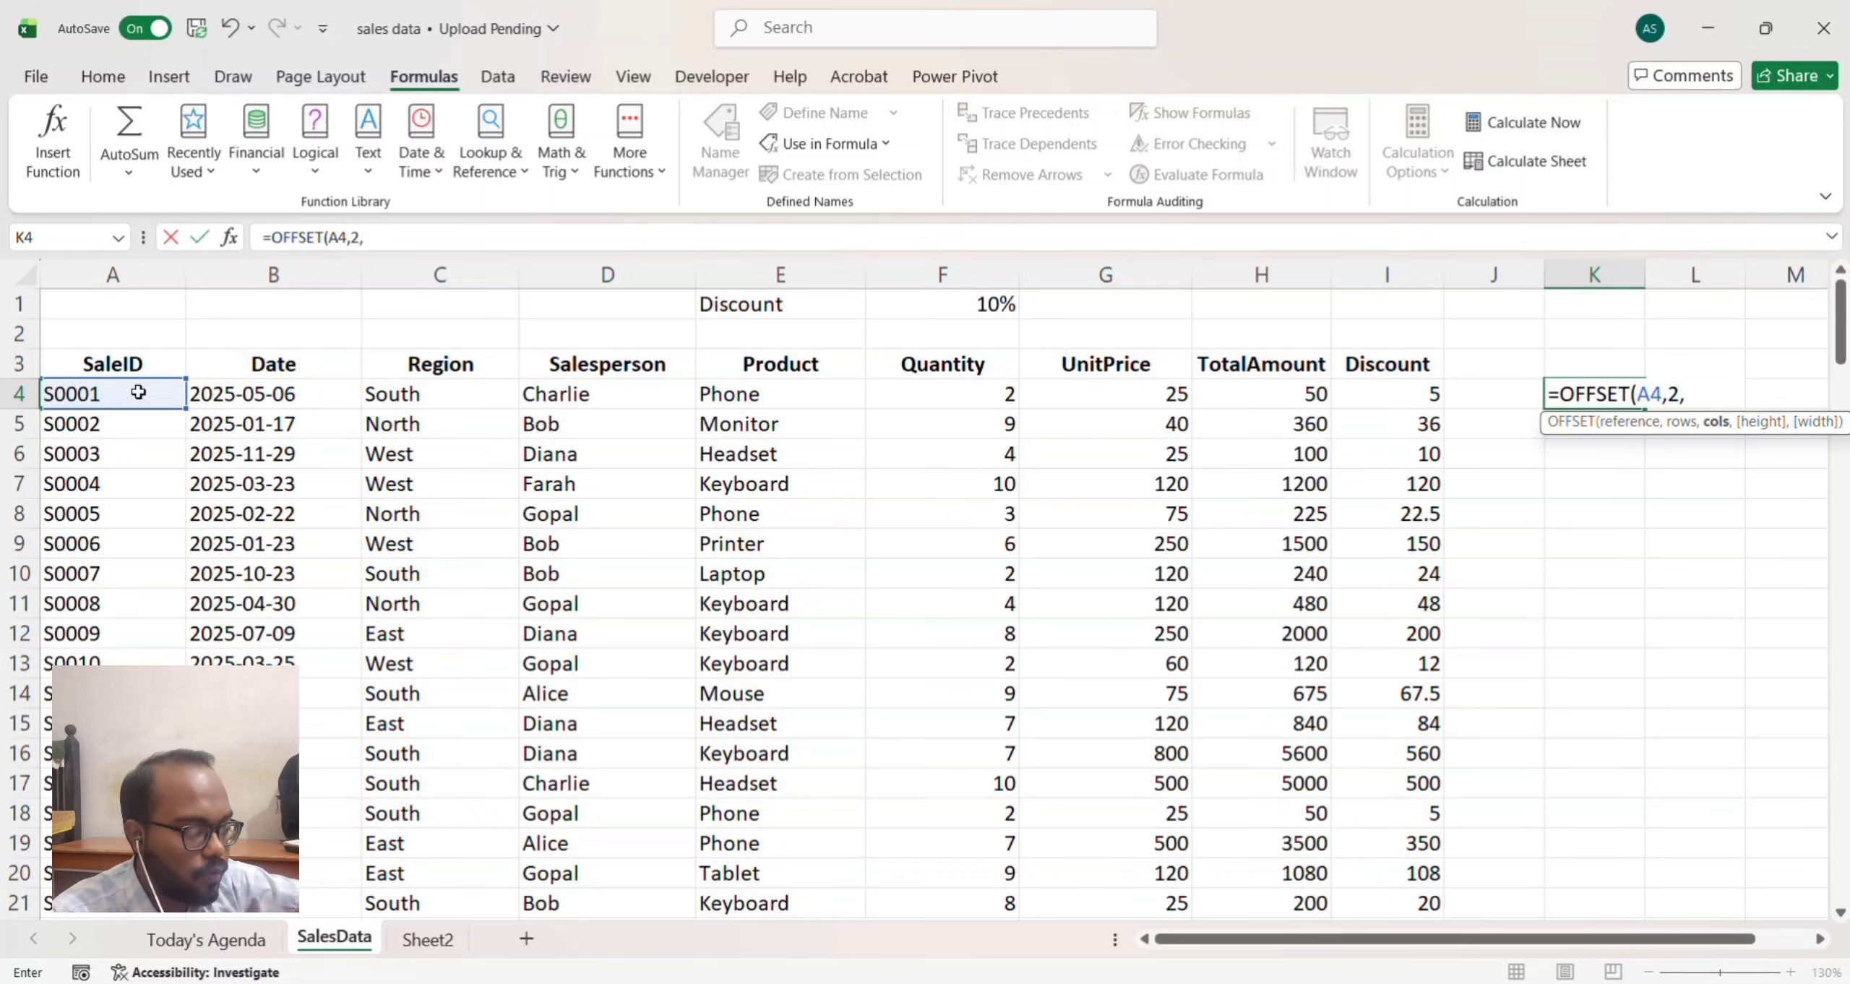
{"action": "type", "text": ","}
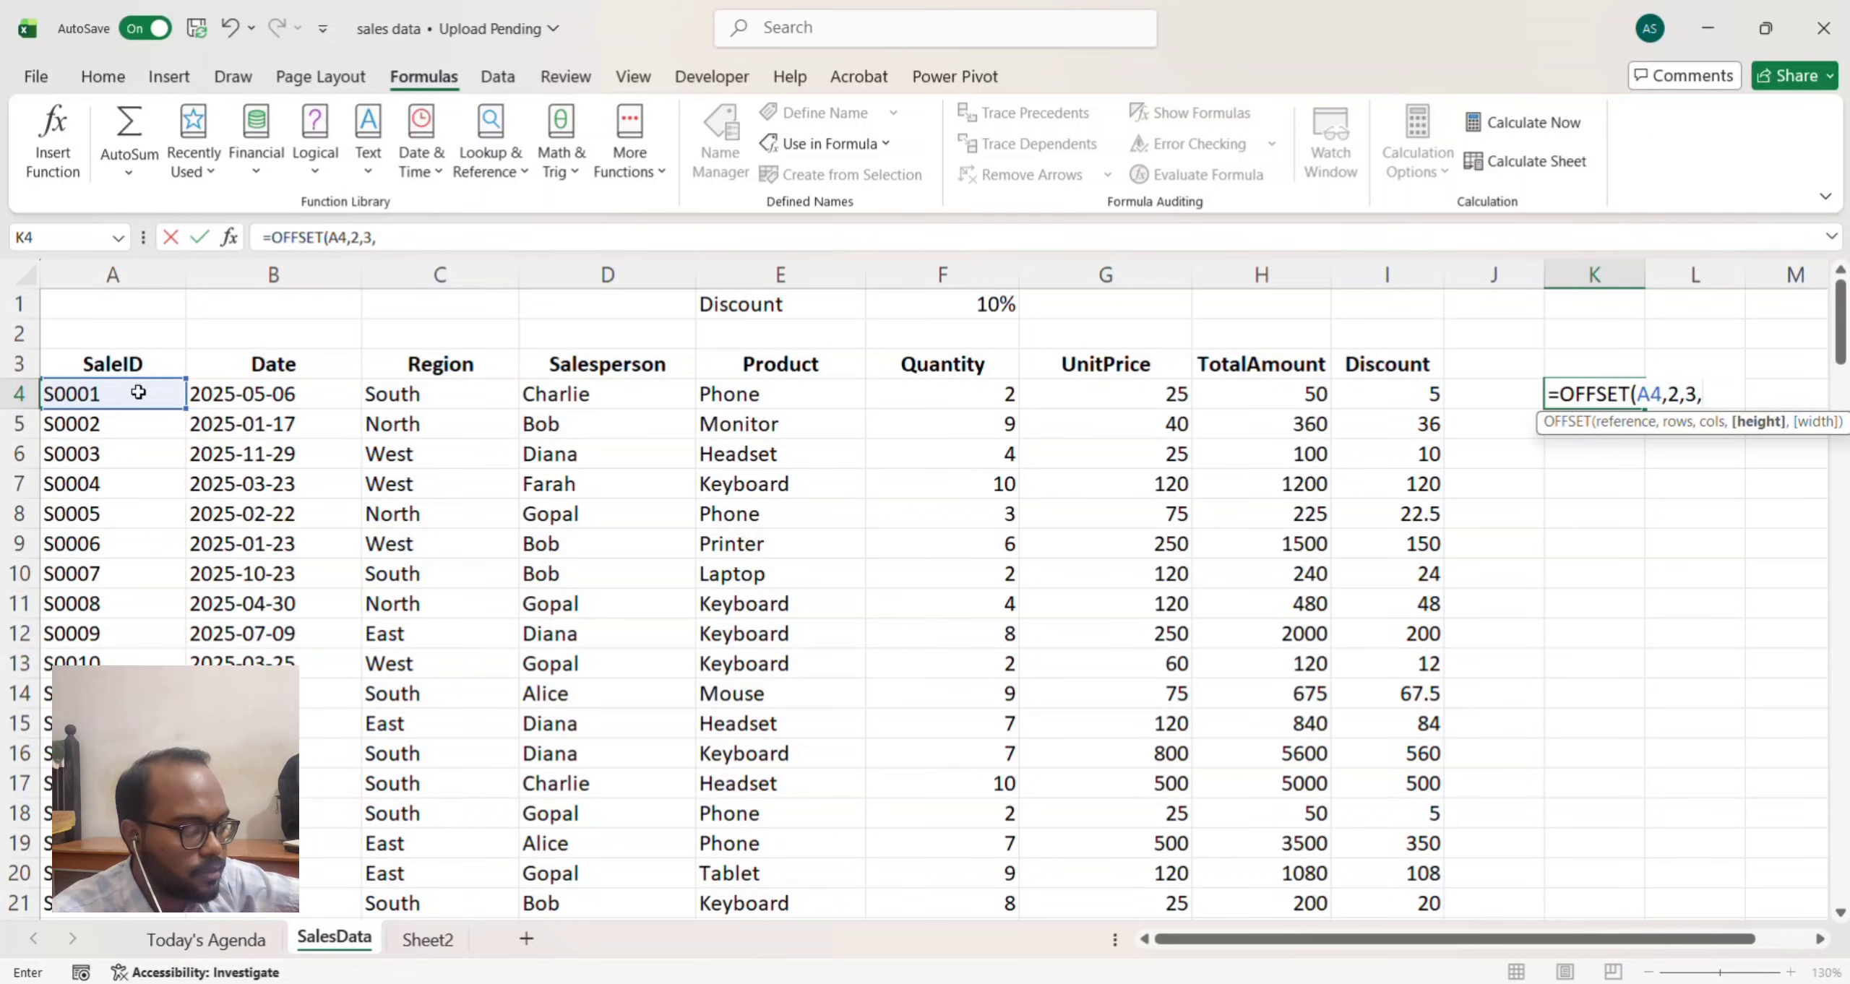
{"action": "type", "text": "8, "}
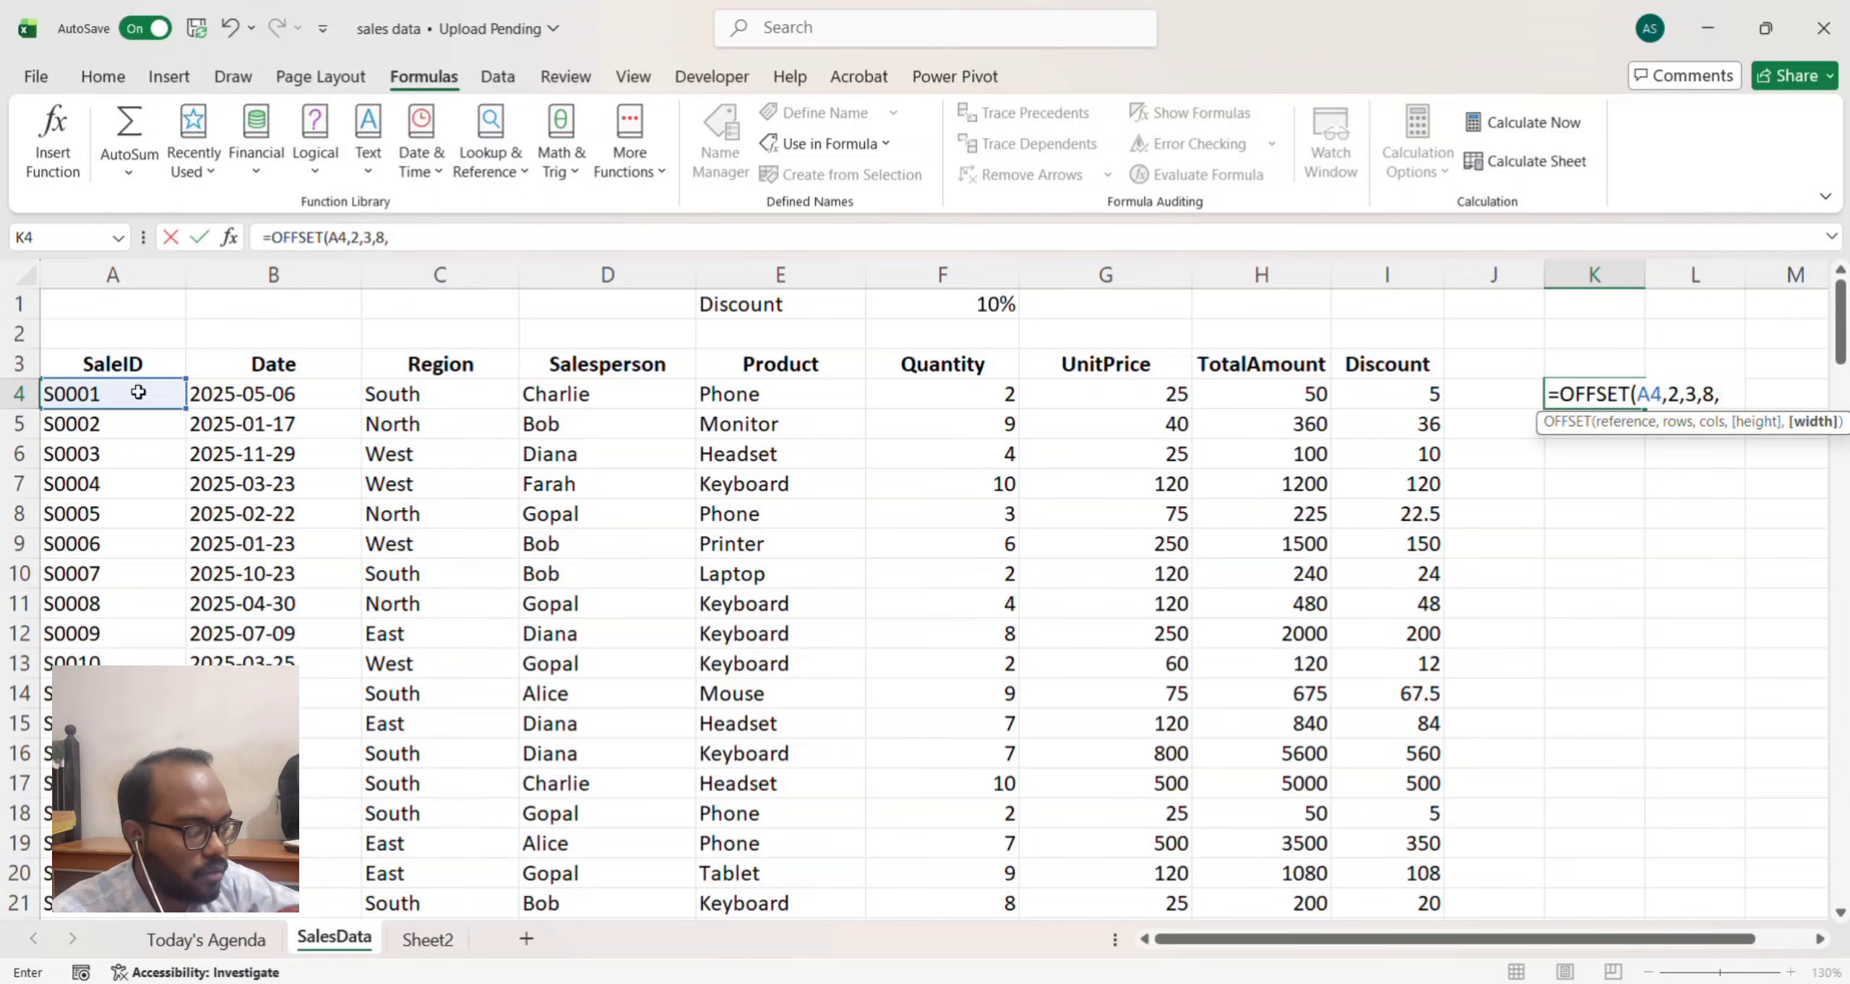
{"action": "type", "text": "6"}
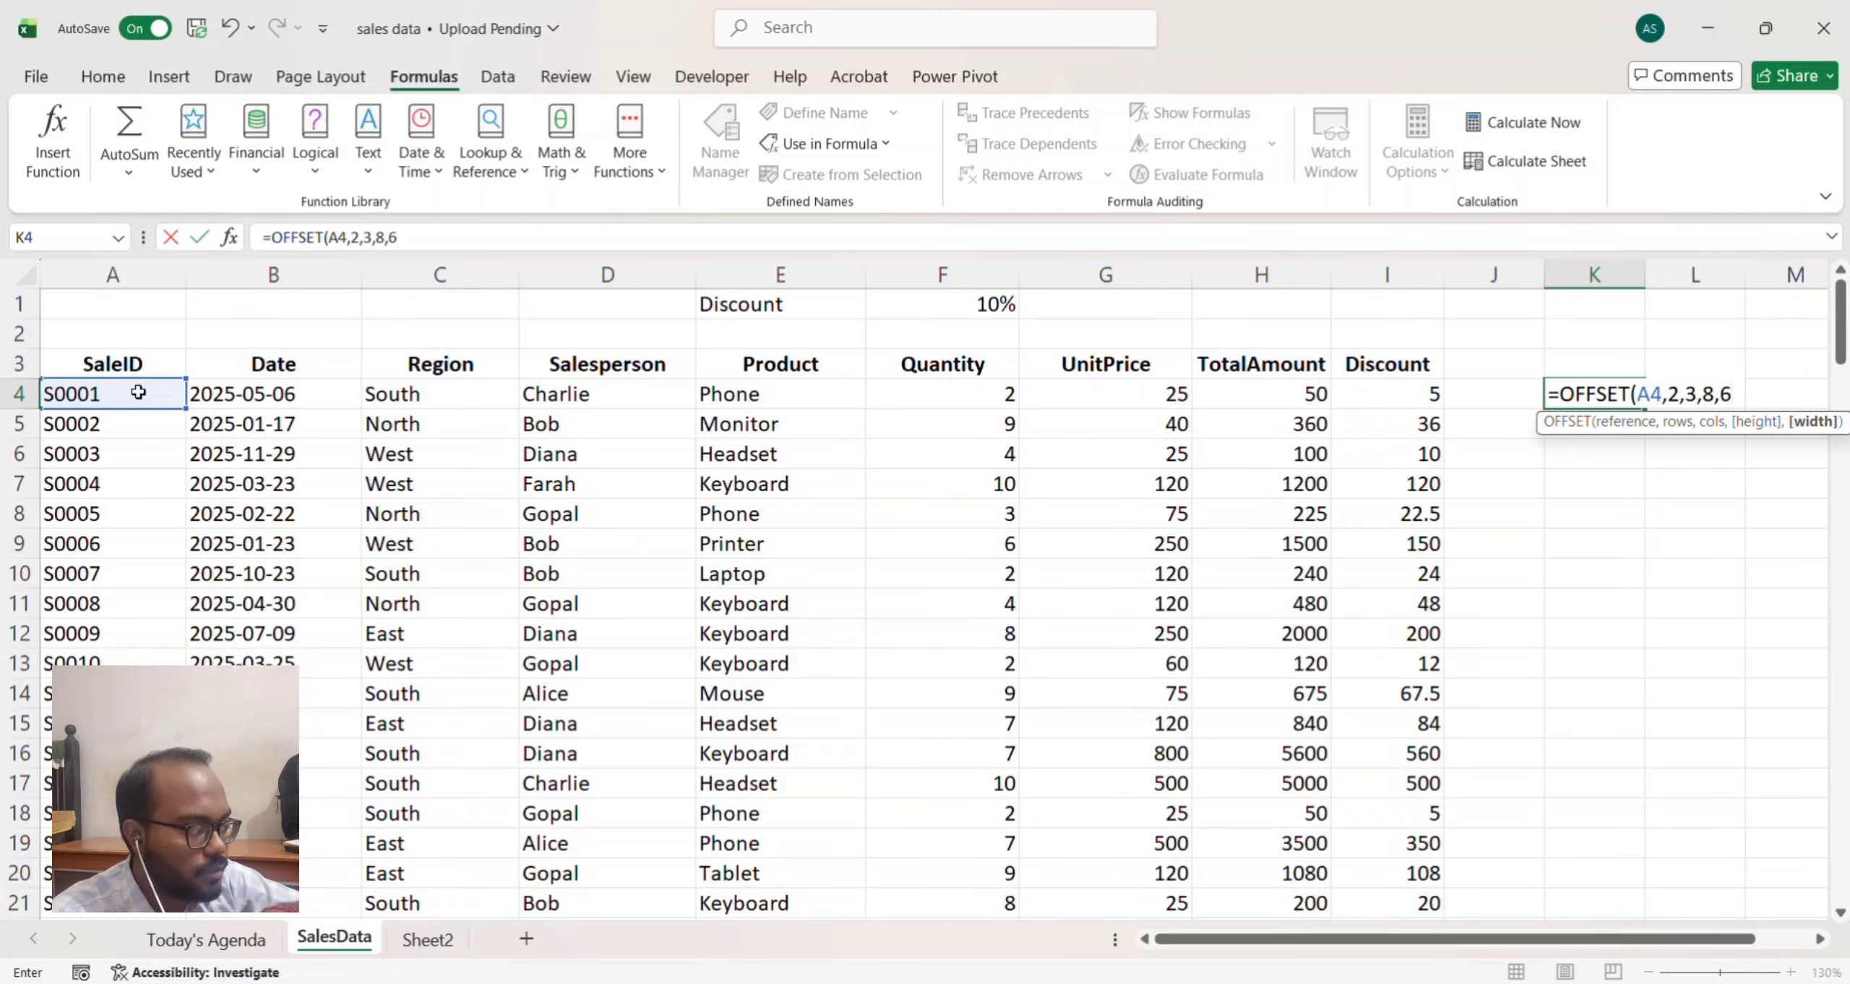
{"action": "key", "text": "BackSpace"}
{"action": "type", "text": "2"}
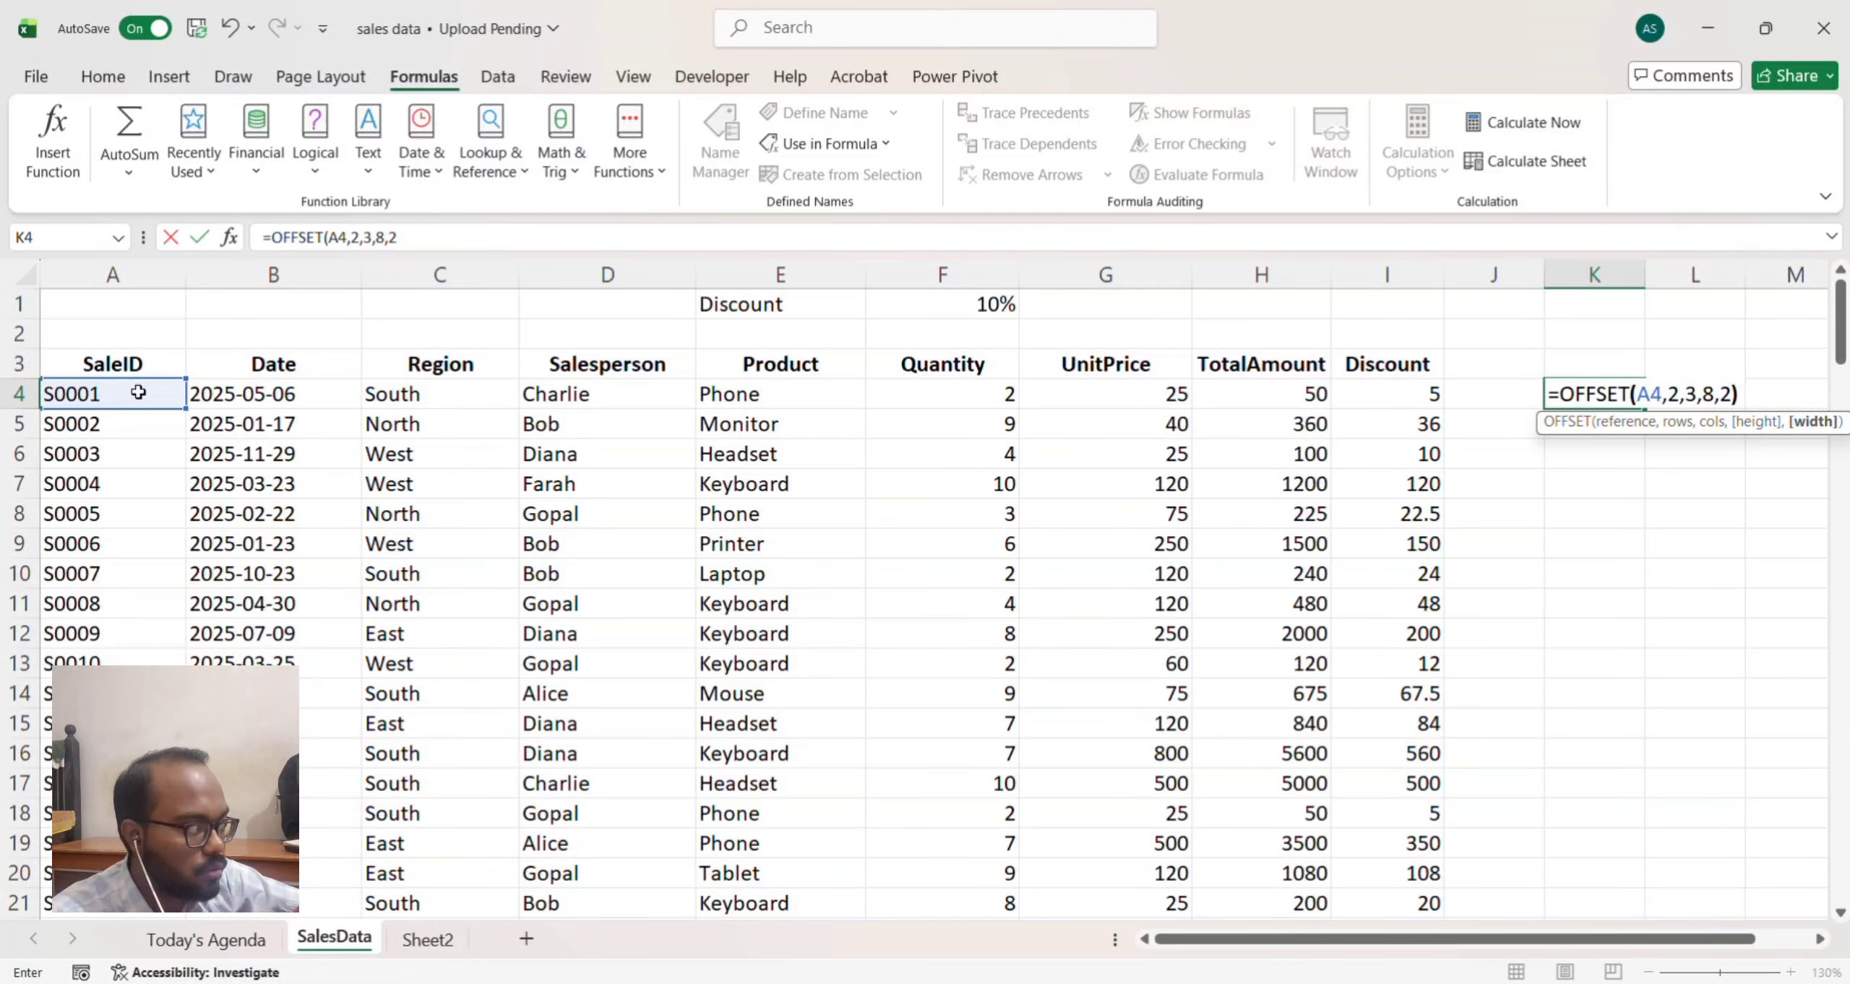
{"action": "type", "text": ")"}
{"action": "key", "text": "Return"}
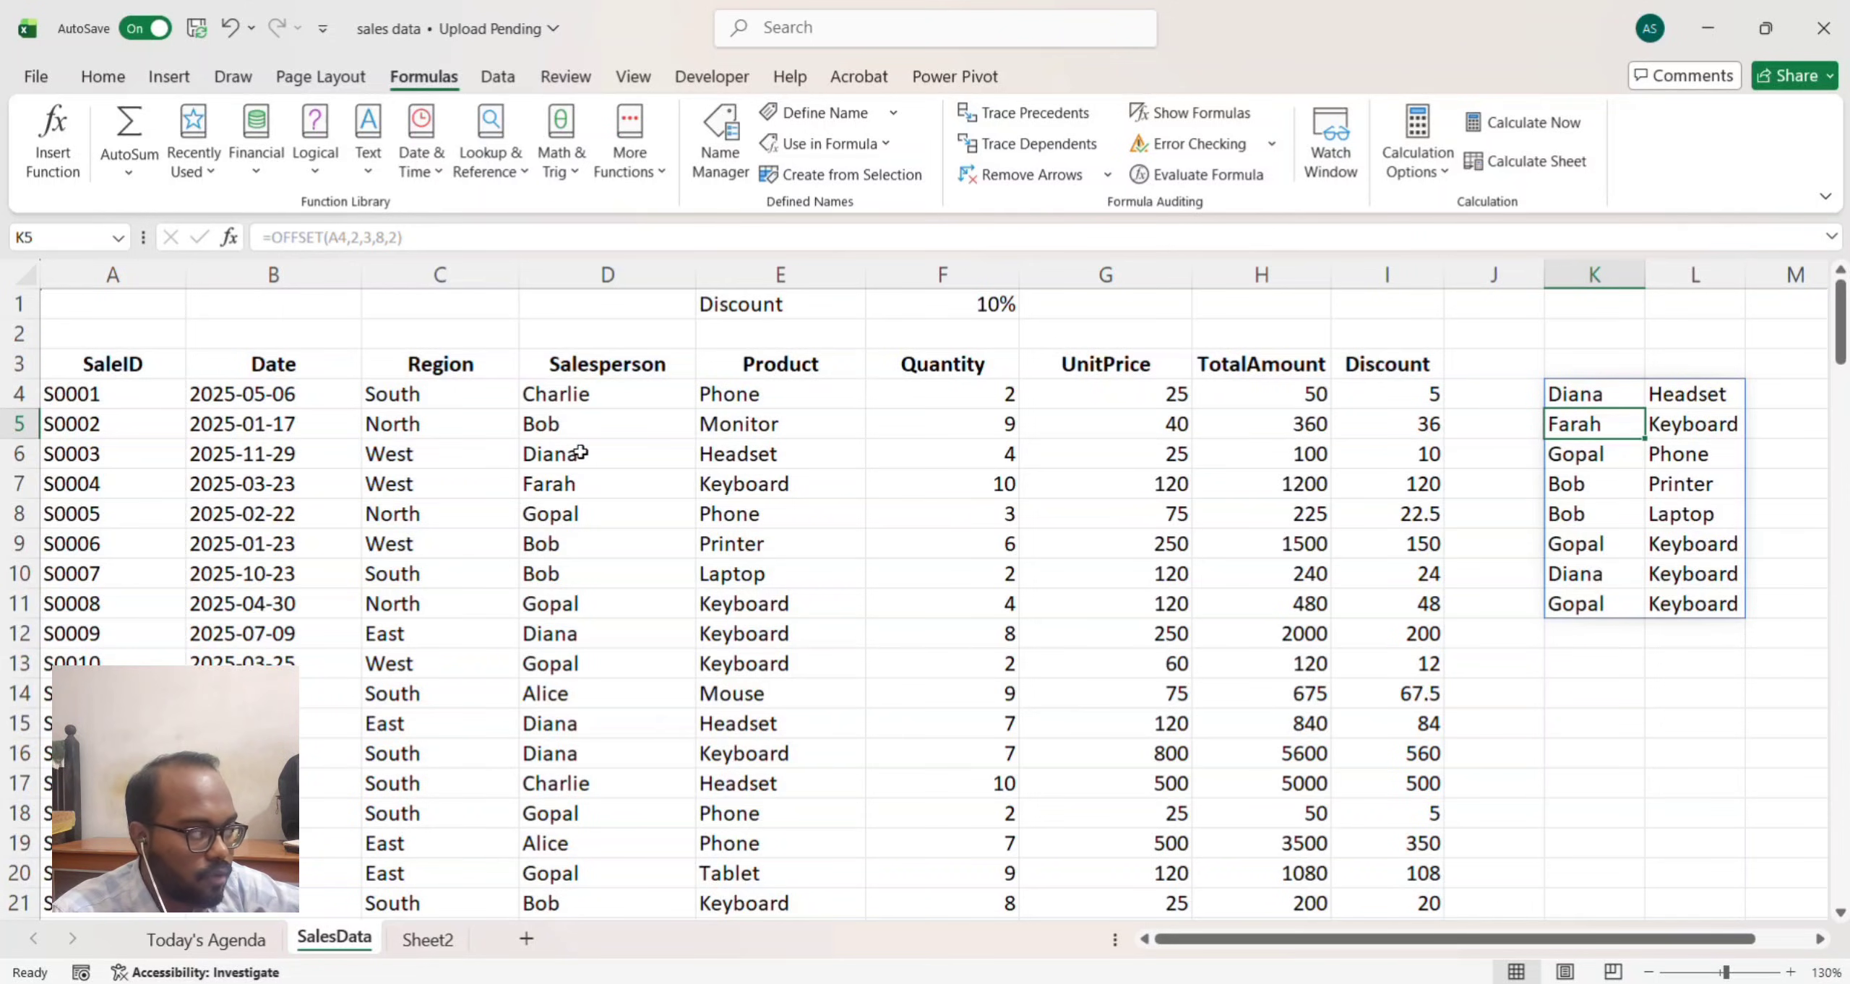
Step: Compare the source block D6:E13 with the OFFSET output that starts in K4
{"action": "left_click_drag", "start_coordinate": [580, 453], "coordinate": [723, 659]}
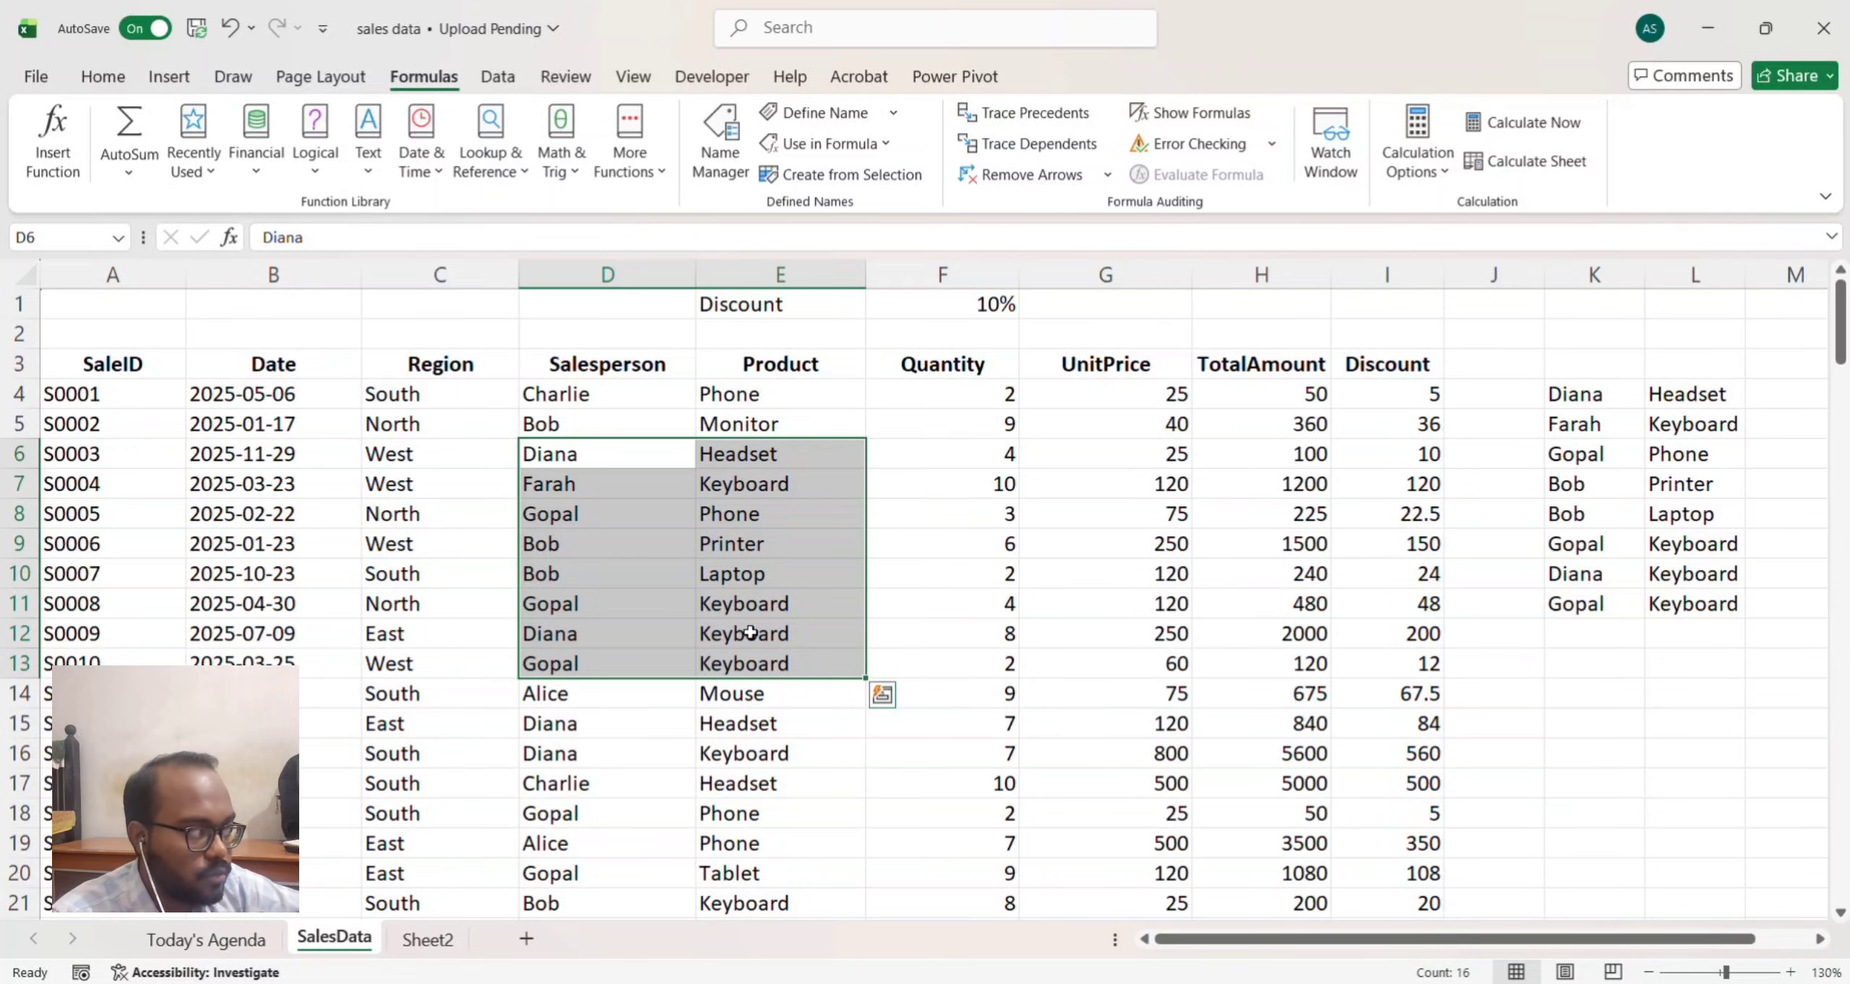
{"action": "left_click", "coordinate": [1582, 397]}
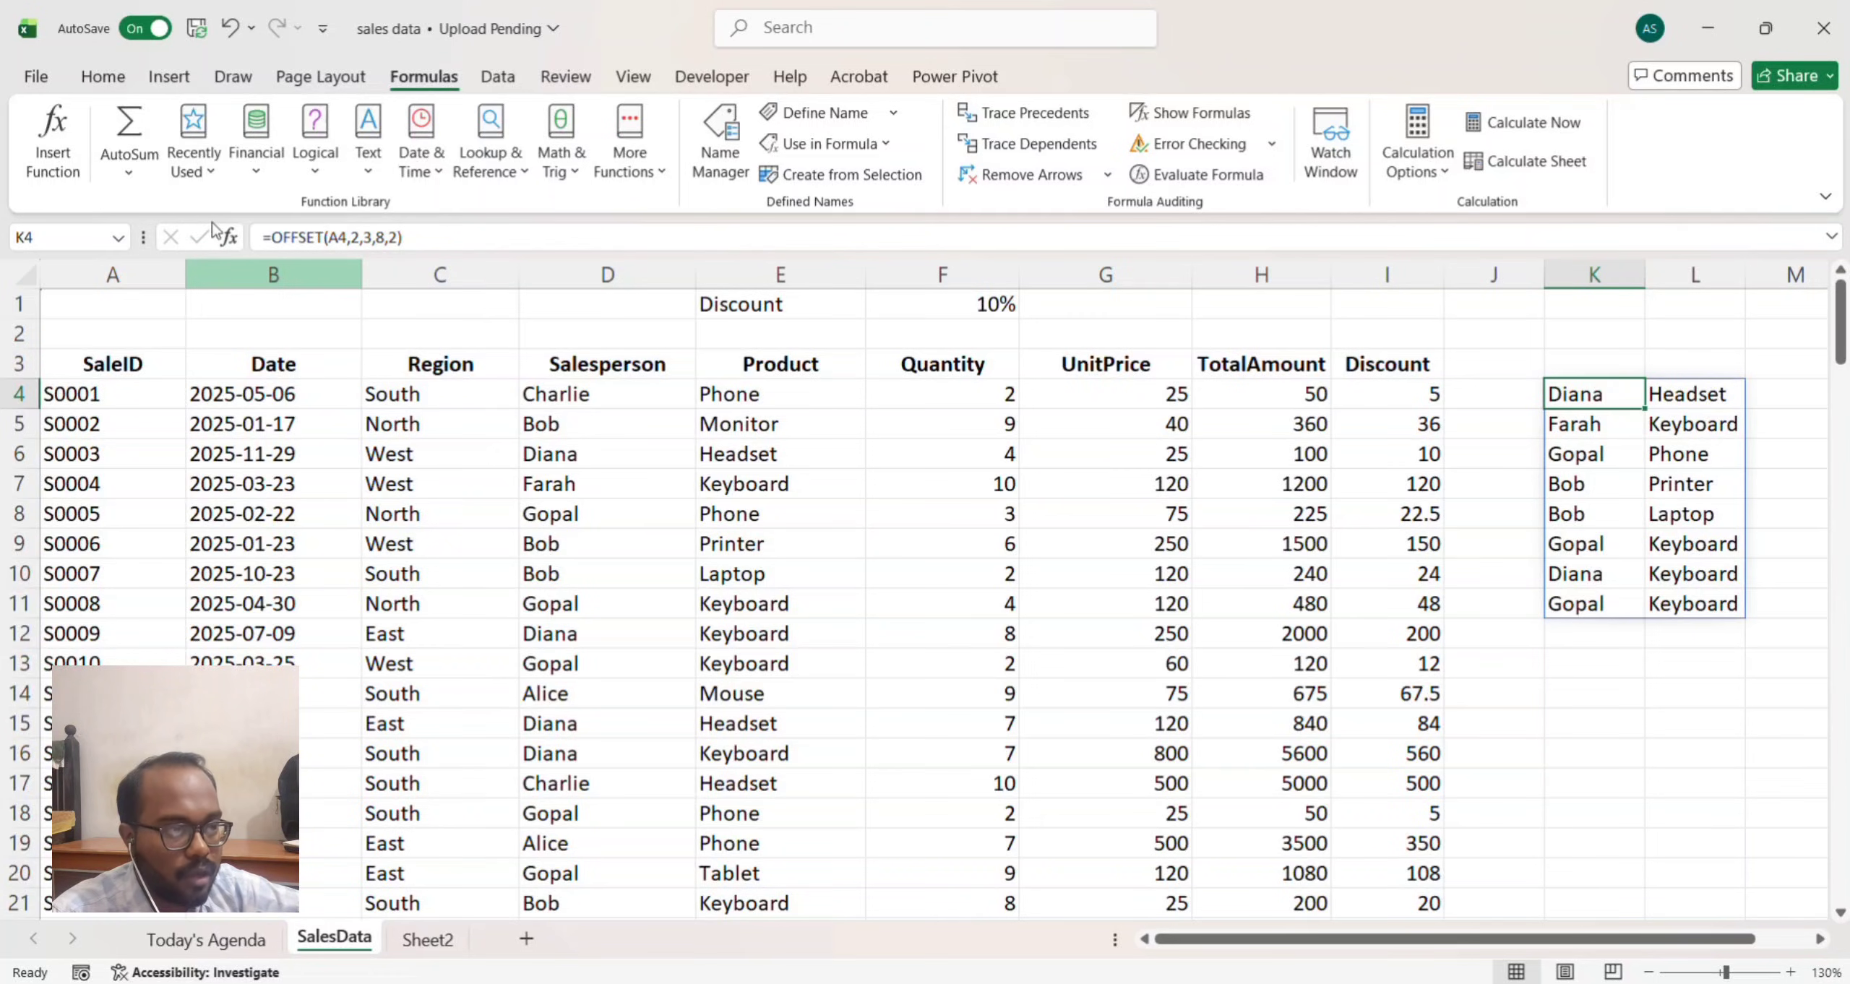
Step: In red ink, circle A4, outline D6:E13 and trace the two-row and three-column offsets between them
{"action": "left_click", "coordinate": [232, 76]}
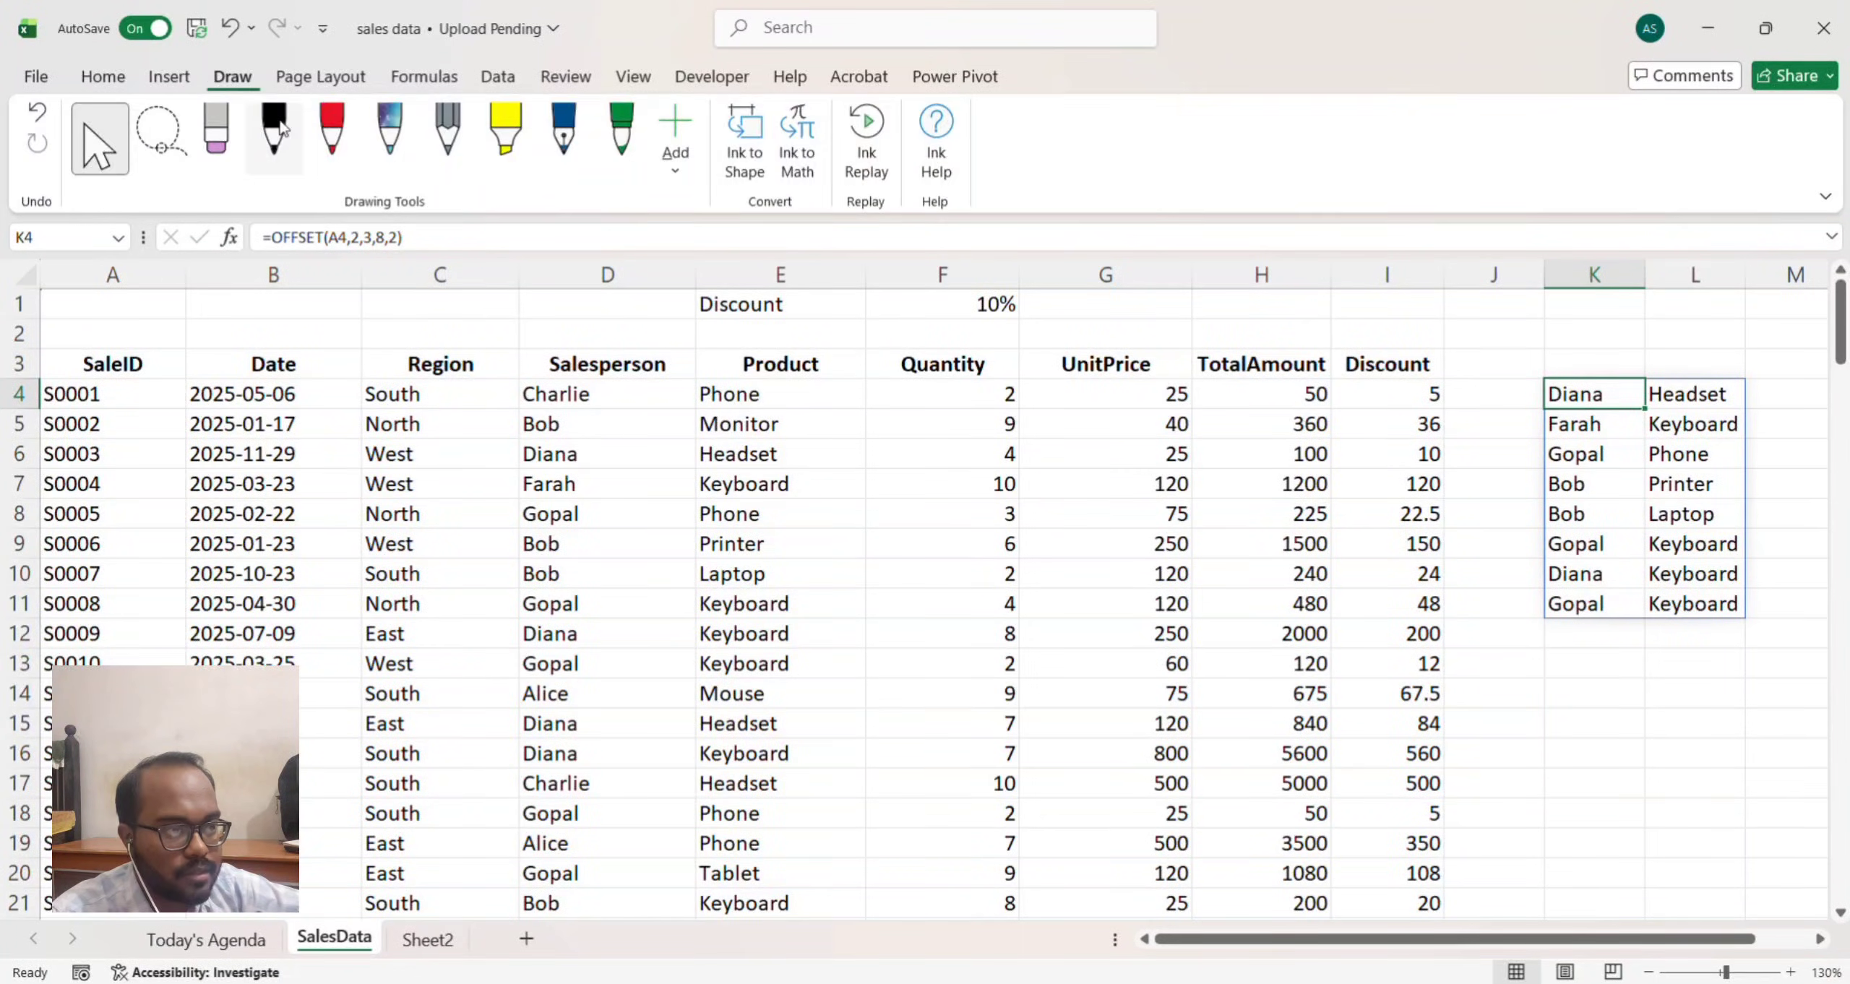
{"action": "left_click", "coordinate": [331, 148]}
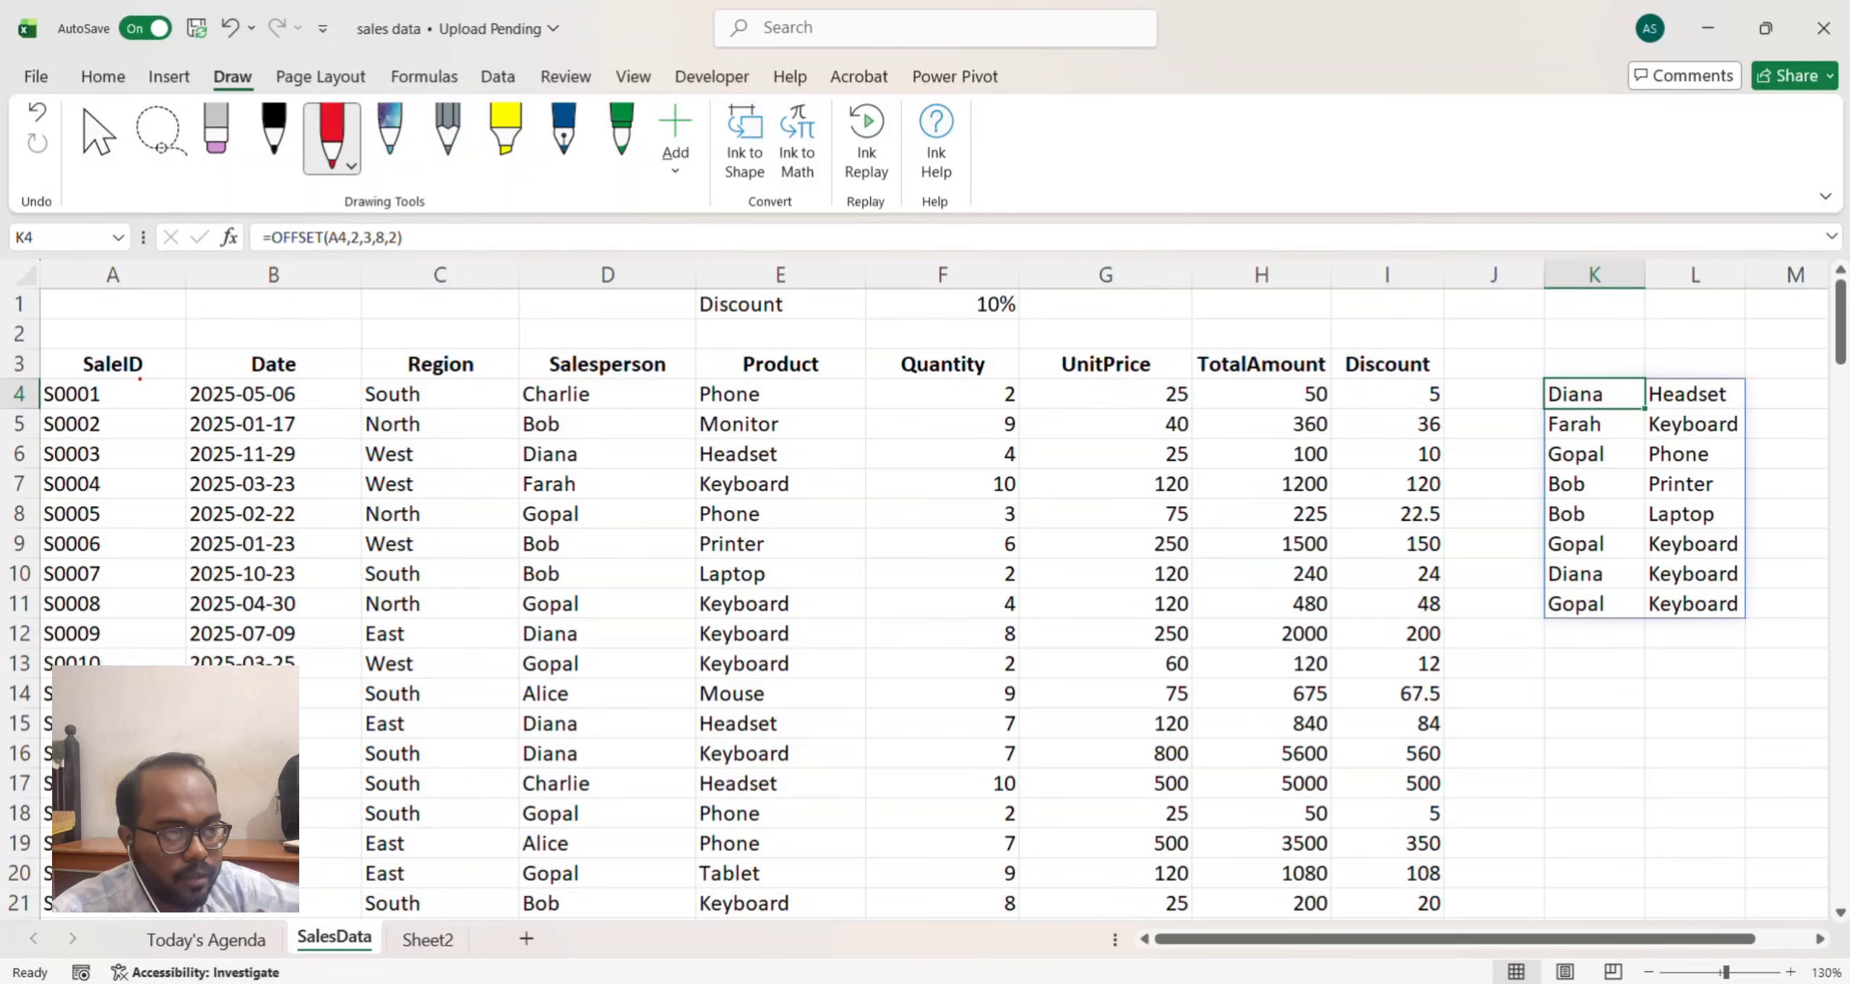
{"action": "mouse_move", "coordinate": [140, 378]}
{"action": "left_mouse_down"}
{"action": "mouse_move", "coordinate": [54, 383]}
{"action": "mouse_move", "coordinate": [84, 402]}
{"action": "mouse_move", "coordinate": [147, 376]}
{"action": "left_mouse_up"}
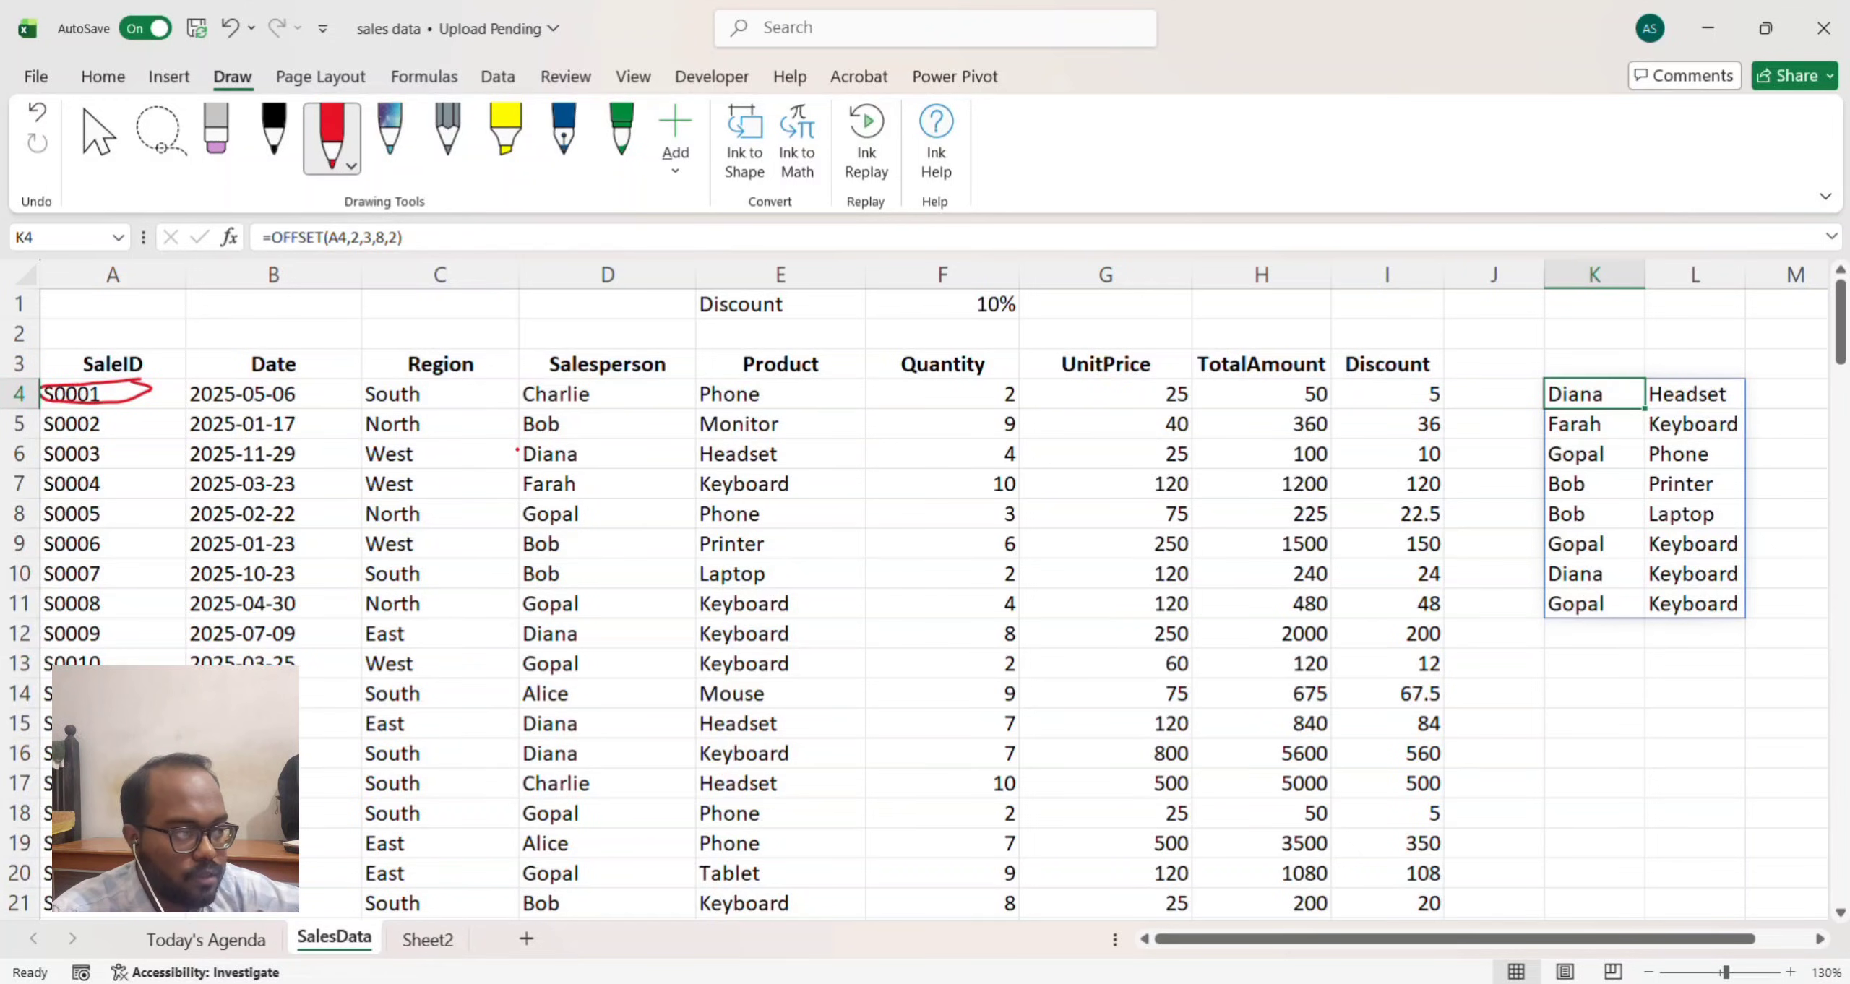
{"action": "mouse_move", "coordinate": [520, 446]}
{"action": "left_mouse_down"}
{"action": "mouse_move", "coordinate": [518, 662]}
{"action": "mouse_move", "coordinate": [641, 684]}
{"action": "mouse_move", "coordinate": [519, 673]}
{"action": "left_mouse_up"}
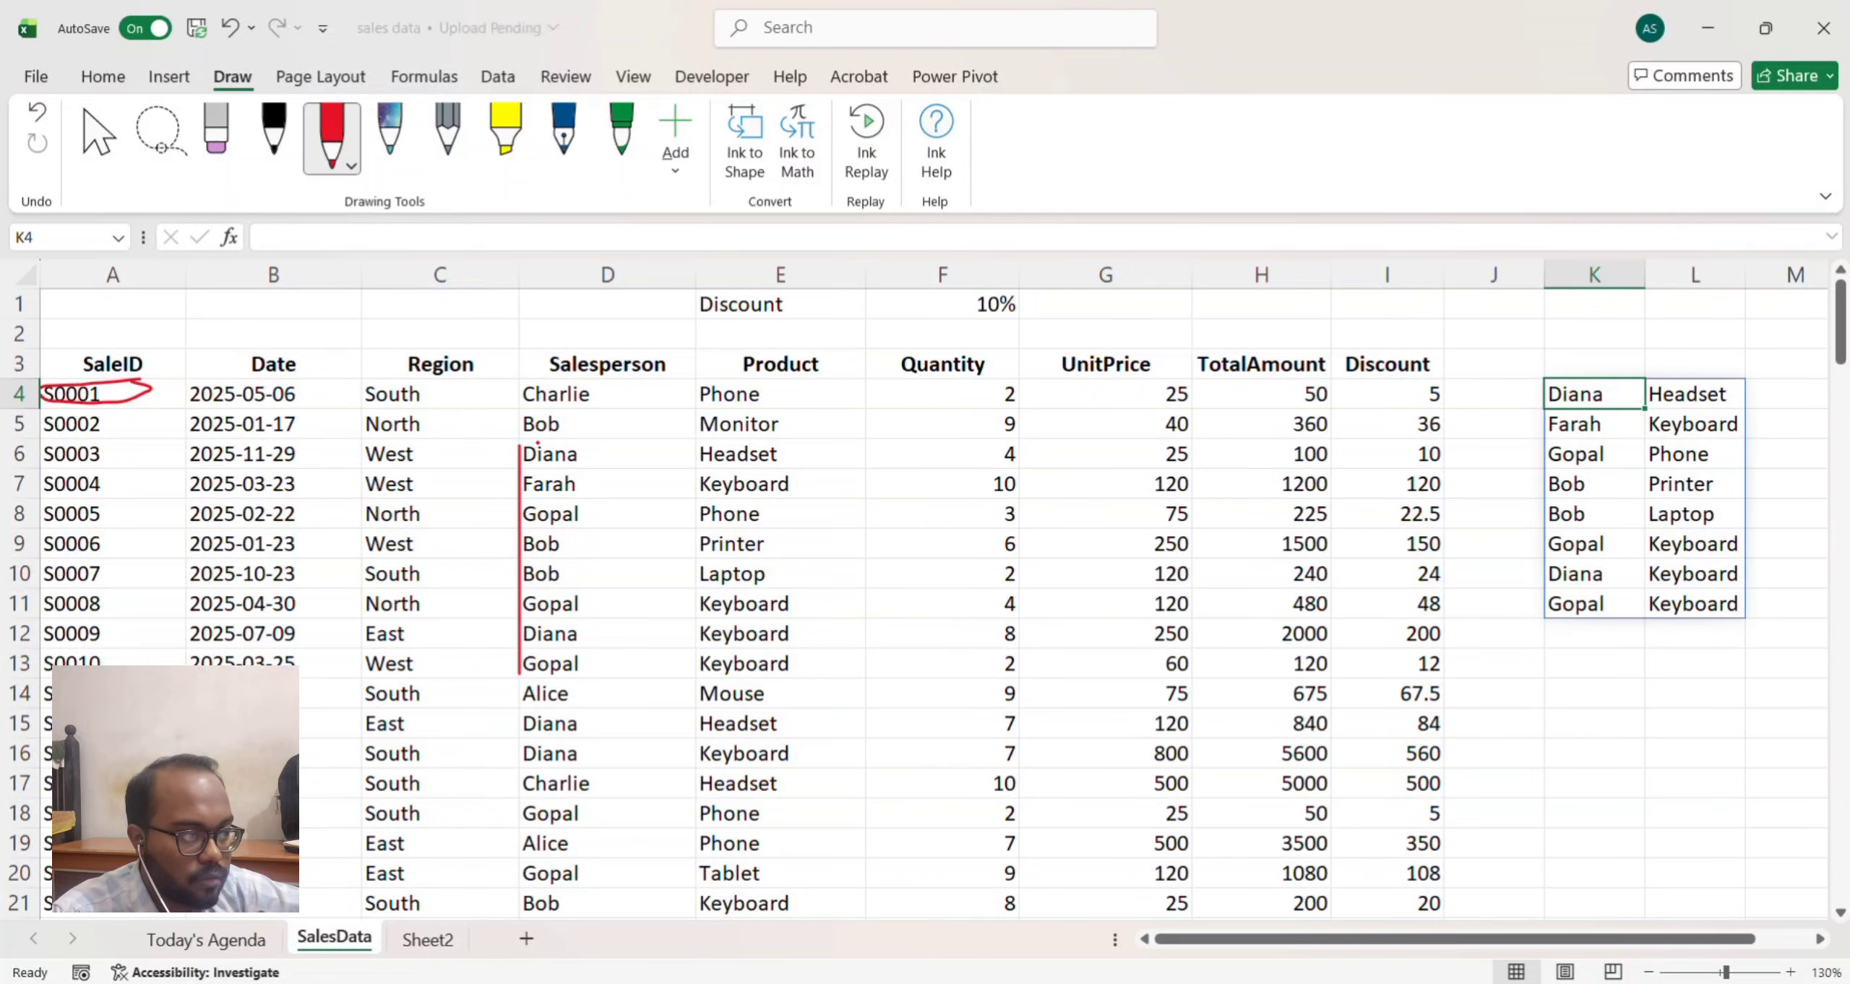
{"action": "mouse_move", "coordinate": [522, 443]}
{"action": "left_mouse_down"}
{"action": "mouse_move", "coordinate": [820, 438]}
{"action": "mouse_move", "coordinate": [809, 667]}
{"action": "mouse_move", "coordinate": [522, 675]}
{"action": "left_mouse_up"}
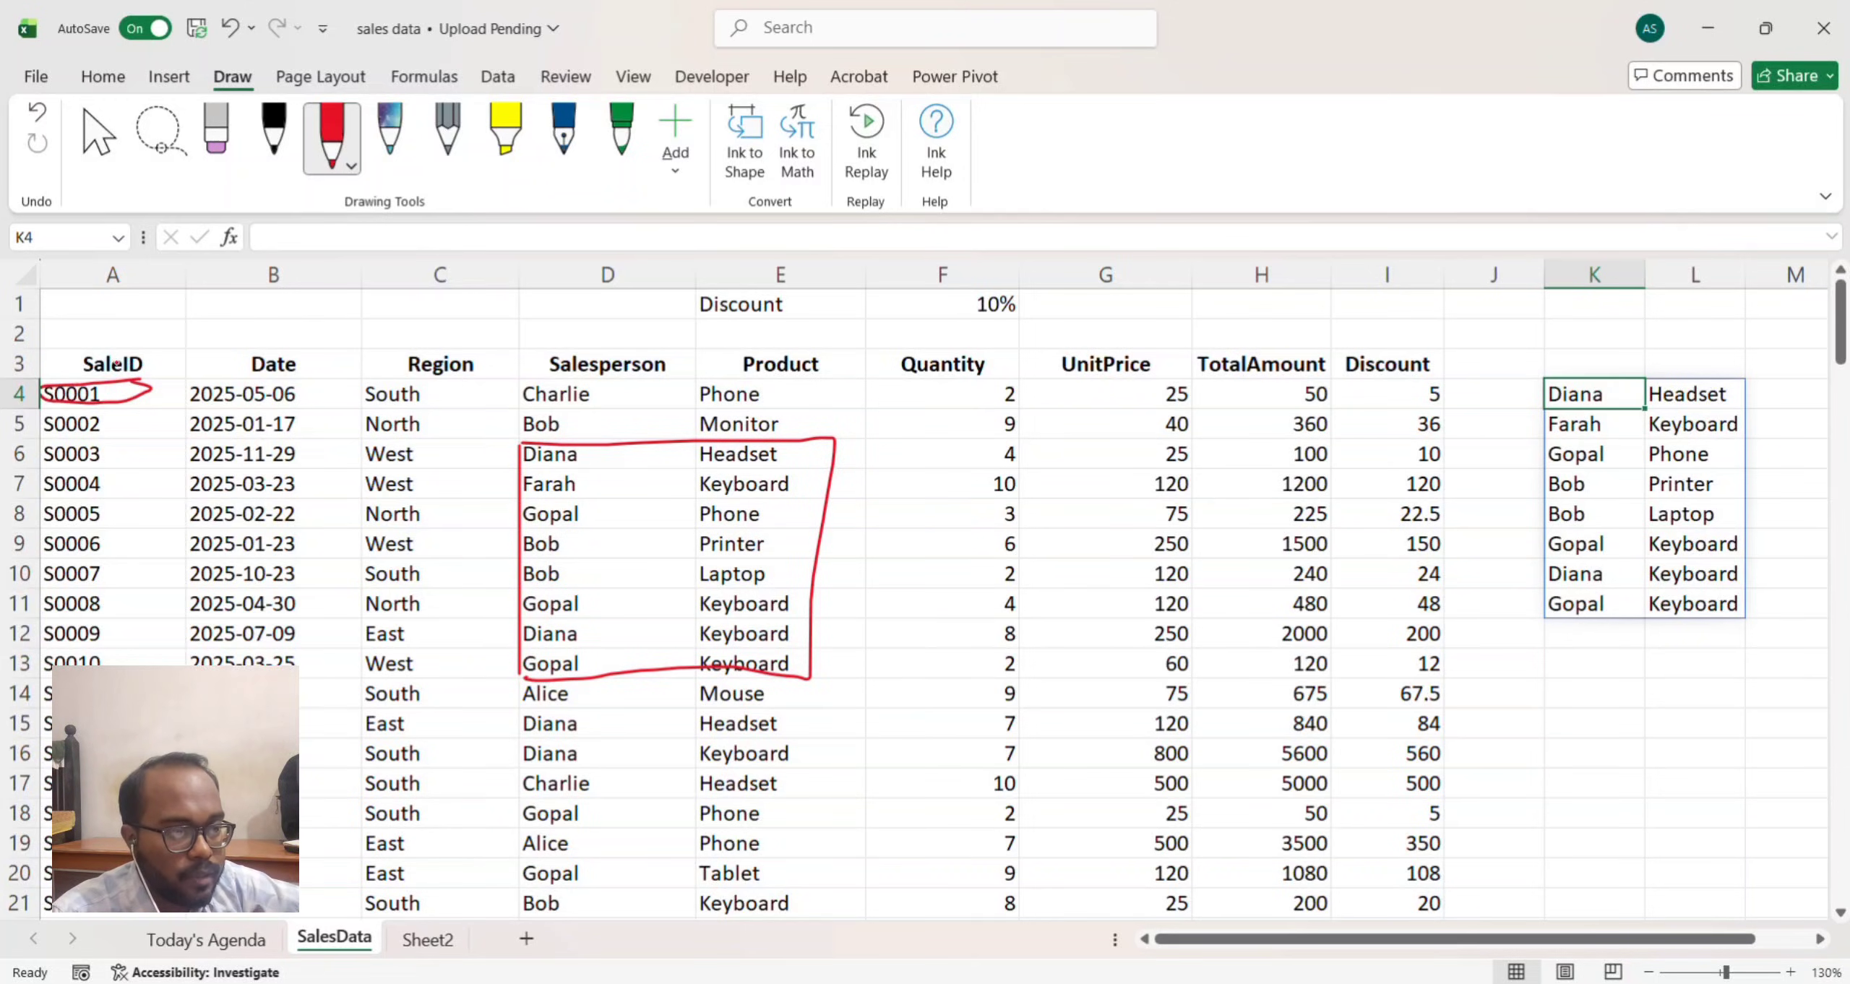
{"action": "mouse_move", "coordinate": [116, 364]}
{"action": "left_mouse_down"}
{"action": "mouse_move", "coordinate": [167, 310]}
{"action": "mouse_move", "coordinate": [247, 352]}
{"action": "mouse_move", "coordinate": [273, 329]}
{"action": "mouse_move", "coordinate": [396, 335]}
{"action": "mouse_move", "coordinate": [415, 359]}
{"action": "mouse_move", "coordinate": [571, 340]}
{"action": "mouse_move", "coordinate": [598, 376]}
{"action": "mouse_move", "coordinate": [617, 337]}
{"action": "left_mouse_up"}
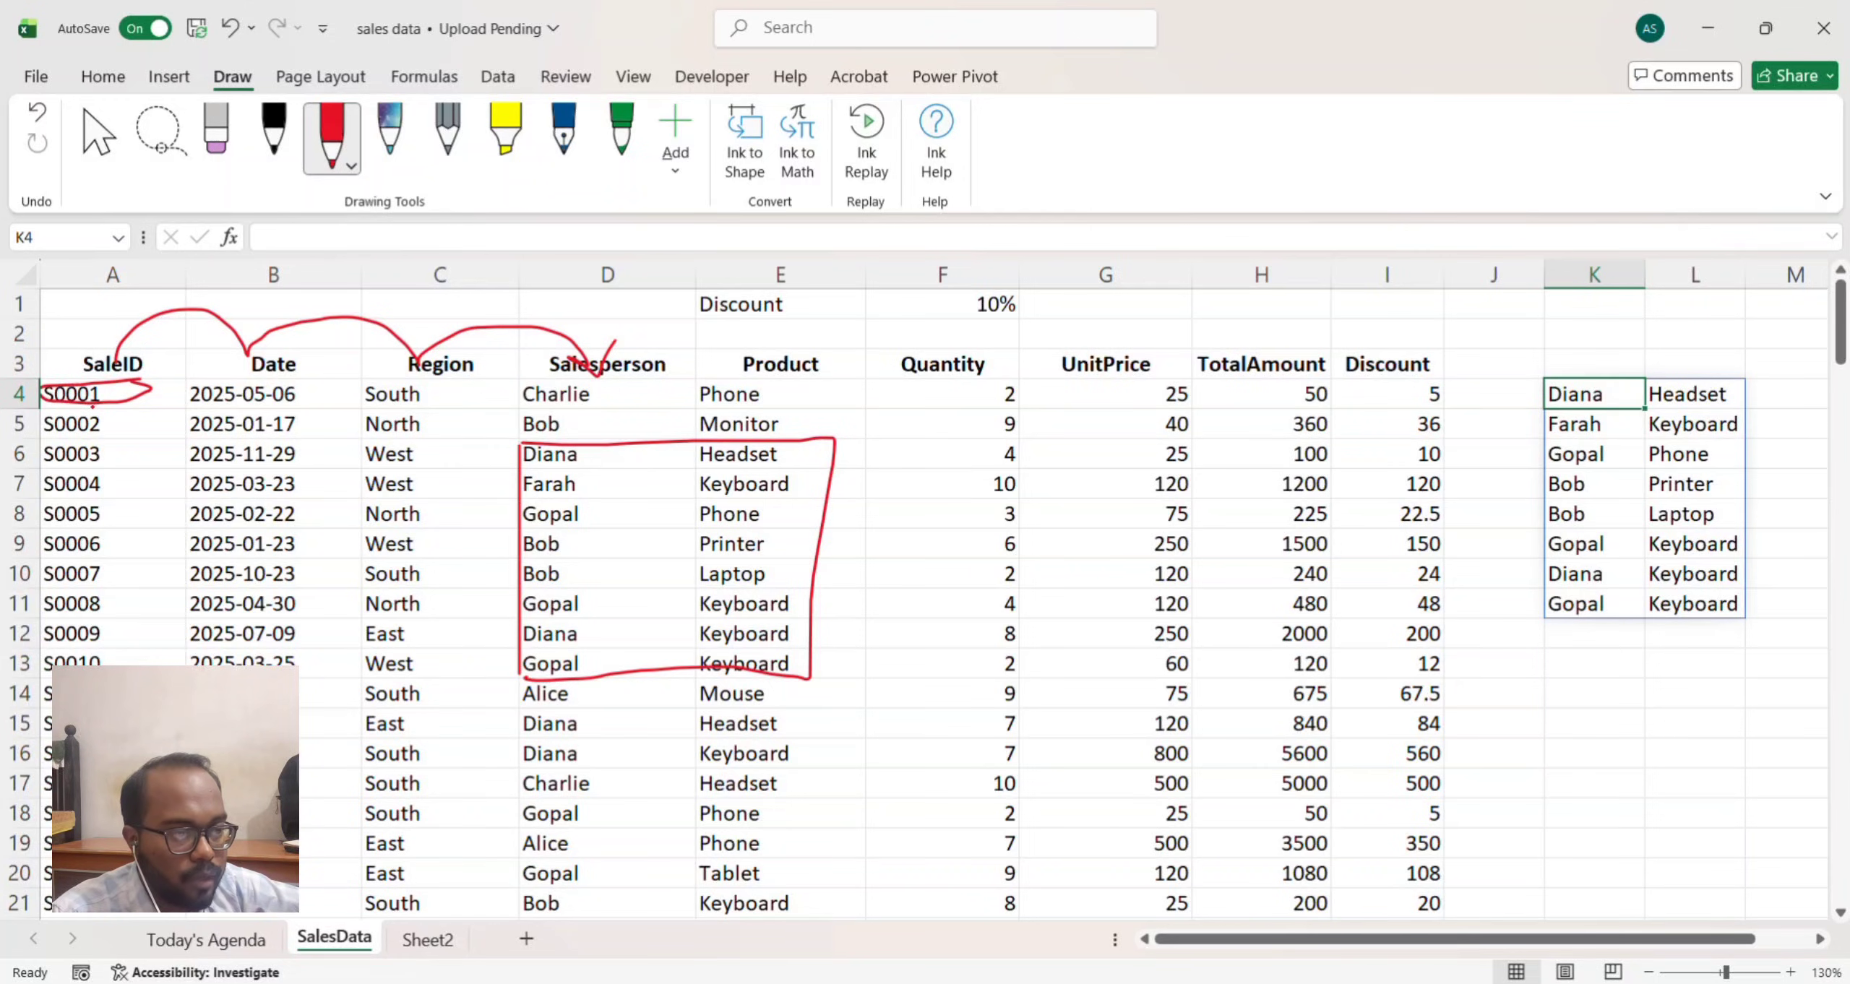
{"action": "mouse_move", "coordinate": [101, 406]}
{"action": "left_mouse_down"}
{"action": "mouse_move", "coordinate": [102, 441]}
{"action": "mouse_move", "coordinate": [141, 458]}
{"action": "mouse_move", "coordinate": [132, 470]}
{"action": "mouse_move", "coordinate": [519, 452]}
{"action": "left_mouse_up"}
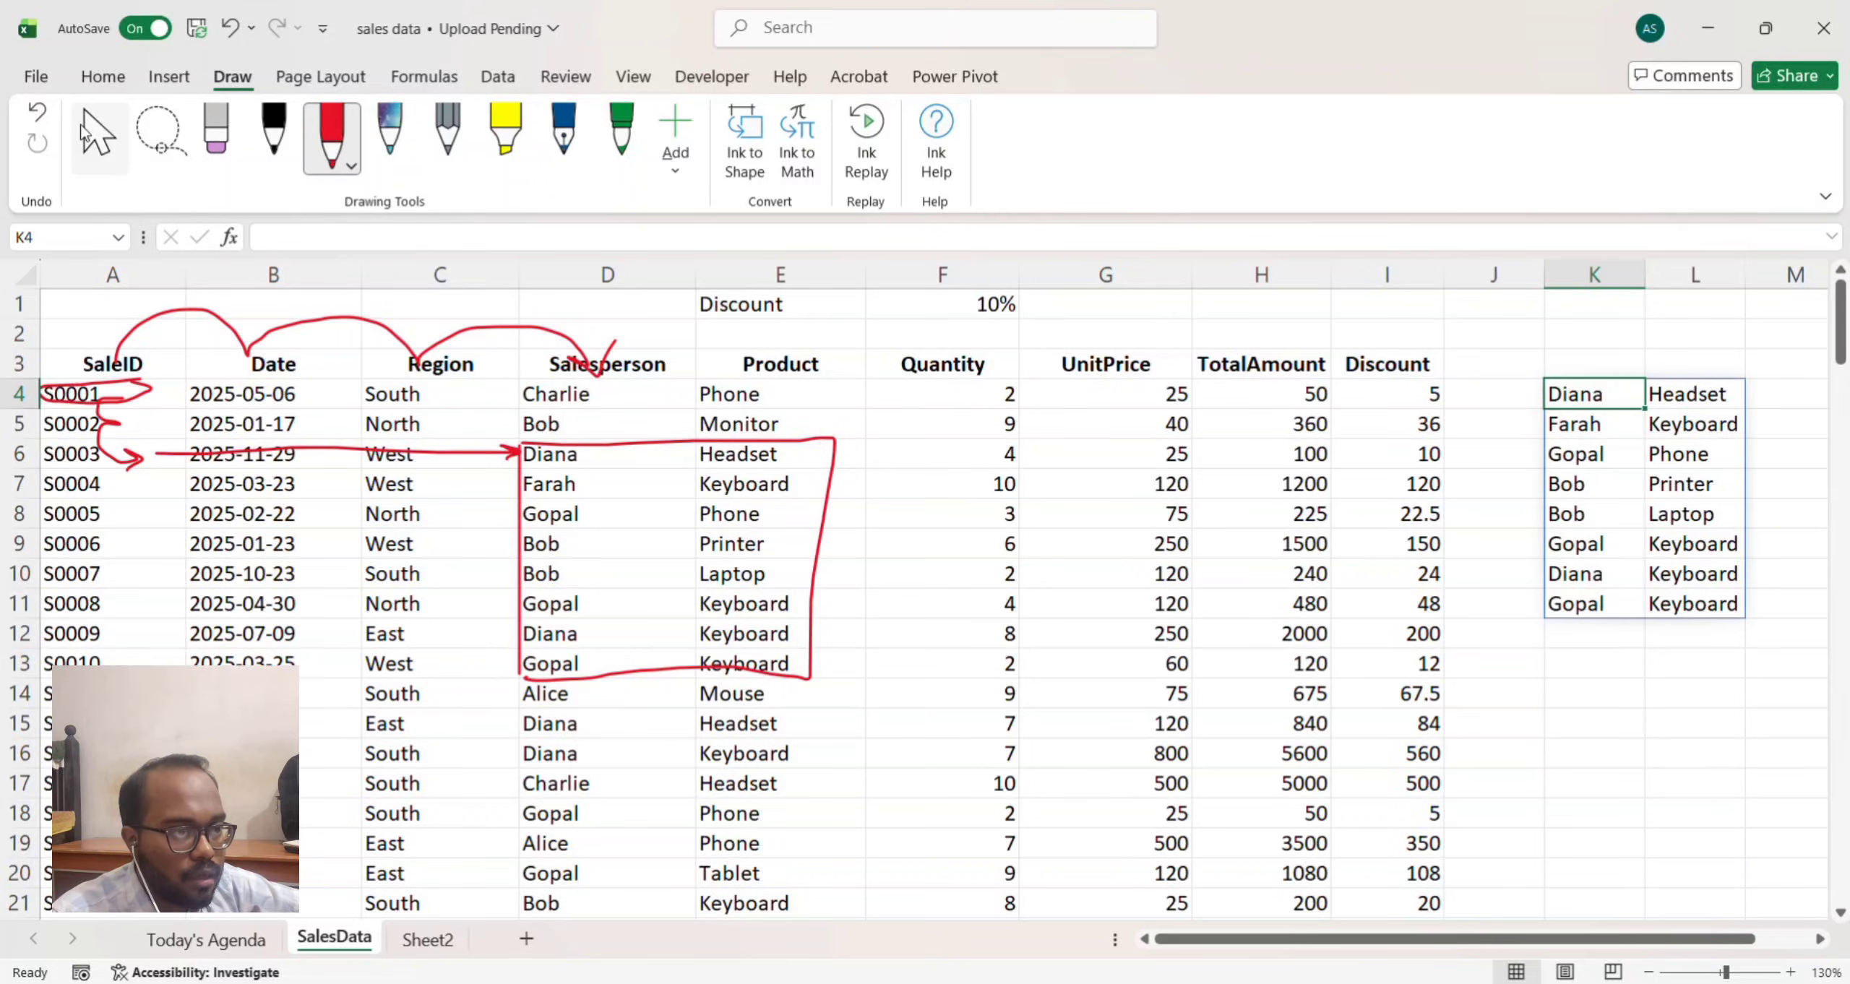
Step: Lasso and delete all the red ink annotations, and return to normal cell selection
{"action": "left_click", "coordinate": [158, 137]}
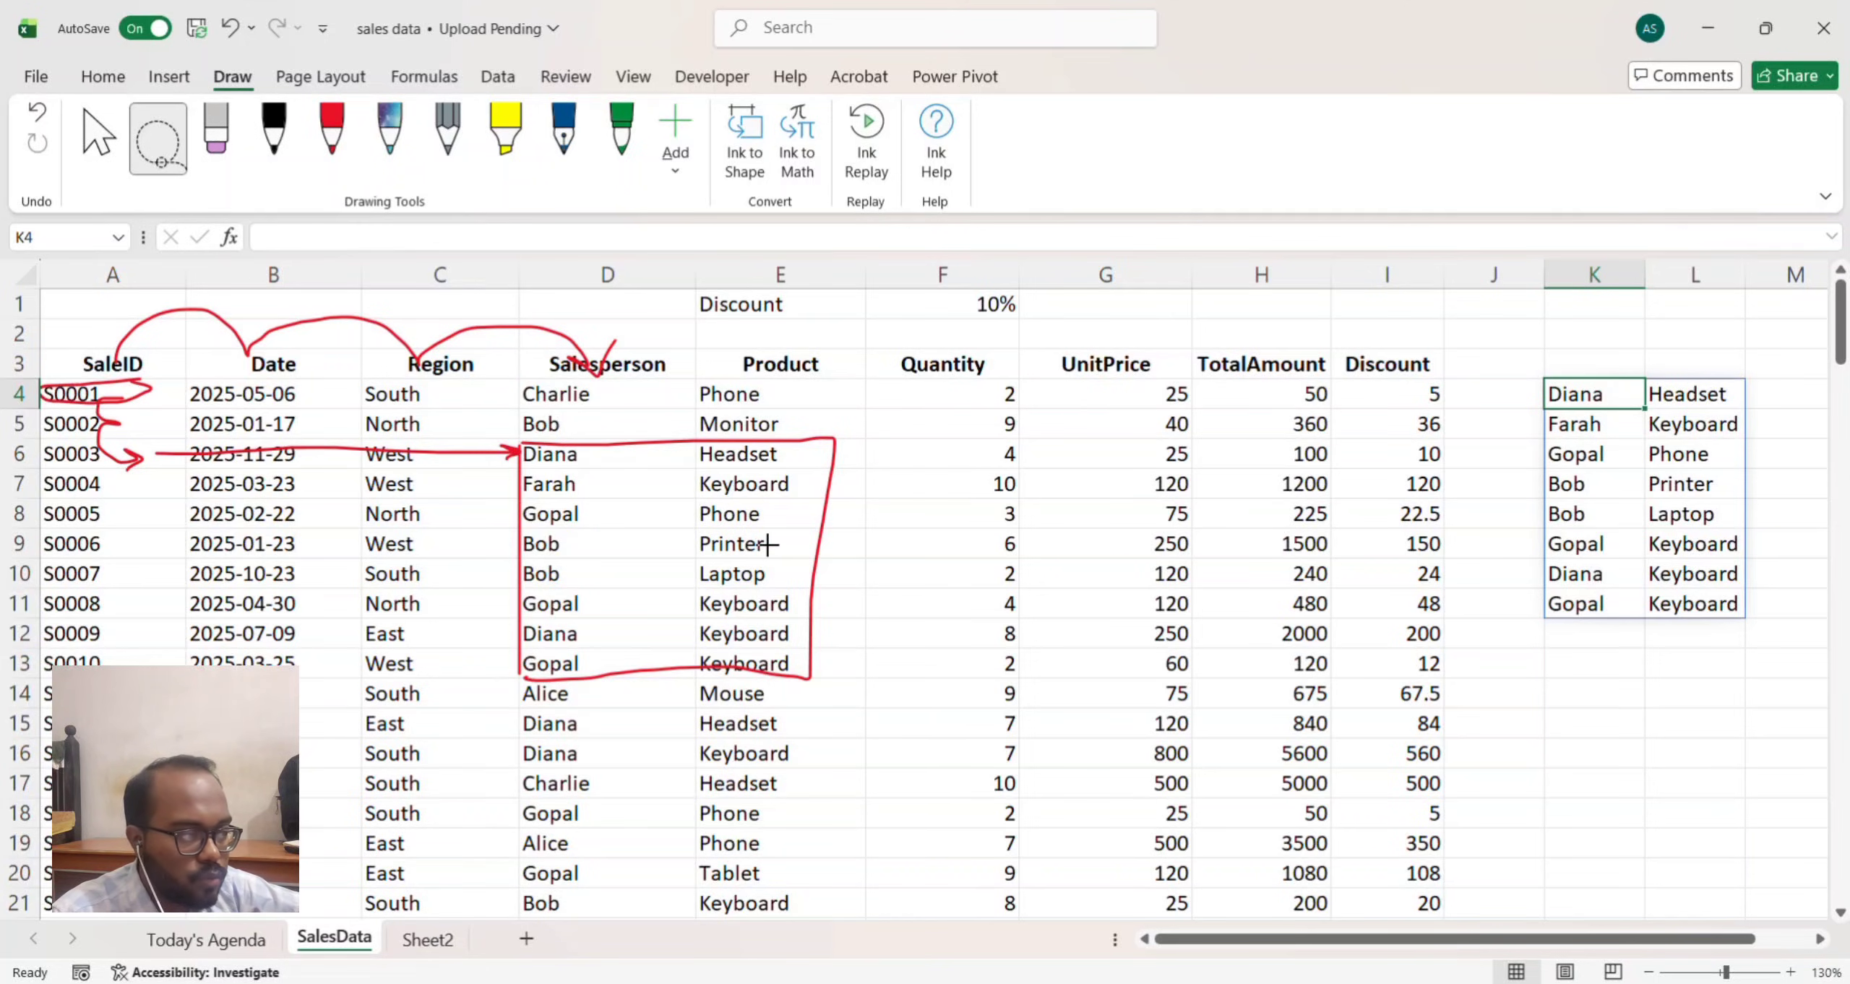
{"action": "mouse_move", "coordinate": [1003, 764]}
{"action": "left_mouse_down"}
{"action": "mouse_move", "coordinate": [565, 318]}
{"action": "mouse_move", "coordinate": [72, 310]}
{"action": "mouse_move", "coordinate": [6, 569]}
{"action": "left_mouse_up"}
{"action": "key", "text": "Delete"}
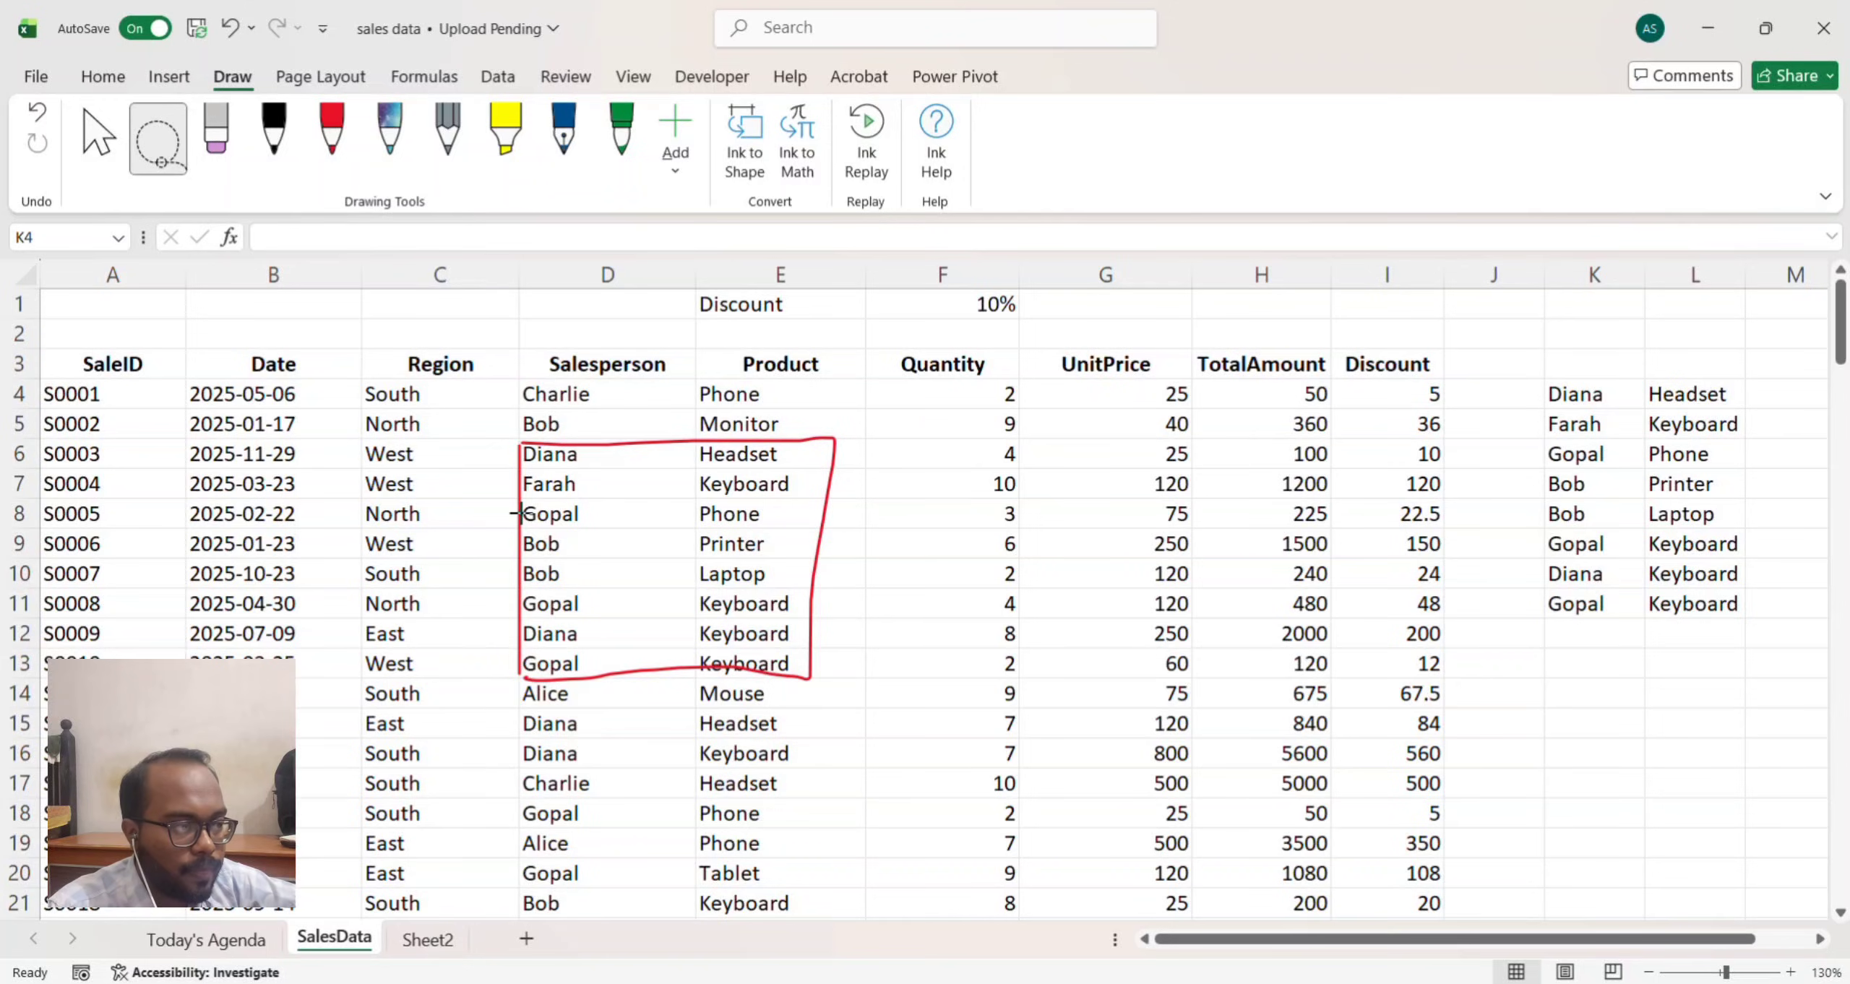
{"action": "key", "text": "Delete"}
{"action": "mouse_move", "coordinate": [1025, 791]}
{"action": "left_mouse_down"}
{"action": "mouse_move", "coordinate": [1005, 747]}
{"action": "mouse_move", "coordinate": [296, 524]}
{"action": "left_mouse_up"}
{"action": "key", "text": "Delete"}
{"action": "left_click", "coordinate": [99, 138]}
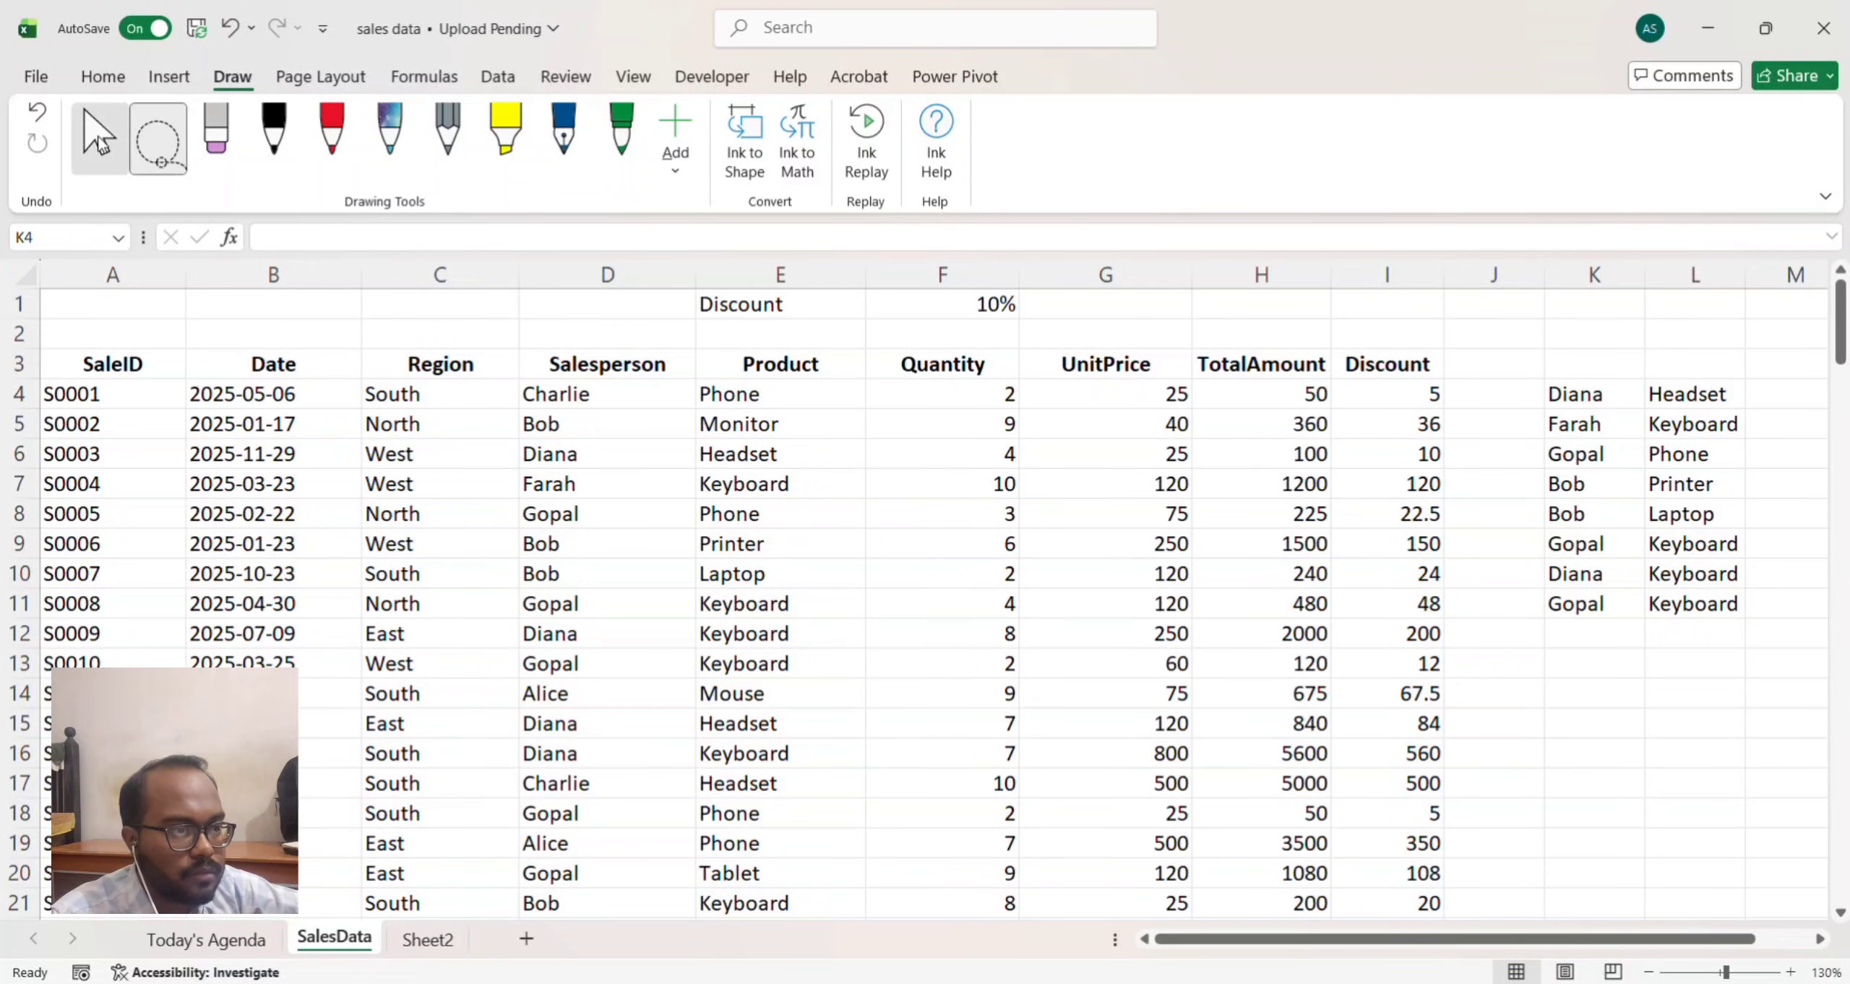
Step: Review the OFFSET formula in K4 against the 8-row, 2-column range D6:E13 it refers to
{"action": "left_click", "coordinate": [1561, 394]}
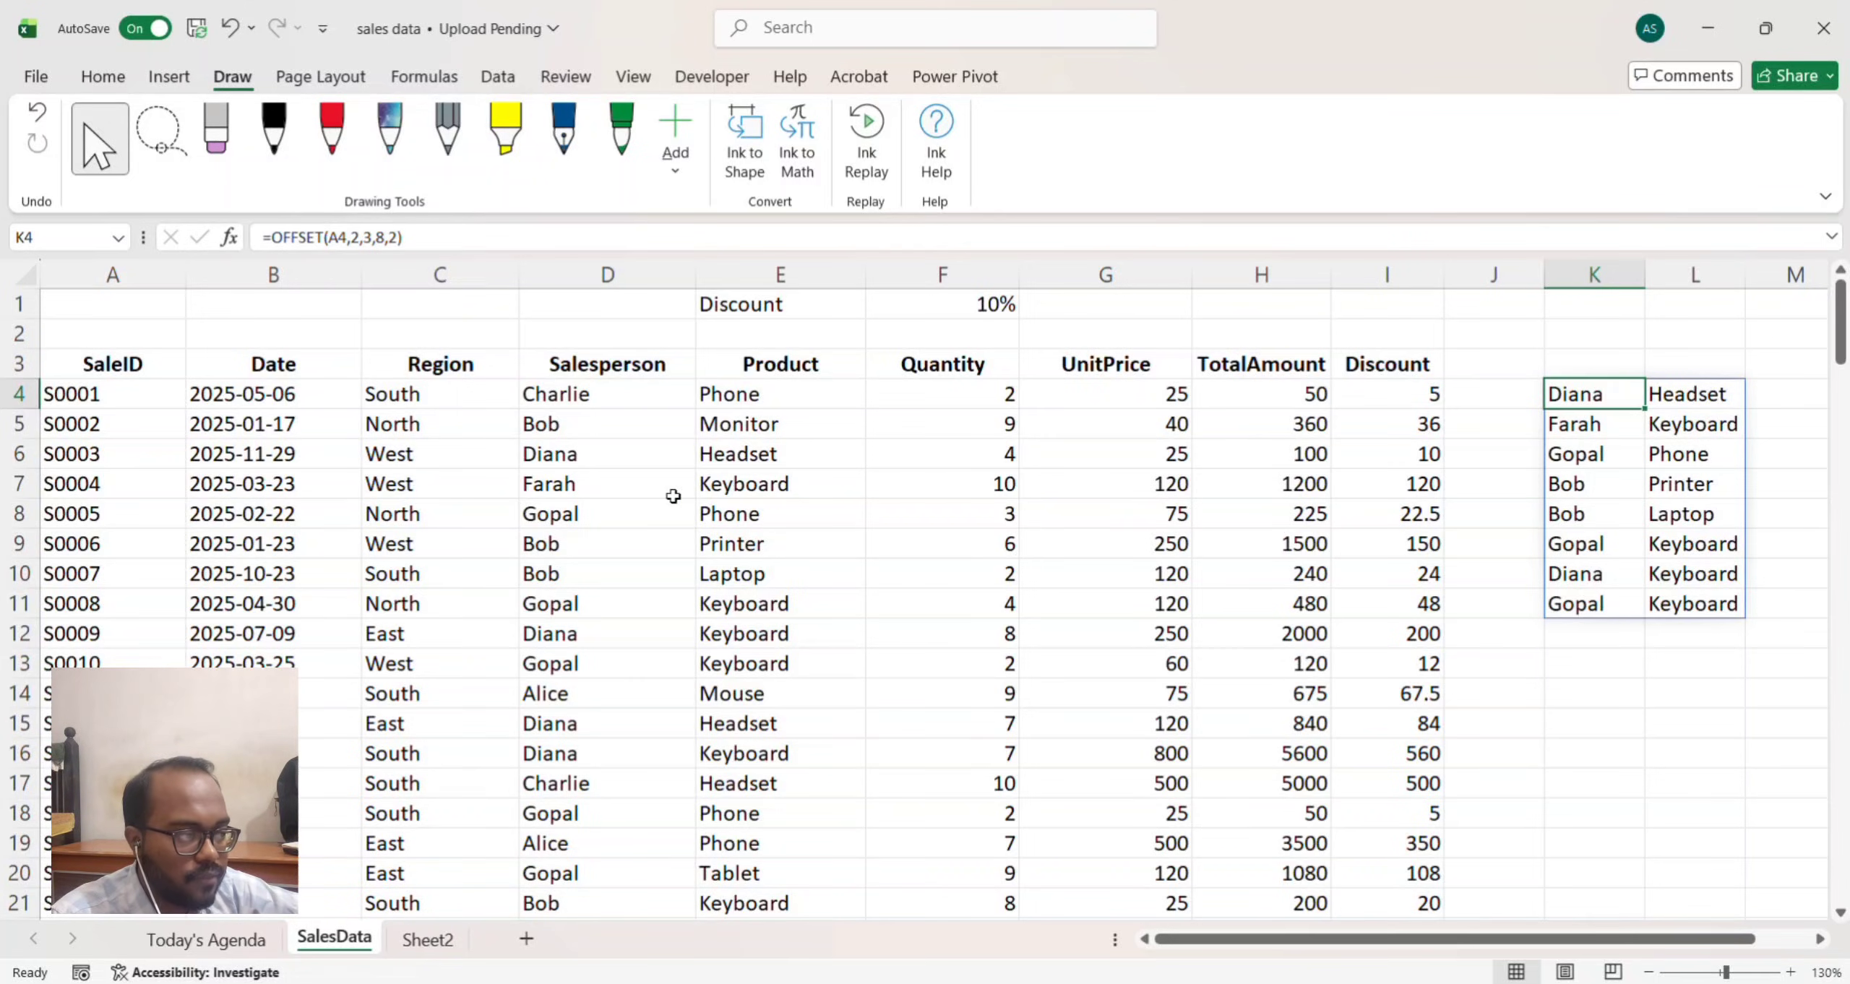
{"action": "left_click_drag", "start_coordinate": [577, 460], "coordinate": [726, 665]}
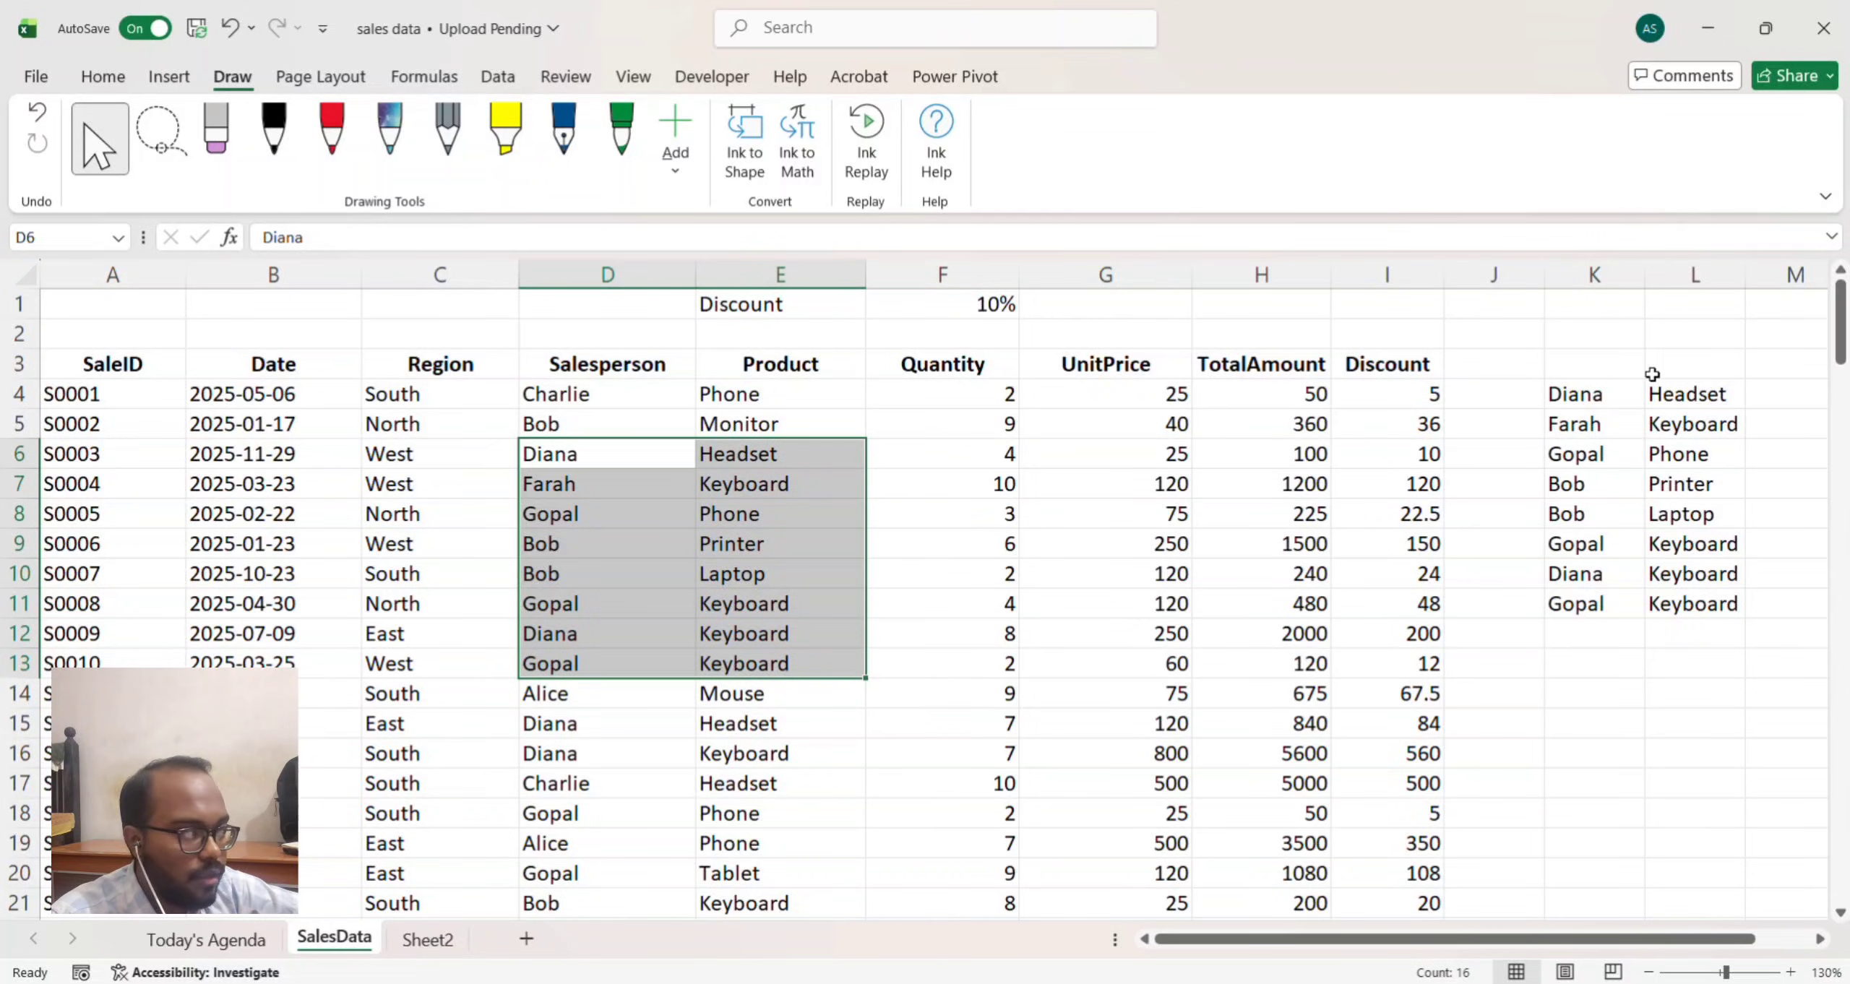
{"action": "left_click", "coordinate": [1606, 390]}
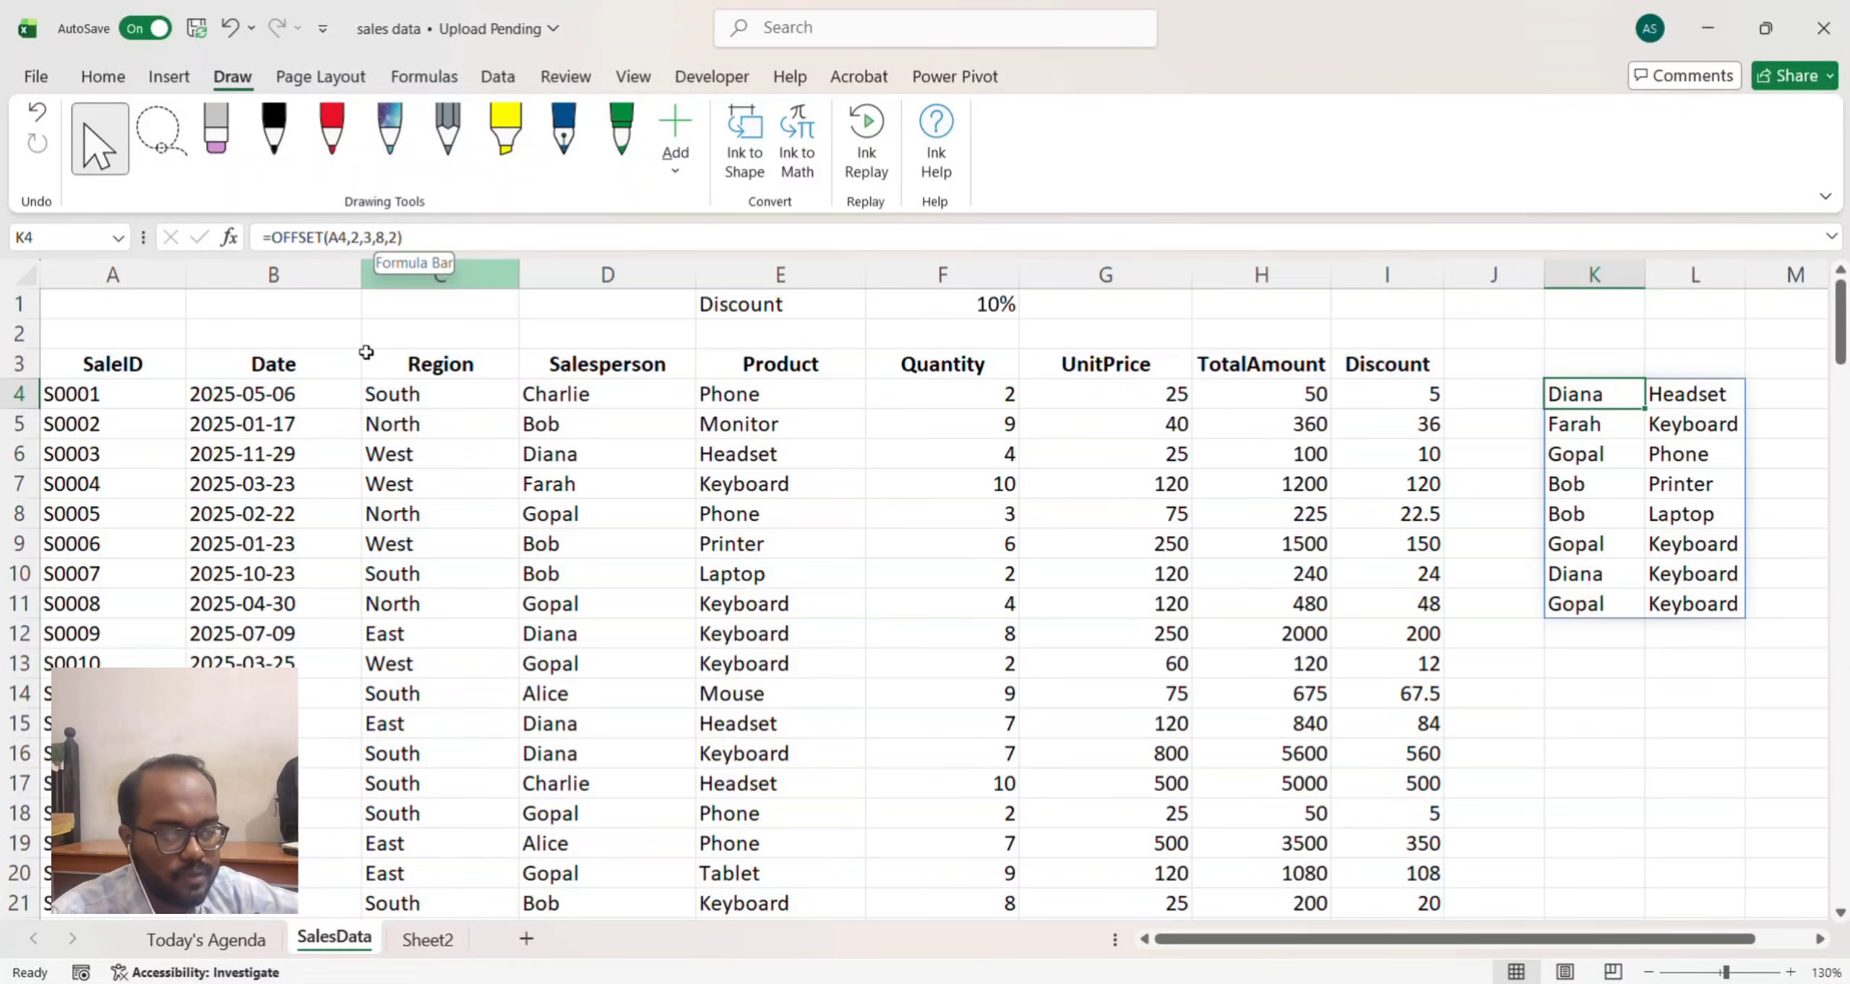
Step: Widen column B on Sheet2 to roughly twice its width
{"action": "left_click", "coordinate": [428, 940]}
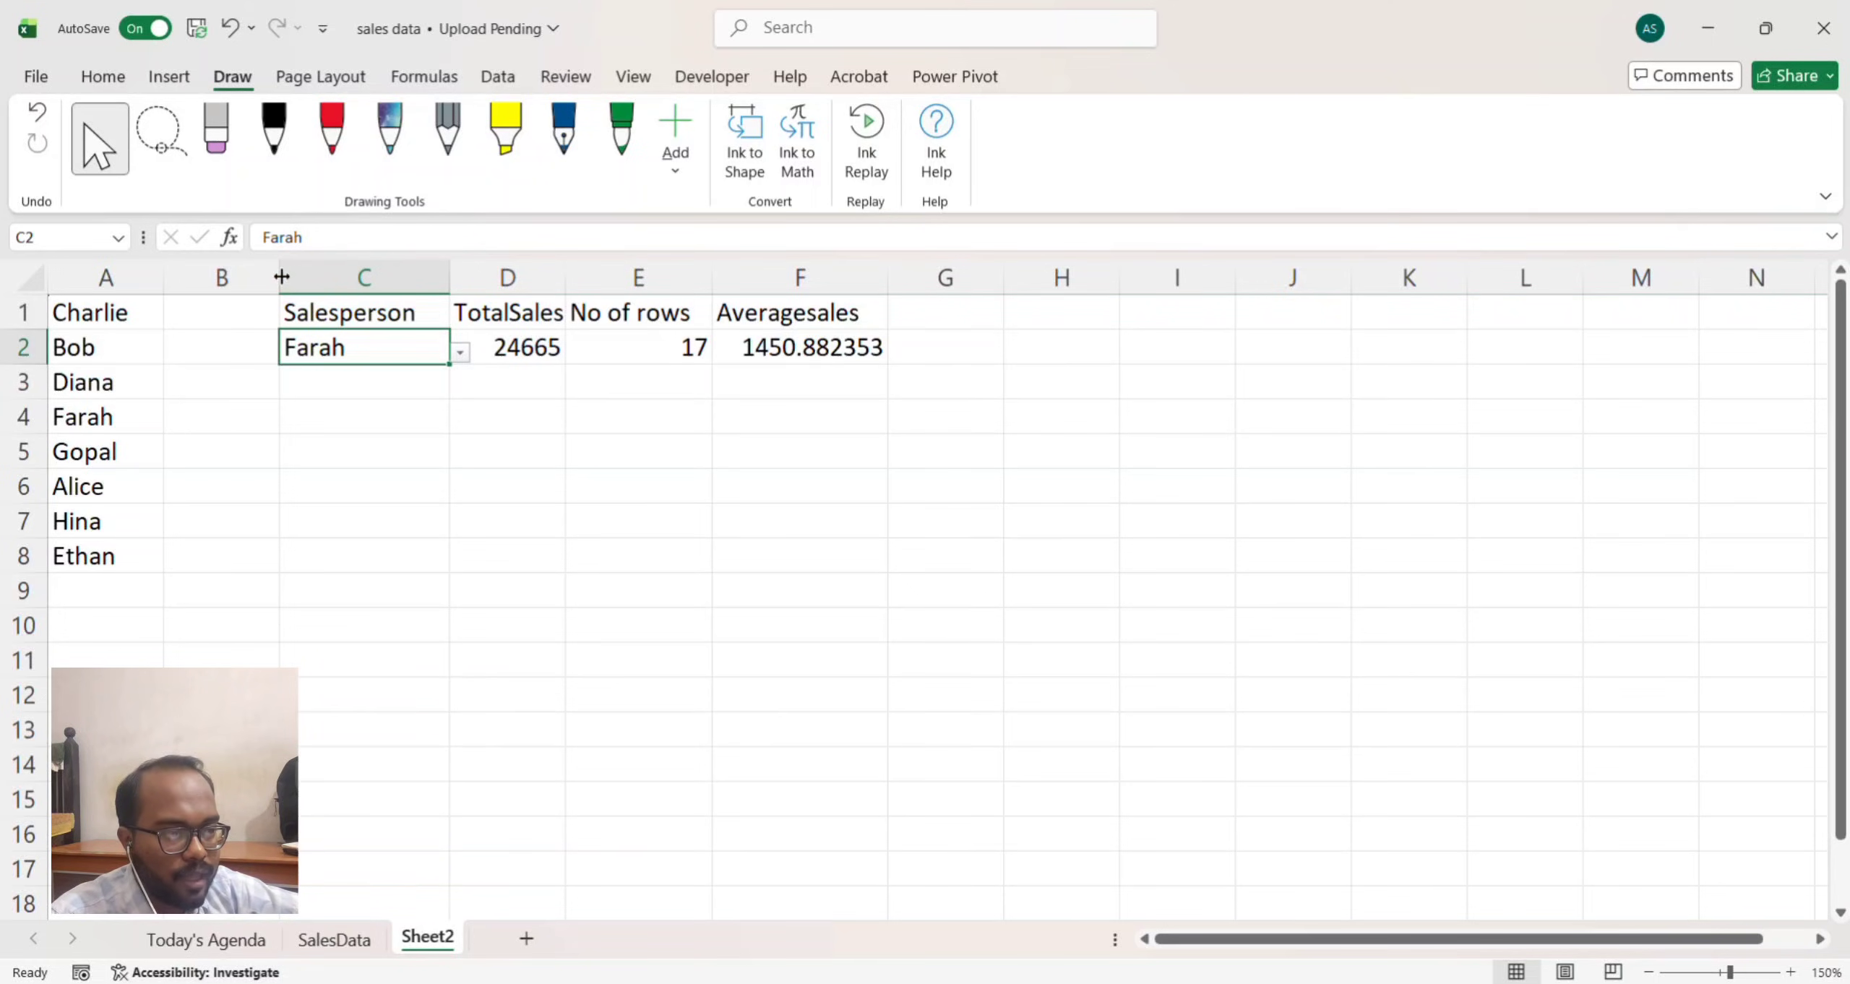
{"action": "left_click_drag", "start_coordinate": [280, 277], "coordinate": [413, 287]}
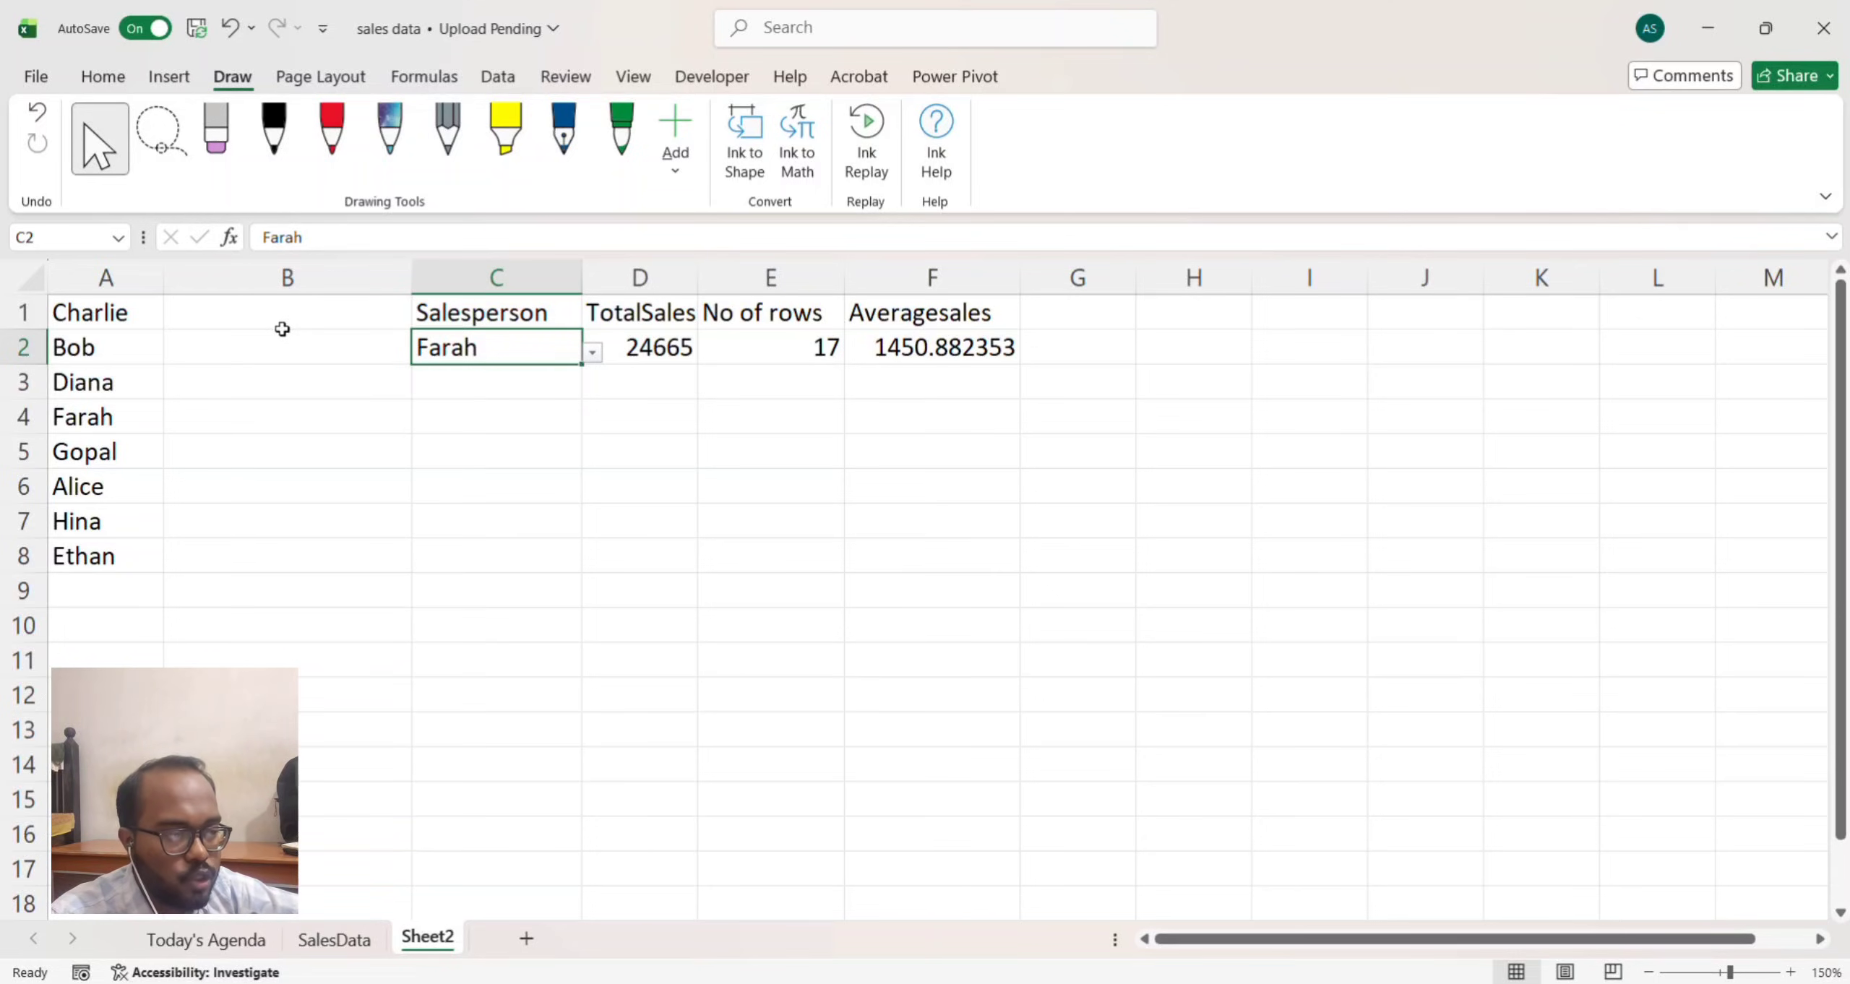
Step: Begin an OFFSET formula in B1 with A1 as reference, 0 rows and 0 columns
{"action": "left_click", "coordinate": [243, 322]}
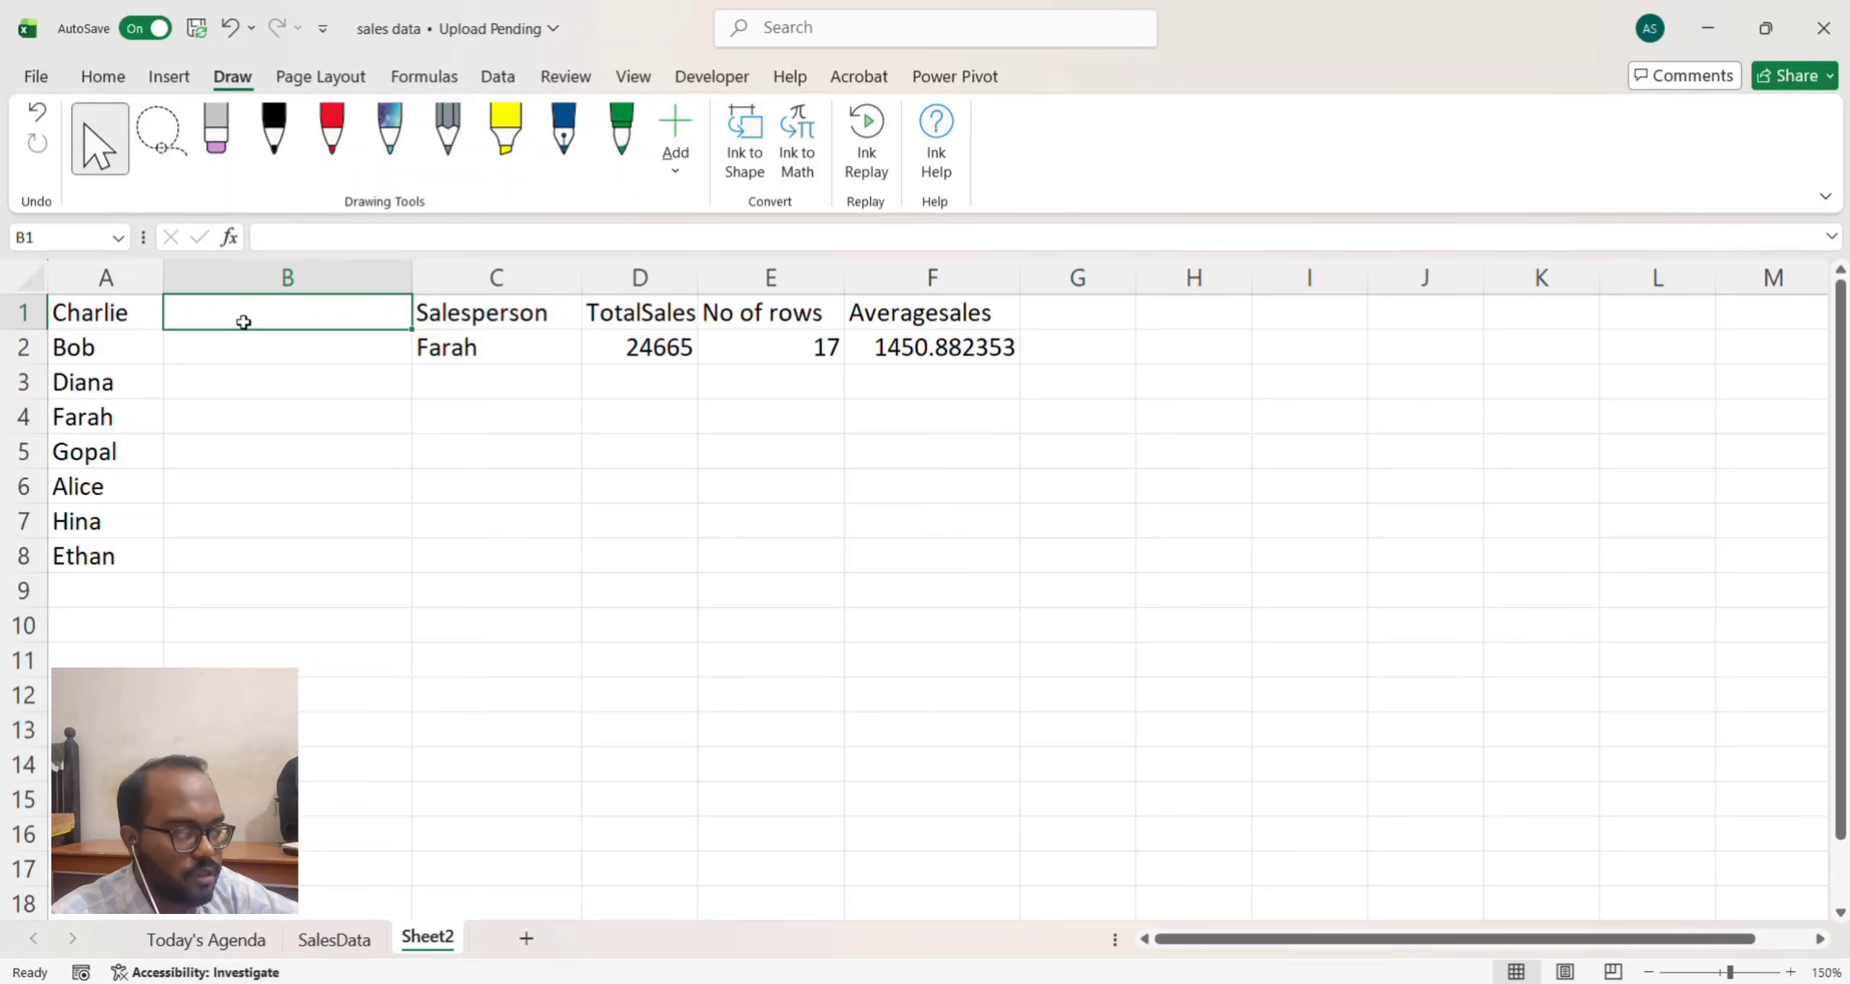
{"action": "type", "text": "=O"}
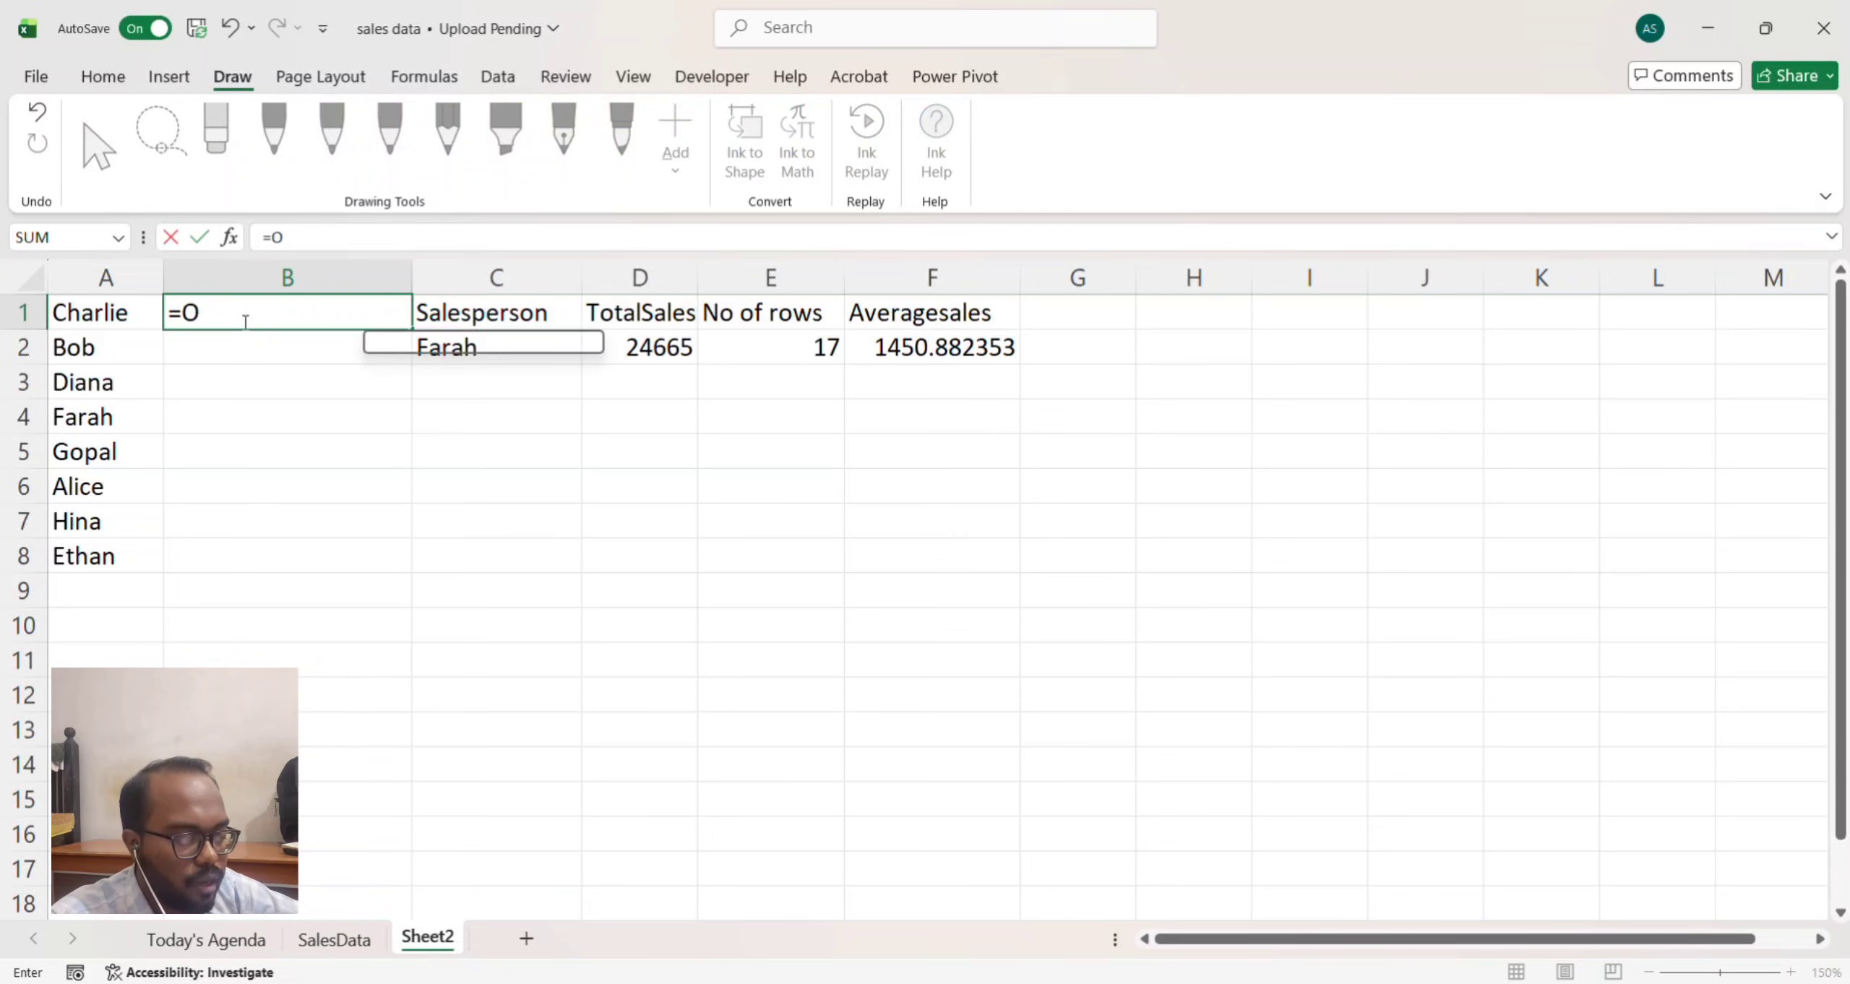
{"action": "type", "text": "F"}
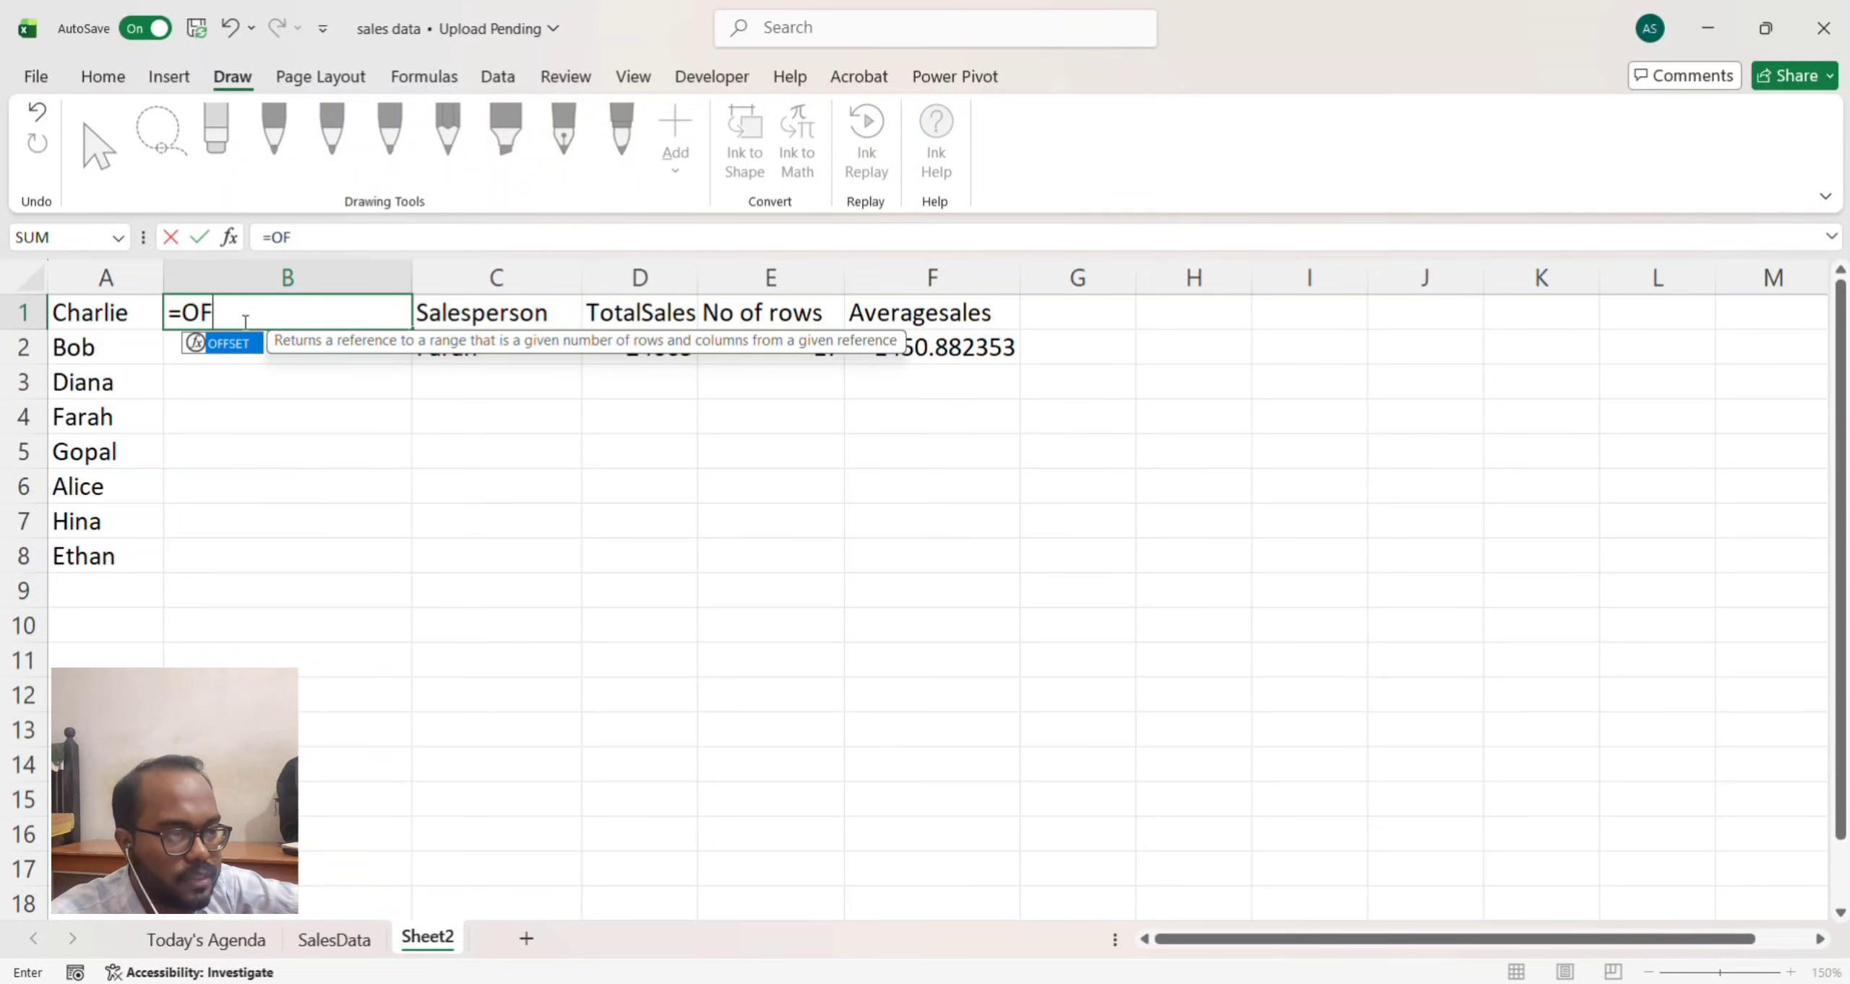
{"action": "key", "text": "Tab"}
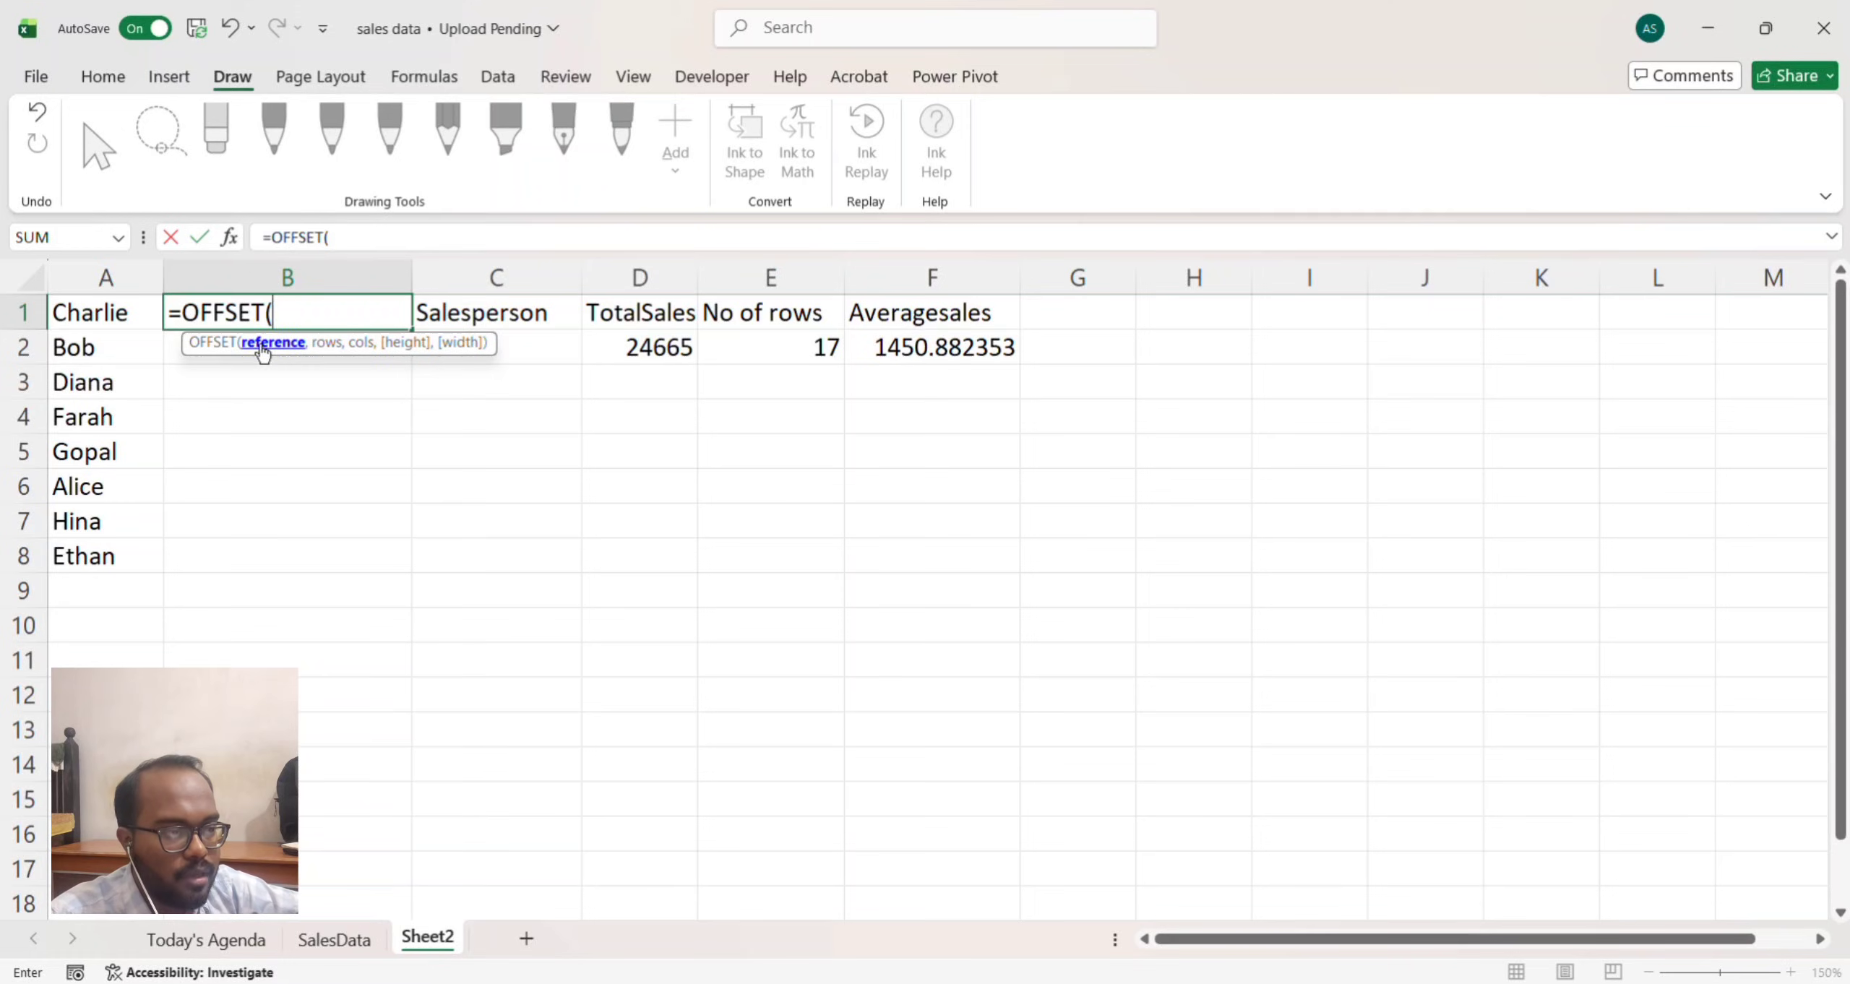
{"action": "left_click", "coordinate": [120, 318]}
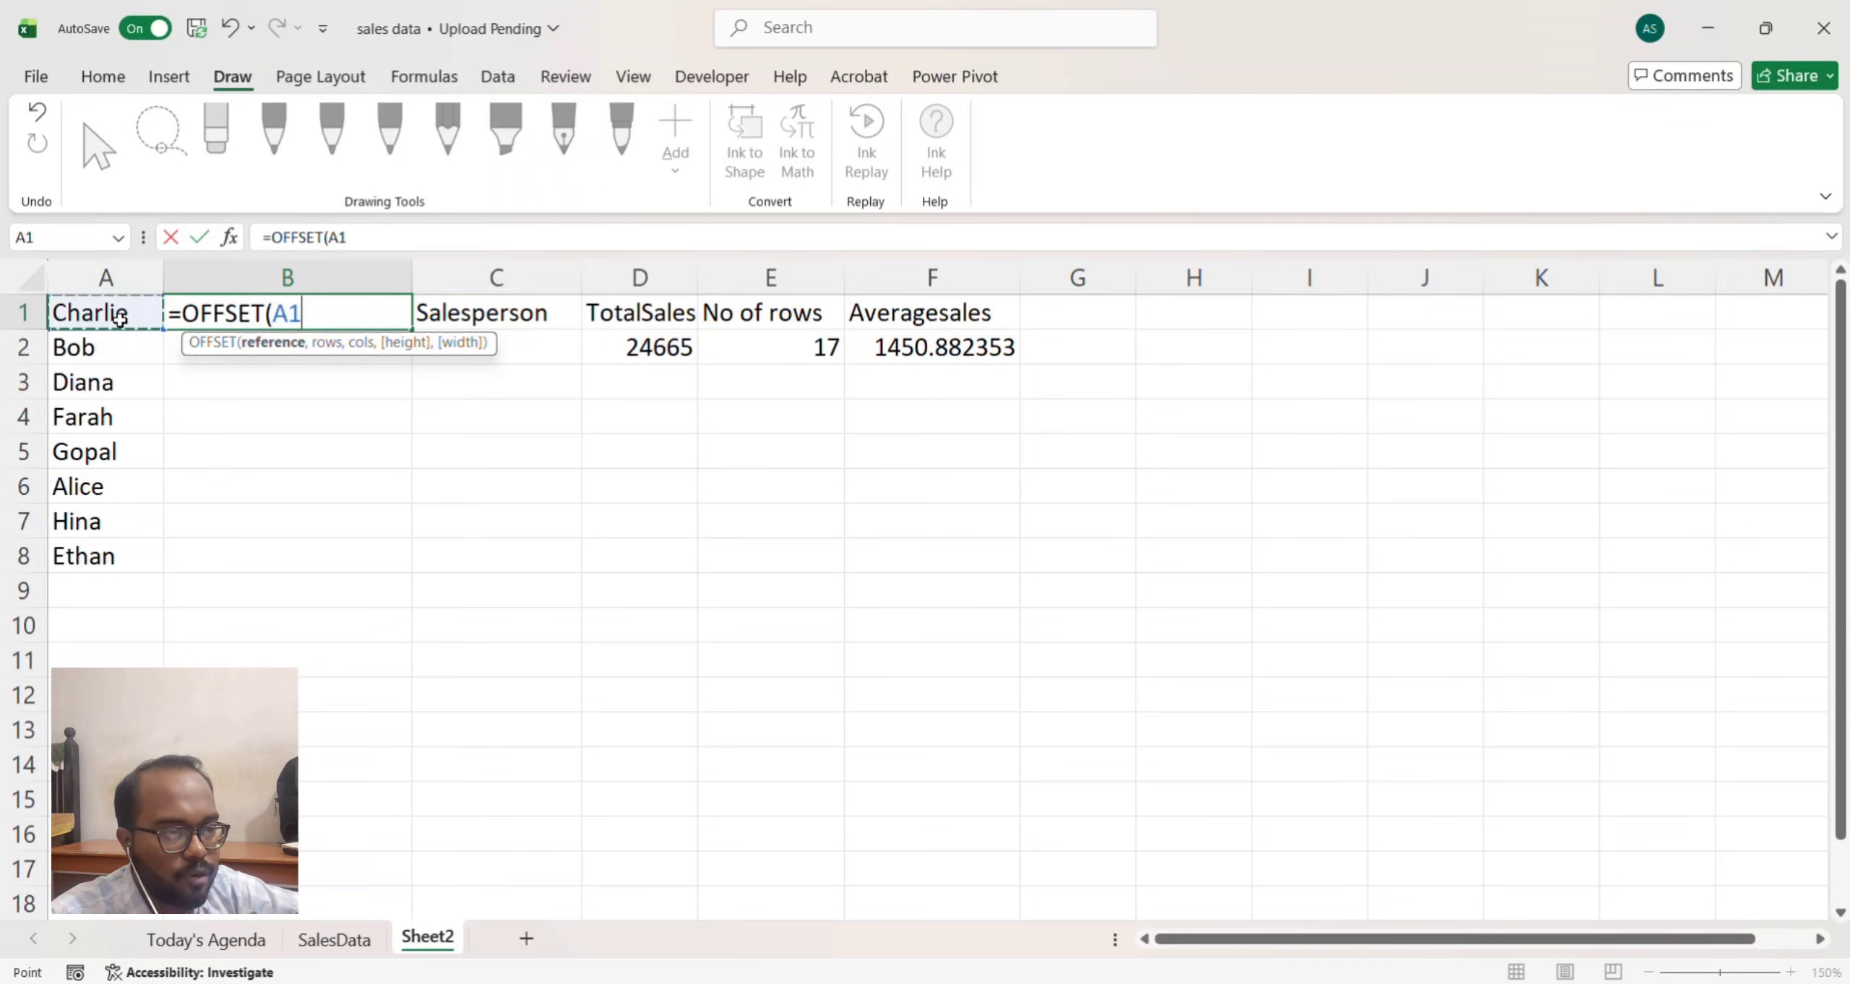
{"action": "type", "text": ","}
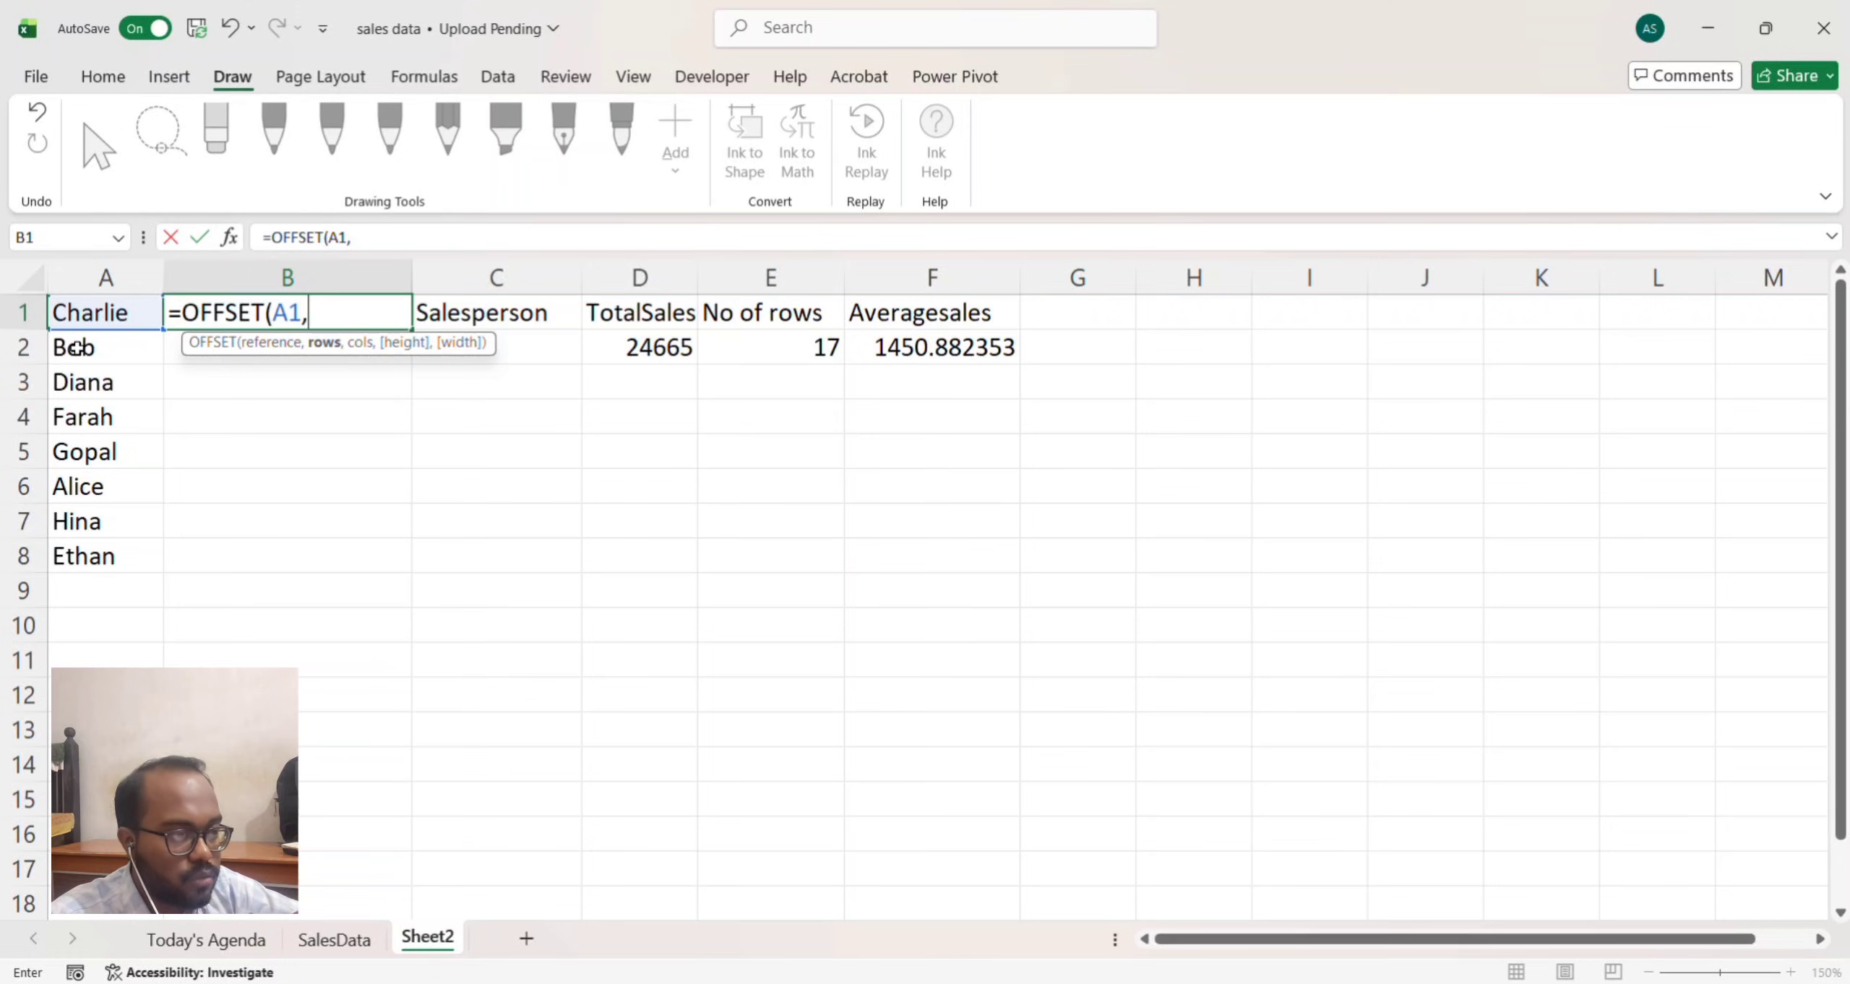
{"action": "type", "text": "0,"}
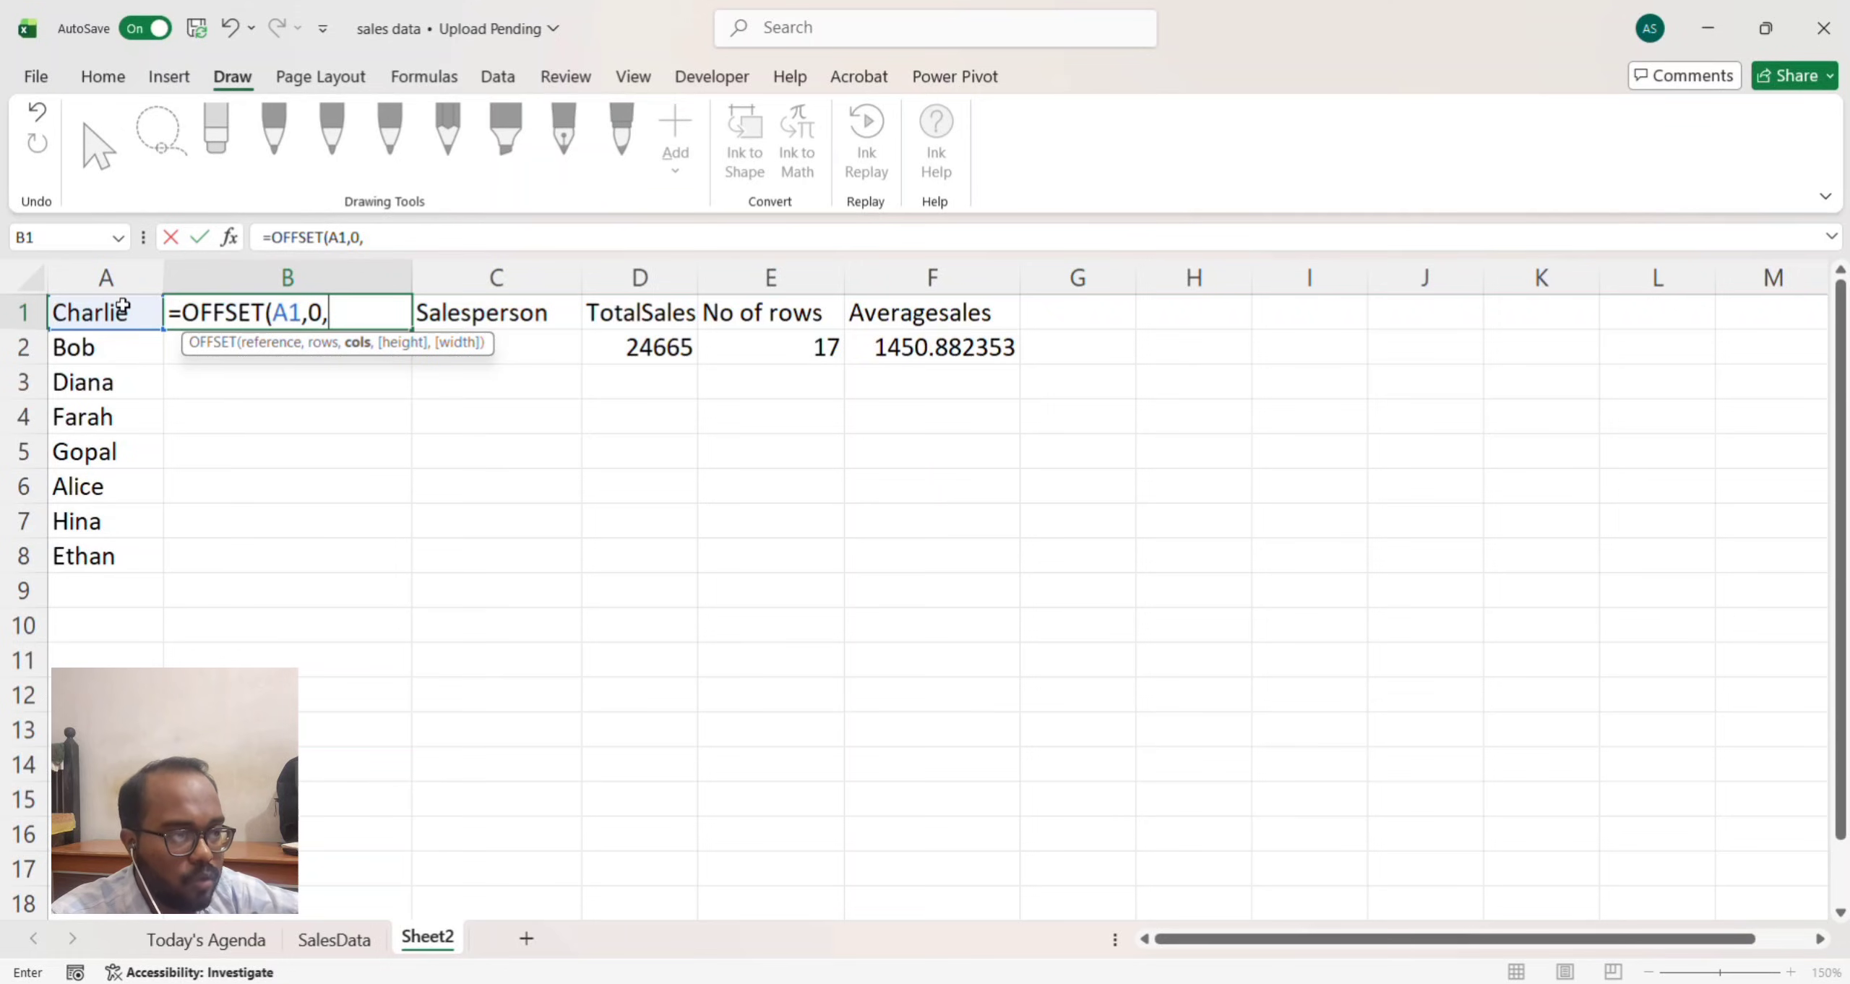
{"action": "type", "text": "0,"}
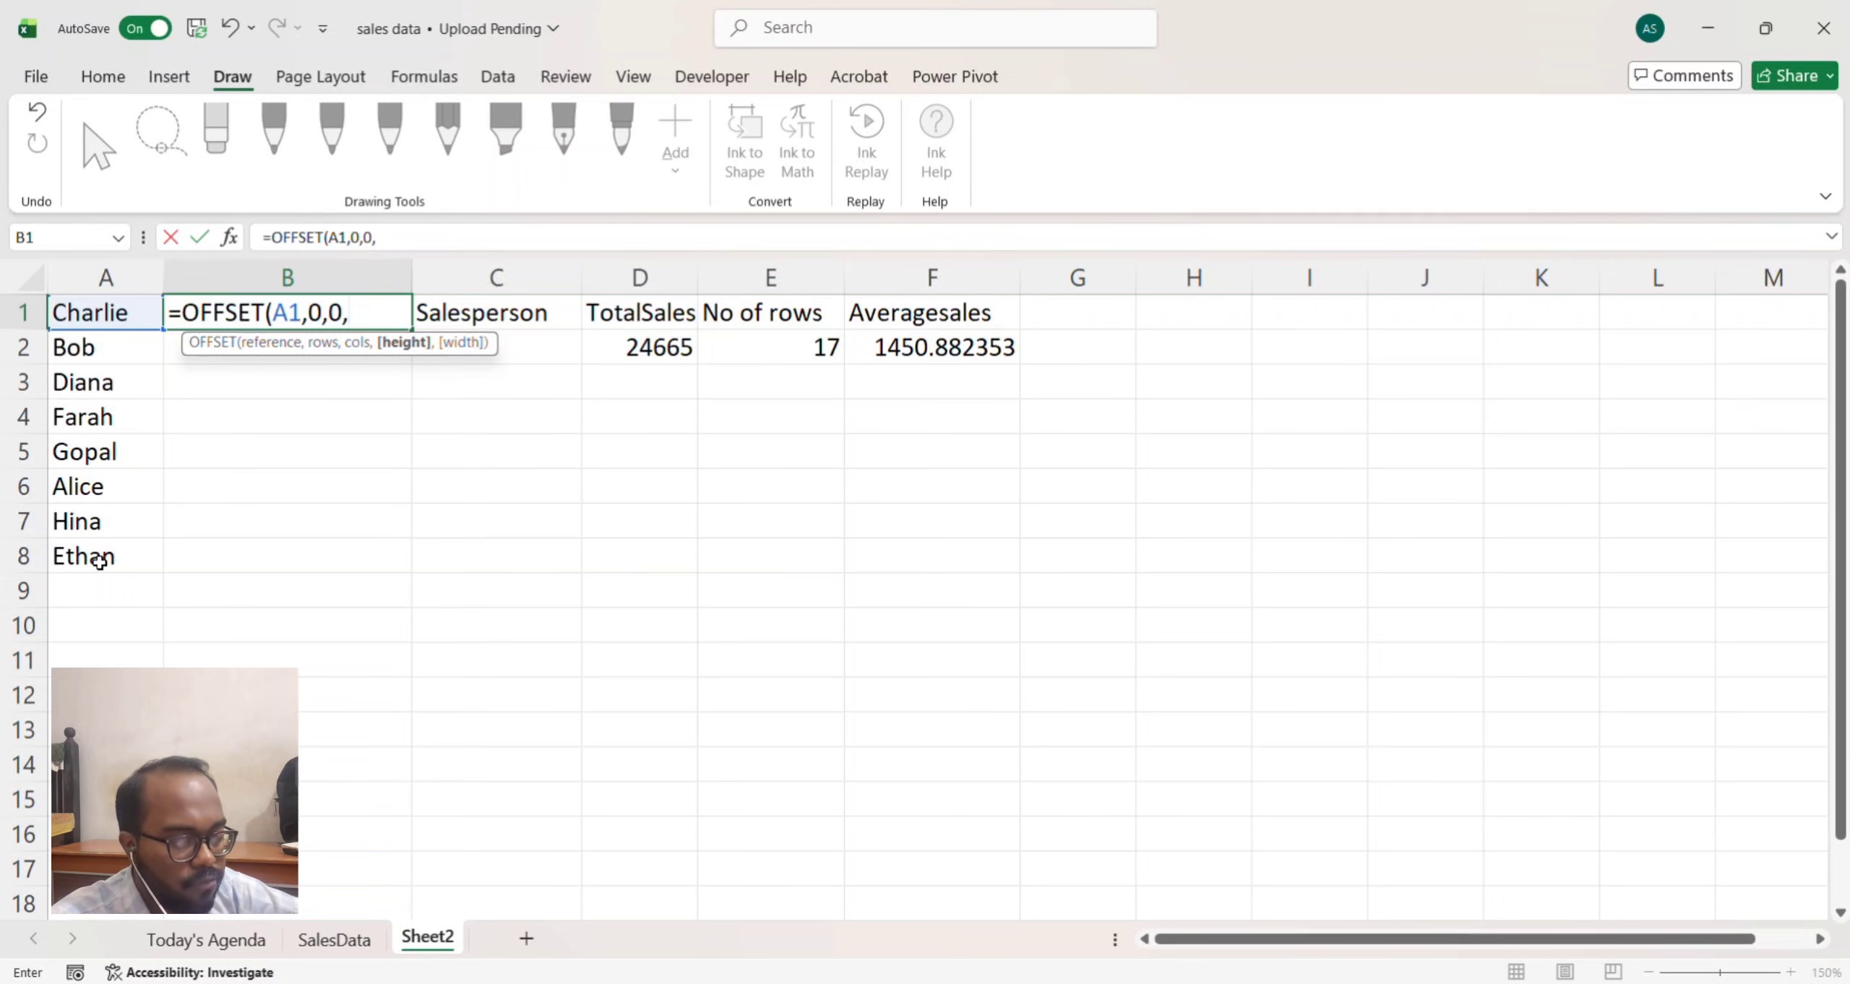
Step: Complete B1's OFFSET formula with COUNTA(A:A) as the height, leaving out the width, and enter it
{"action": "type", "text": "COUN"}
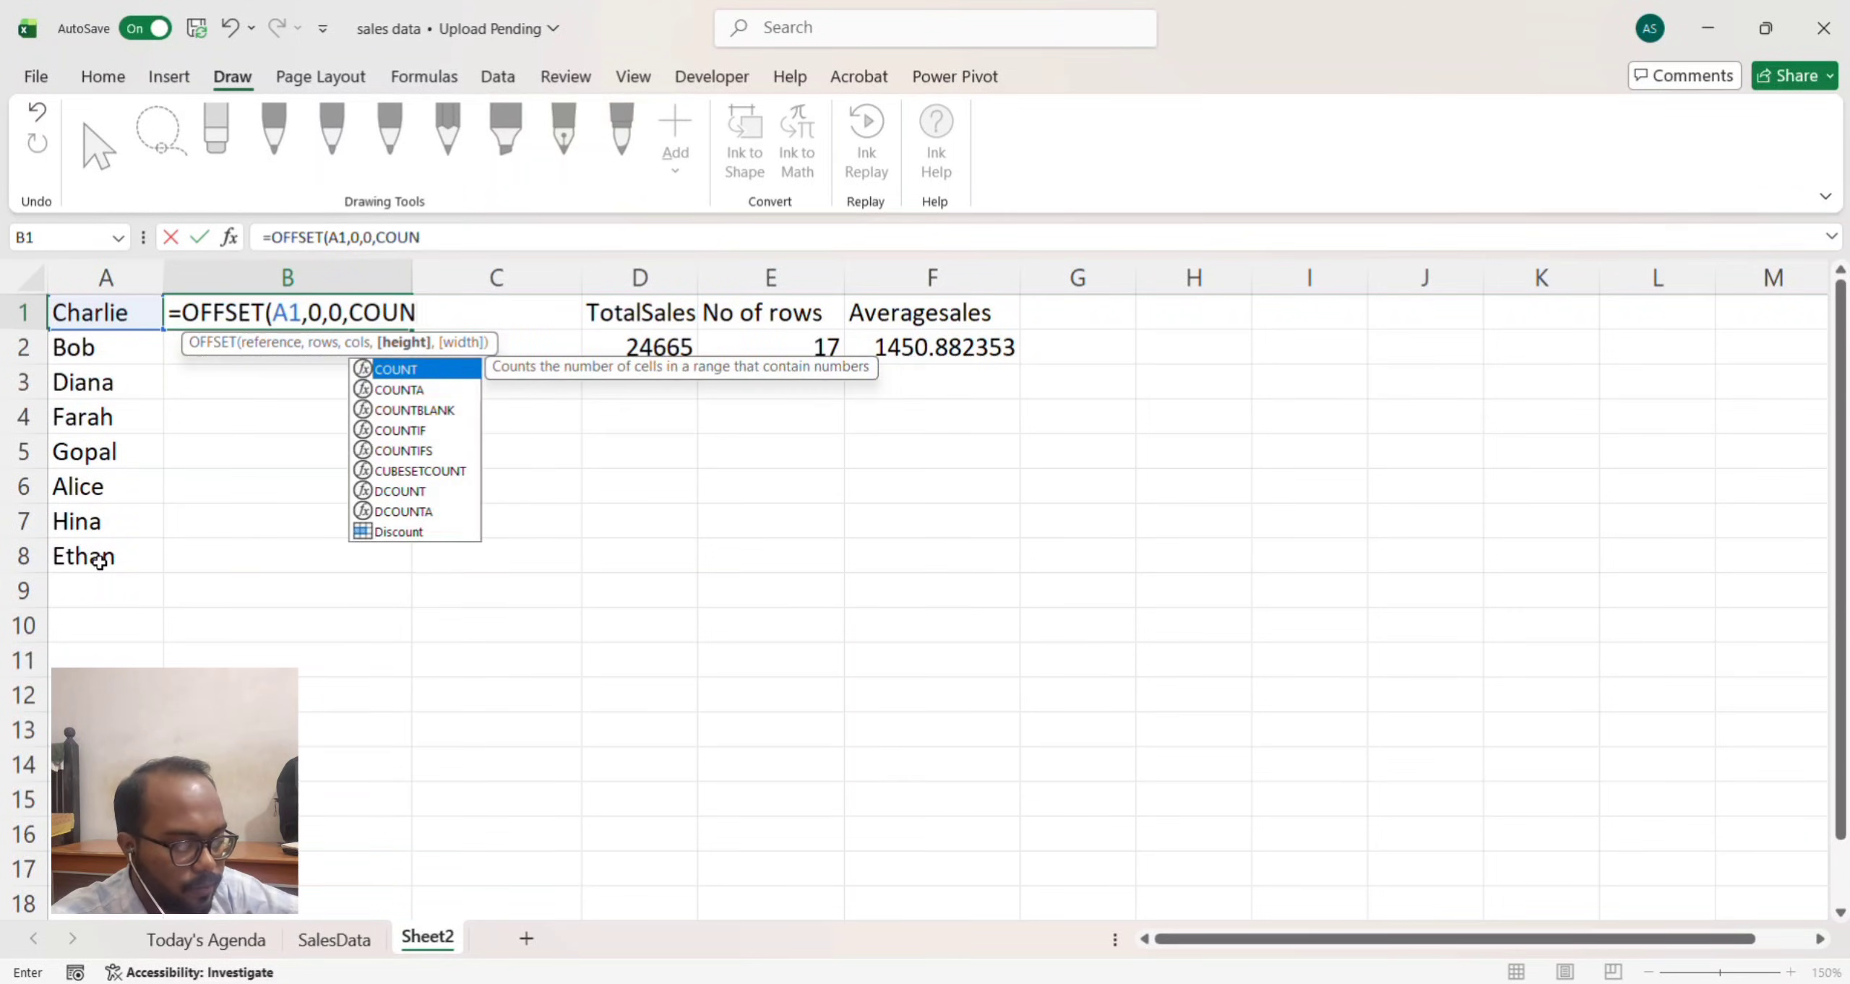
{"action": "type", "text": "TA("}
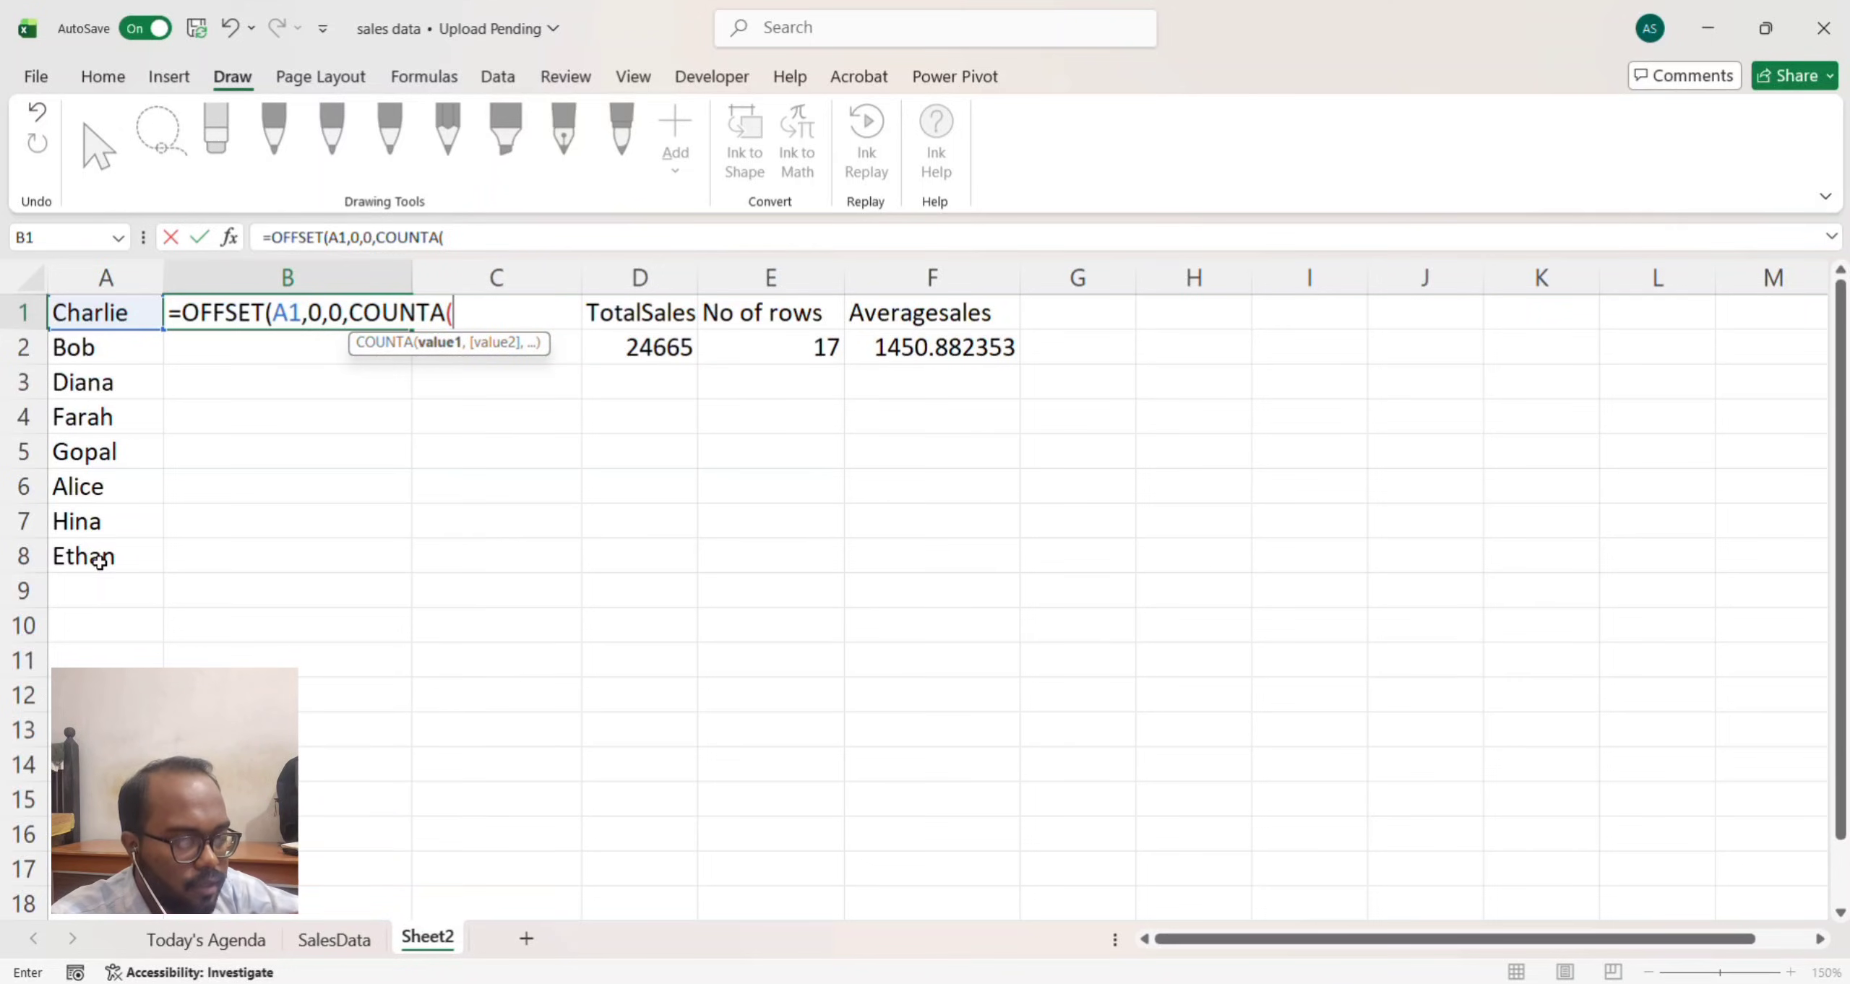
{"action": "type", "text": "A:A"}
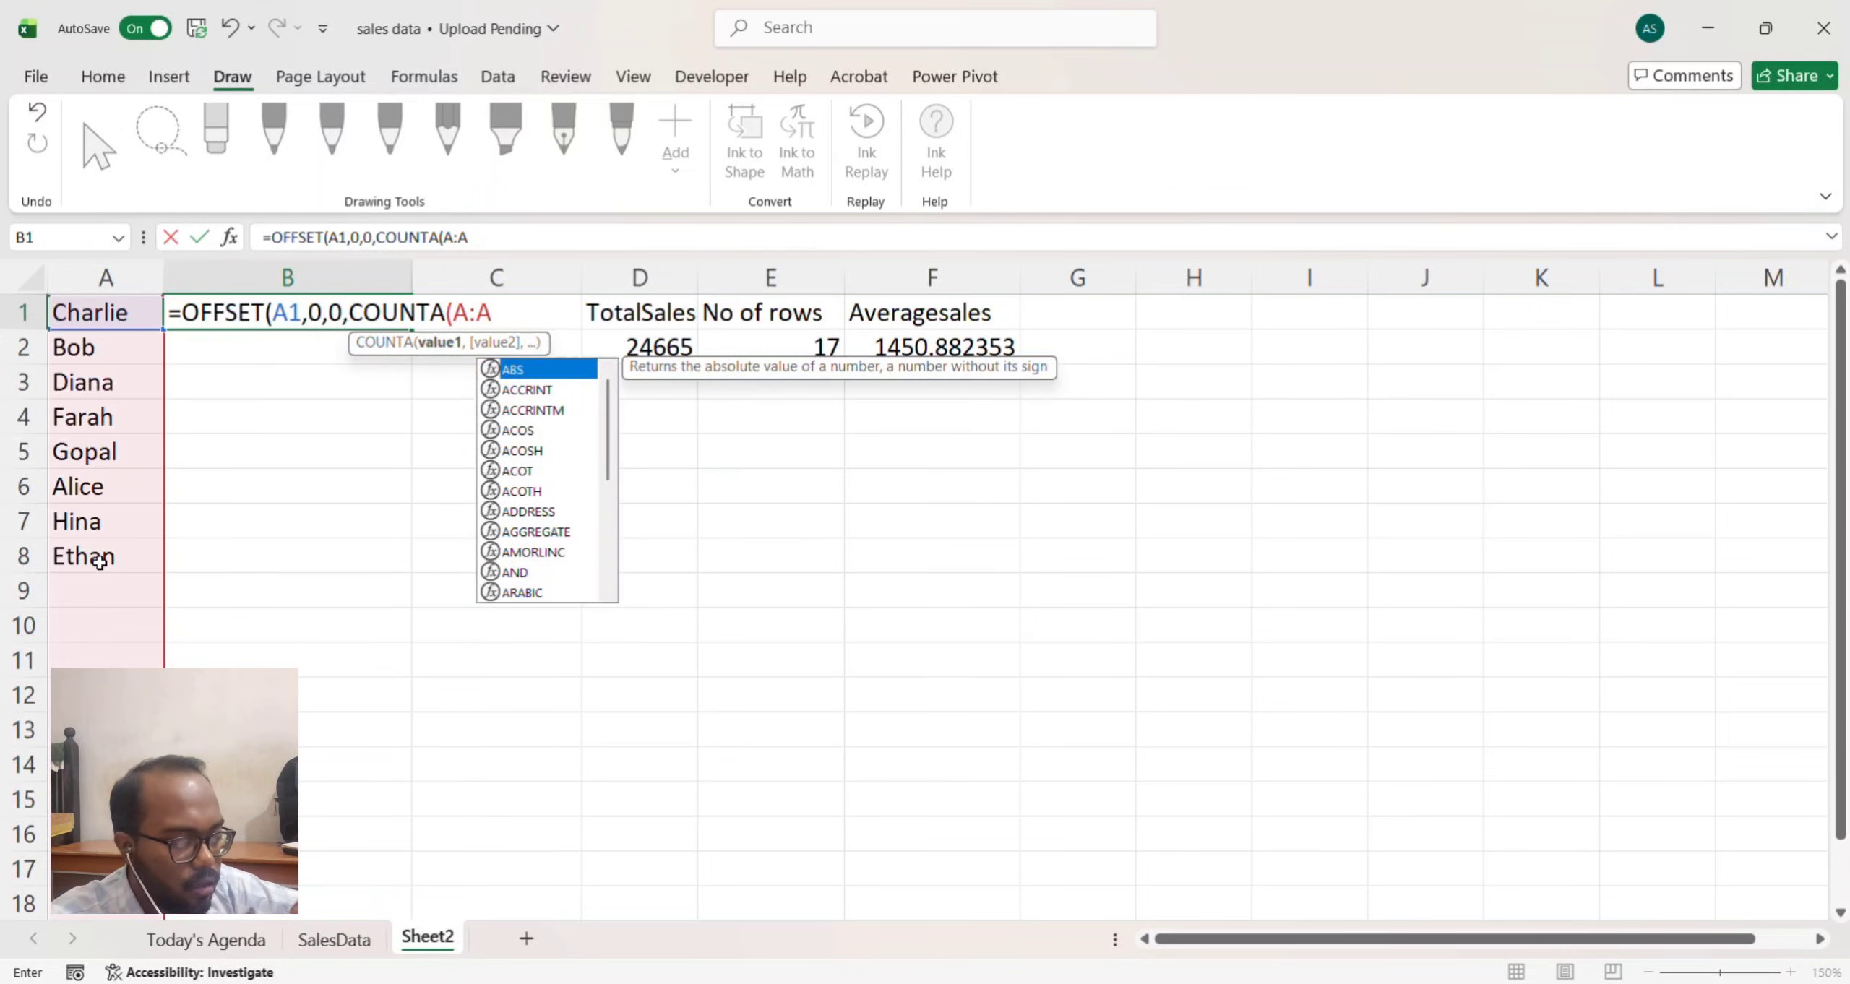
{"action": "type", "text": ")"}
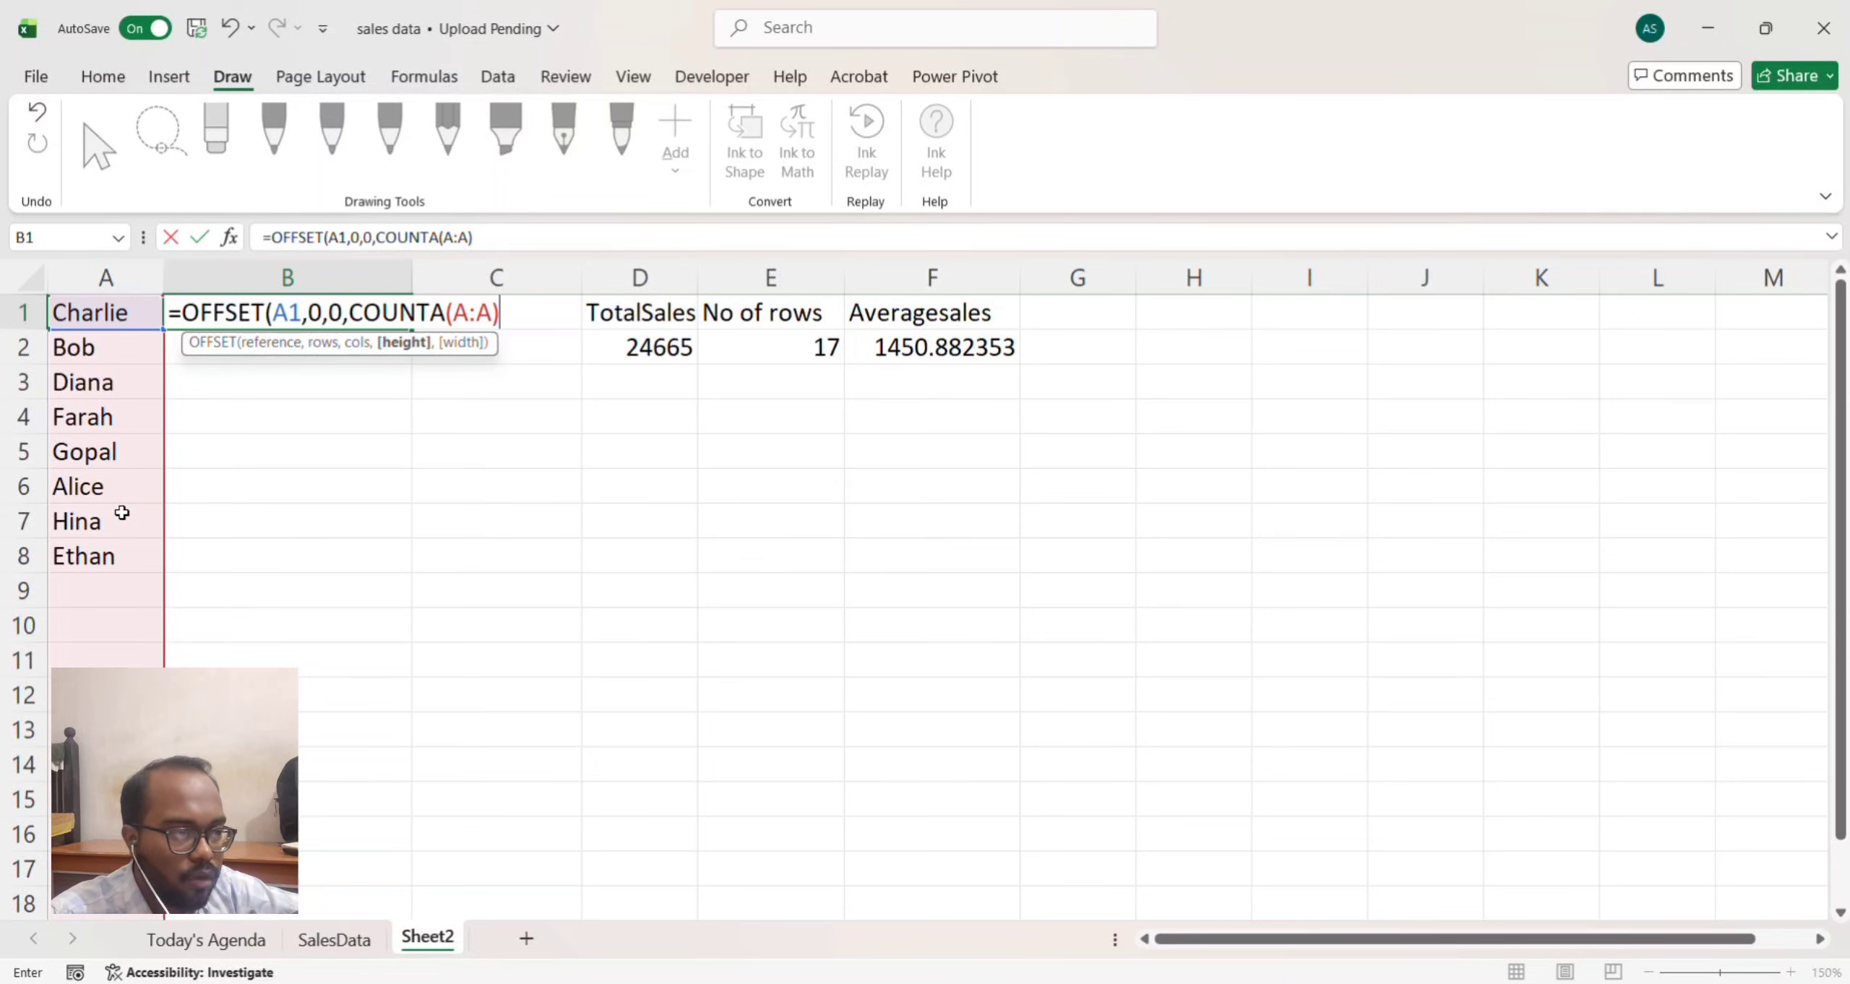
{"action": "type", "text": ")"}
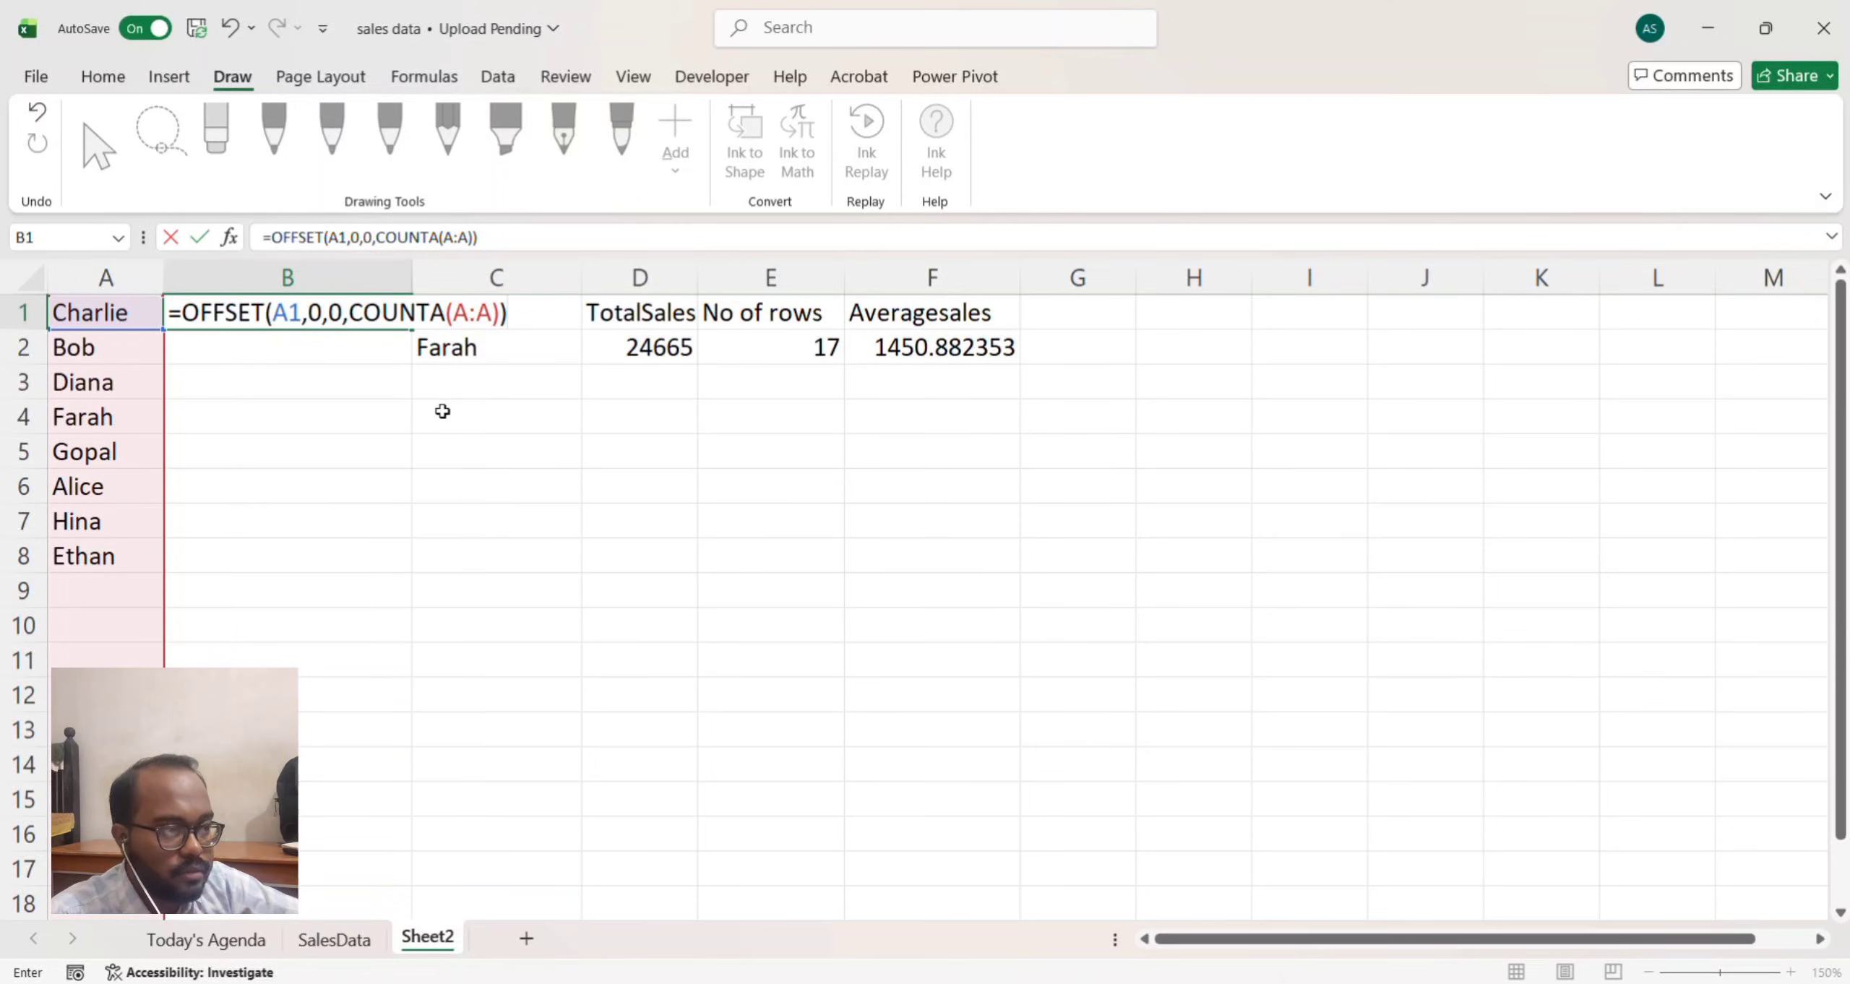
{"action": "key", "text": "BackSpace"}
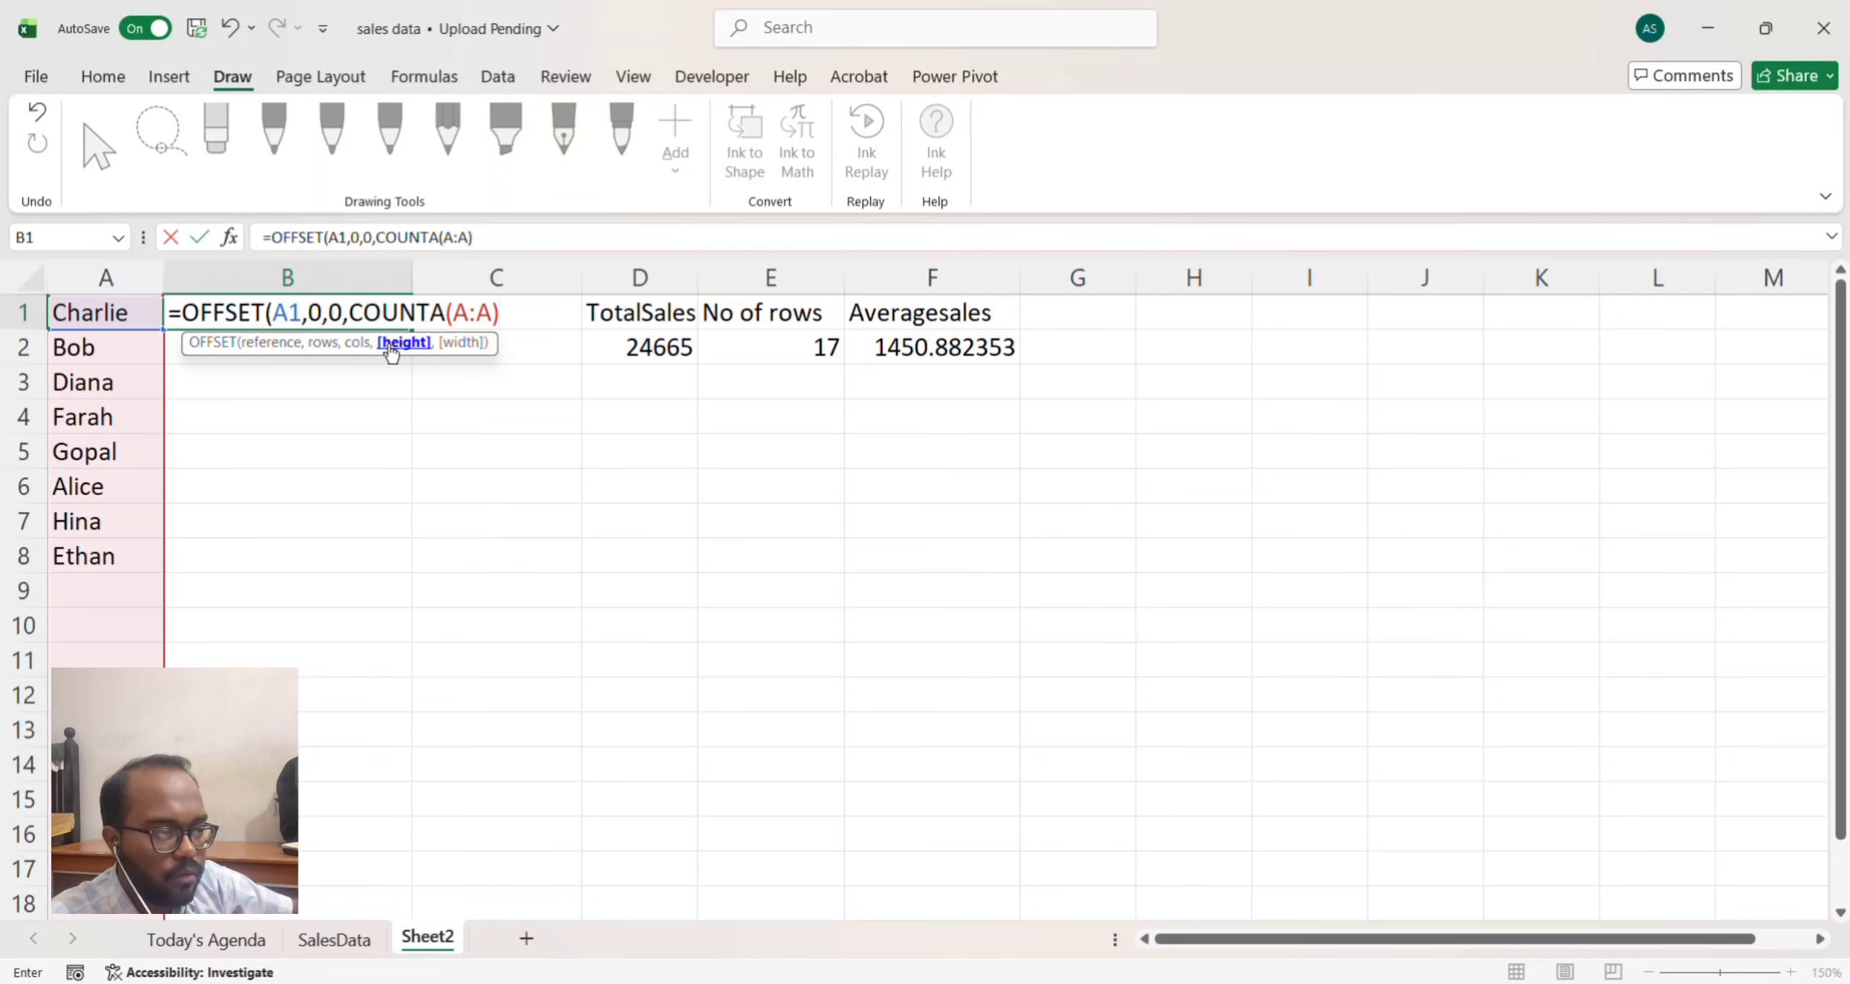
{"action": "type", "text": ")"}
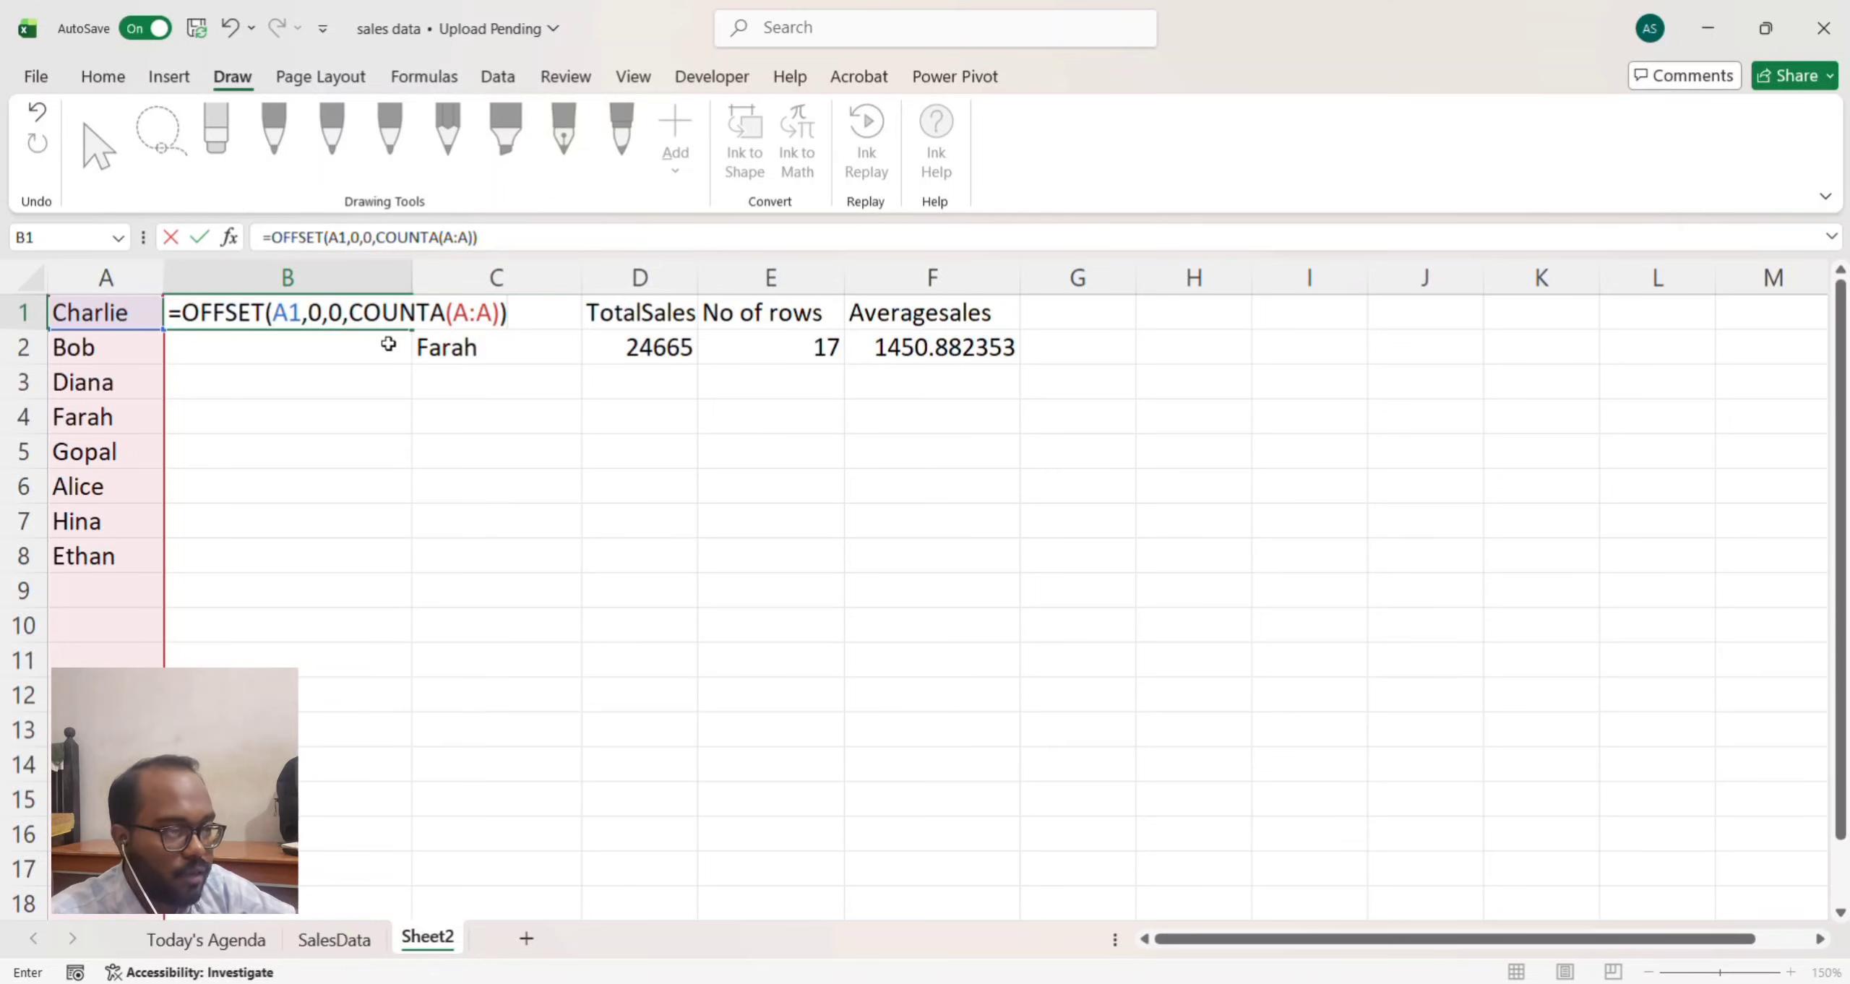
{"action": "key", "text": "Return"}
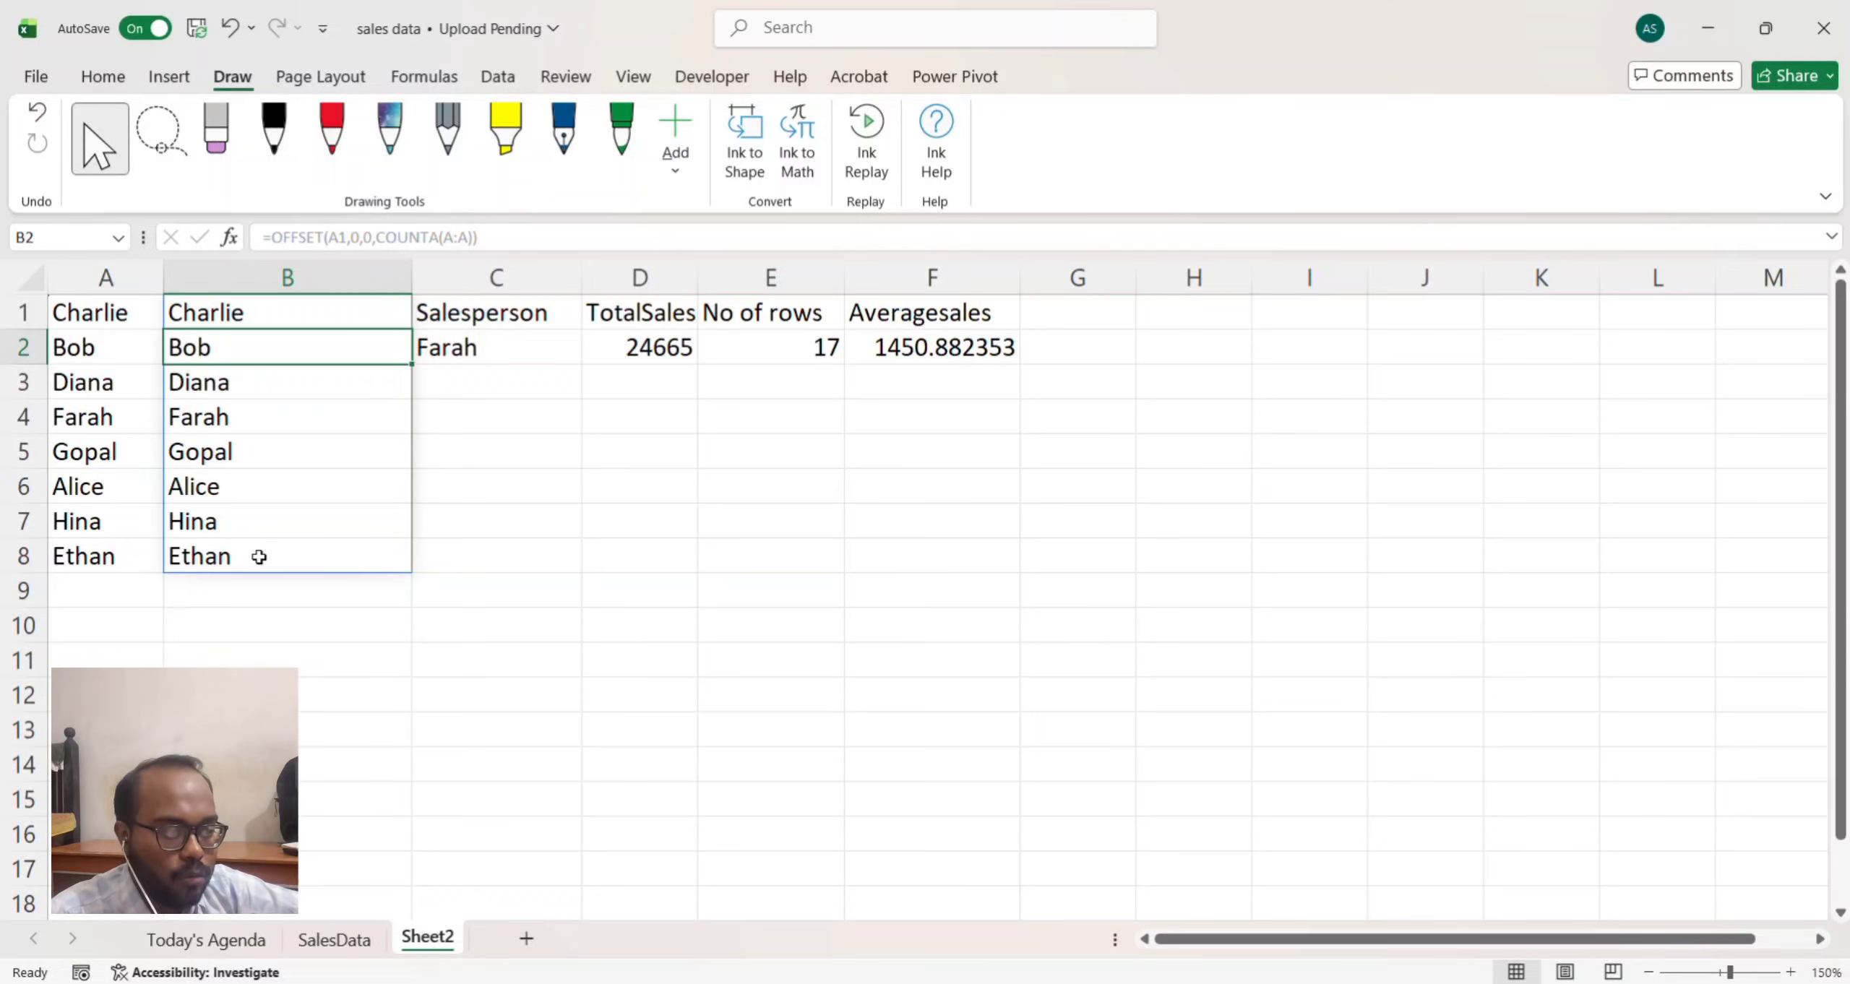
Step: Add another salesperson's first name in A9 beneath the list and check the OFFSET spill from B1
{"action": "left_click", "coordinate": [104, 596]}
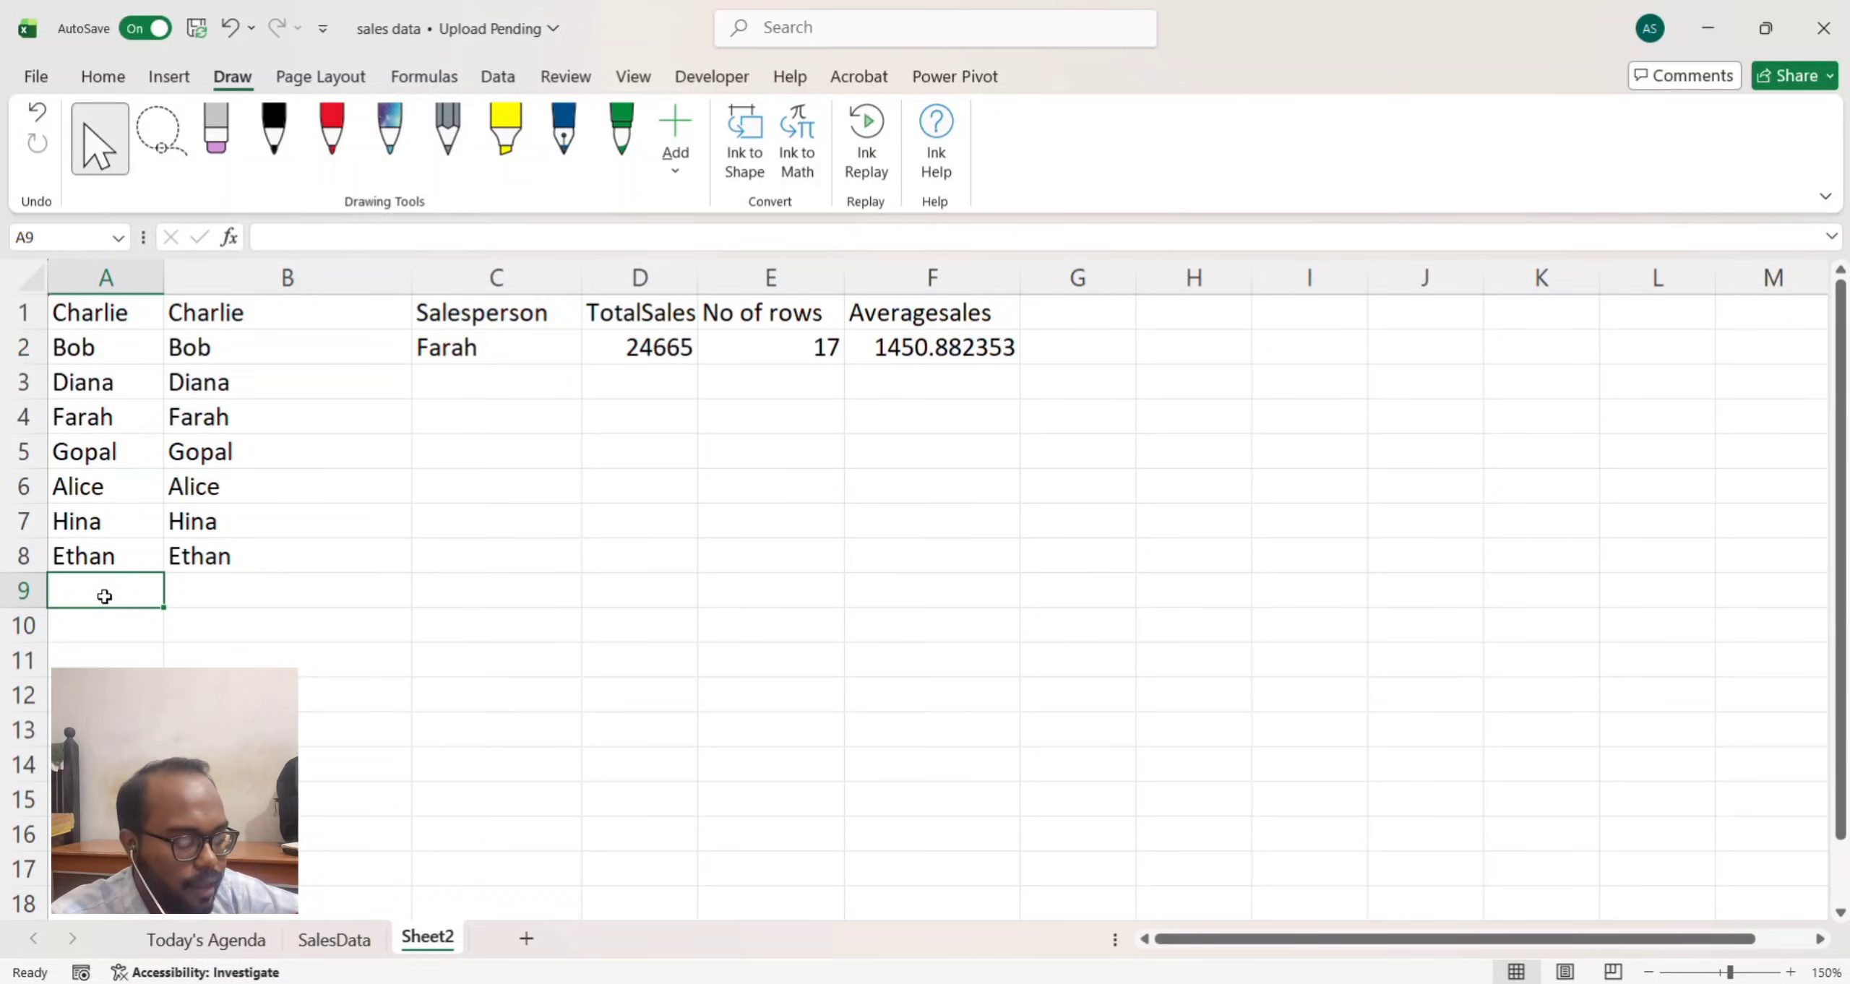
{"action": "type", "text": "Jessy"}
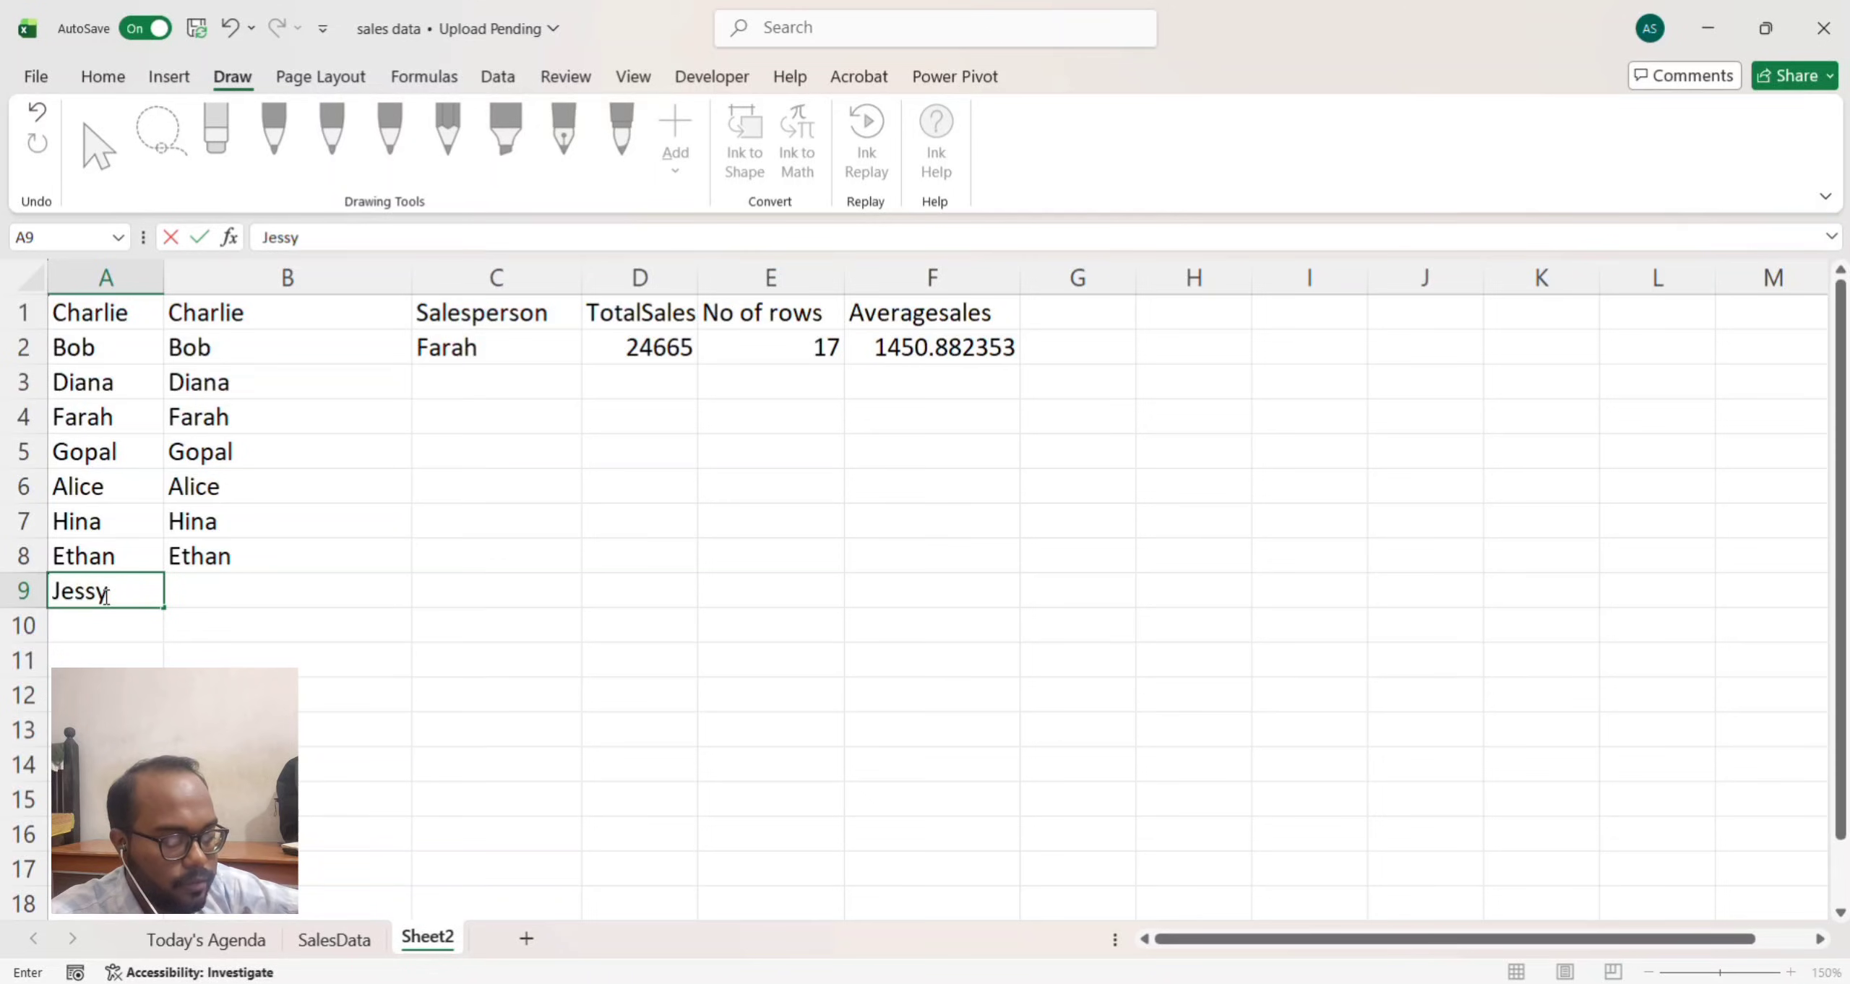
{"action": "key", "text": "Return"}
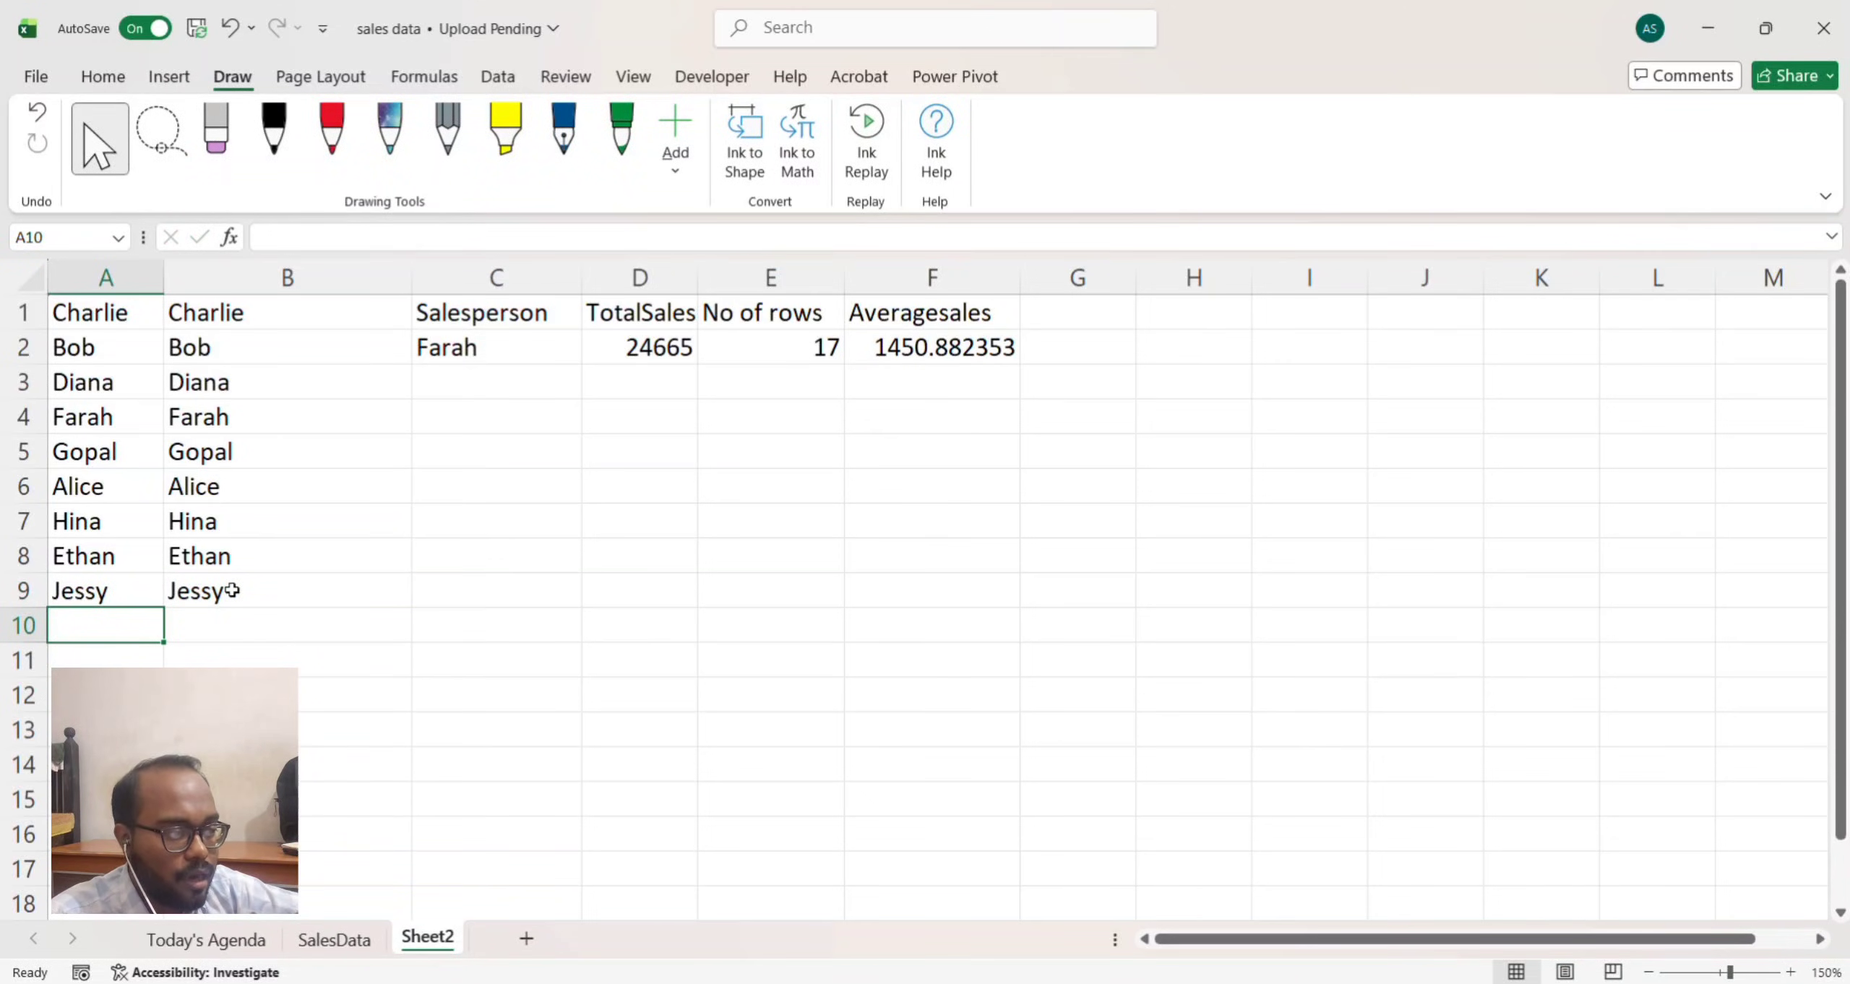
{"action": "left_click", "coordinate": [302, 309]}
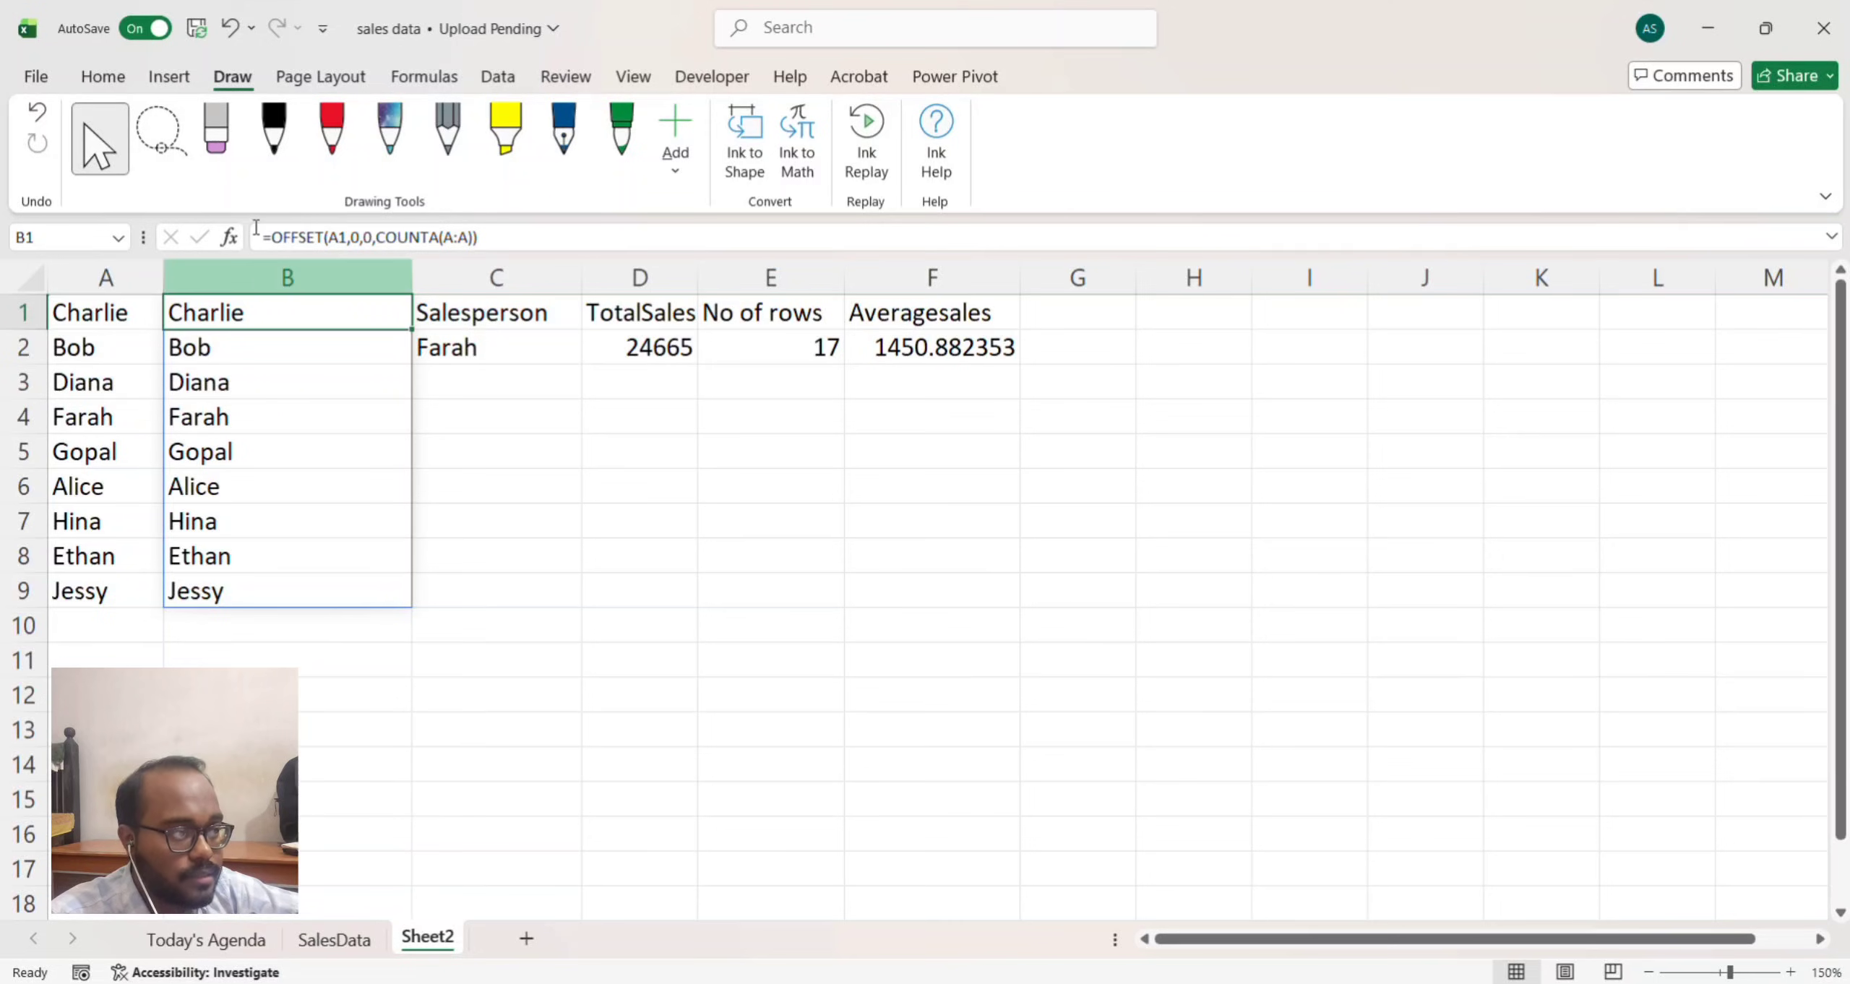
Step: Enter =COUNTA(A1:A16) in C4 to count the filled name cells
{"action": "left_click", "coordinate": [169, 76]}
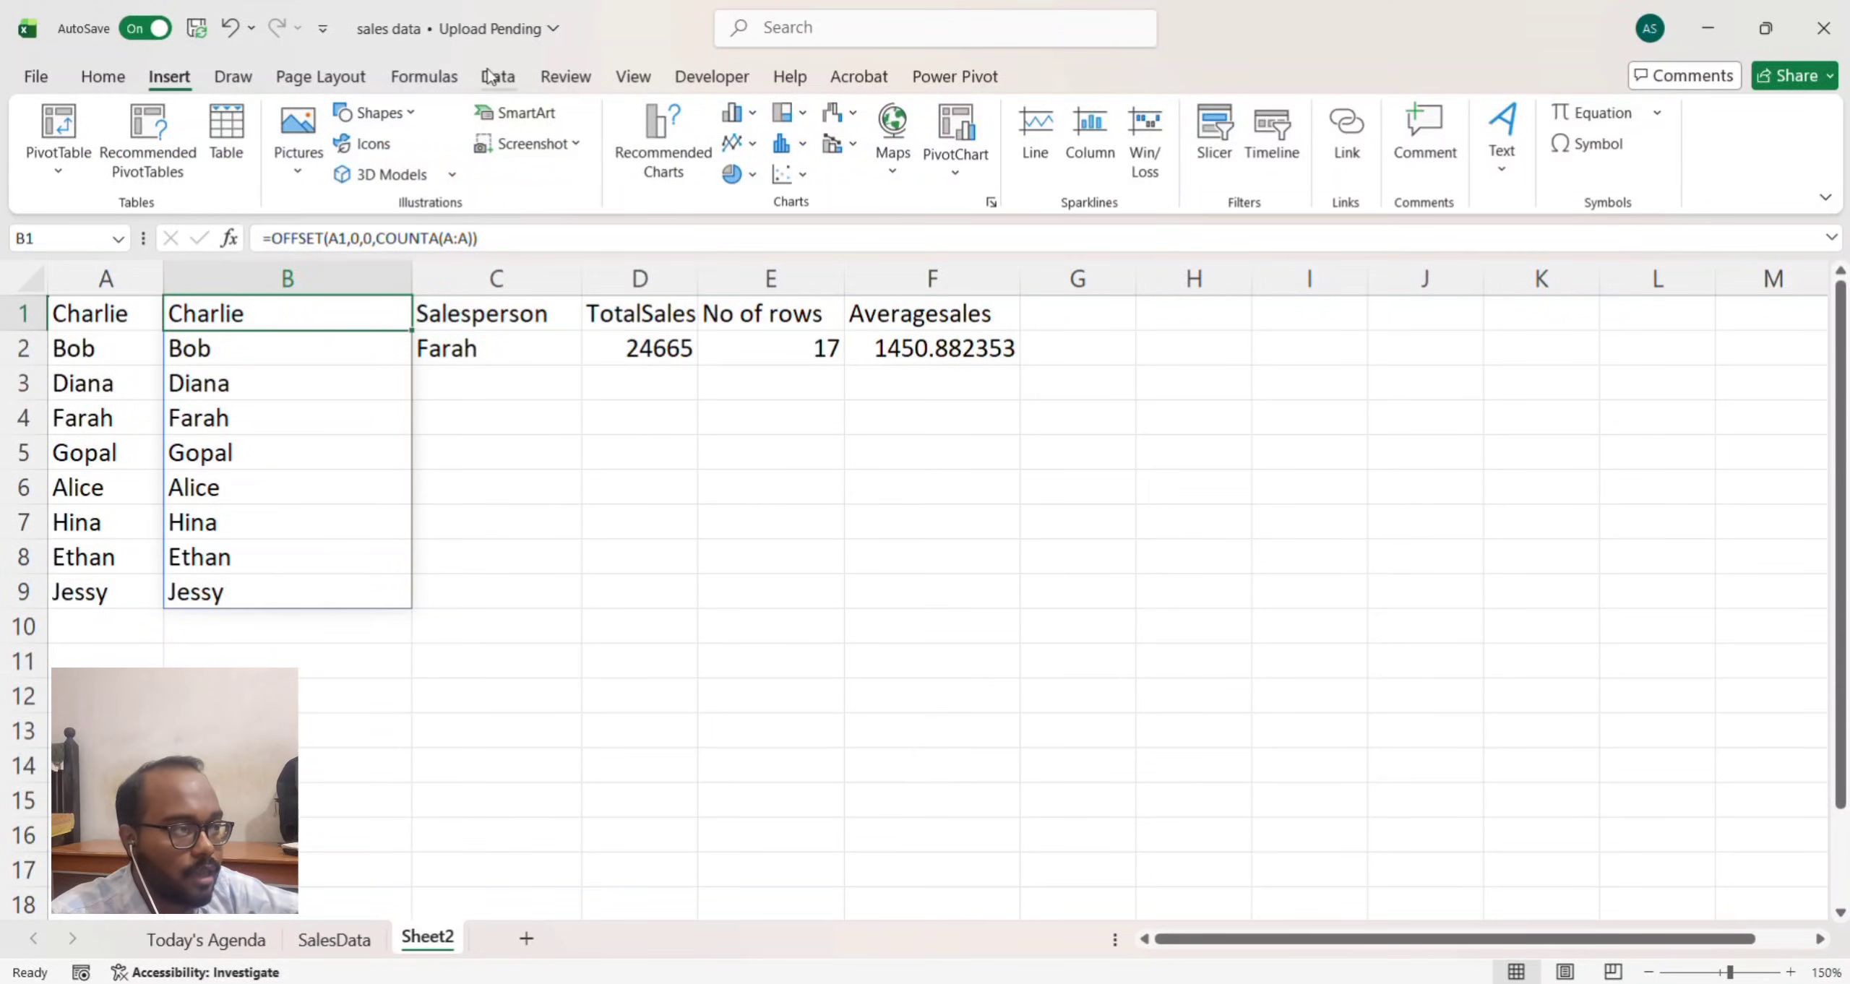
{"action": "left_click", "coordinate": [402, 77]}
{"action": "left_click", "coordinate": [465, 423]}
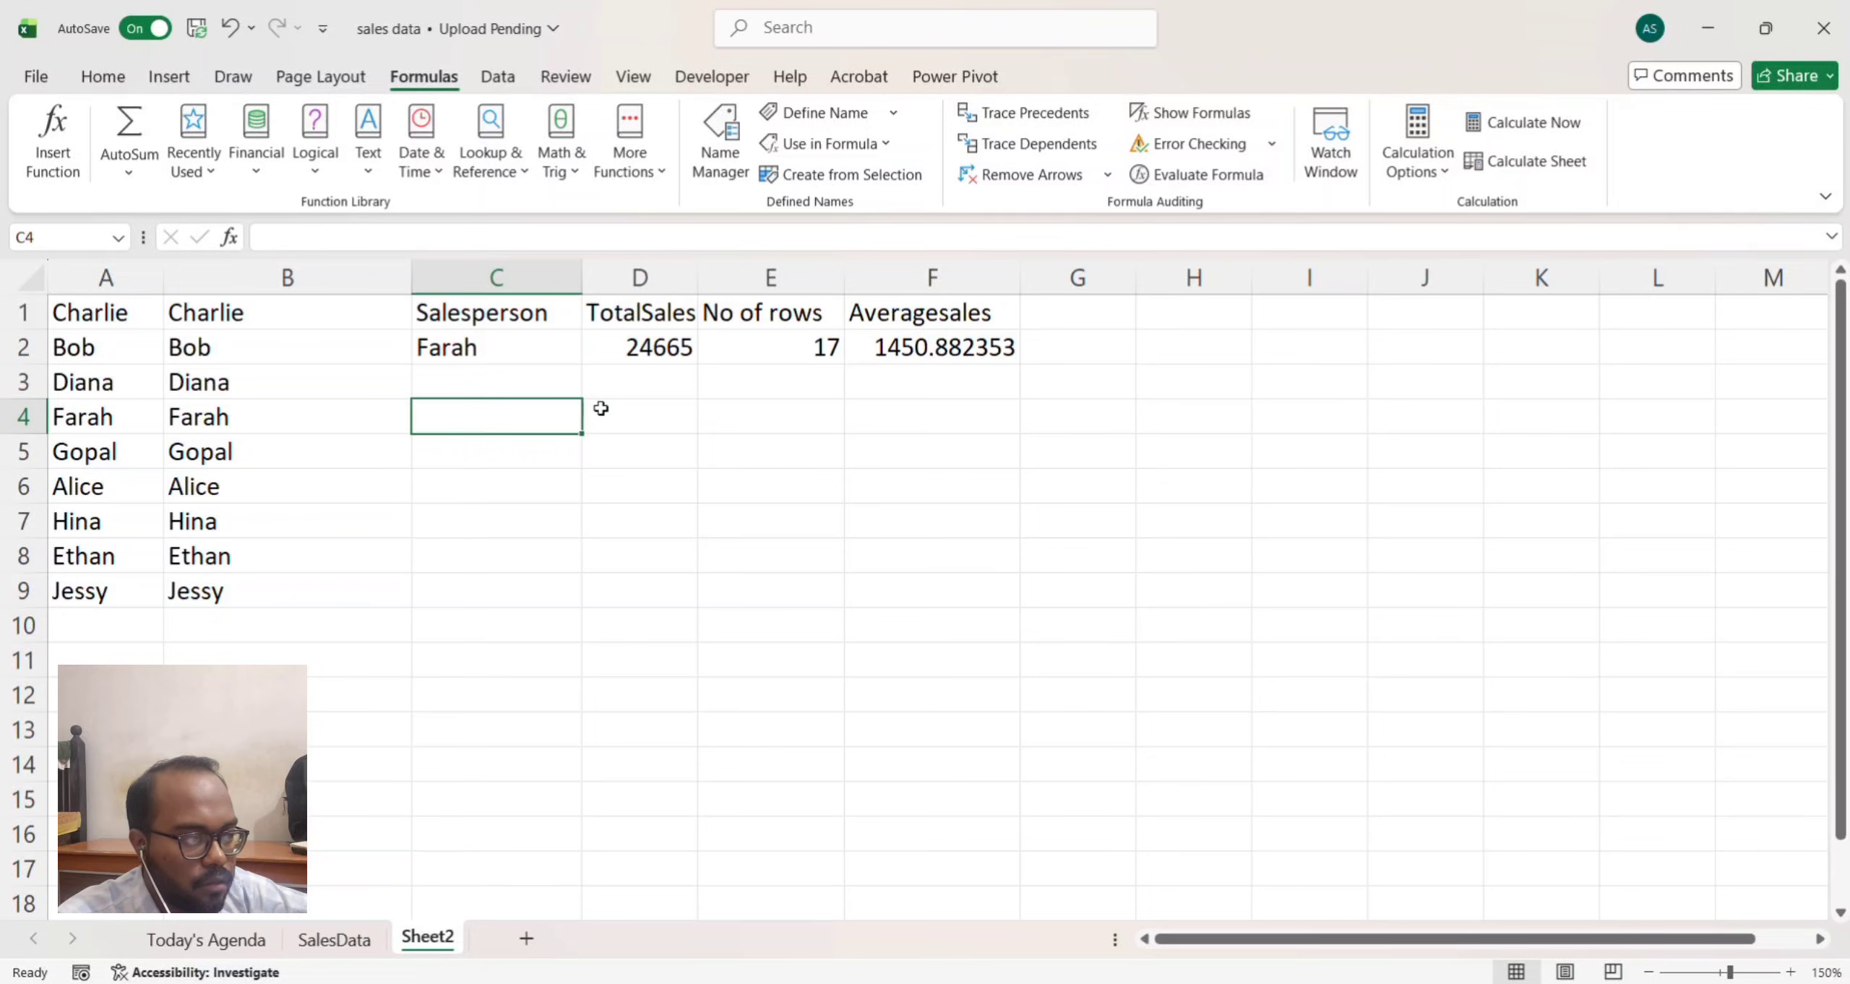
{"action": "type", "text": "="}
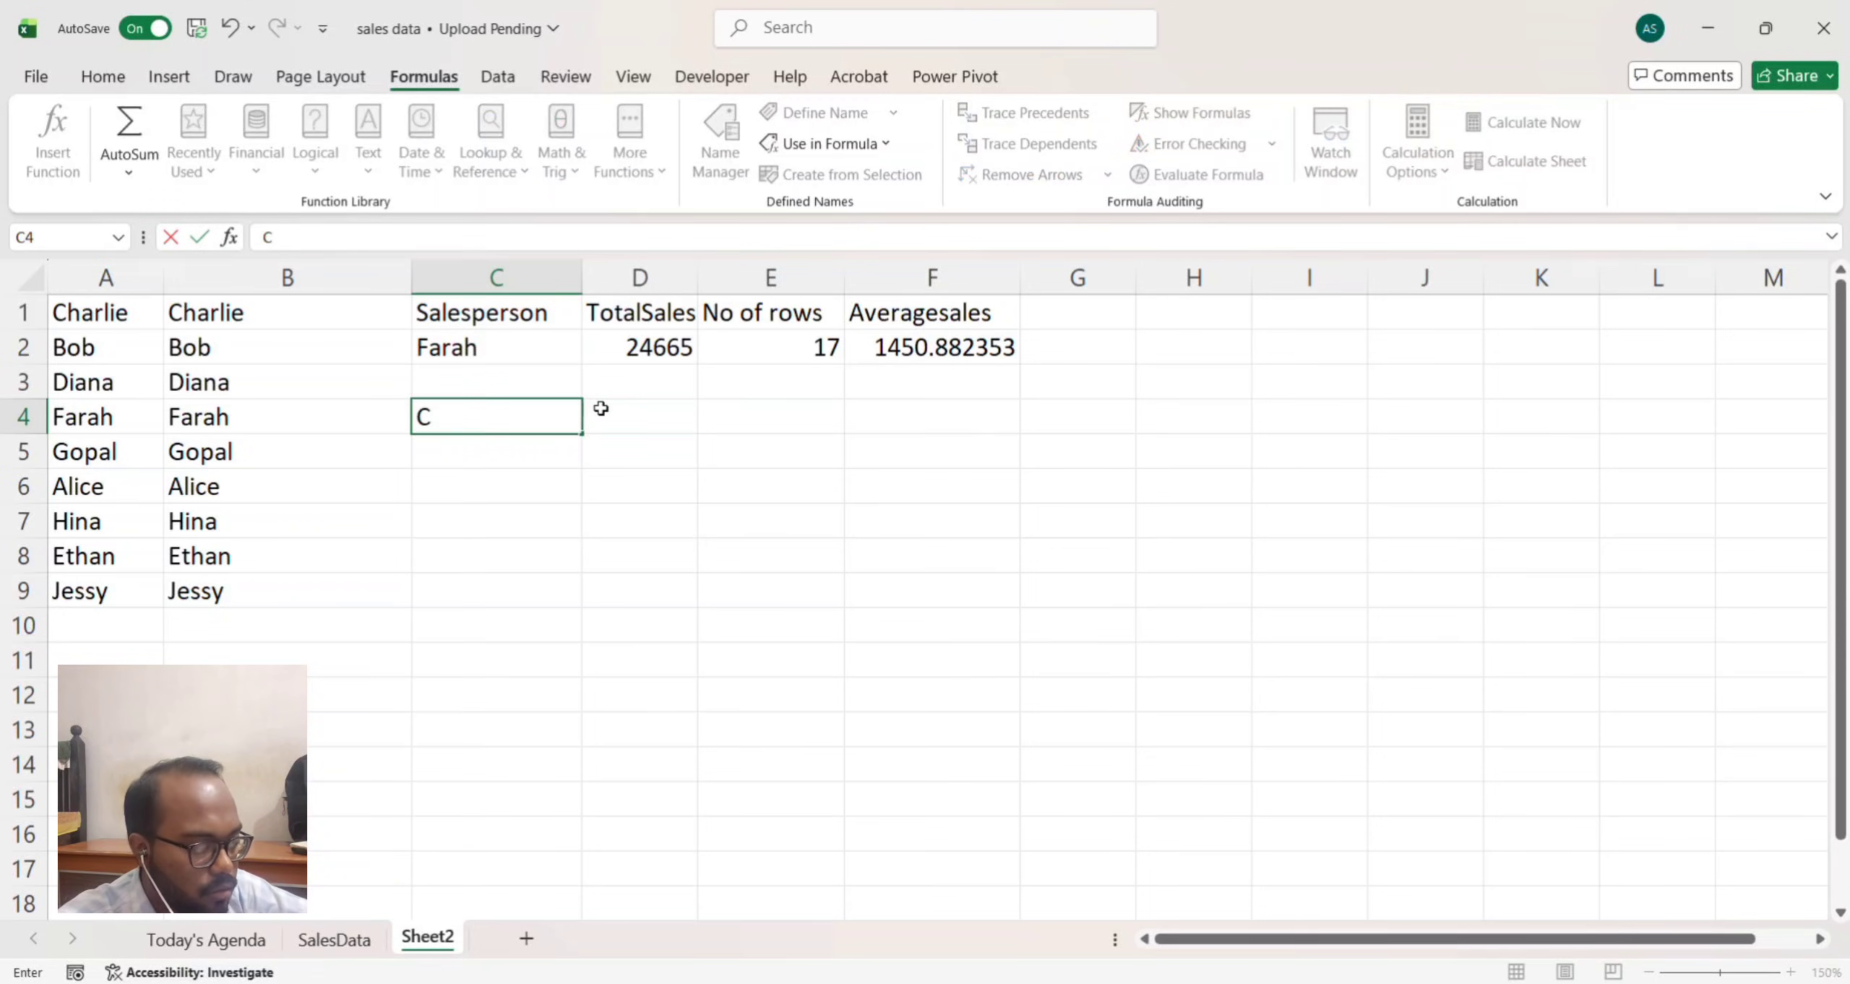
{"action": "type", "text": "COUNTA"}
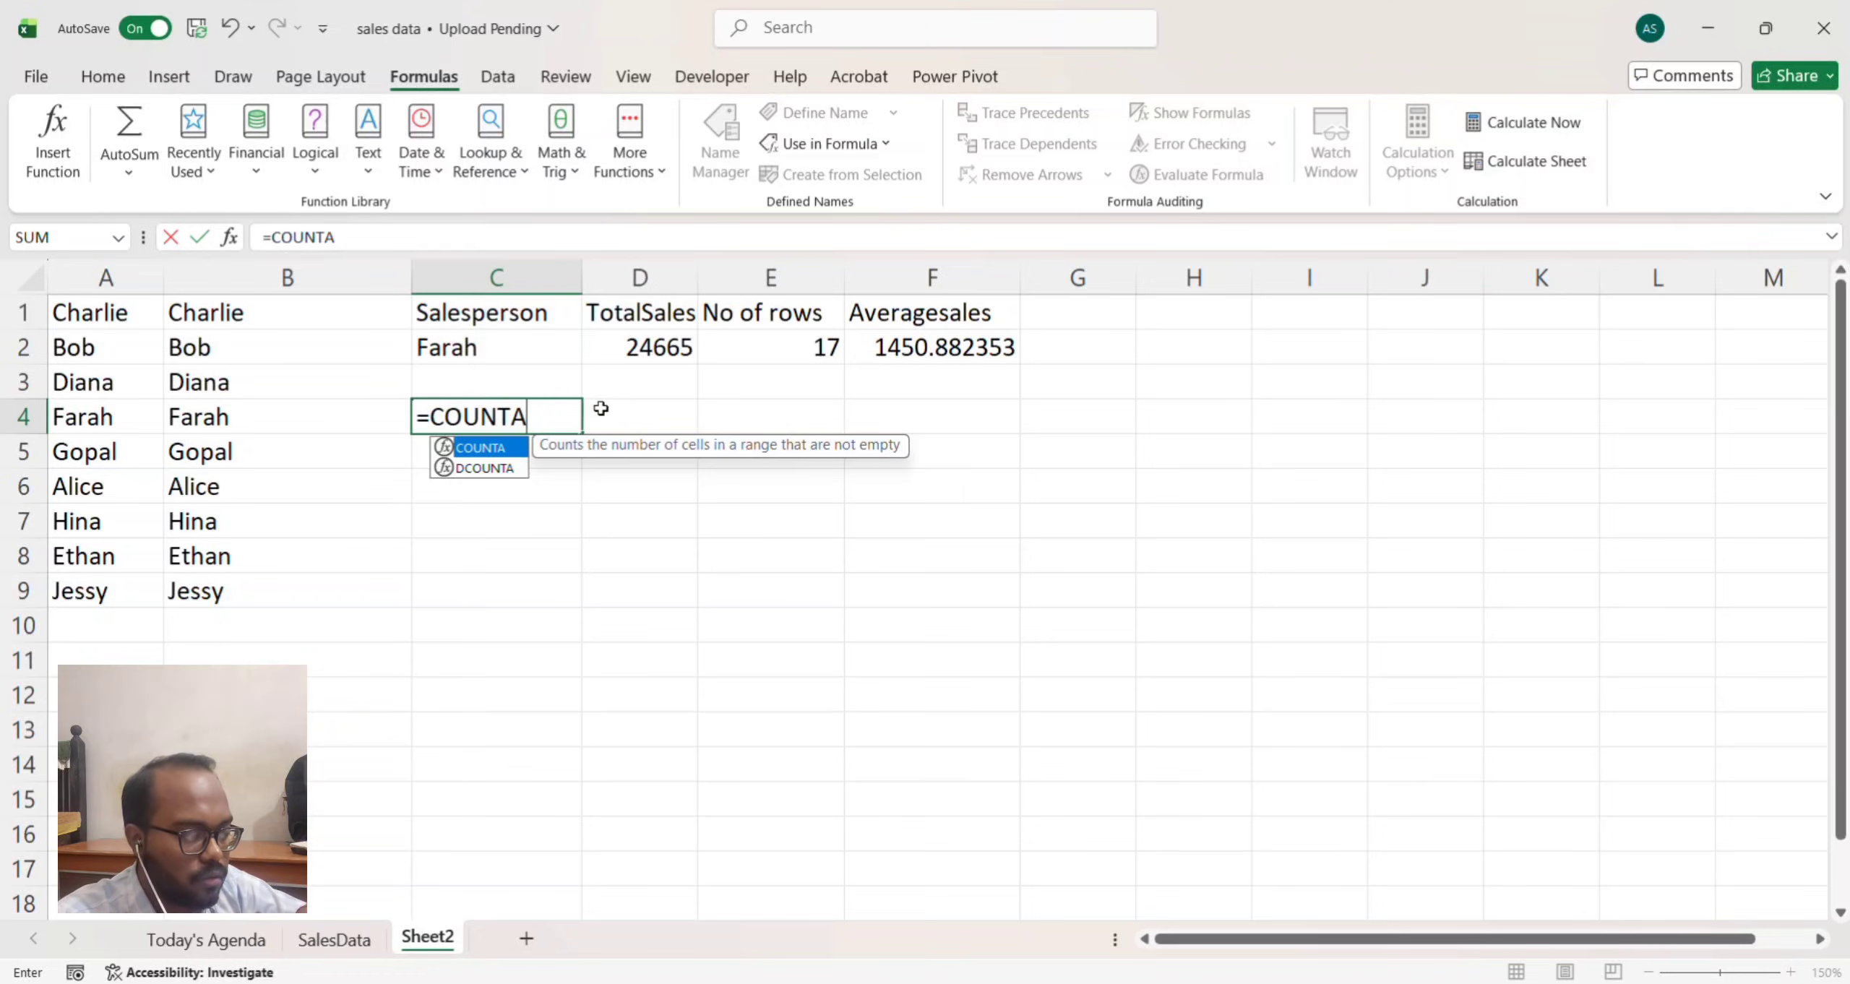
{"action": "type", "text": "("}
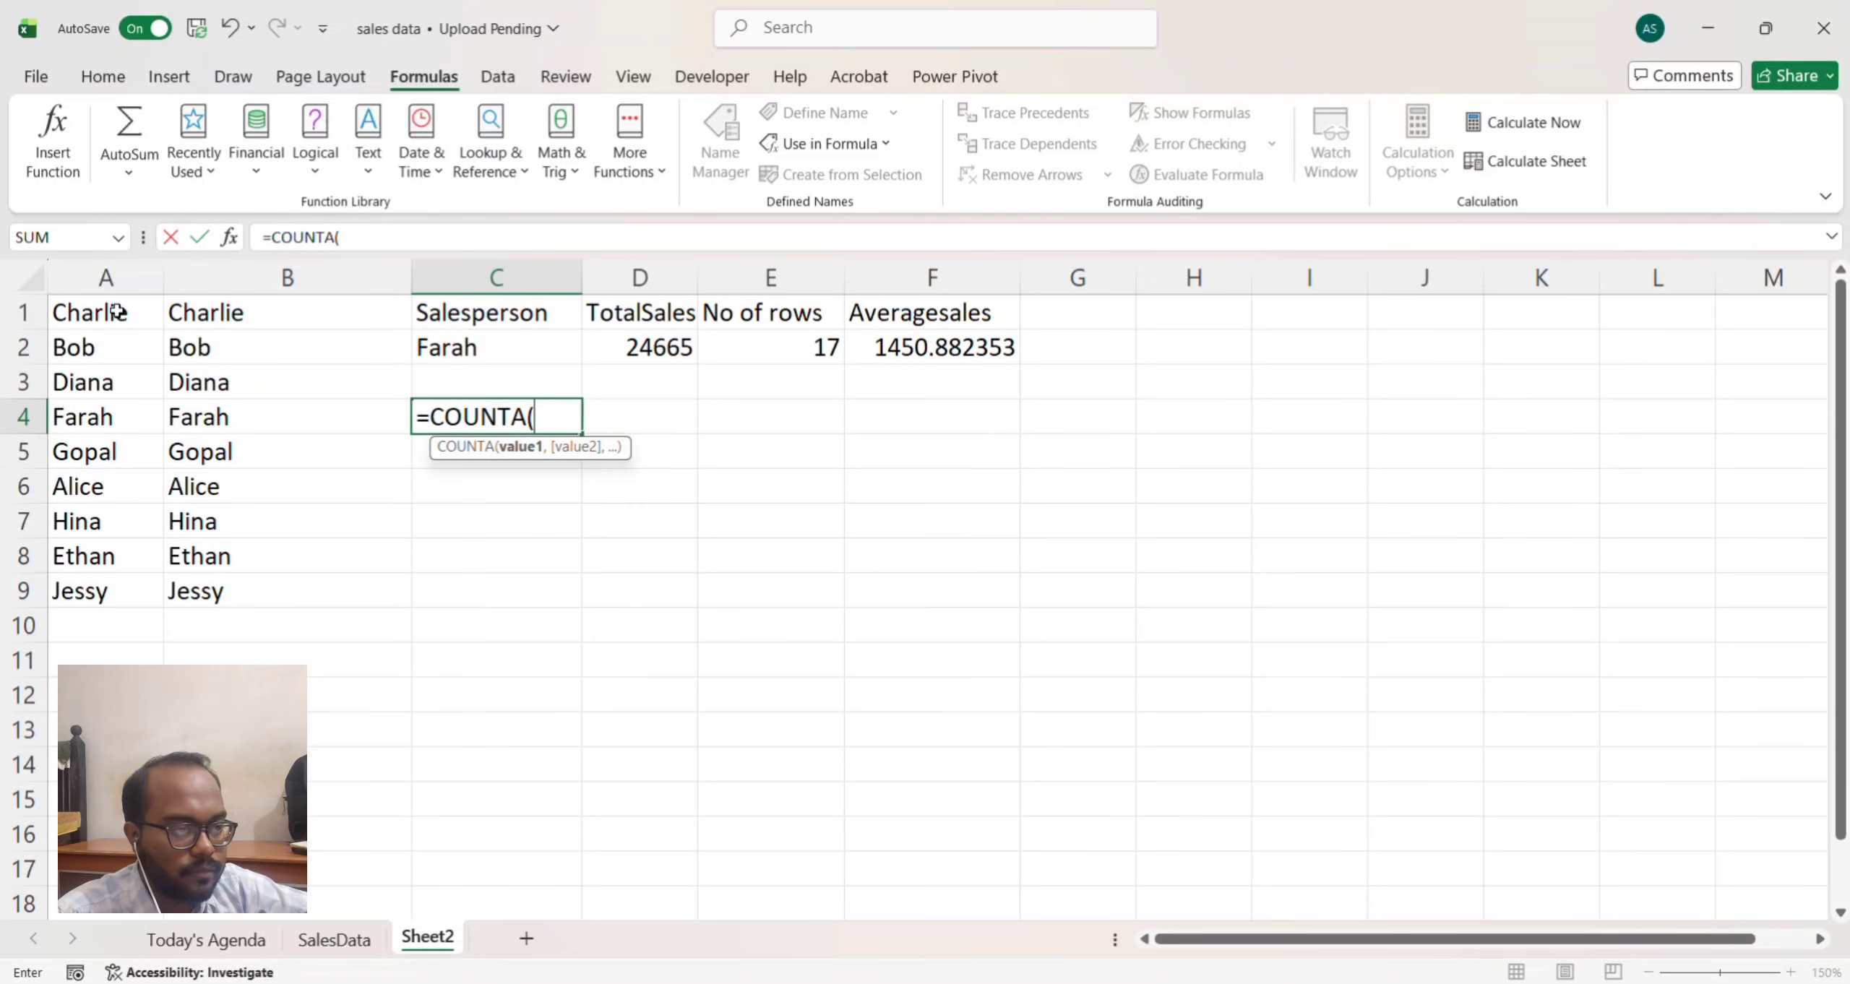
{"action": "left_click_drag", "start_coordinate": [124, 313], "coordinate": [109, 835]}
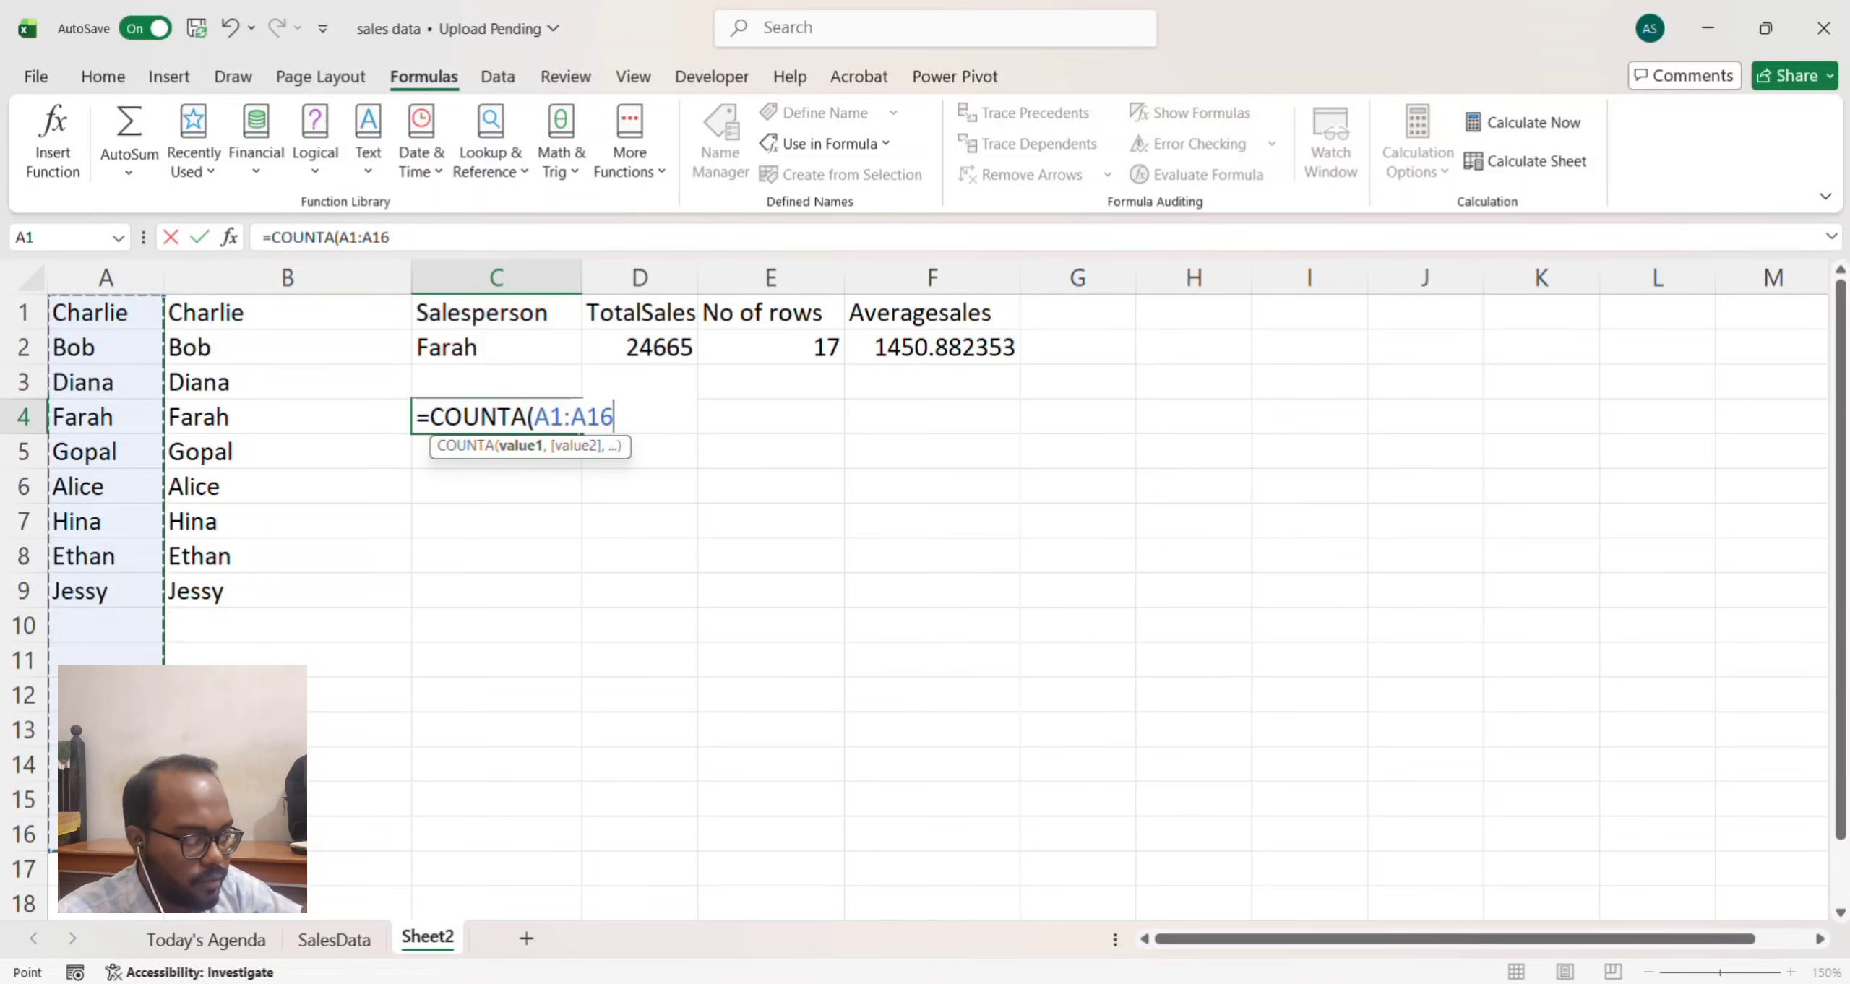
{"action": "type", "text": ")"}
{"action": "key", "text": "Return"}
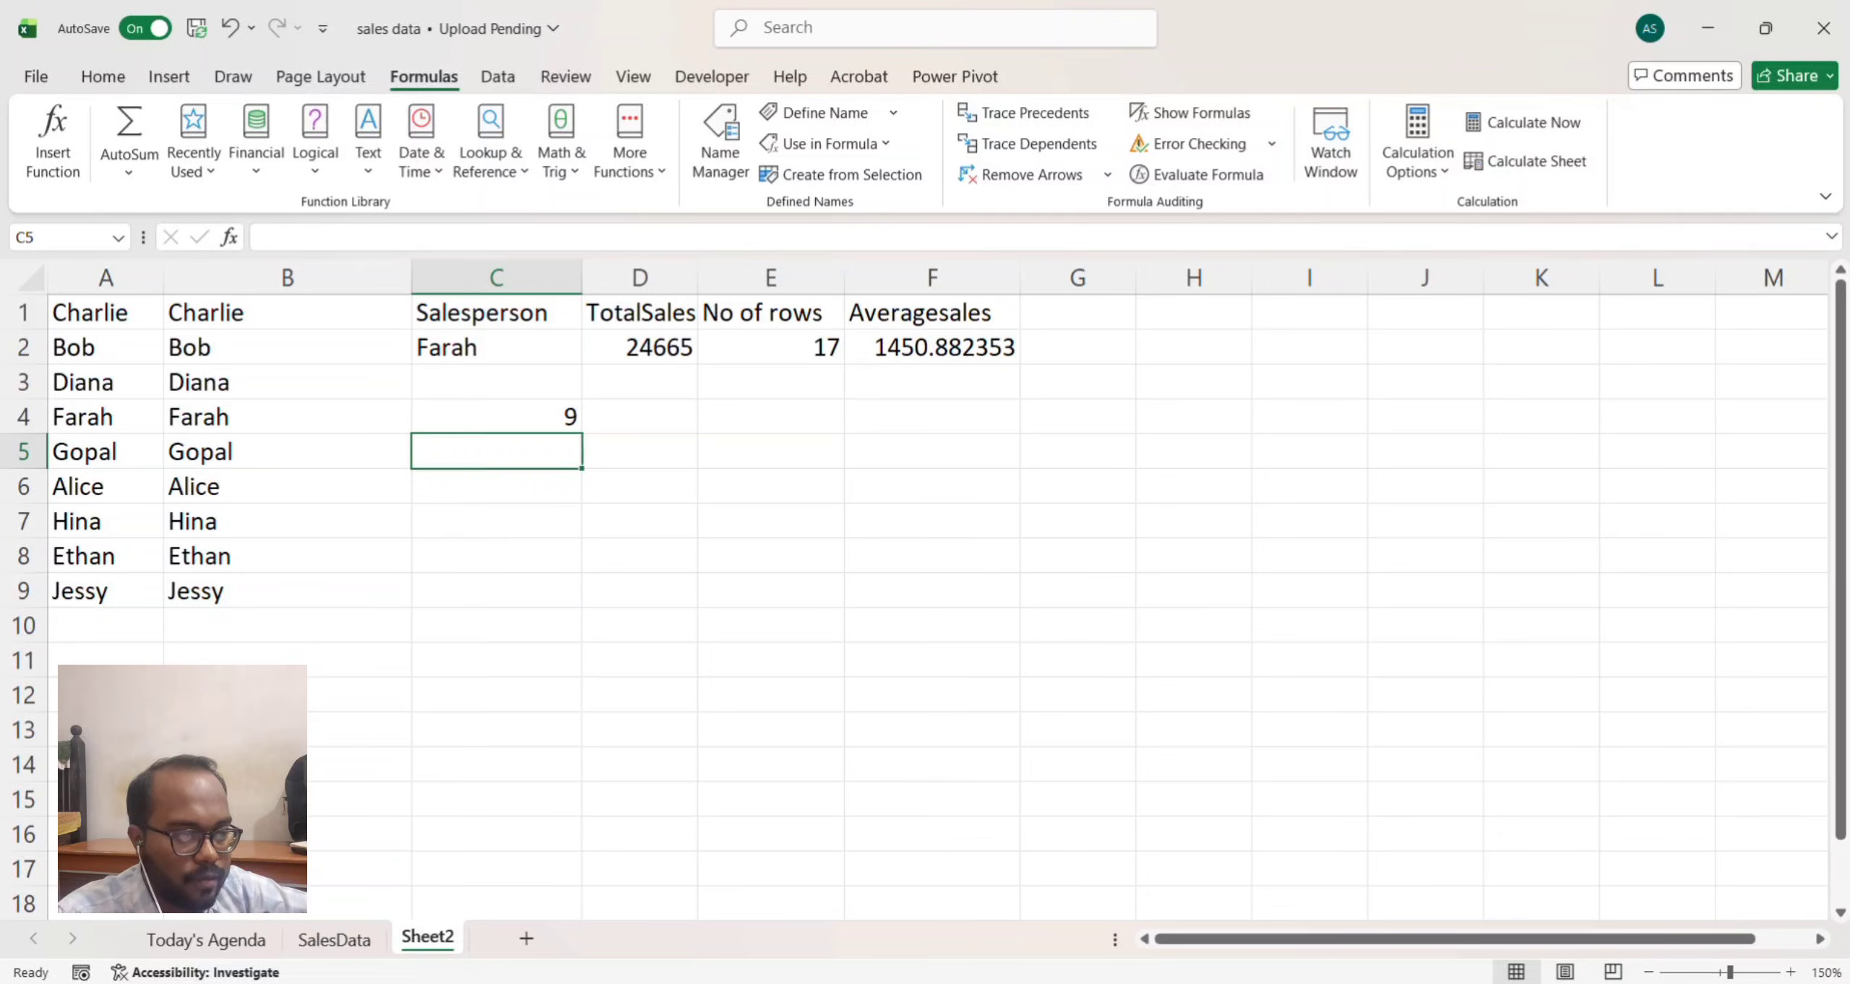
Step: Enter an extra first name in A12, below a gap in the list, and recheck C4's COUNTA formula
{"action": "left_click", "coordinate": [108, 695]}
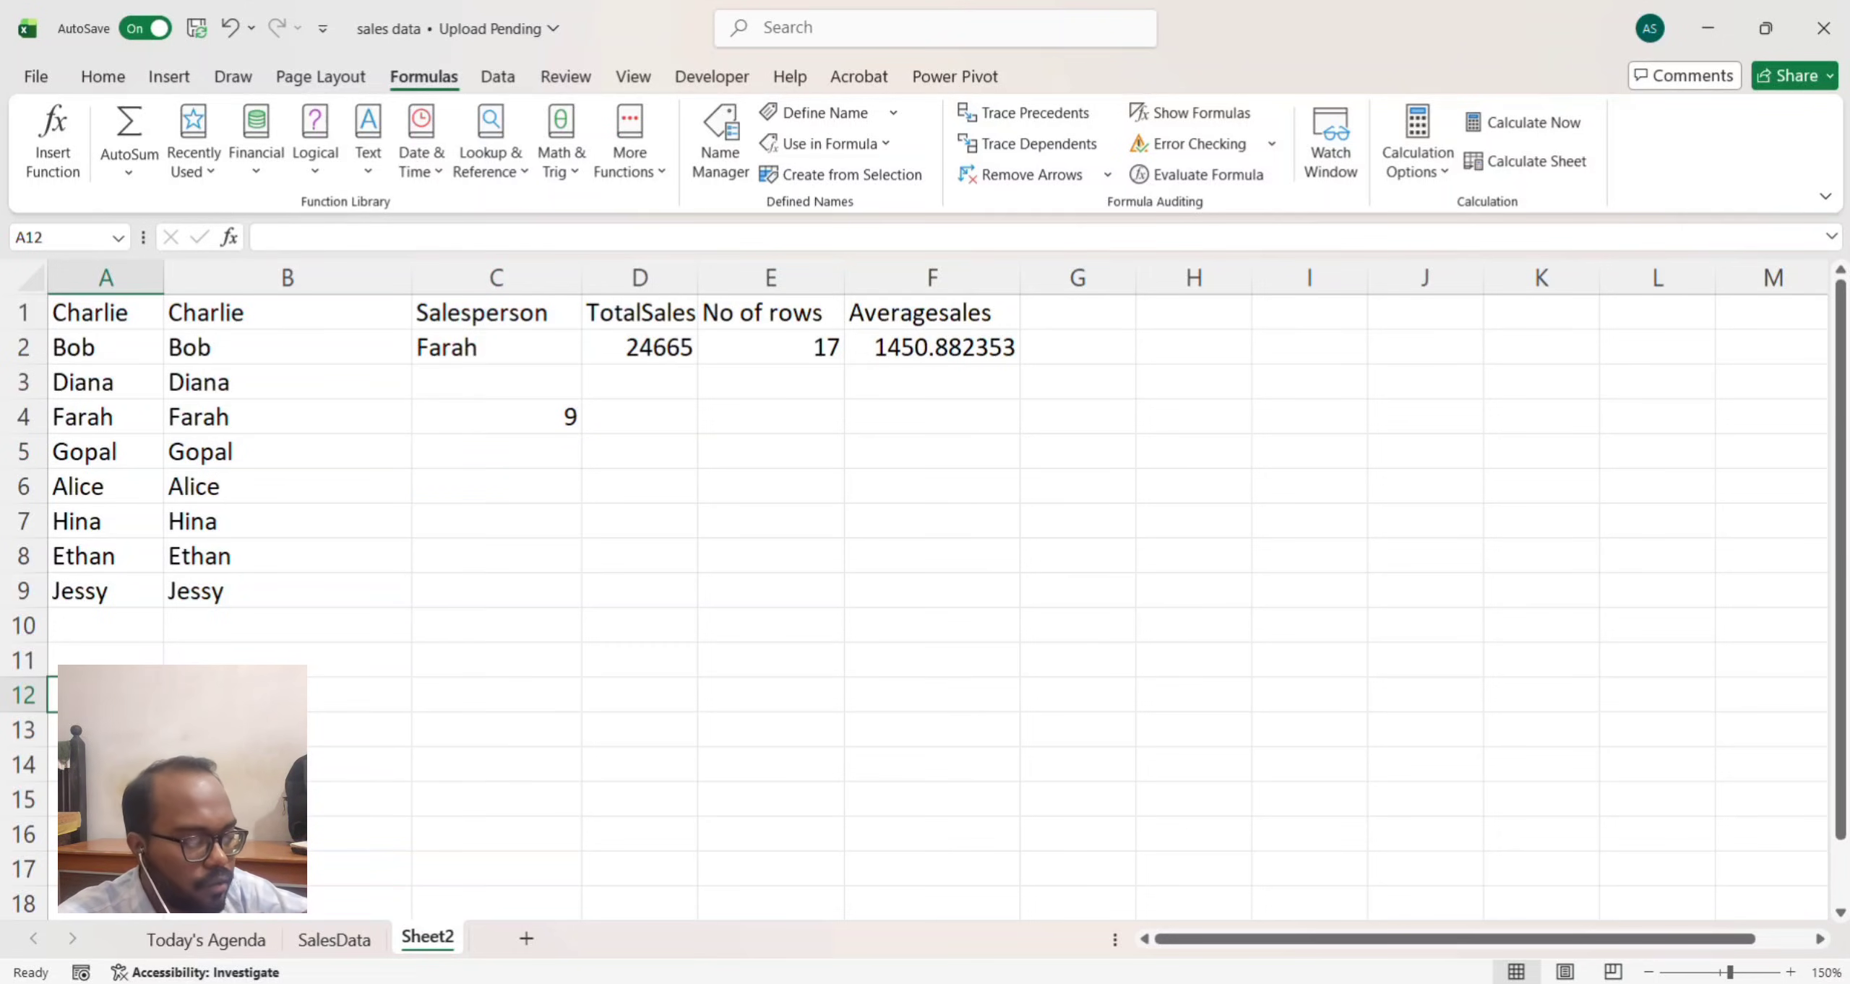
{"action": "type", "text": "Marry"}
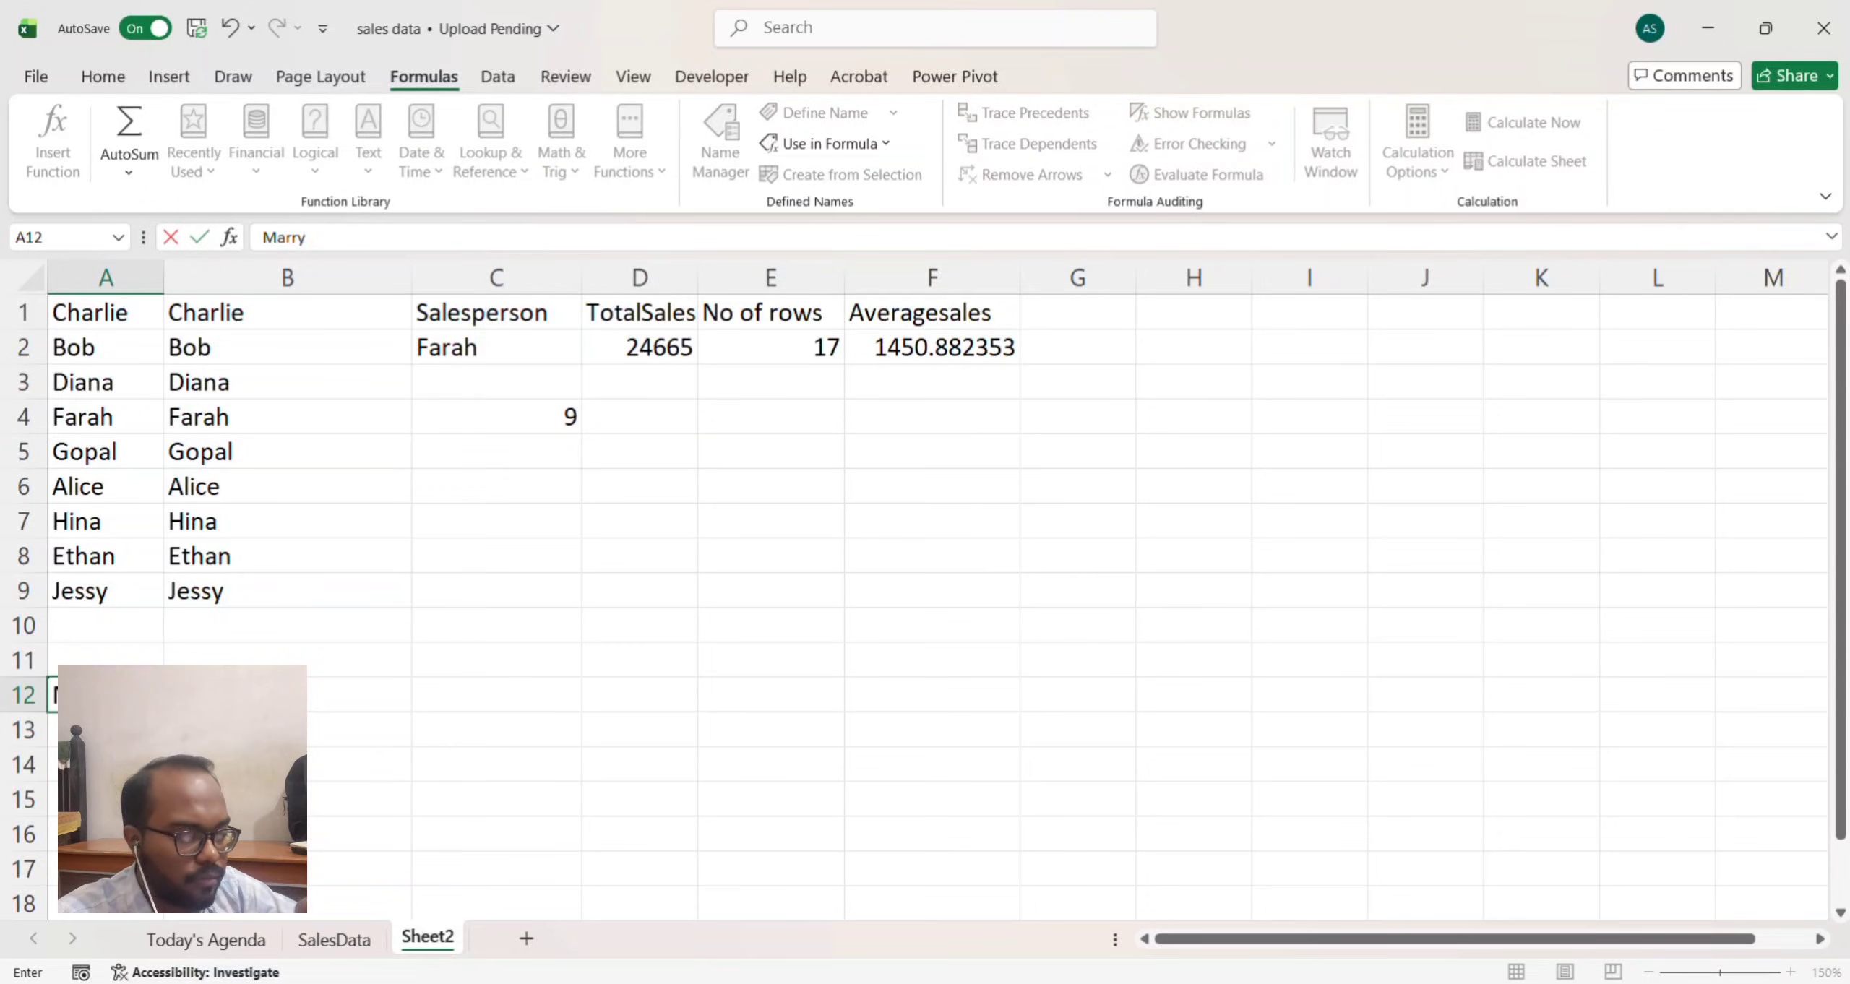
{"action": "key", "text": "Return"}
{"action": "left_click", "coordinate": [524, 414]}
{"action": "double_click", "coordinate": [526, 416]}
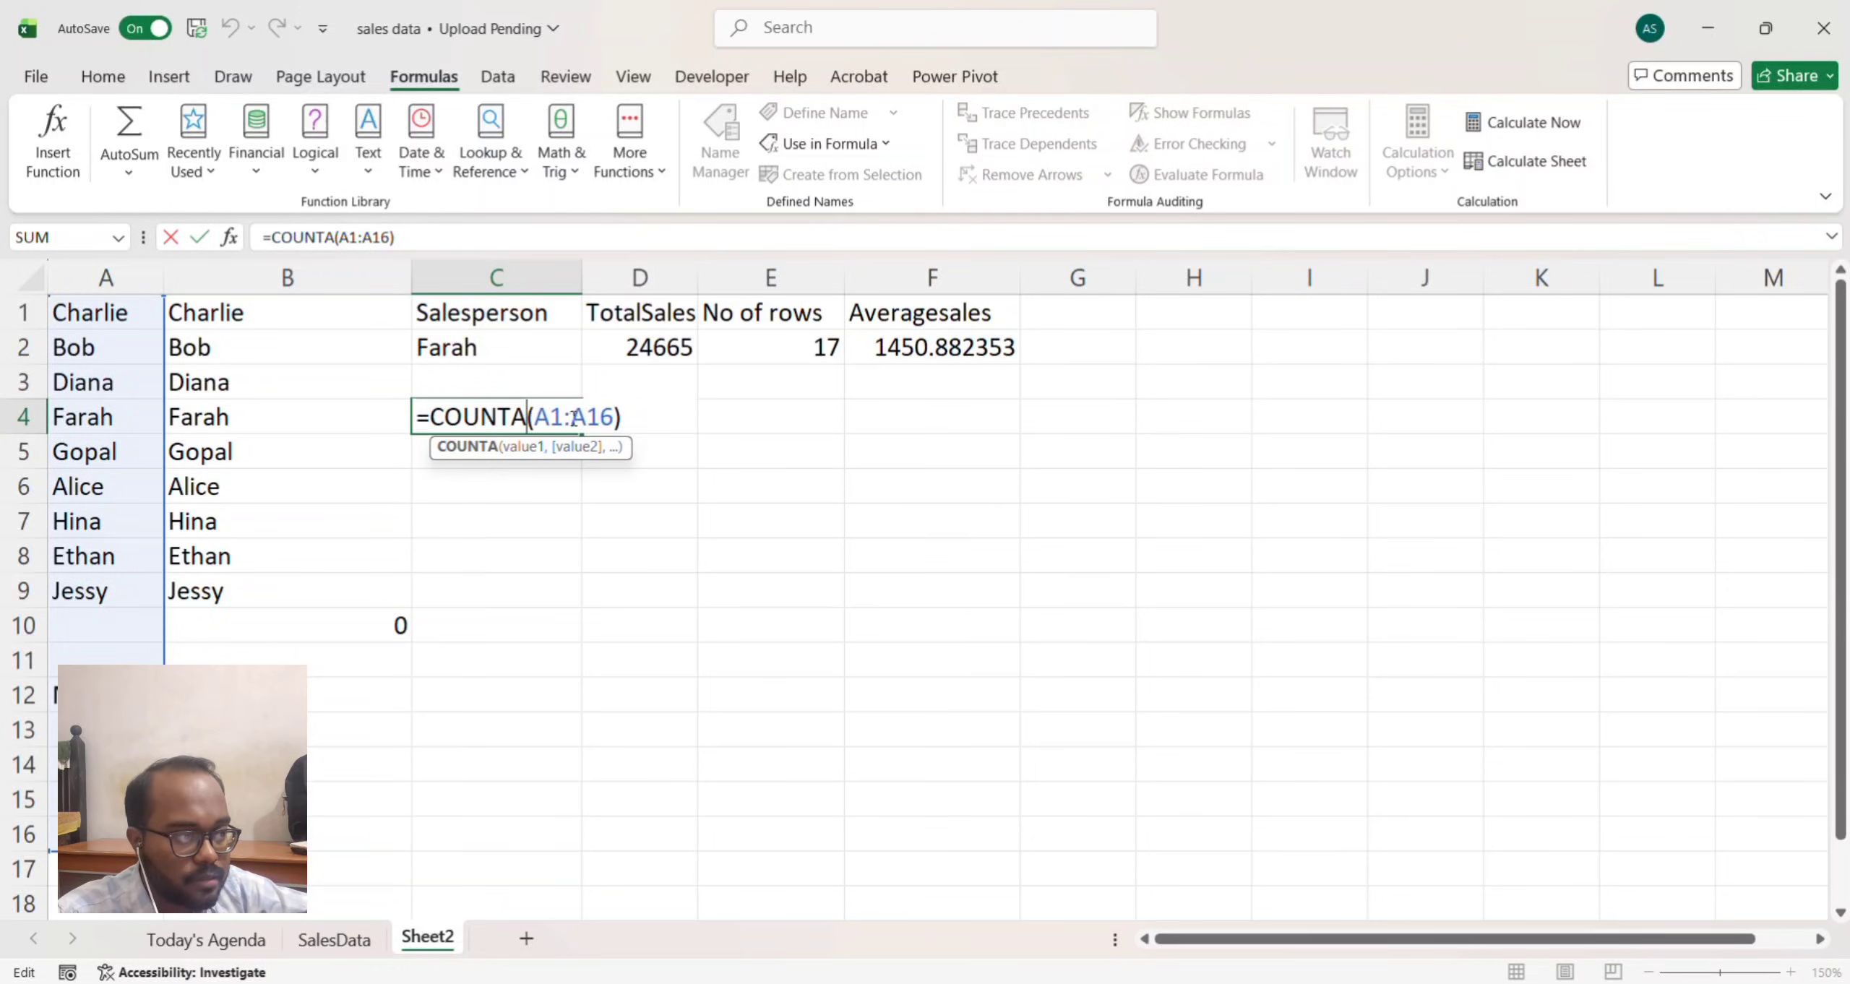
{"action": "key", "text": "Return"}
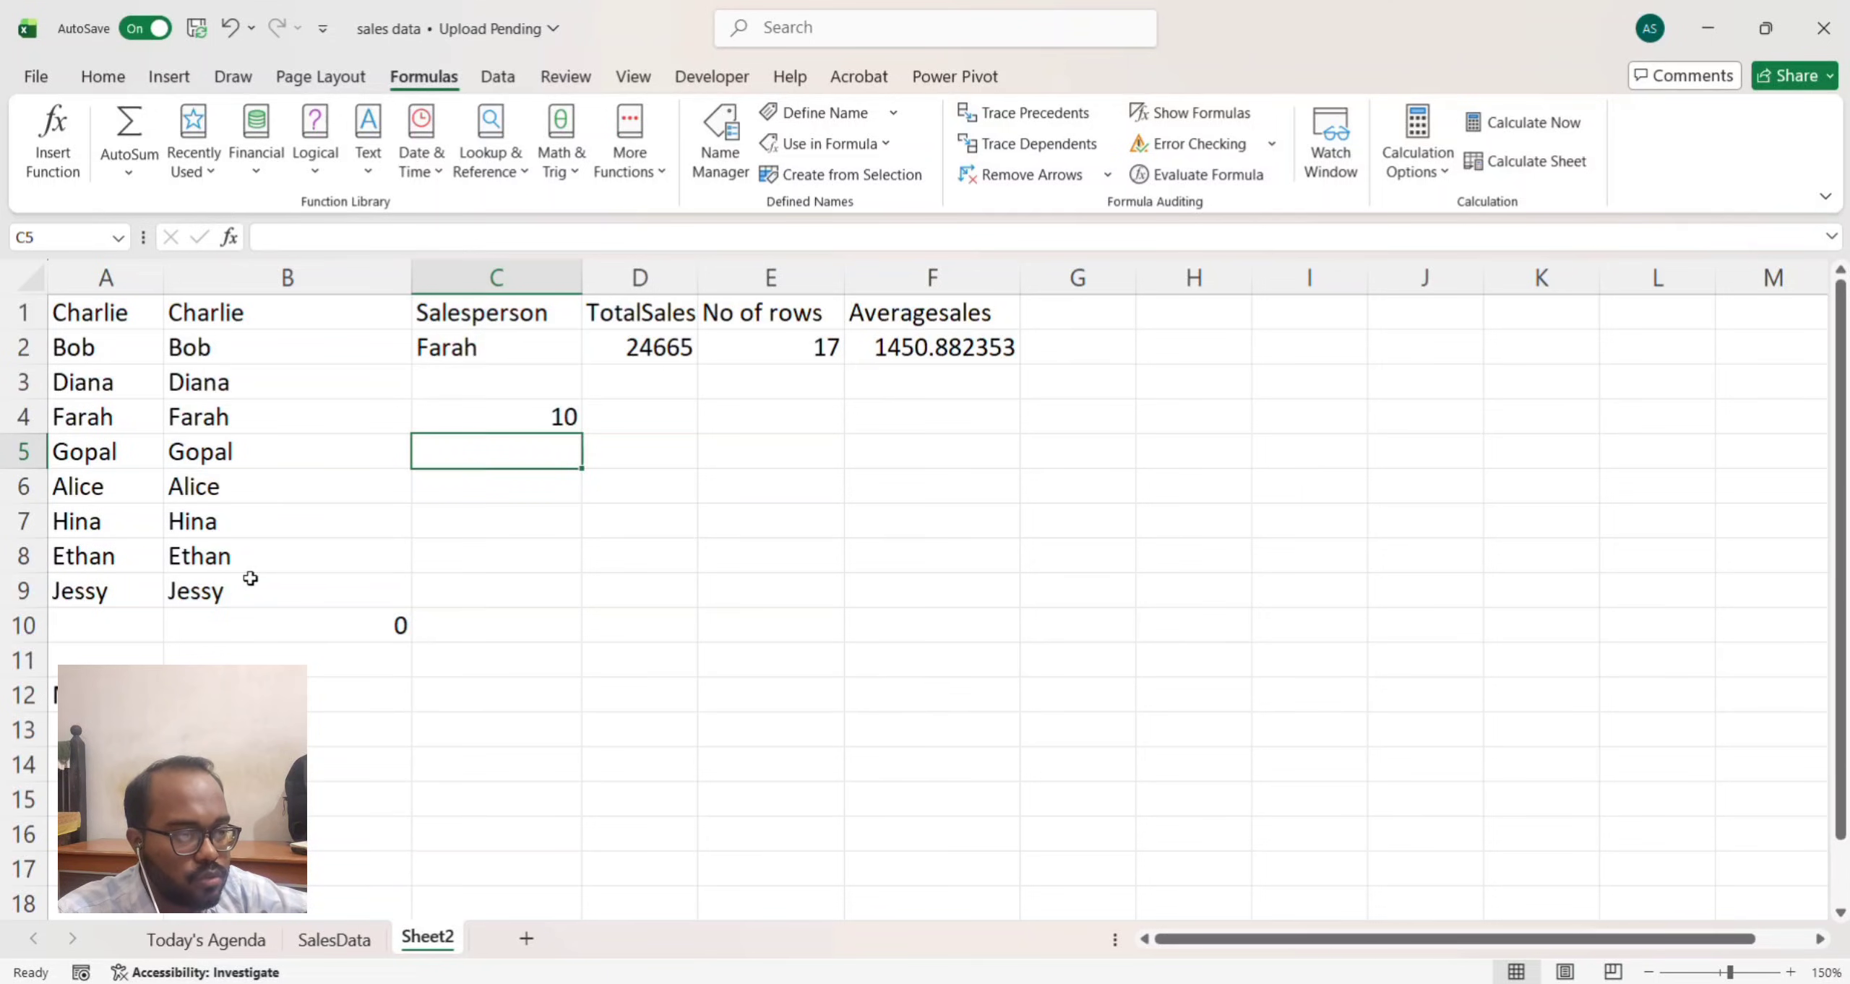
Step: Clear the COUNTA test formula from C4 and the extra name from A12, and reselect B1
{"action": "double_click", "coordinate": [526, 418]}
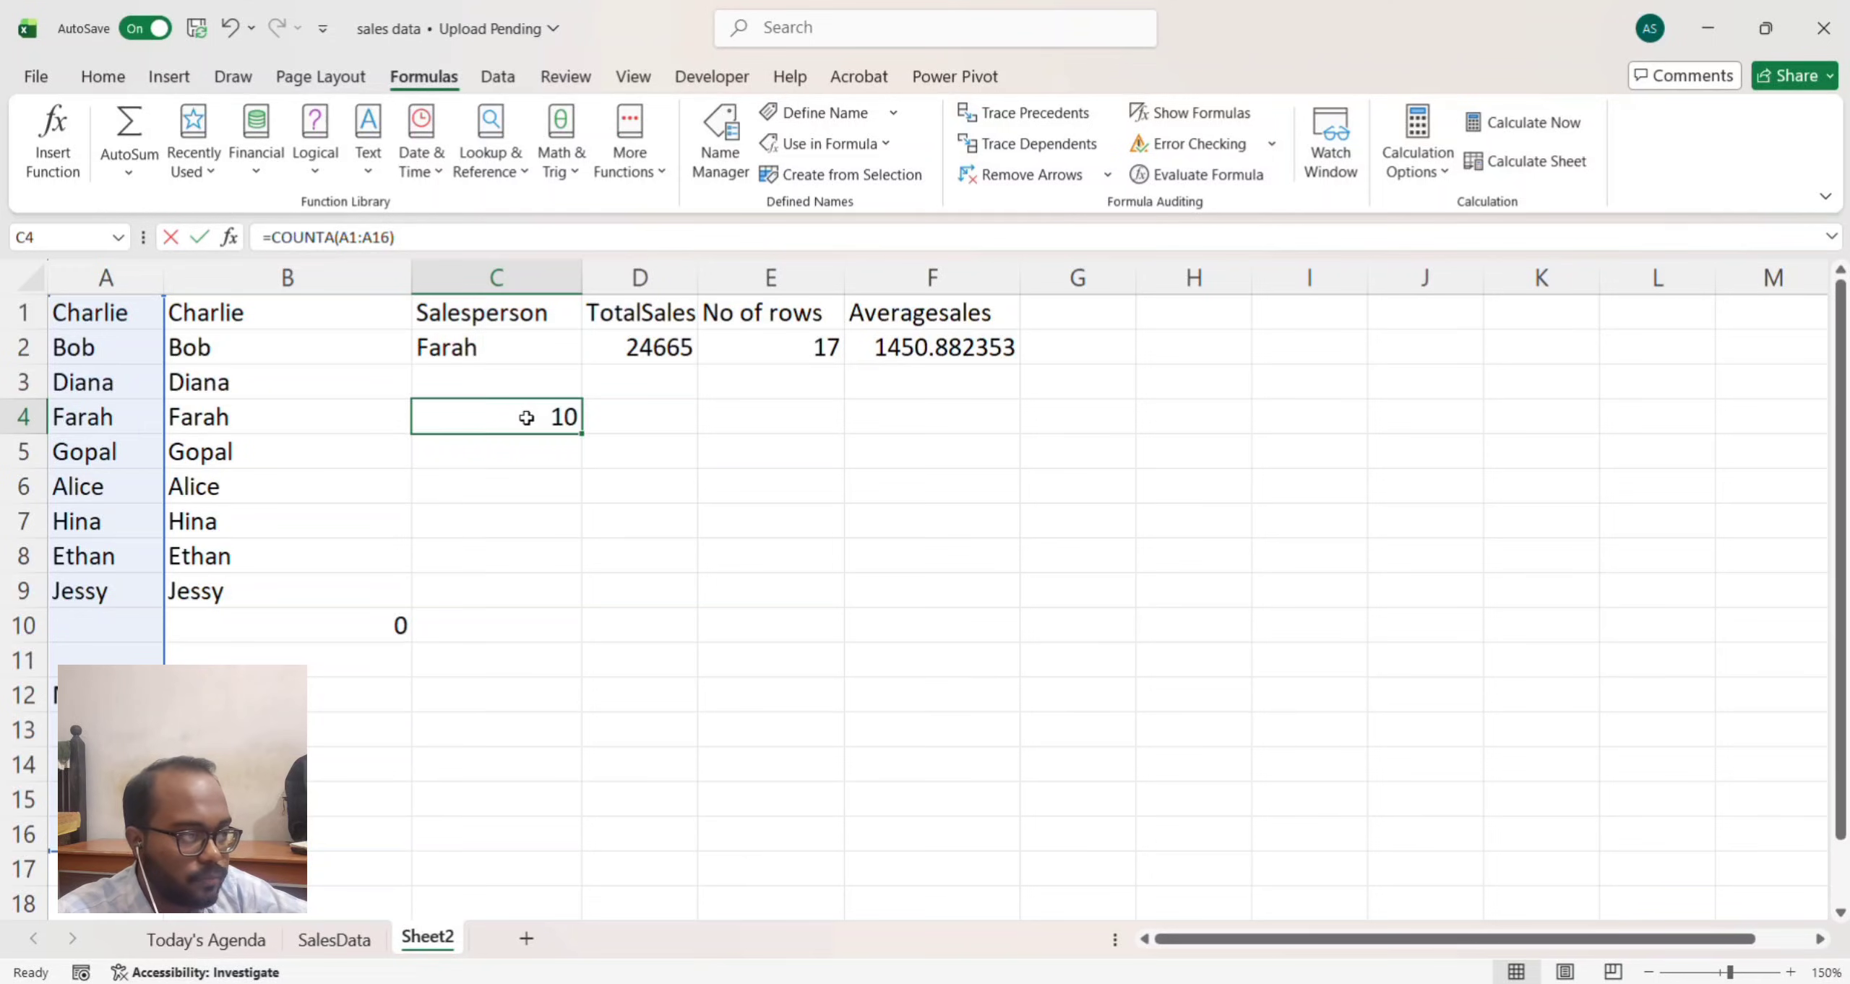
{"action": "key", "text": "BackSpace"}
{"action": "left_click", "coordinate": [106, 694]}
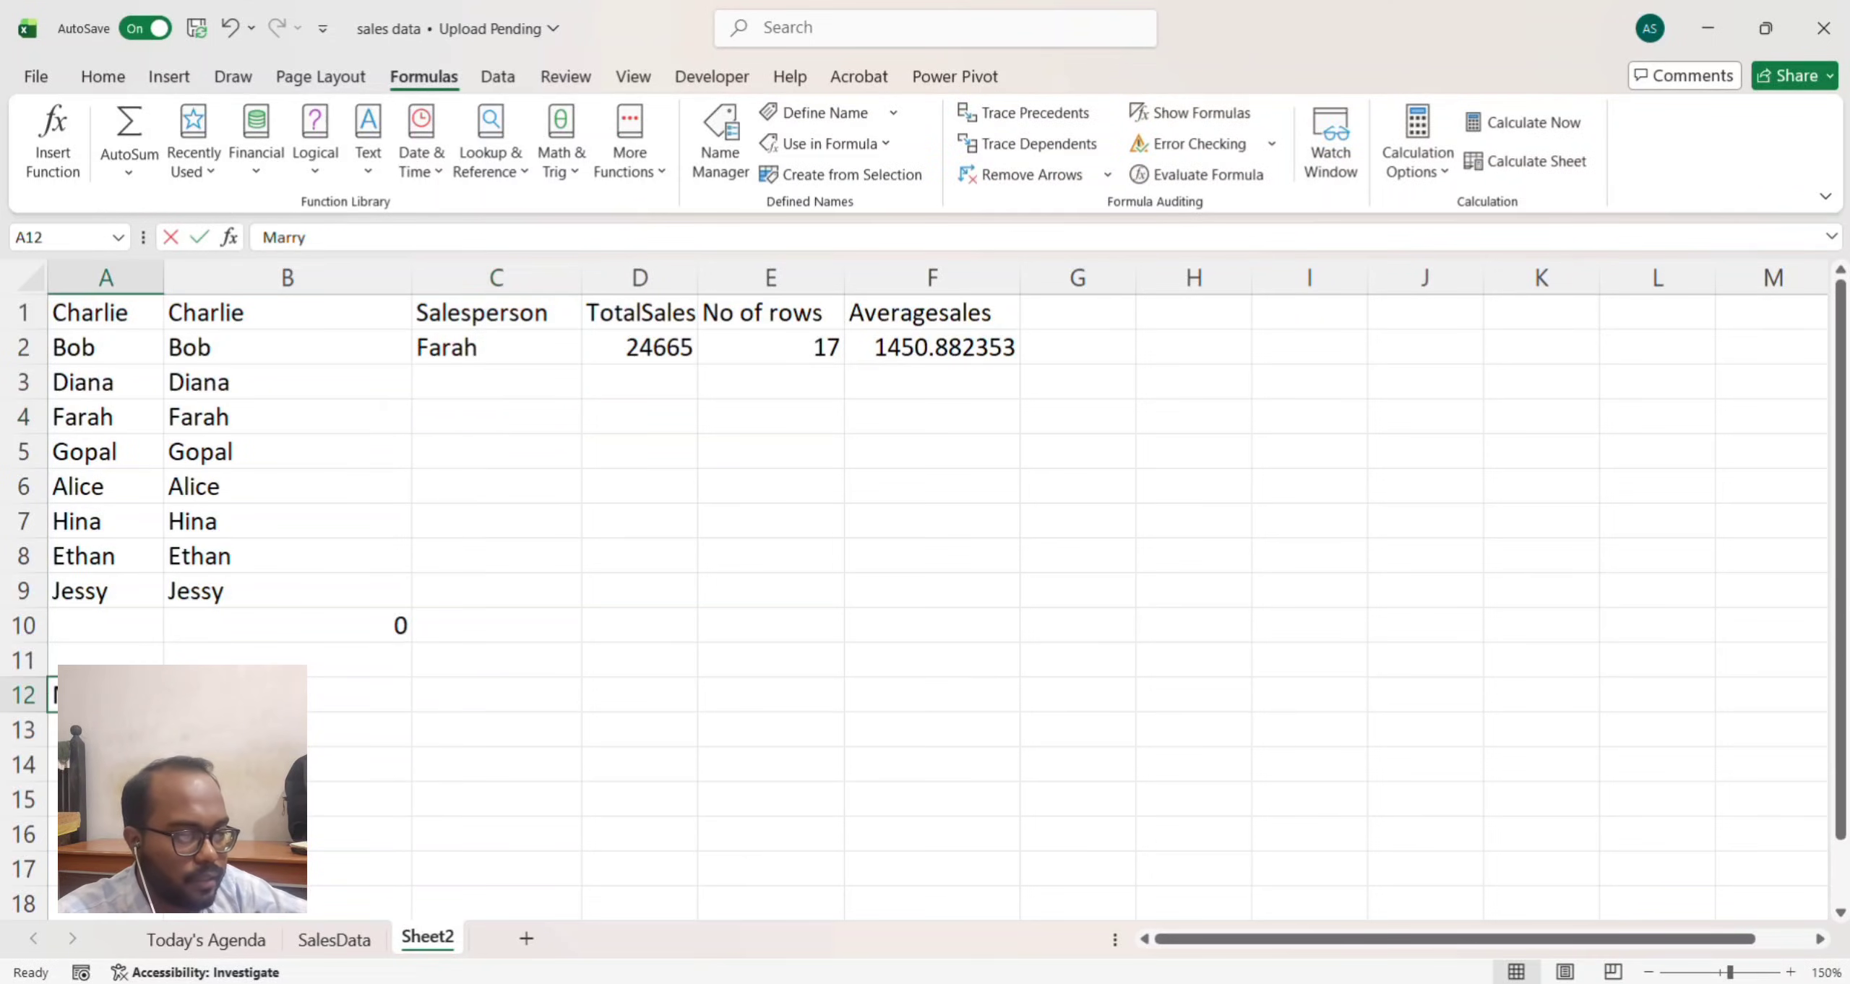
{"action": "key", "text": "BackSpace"}
{"action": "left_click", "coordinate": [100, 611]}
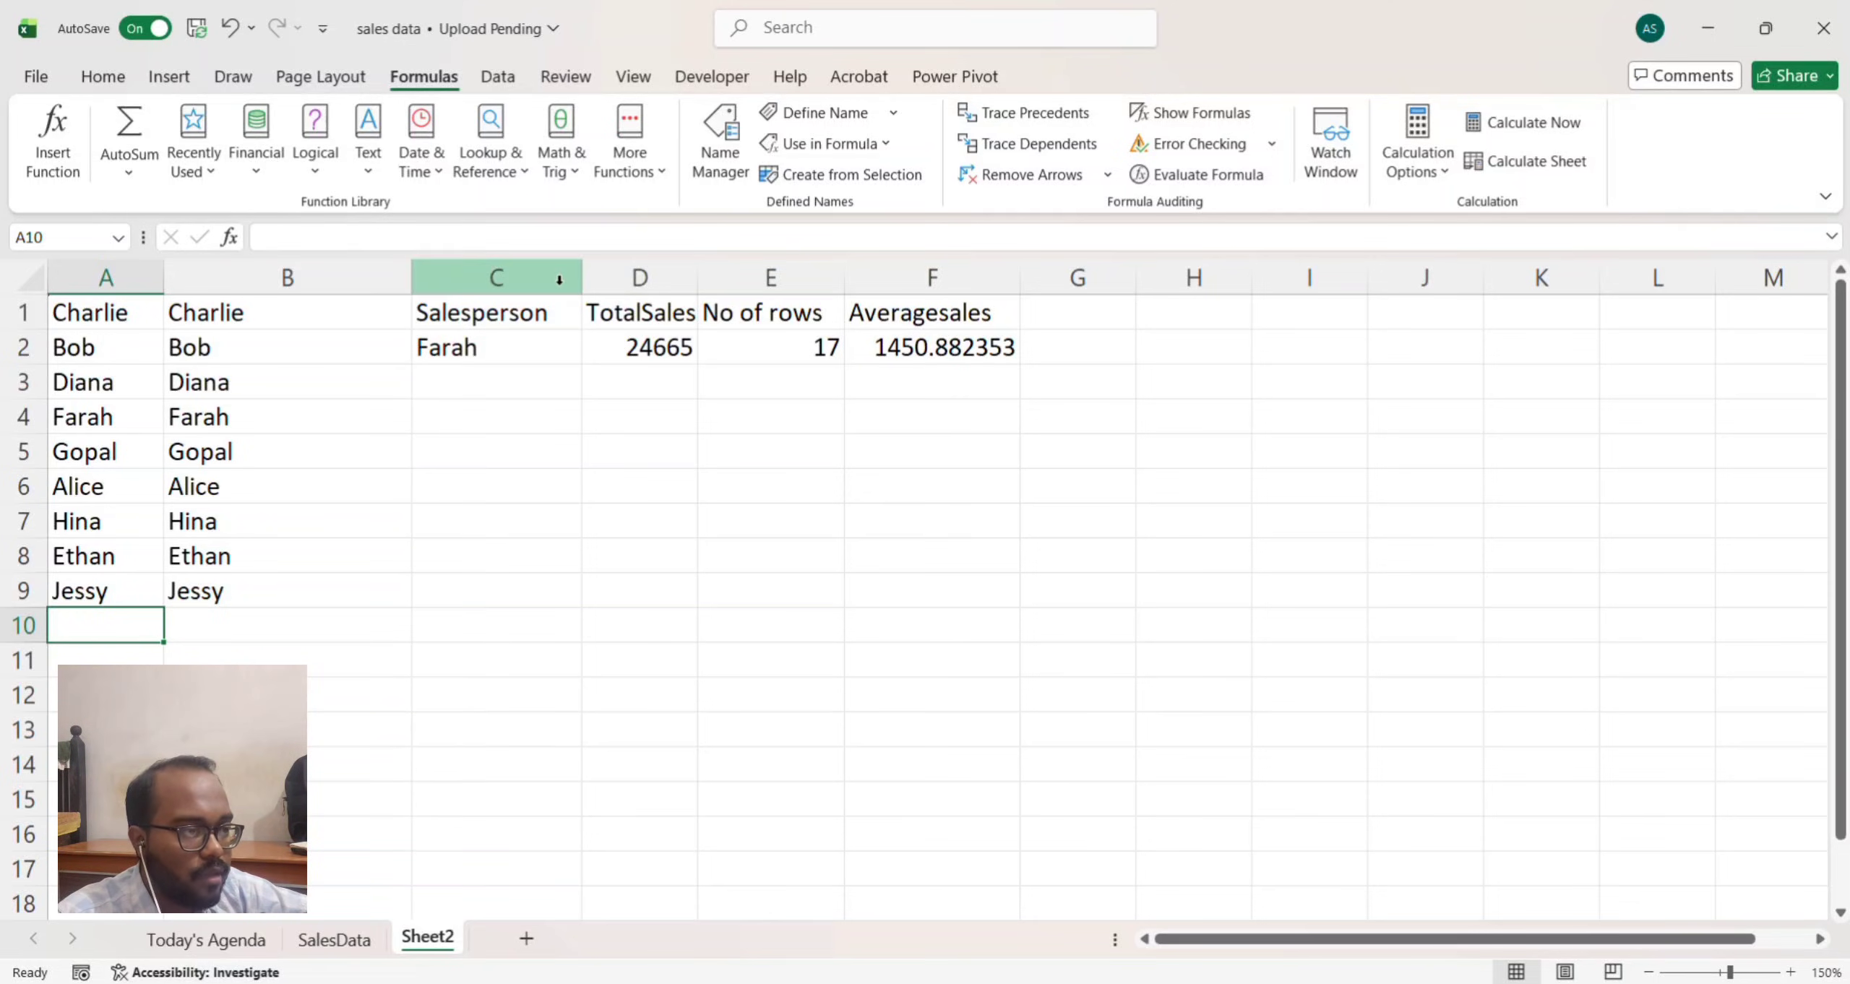
{"action": "left_click", "coordinate": [369, 310]}
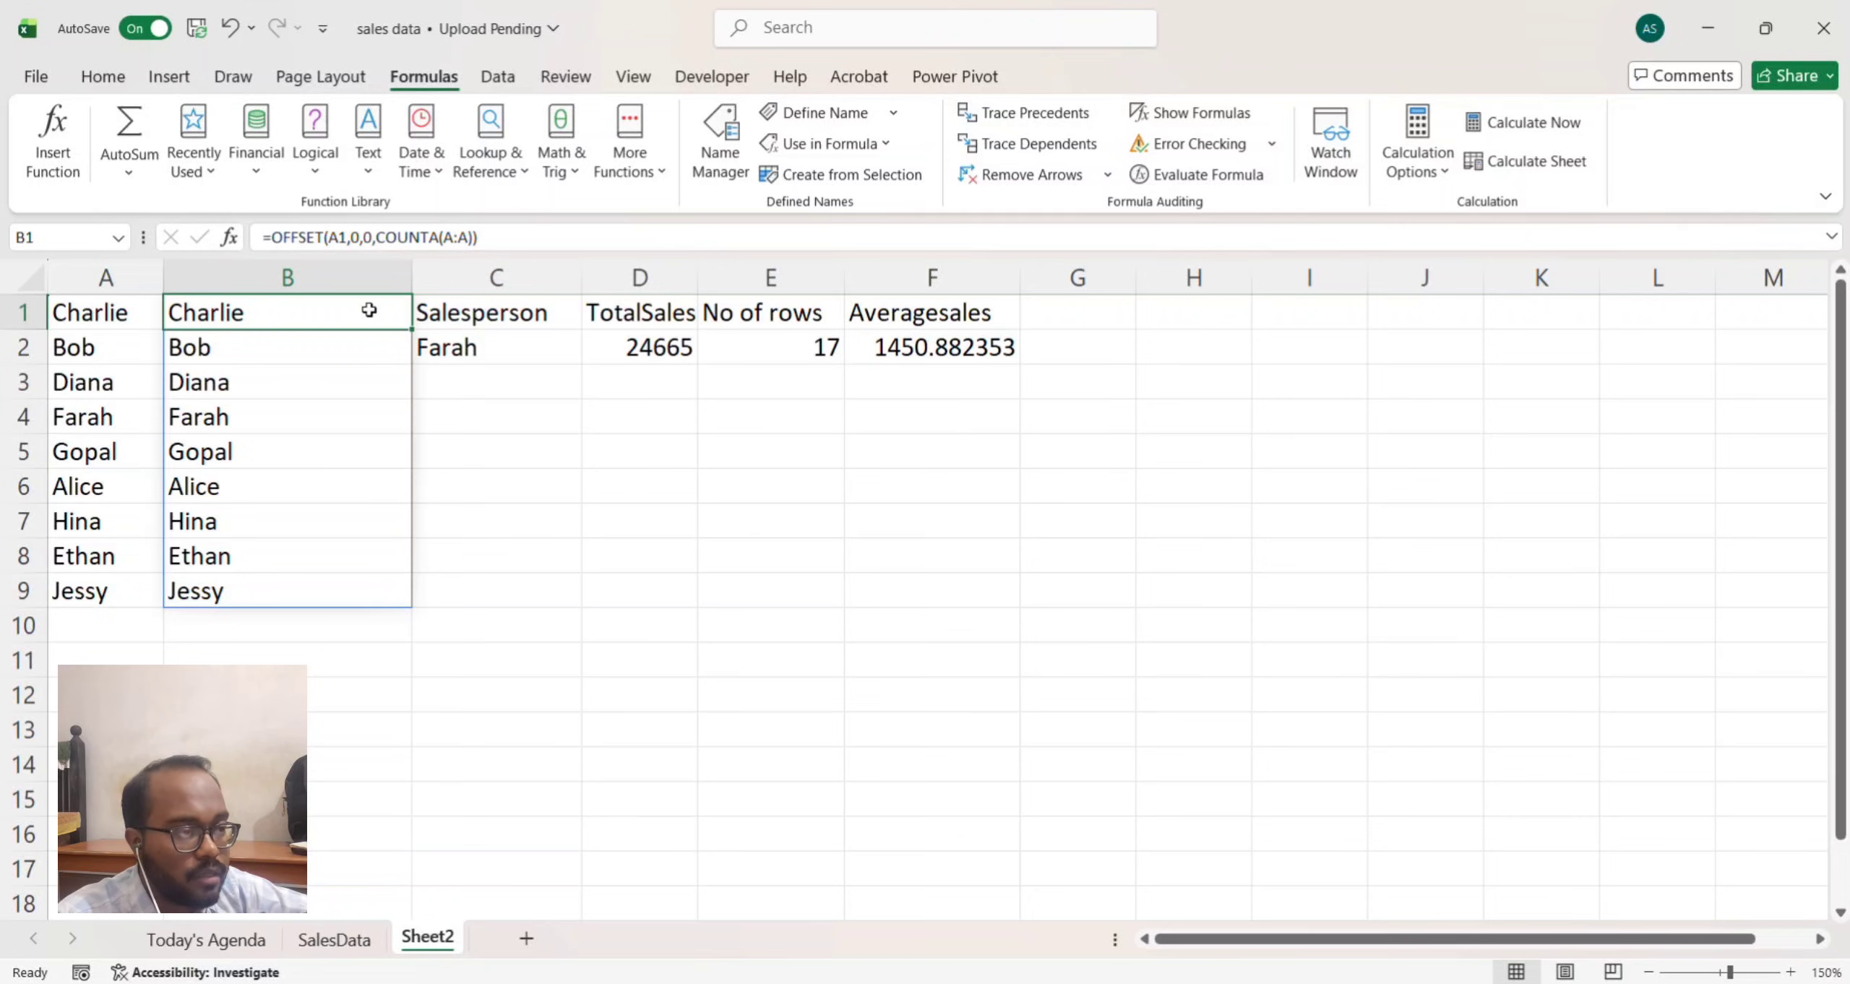
Step: Replace the list source of C2's data validation with the formula =OFFSET(A1,0,0,COUNTA(A:A)) copied from B1
{"action": "left_click_drag", "start_coordinate": [491, 237], "coordinate": [262, 249]}
{"action": "key", "text": "ctrl+c"}
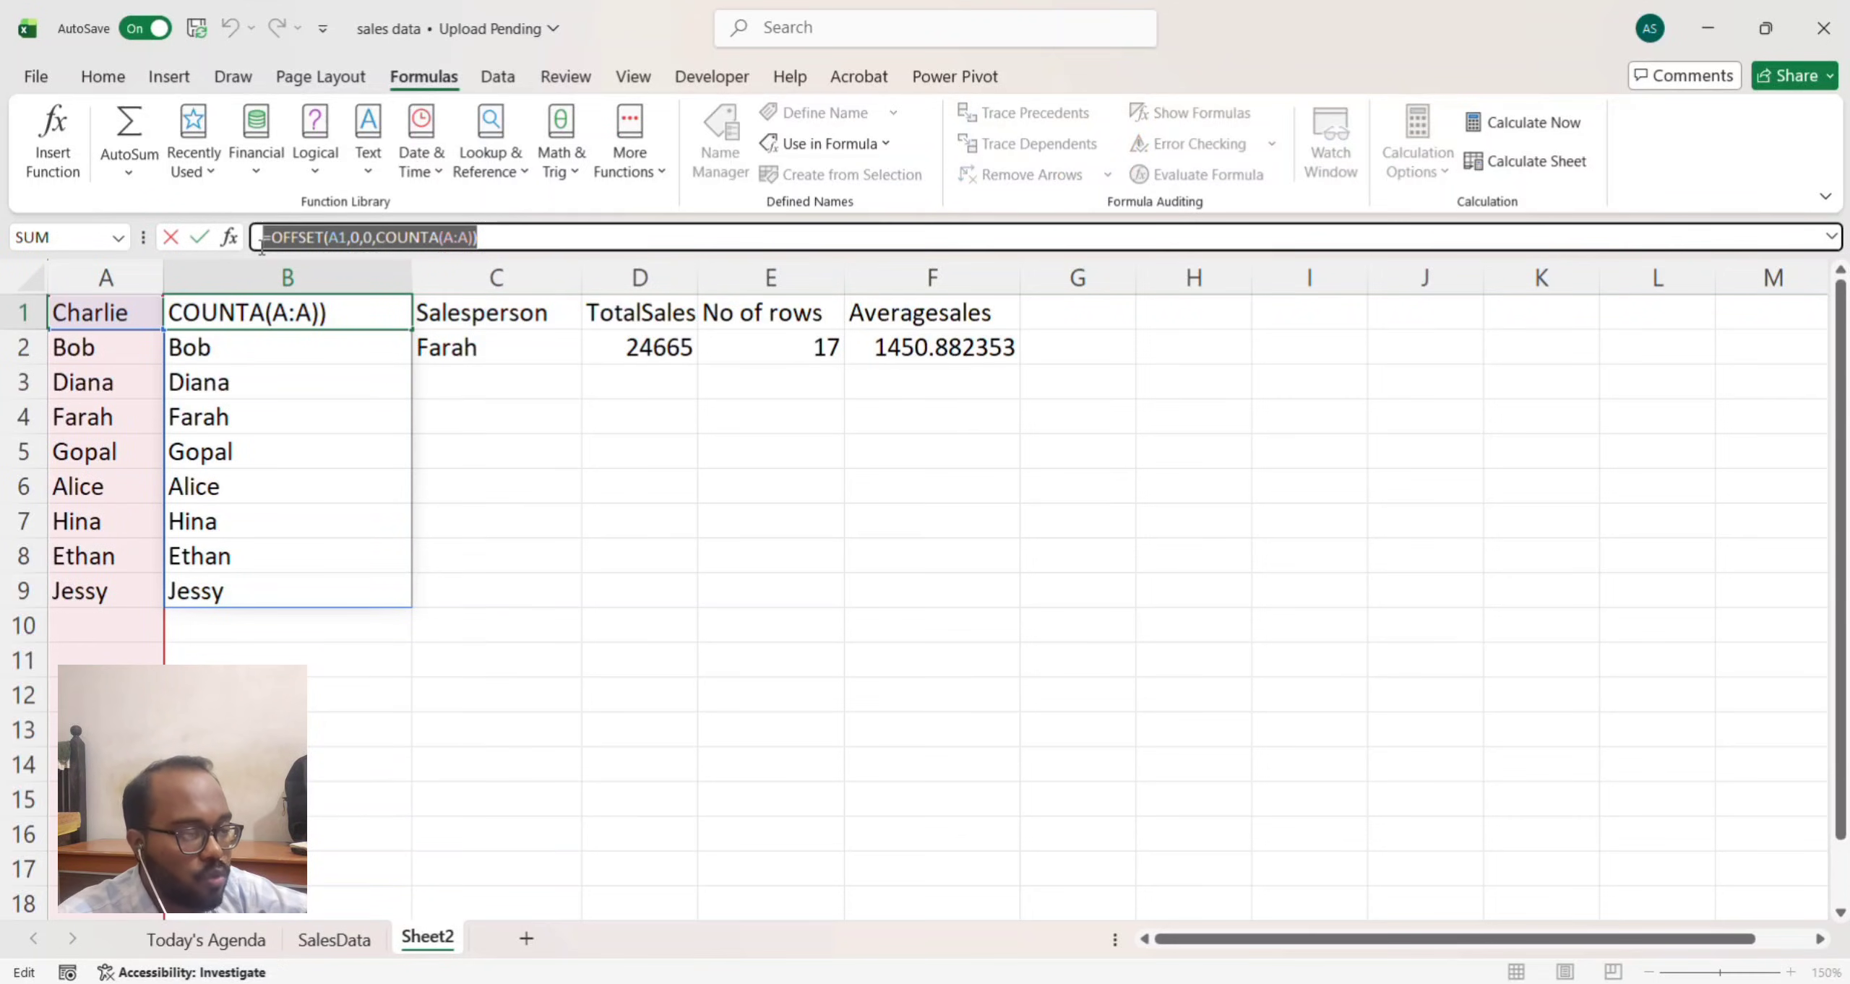
{"action": "left_click", "coordinate": [538, 237]}
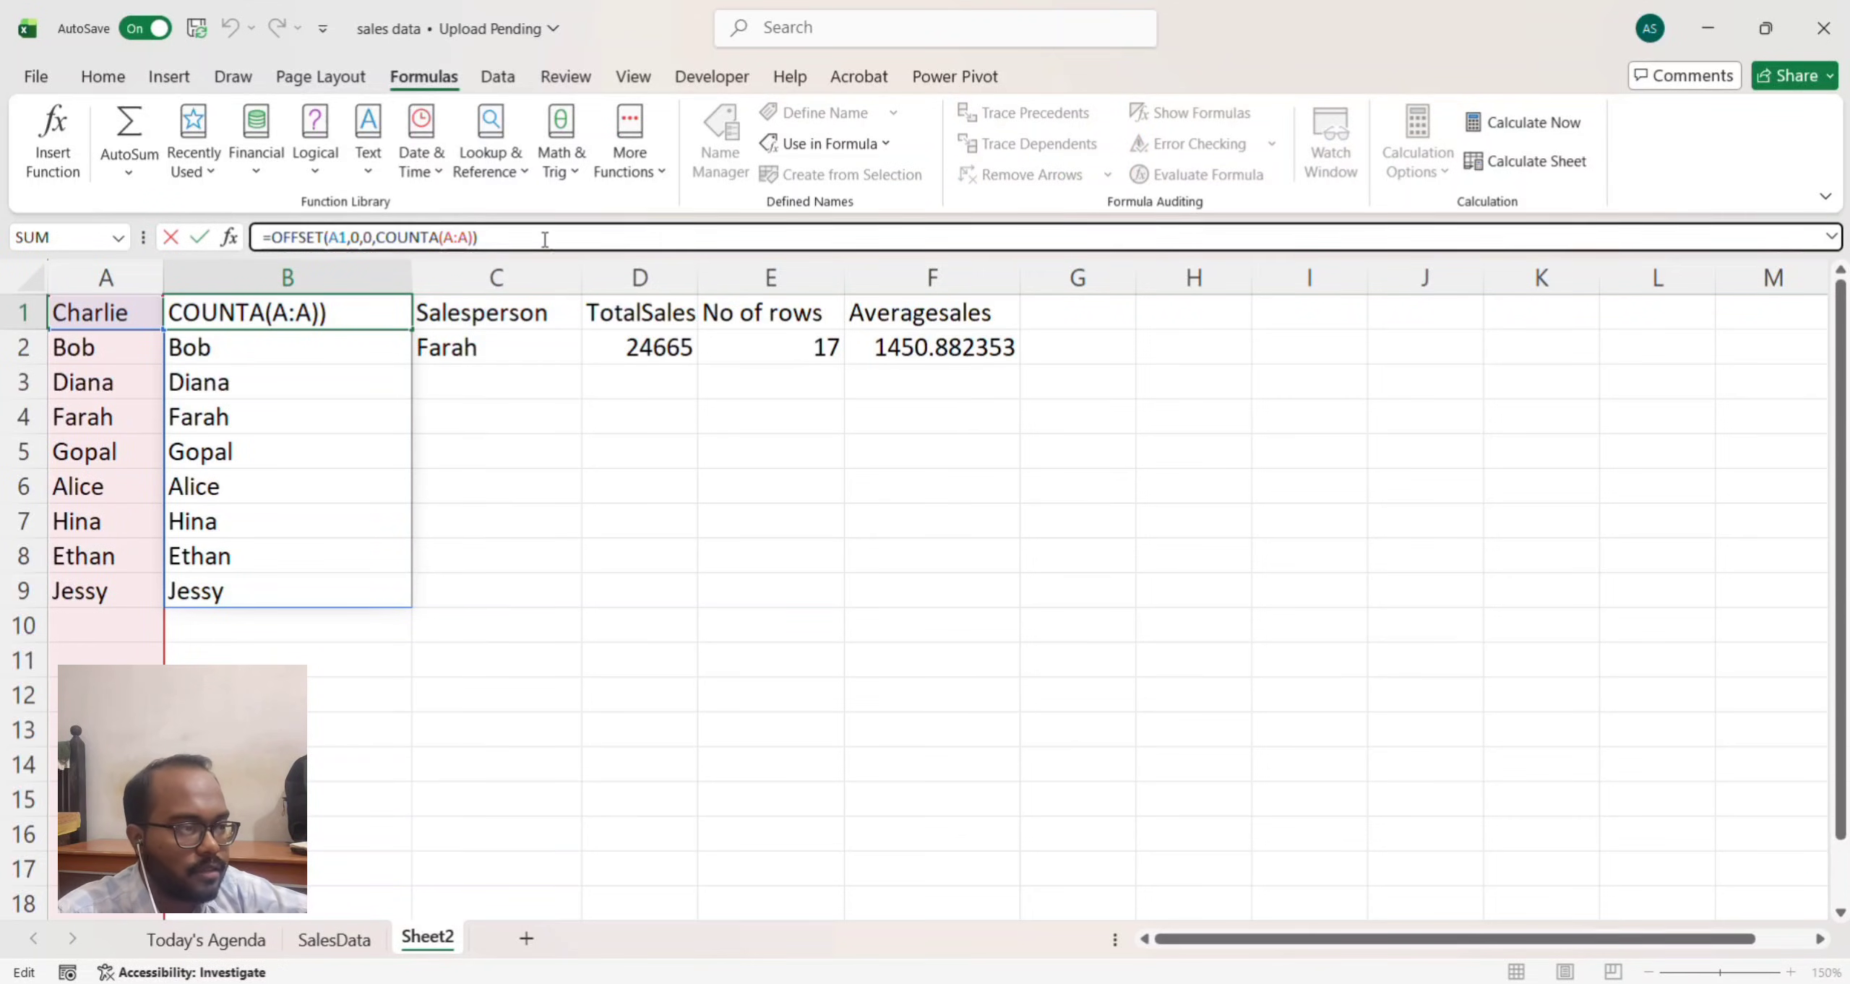
{"action": "left_click", "coordinate": [519, 358]}
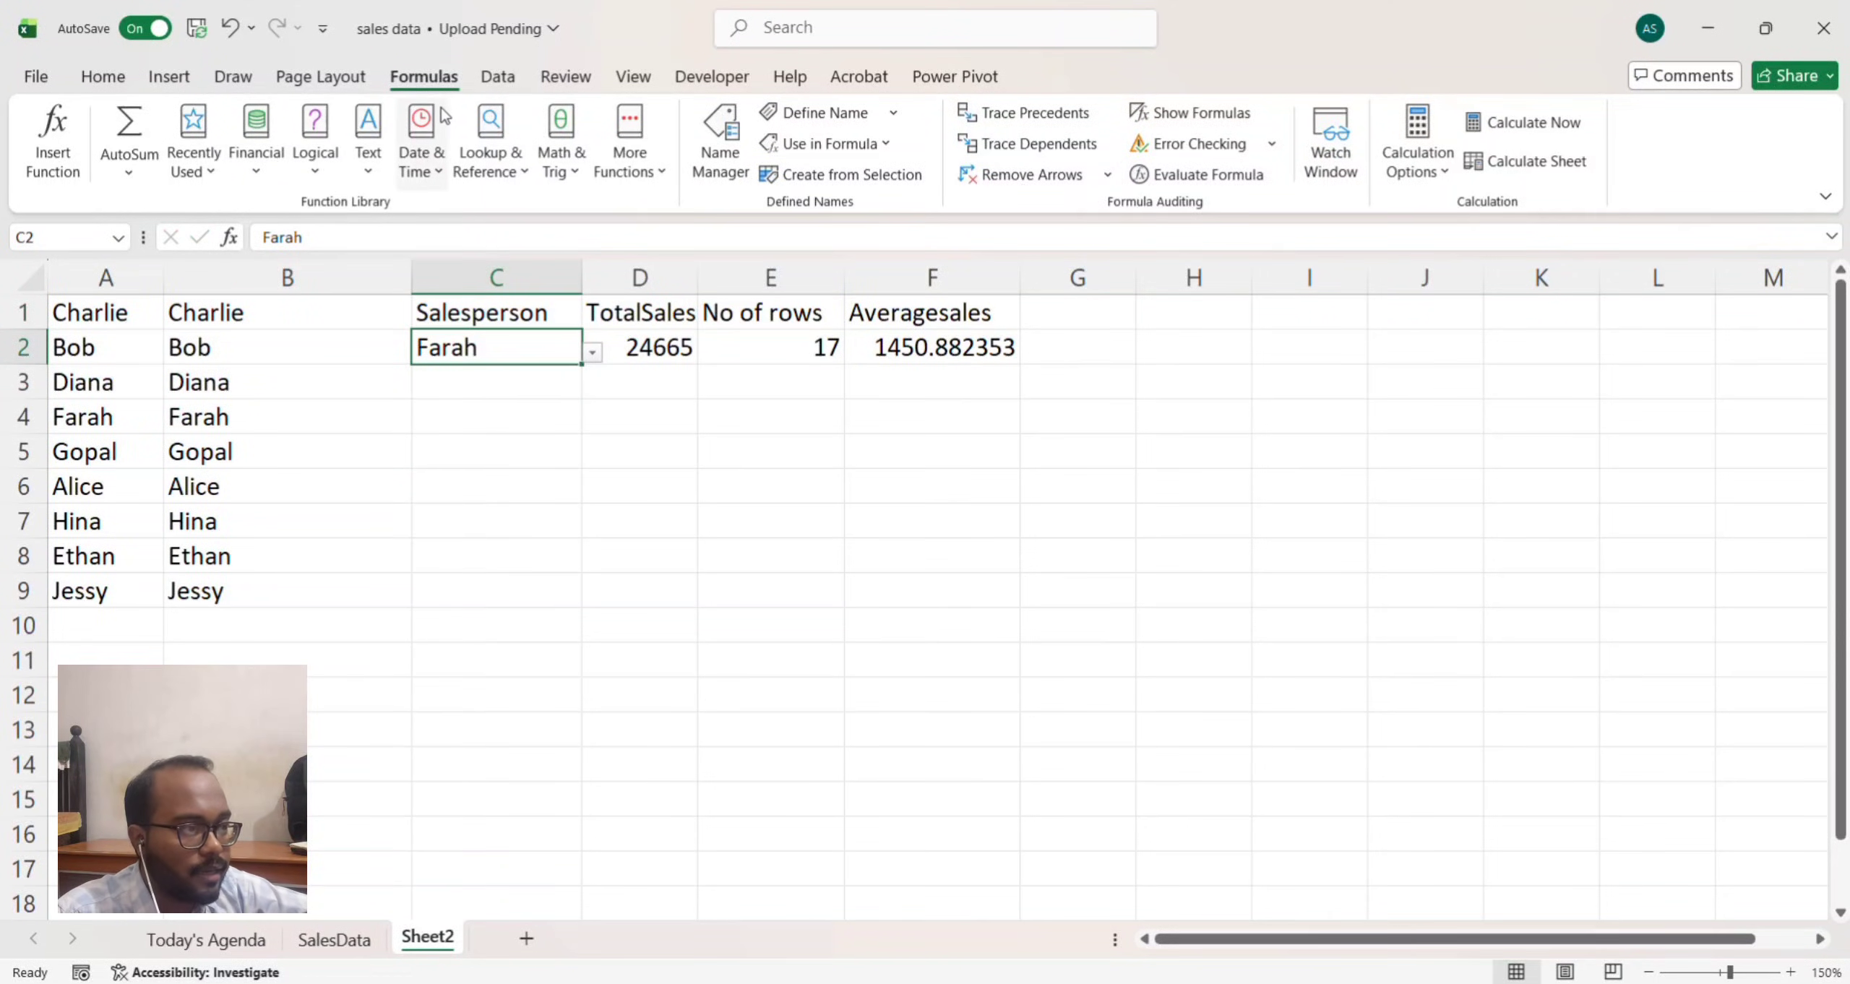
{"action": "left_click", "coordinate": [498, 77]}
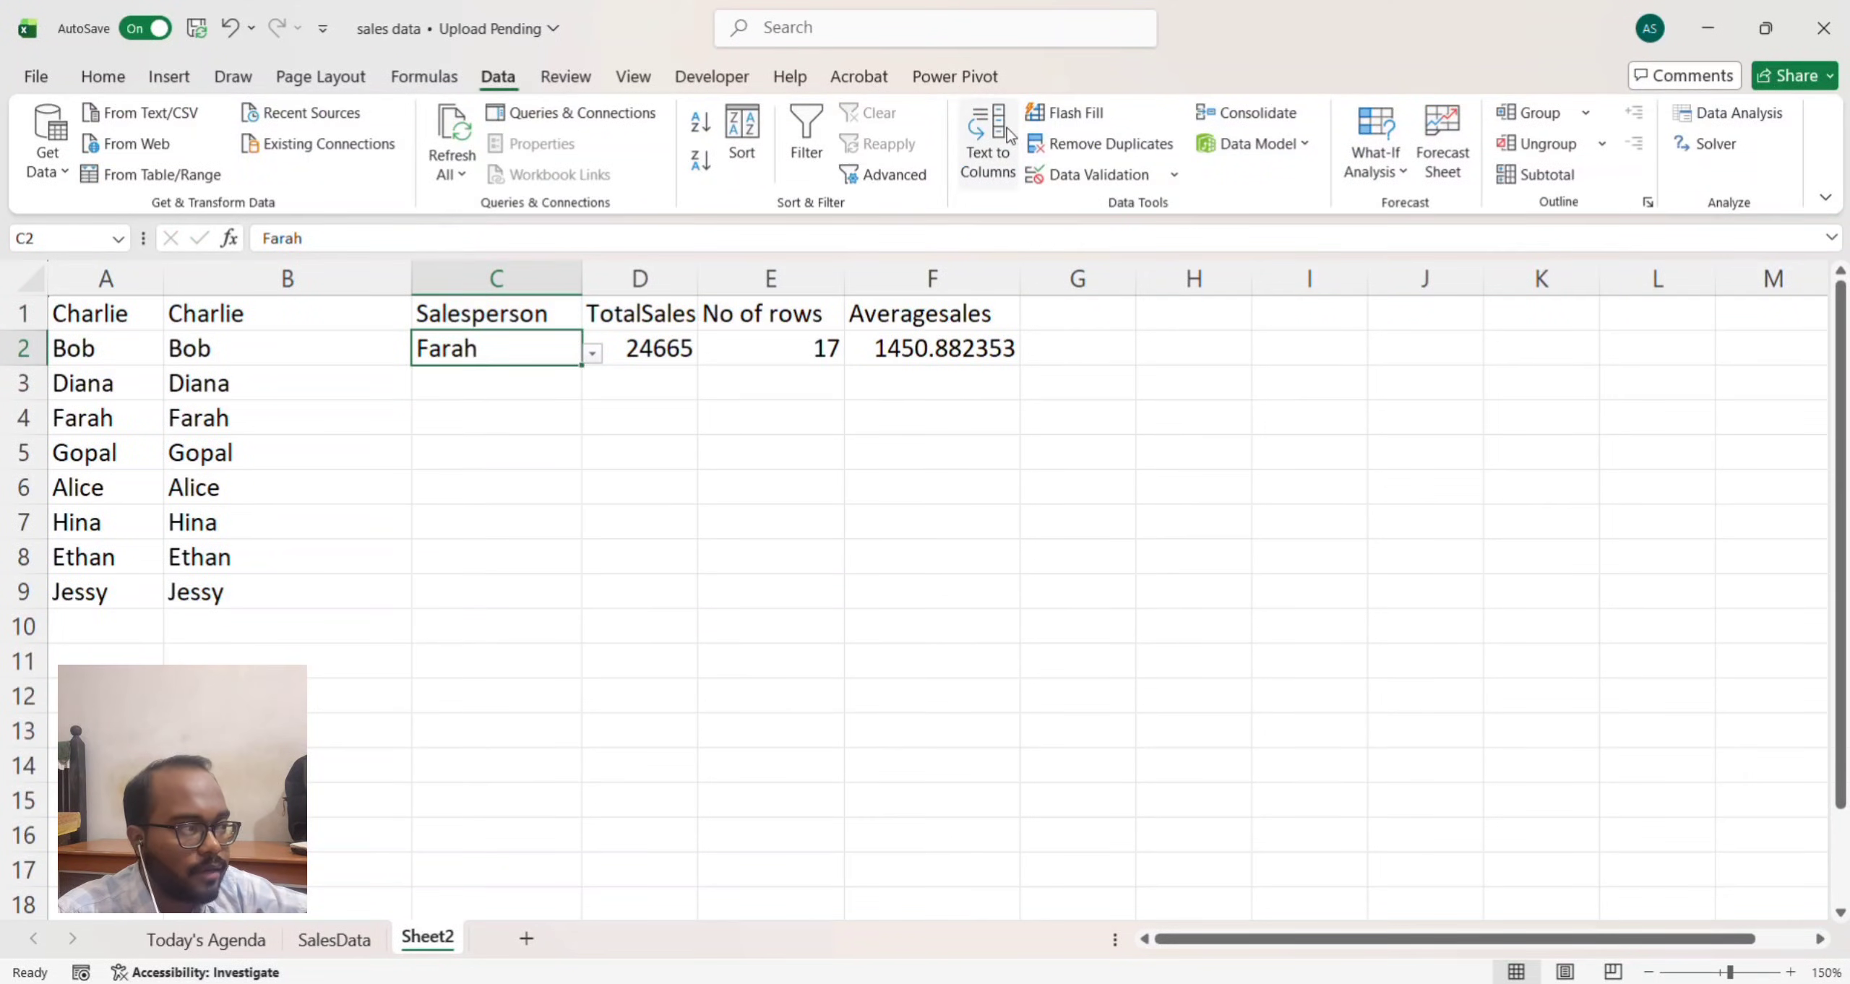
{"action": "left_click", "coordinate": [1174, 176]}
{"action": "left_click", "coordinate": [1121, 208]}
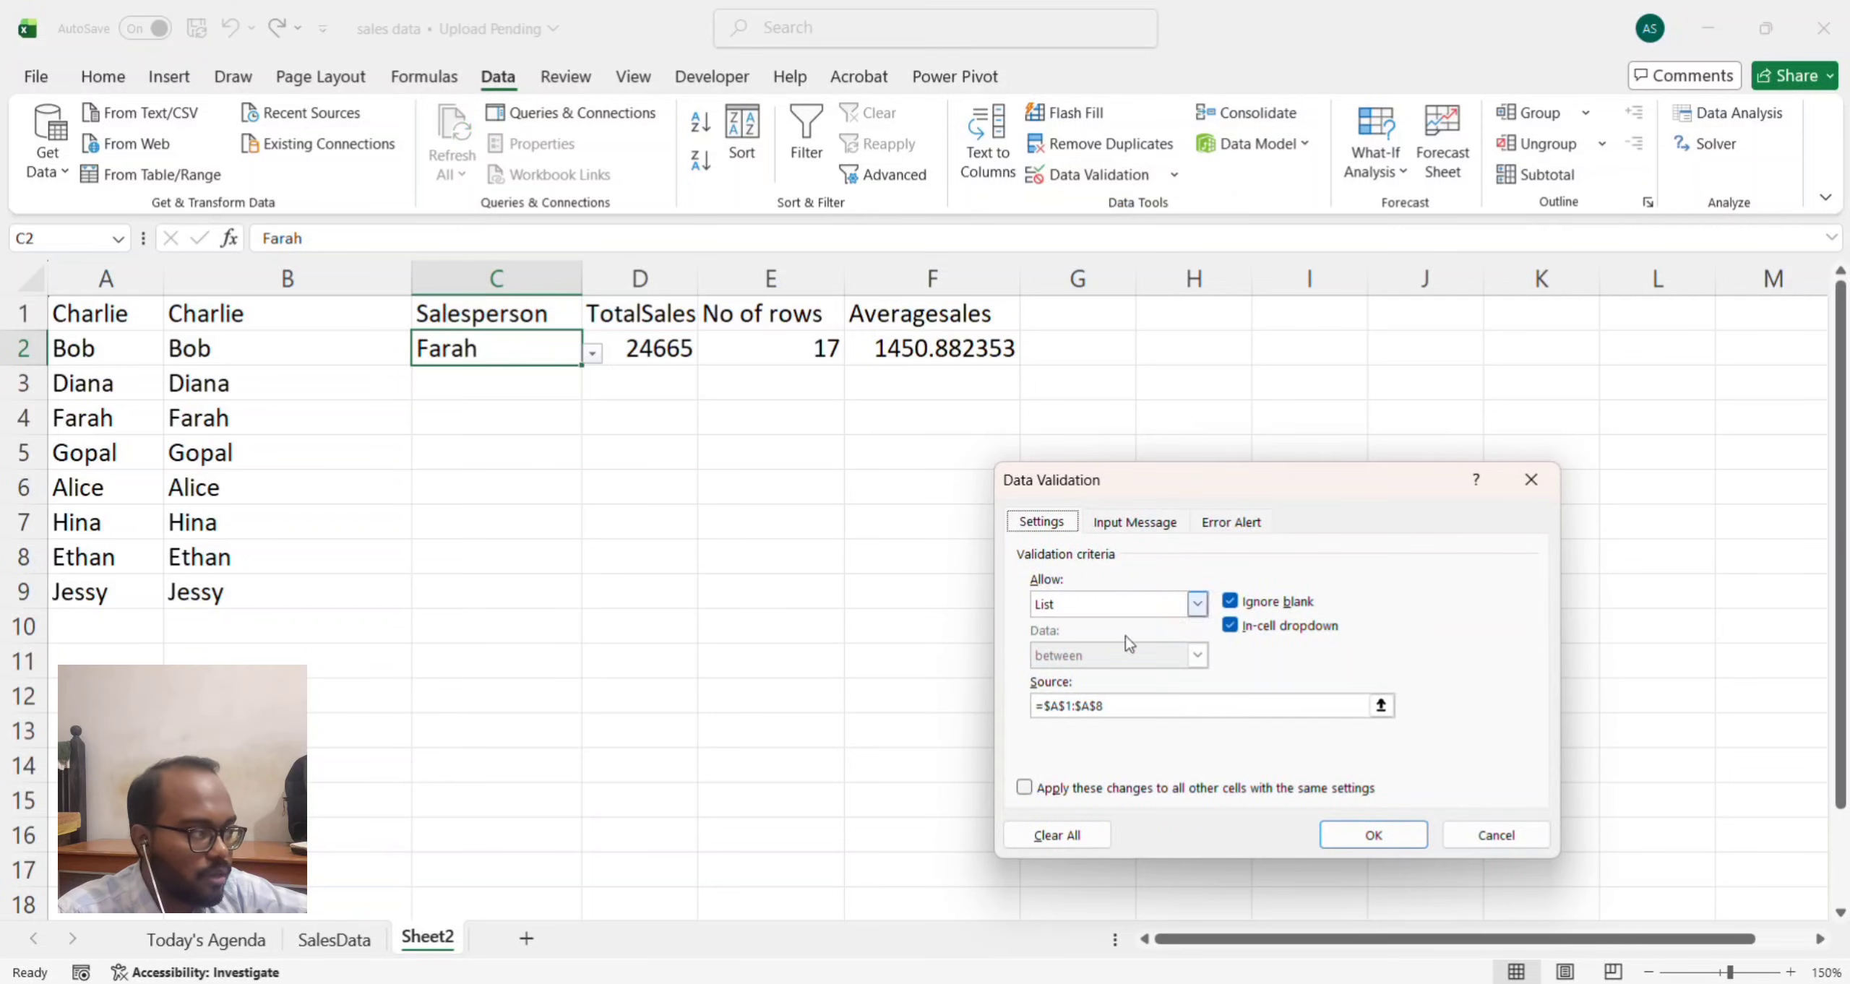
{"action": "left_click_drag", "start_coordinate": [1120, 706], "coordinate": [1032, 706]}
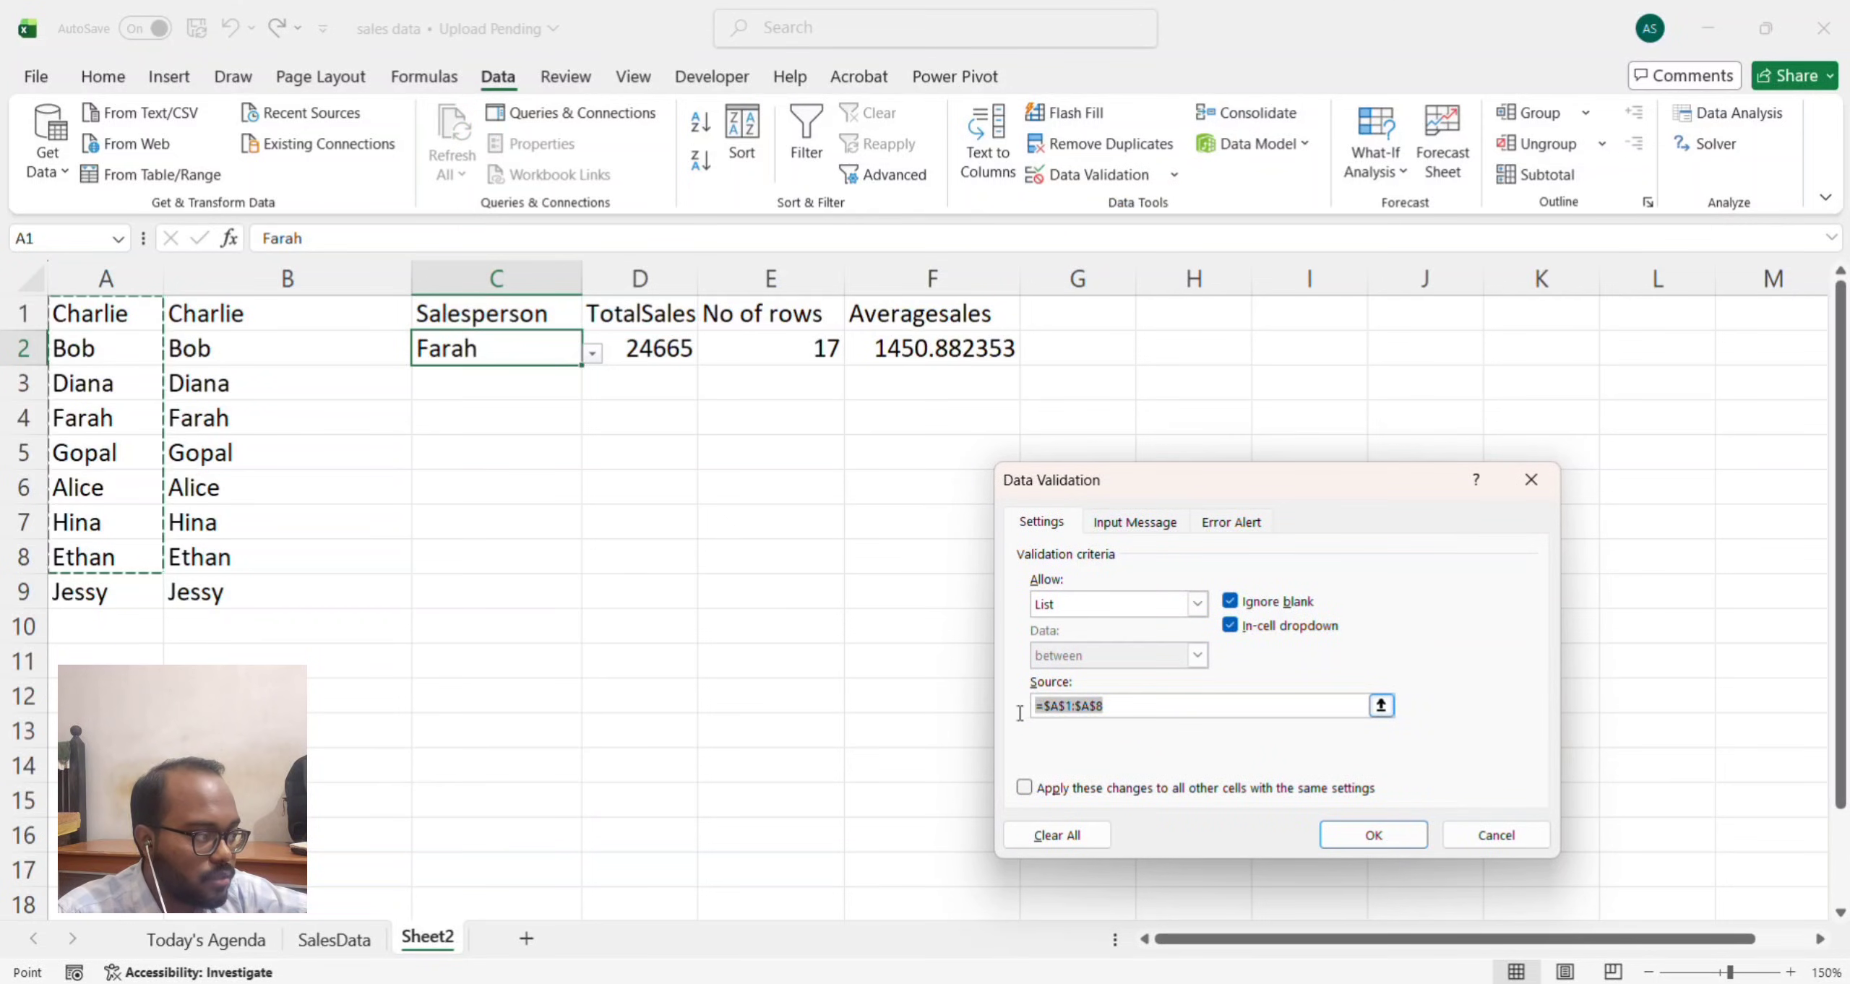
{"action": "key", "text": "ctrl+v"}
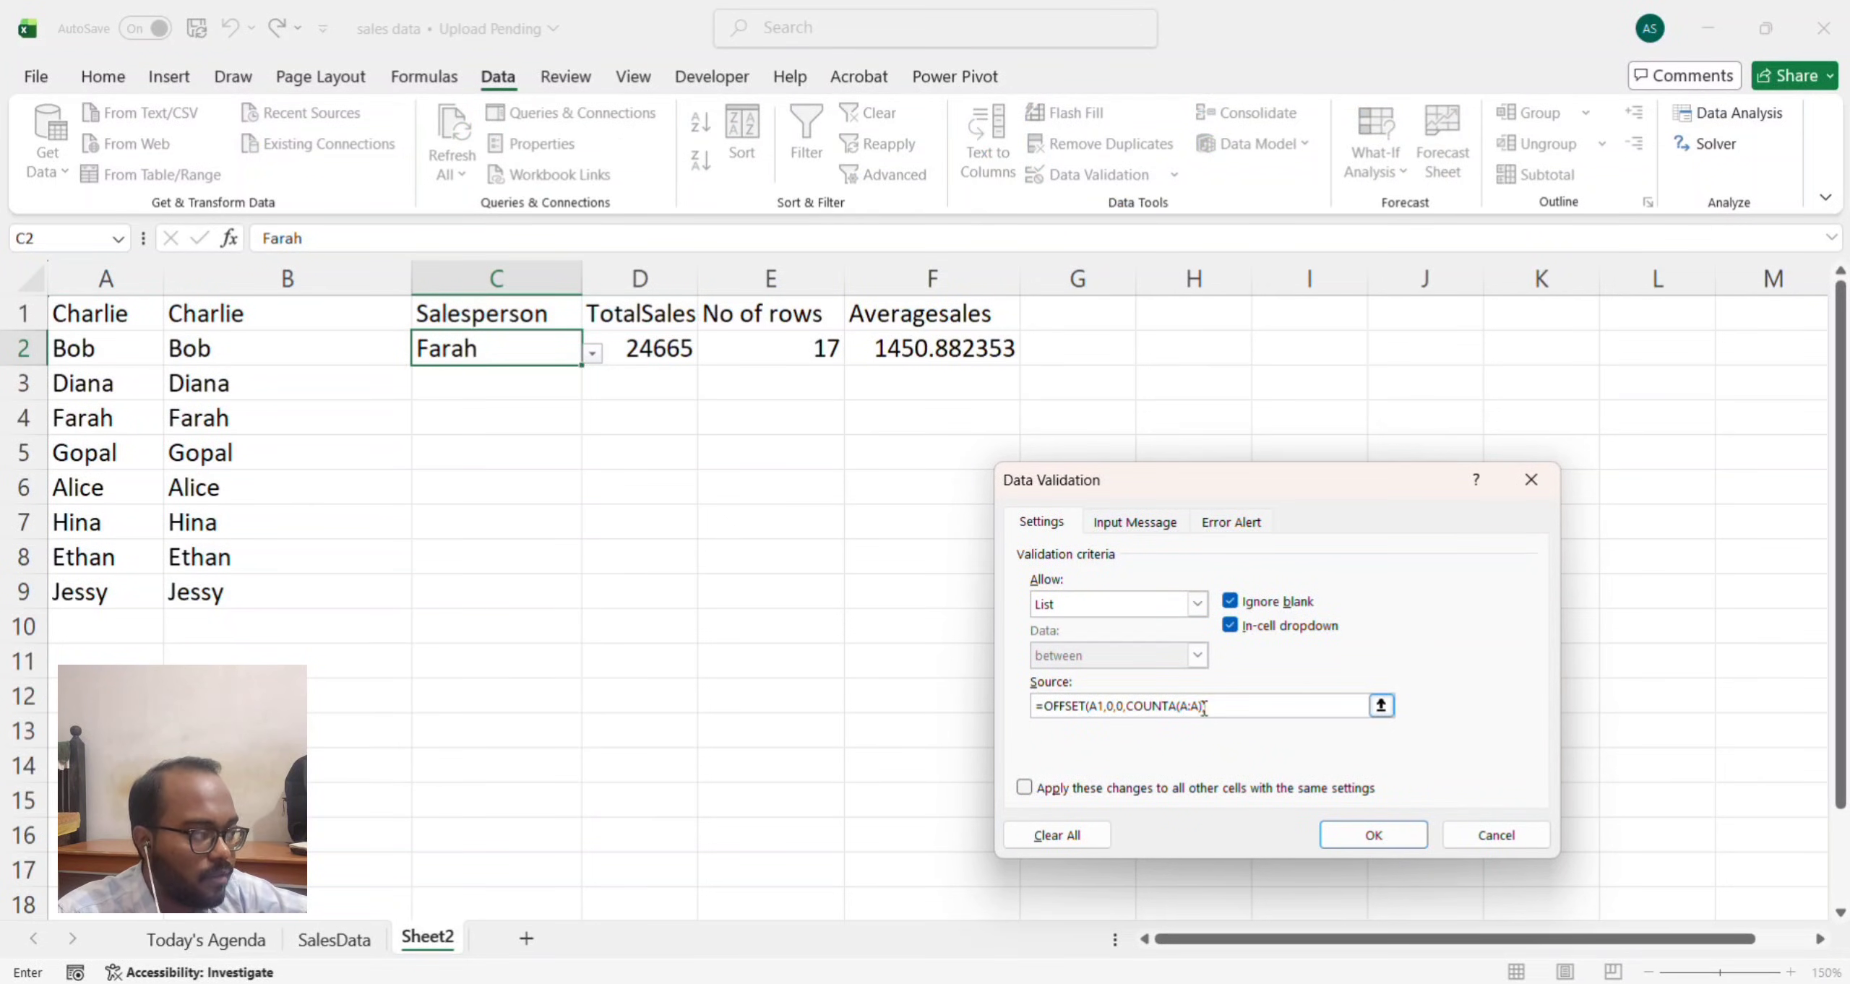
{"action": "left_click", "coordinate": [1362, 833]}
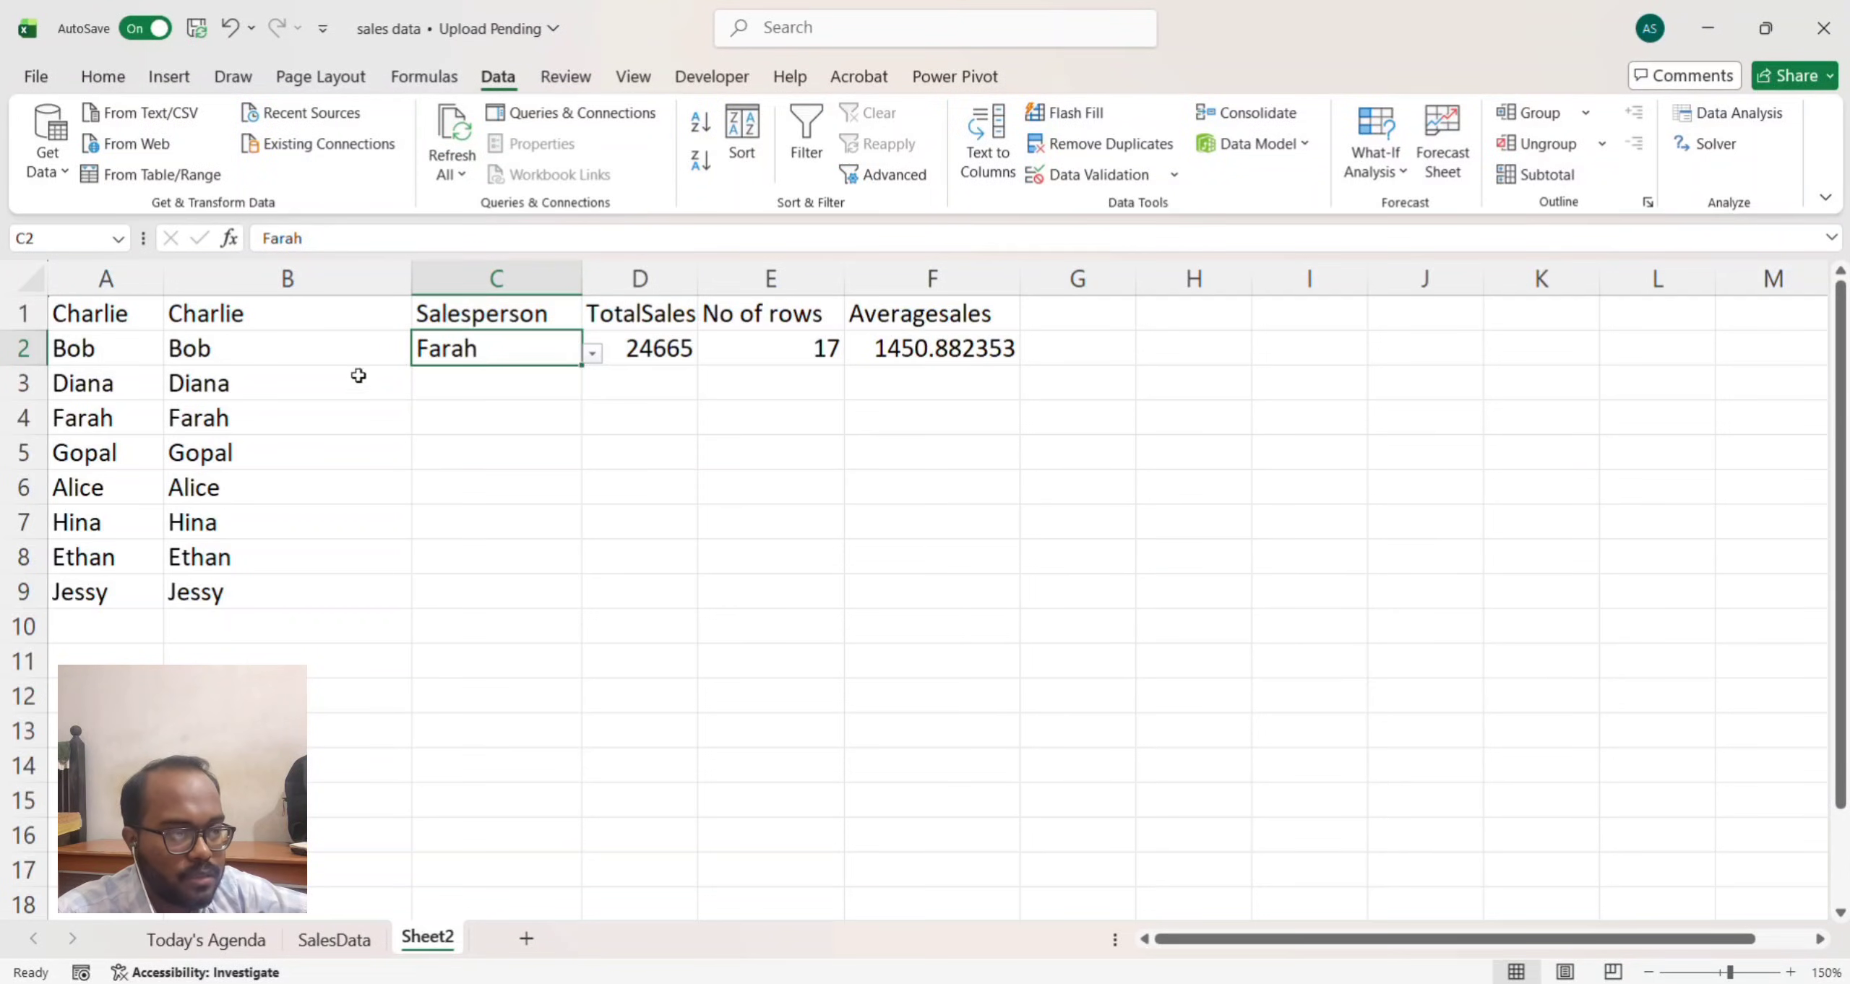
Step: Hide helper column B, which holds the spilled OFFSET list
{"action": "left_click", "coordinate": [346, 280]}
{"action": "right_click", "coordinate": [346, 280]}
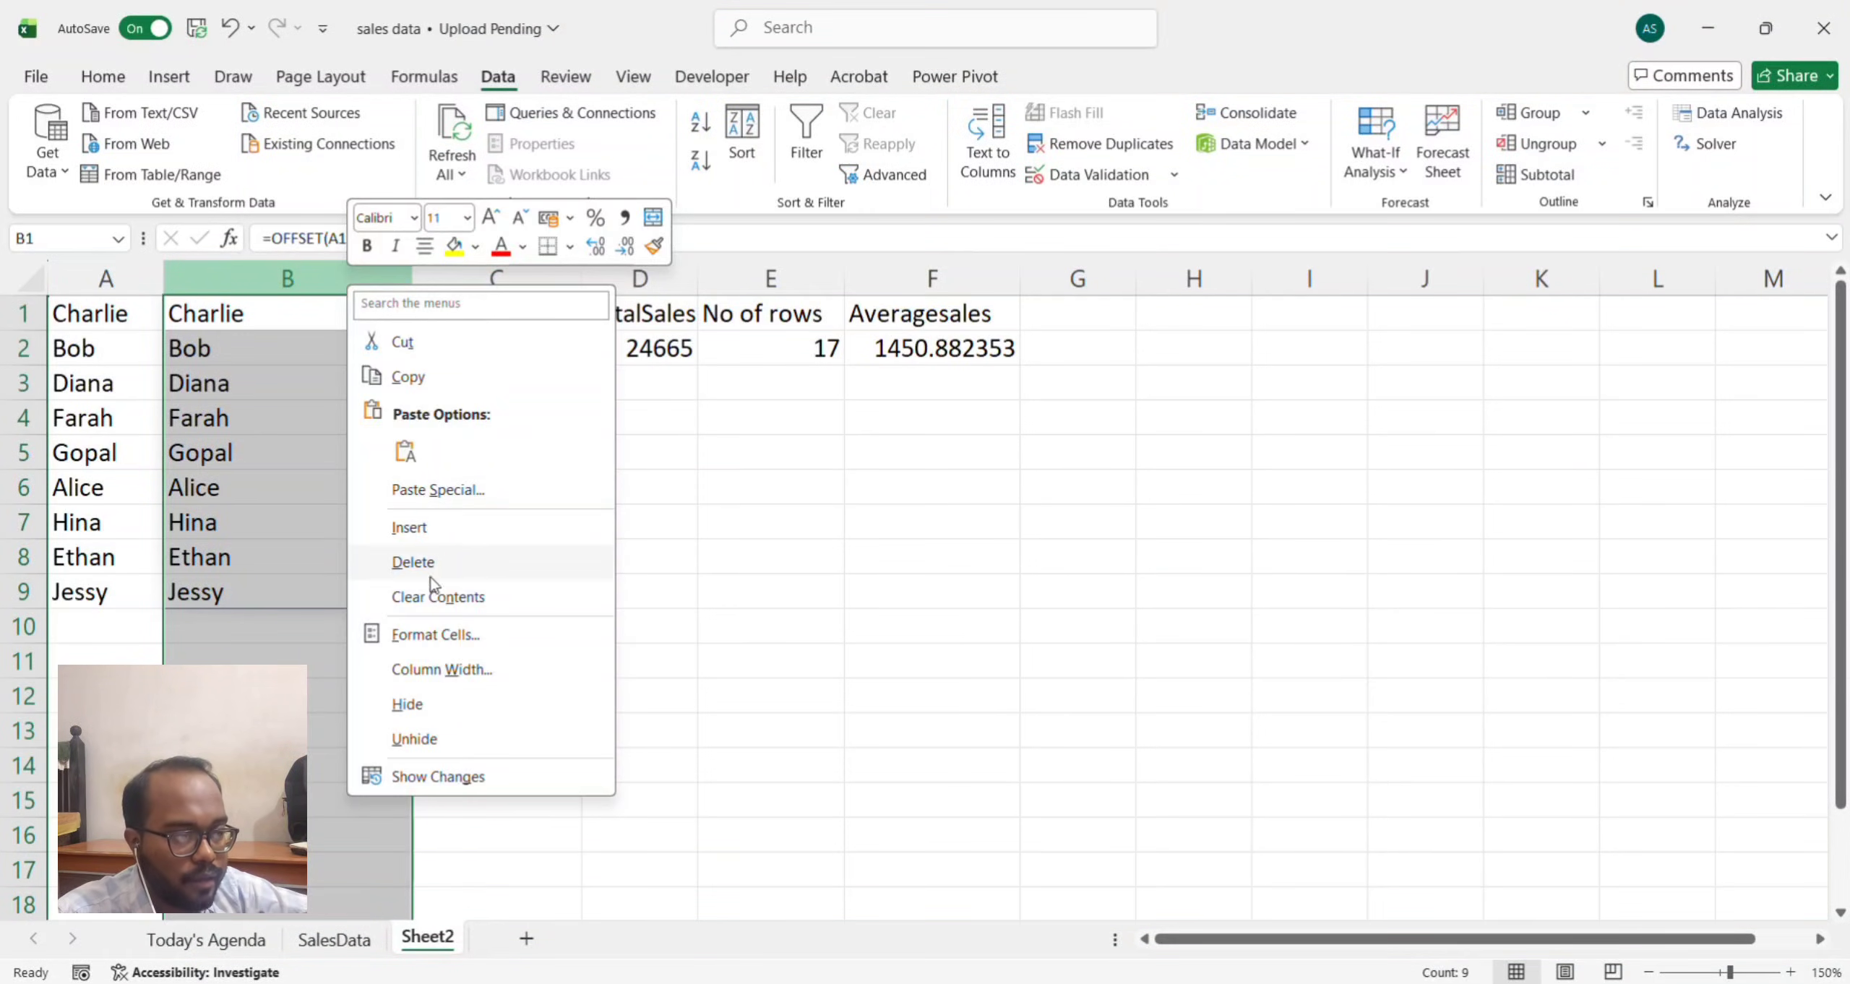
{"action": "left_click", "coordinate": [445, 716]}
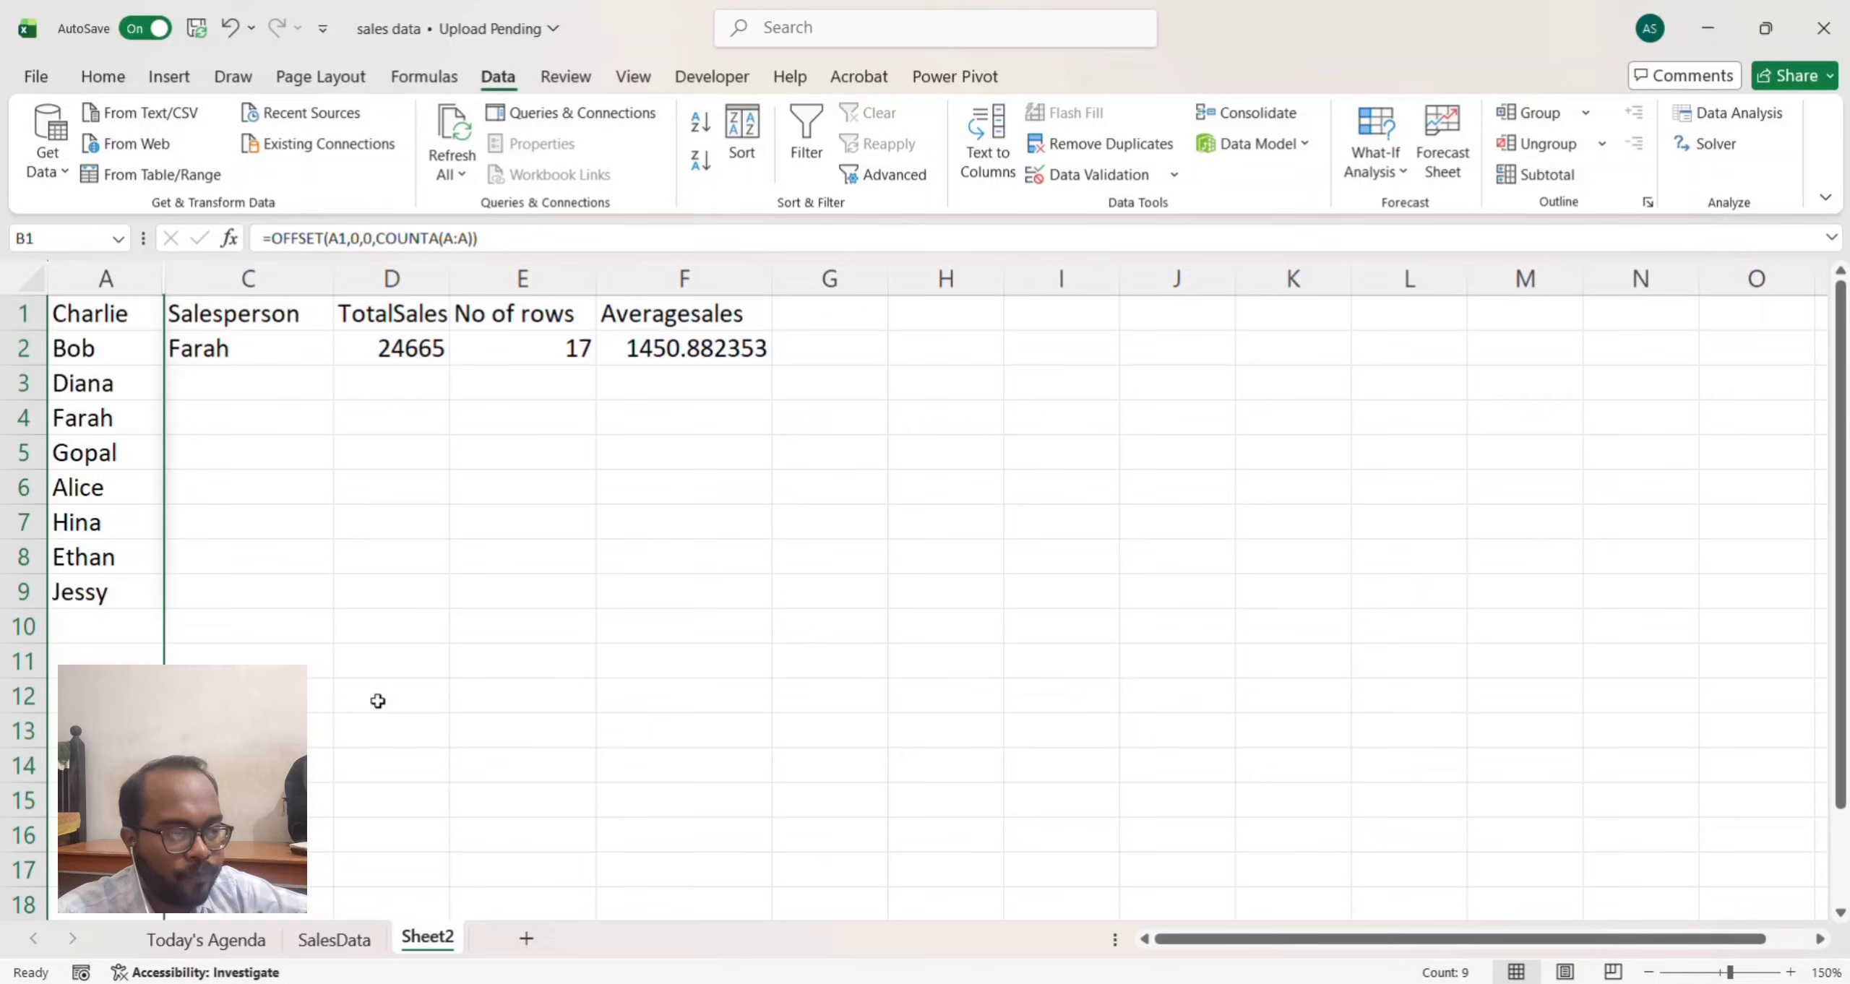
Step: Open the salesperson dropdown in C2 and check which names from column A it offers
{"action": "left_click", "coordinate": [128, 629]}
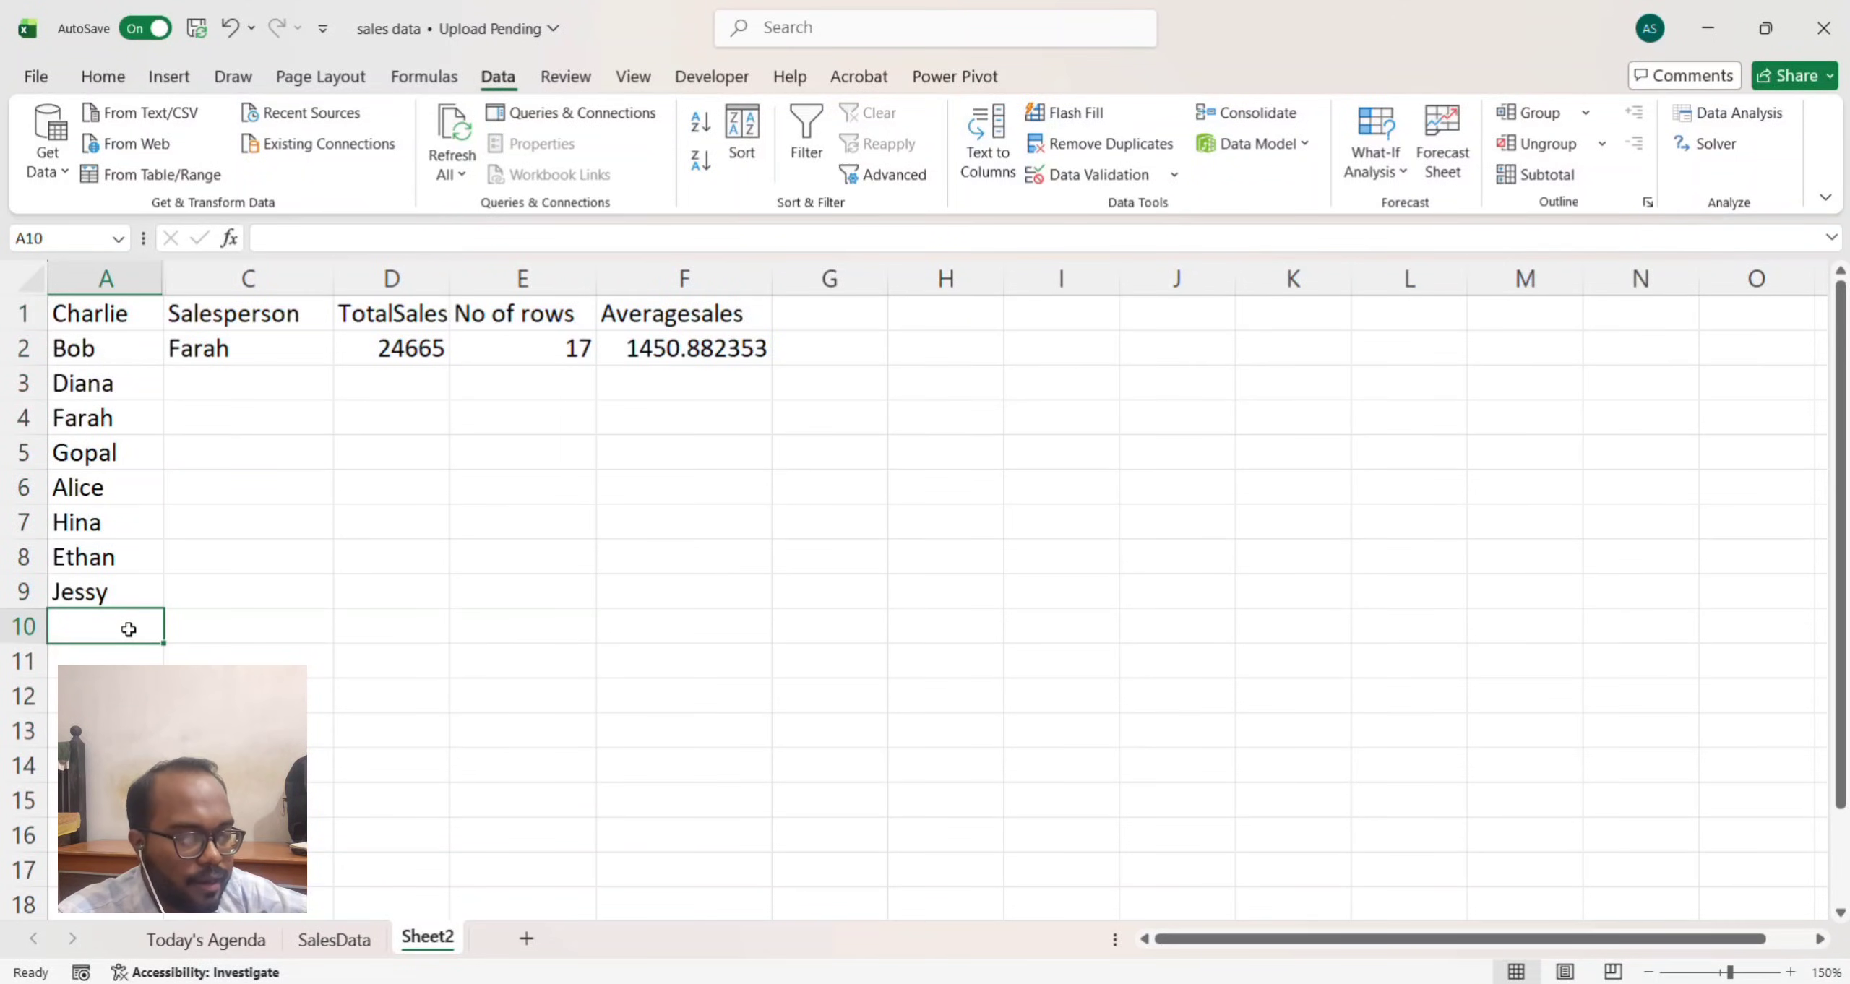
{"action": "left_click", "coordinate": [281, 338]}
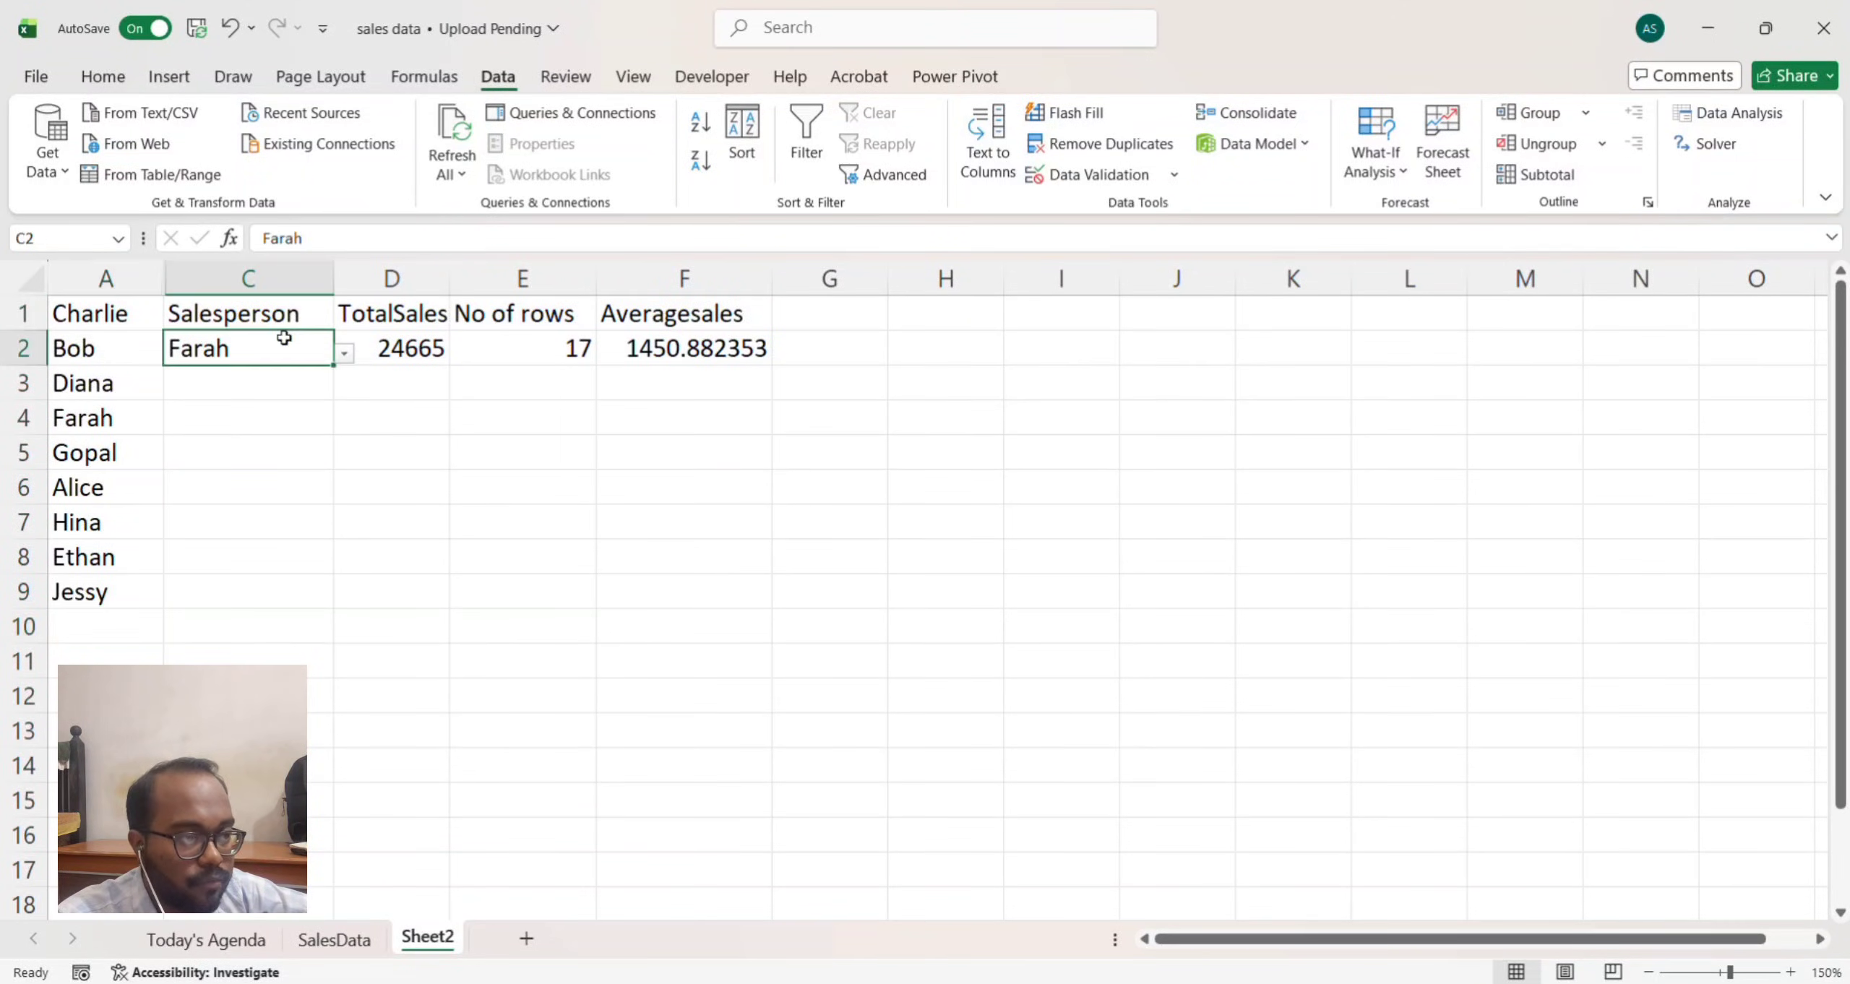
{"action": "left_click", "coordinate": [344, 353]}
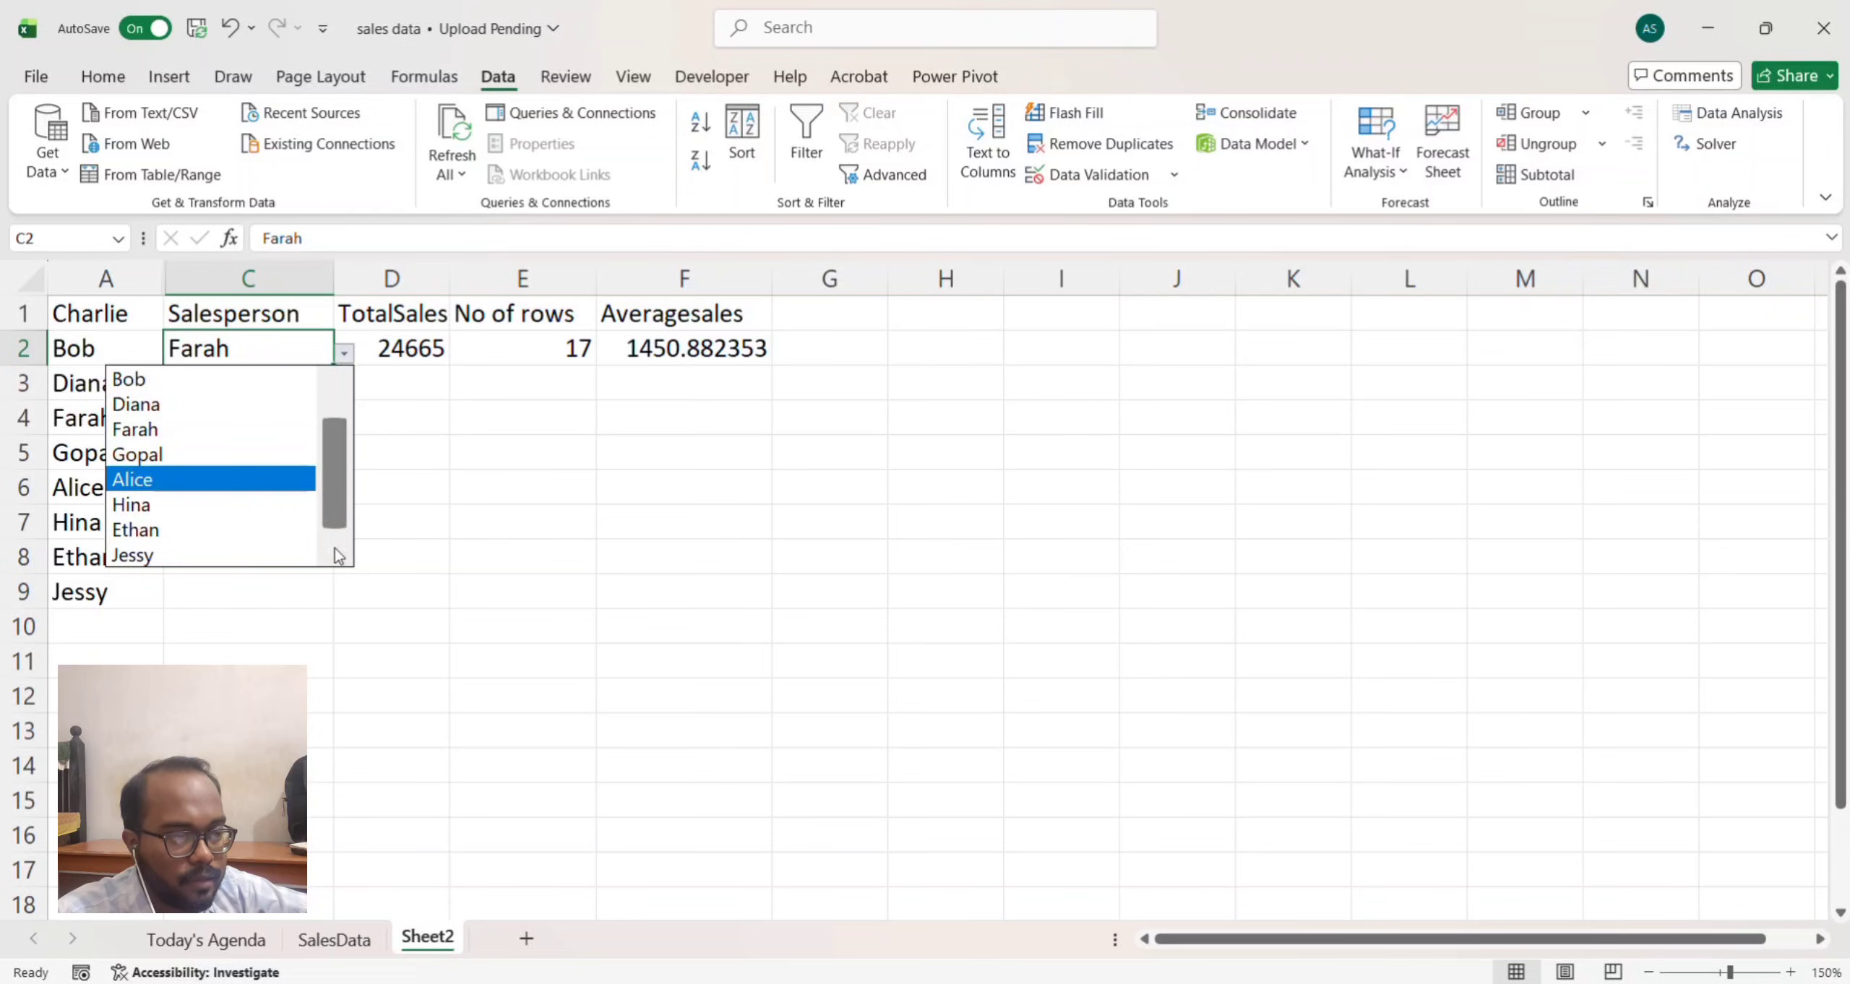
Step: Enter another salesperson's first name in A10, directly beneath the existing list
{"action": "left_click", "coordinate": [106, 625]}
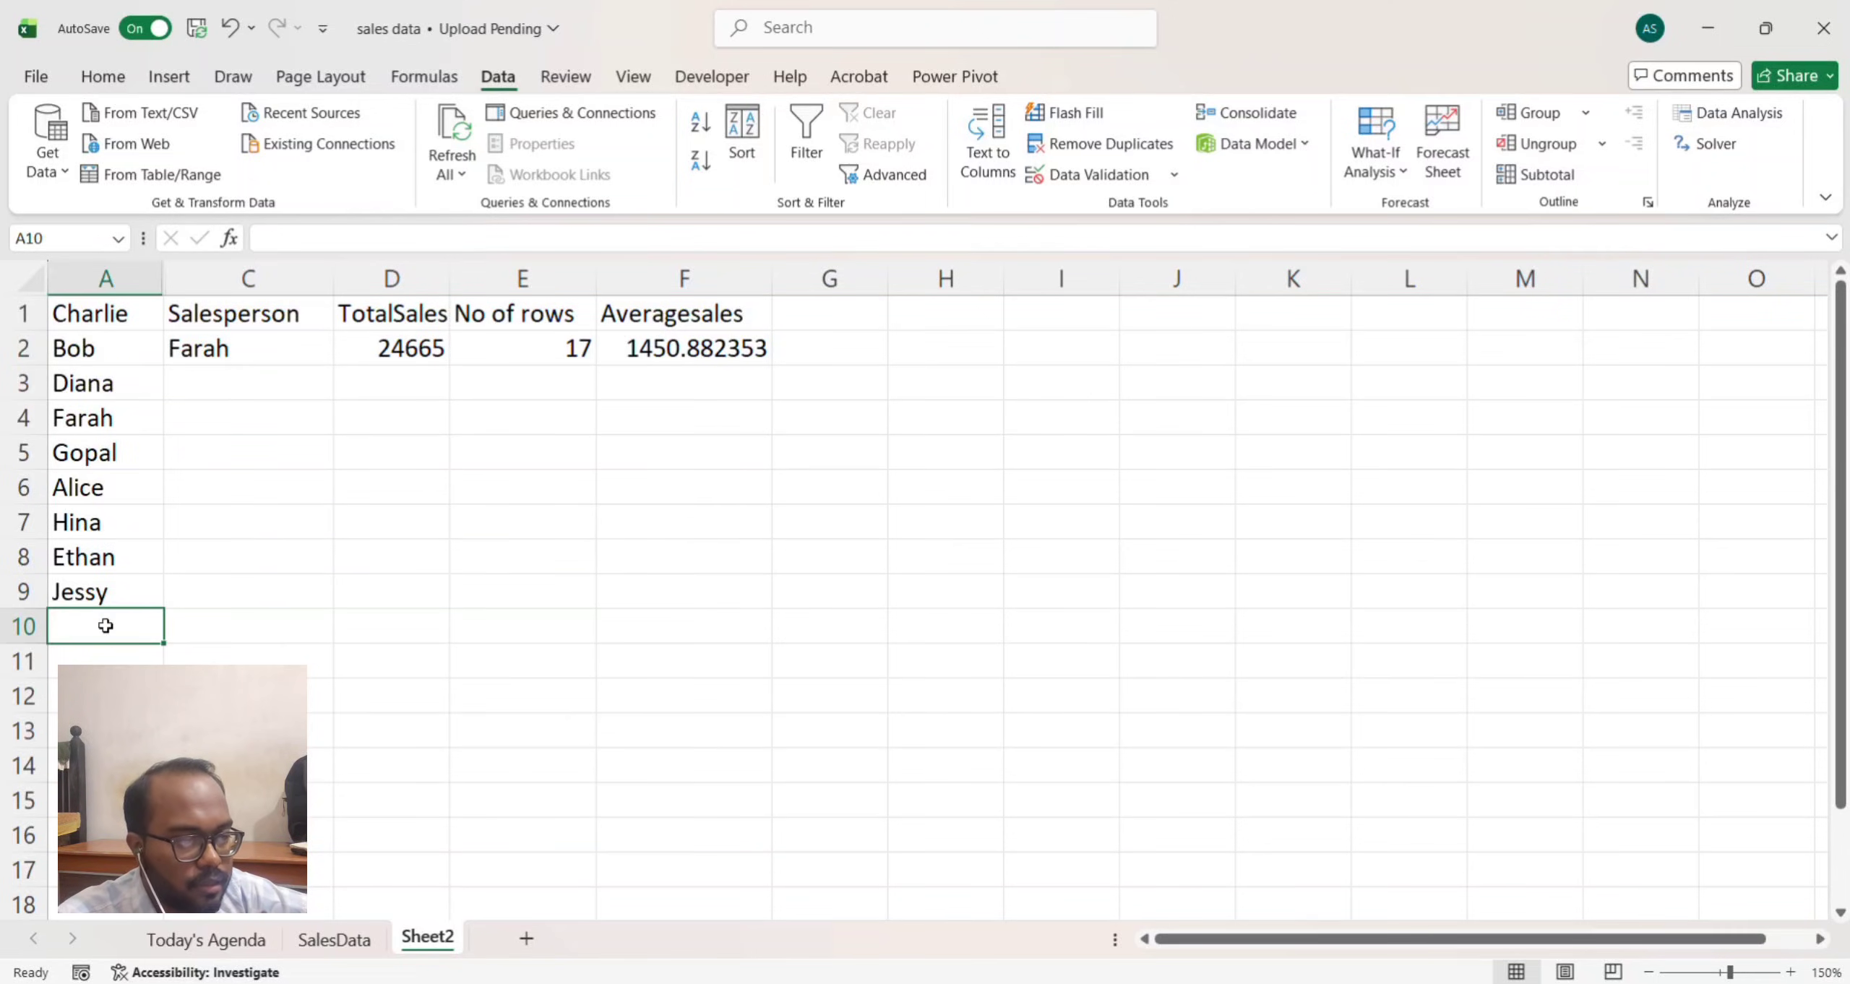
{"action": "double_click", "coordinate": [107, 627]}
{"action": "type", "text": "Ju"}
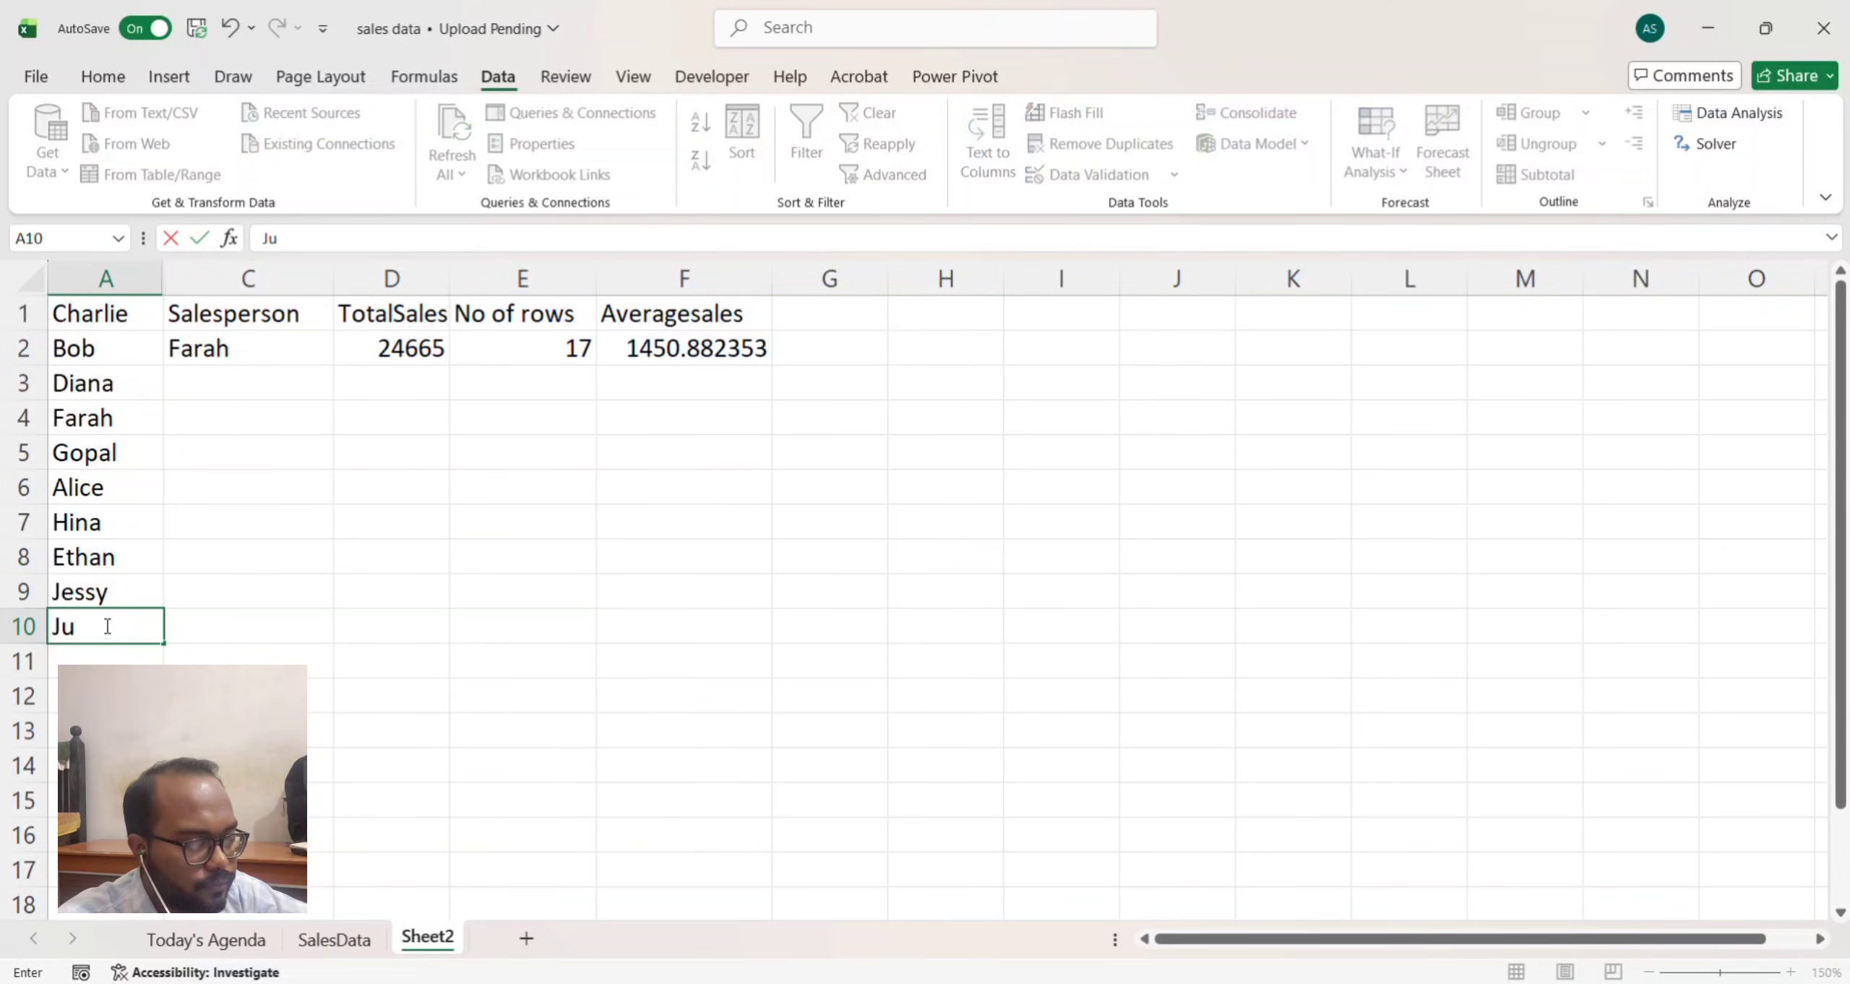
{"action": "key", "text": "BackSpace"}
{"action": "type", "text": "esus"}
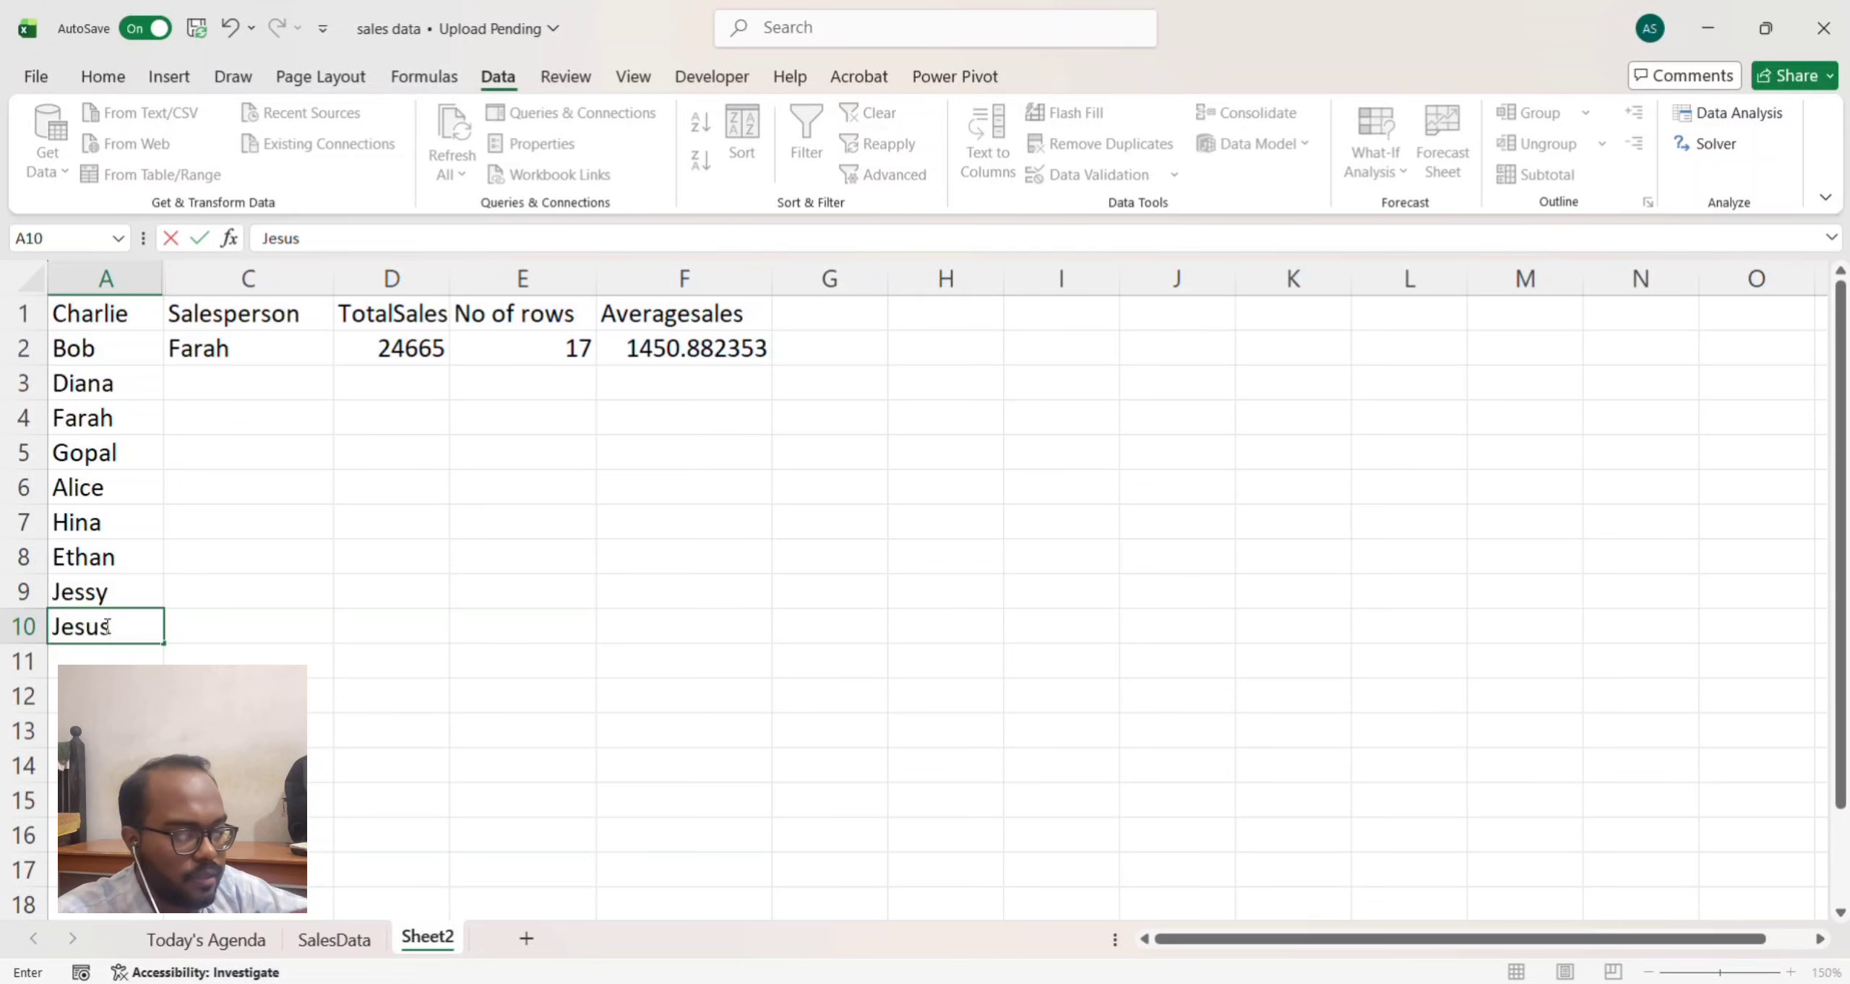
{"action": "key", "text": "Return"}
Step: Recheck the salesperson dropdown in C2 for the name added in A10, and close the list
{"action": "left_click", "coordinate": [268, 351]}
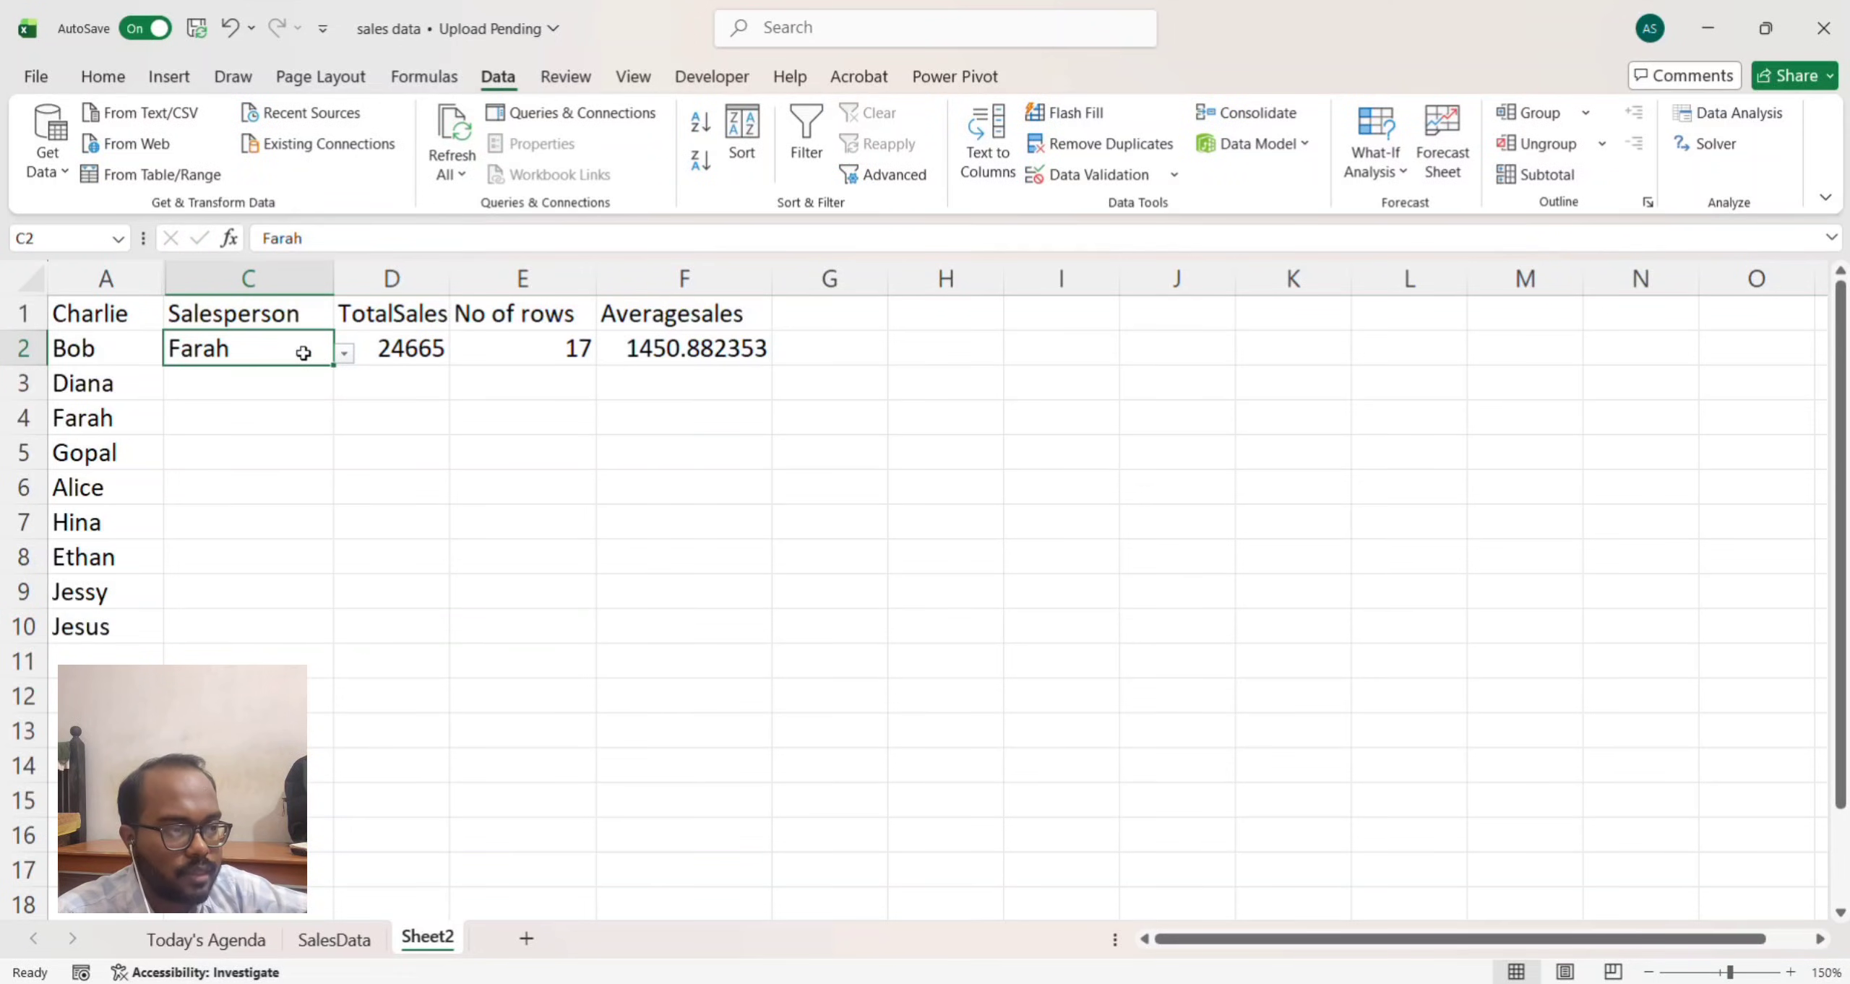
{"action": "left_click", "coordinate": [344, 354]}
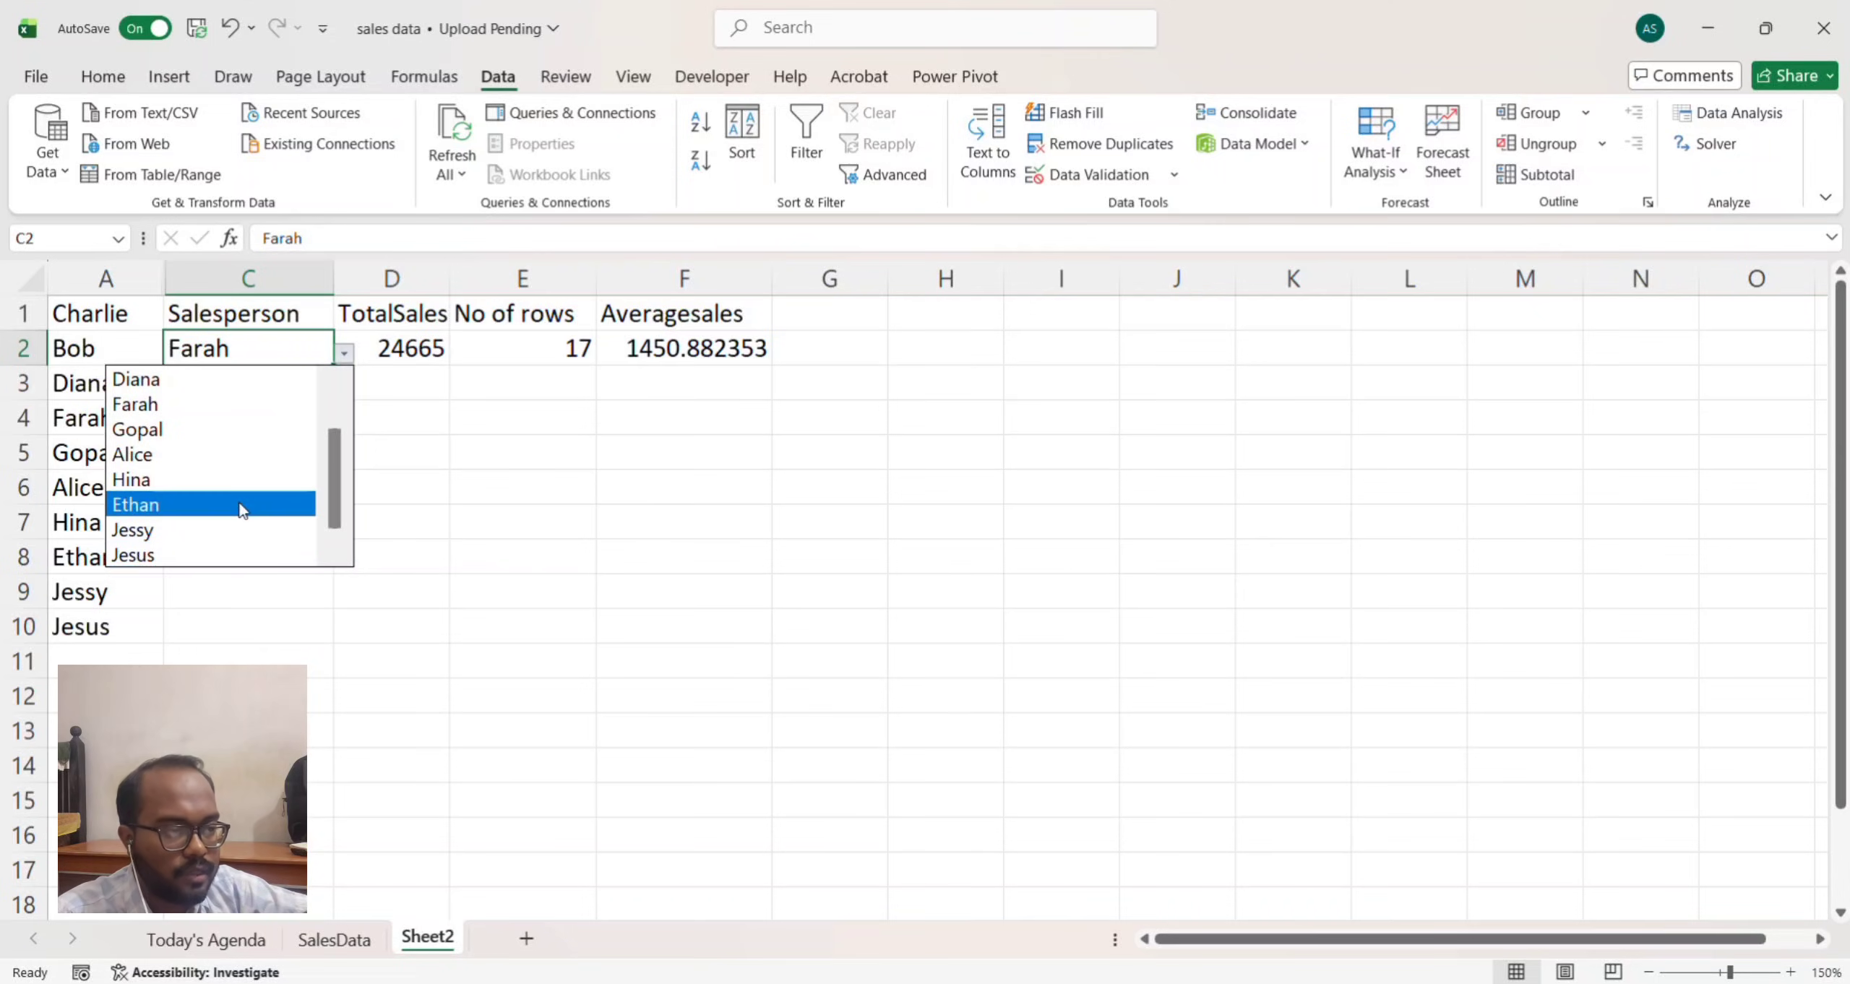
{"action": "left_click", "coordinate": [276, 352]}
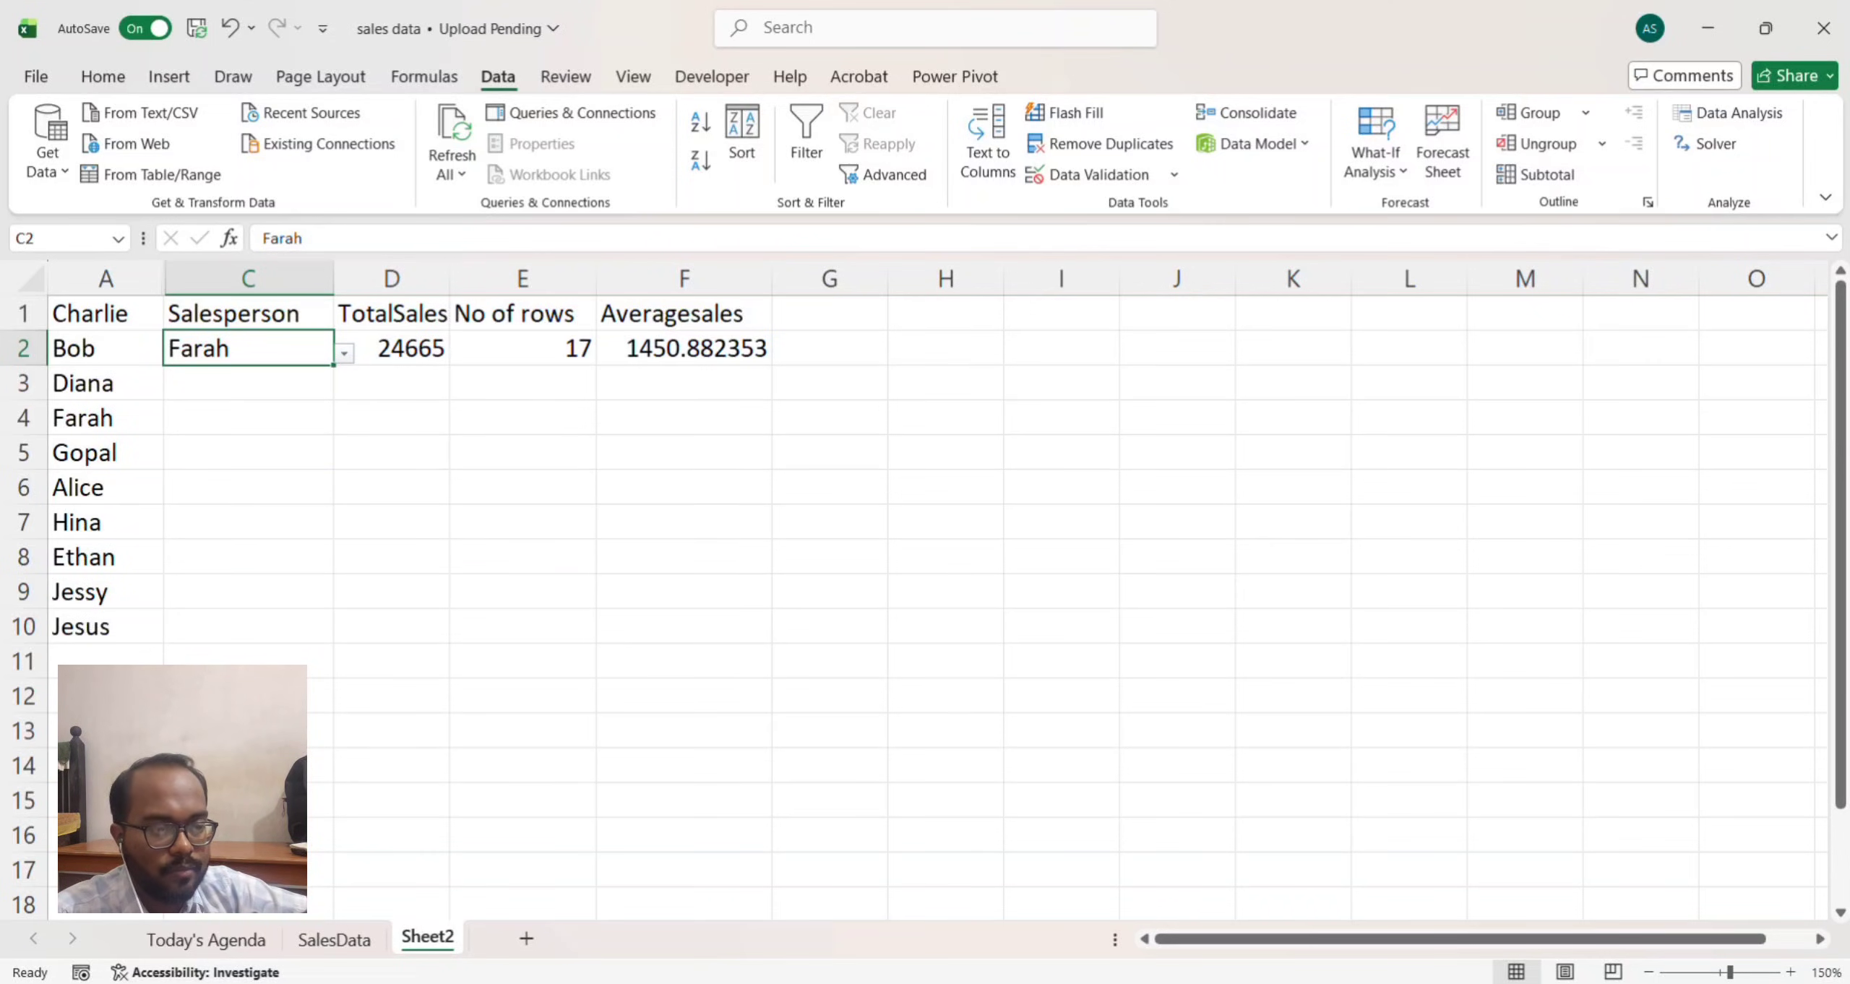
{"action": "left_click", "coordinate": [92, 660]}
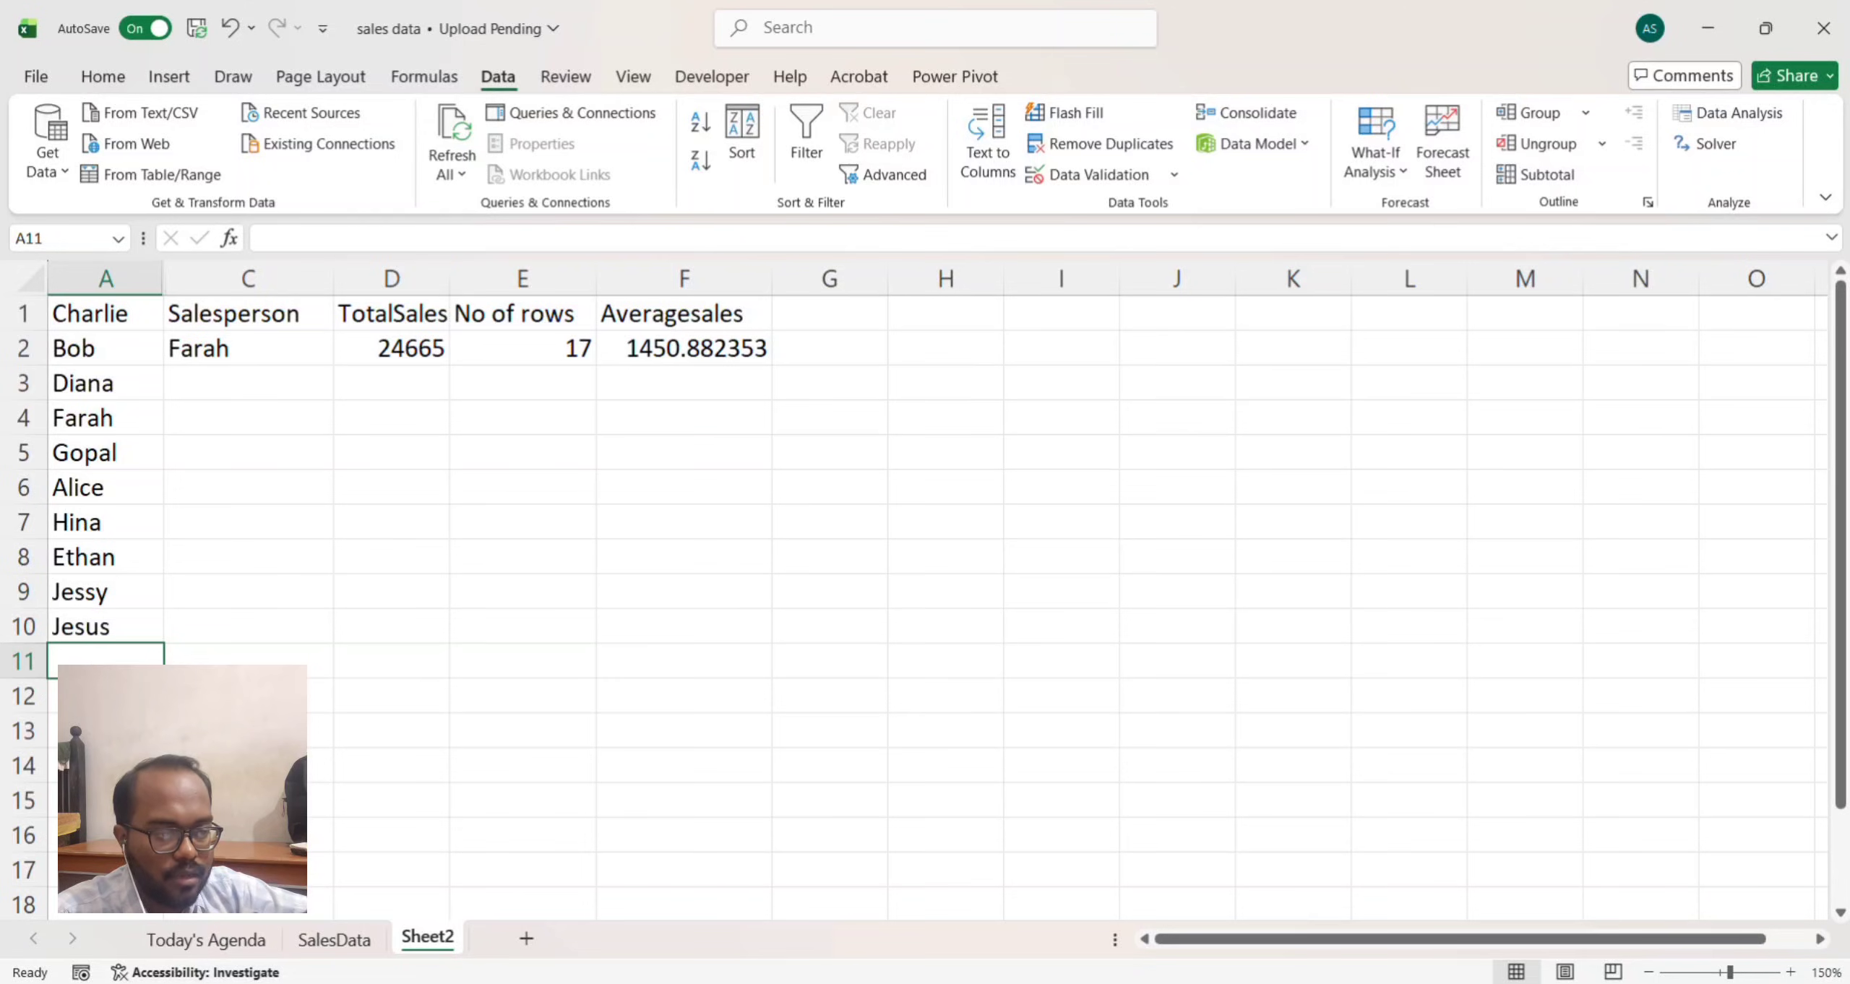
{"action": "left_click", "coordinate": [293, 348]}
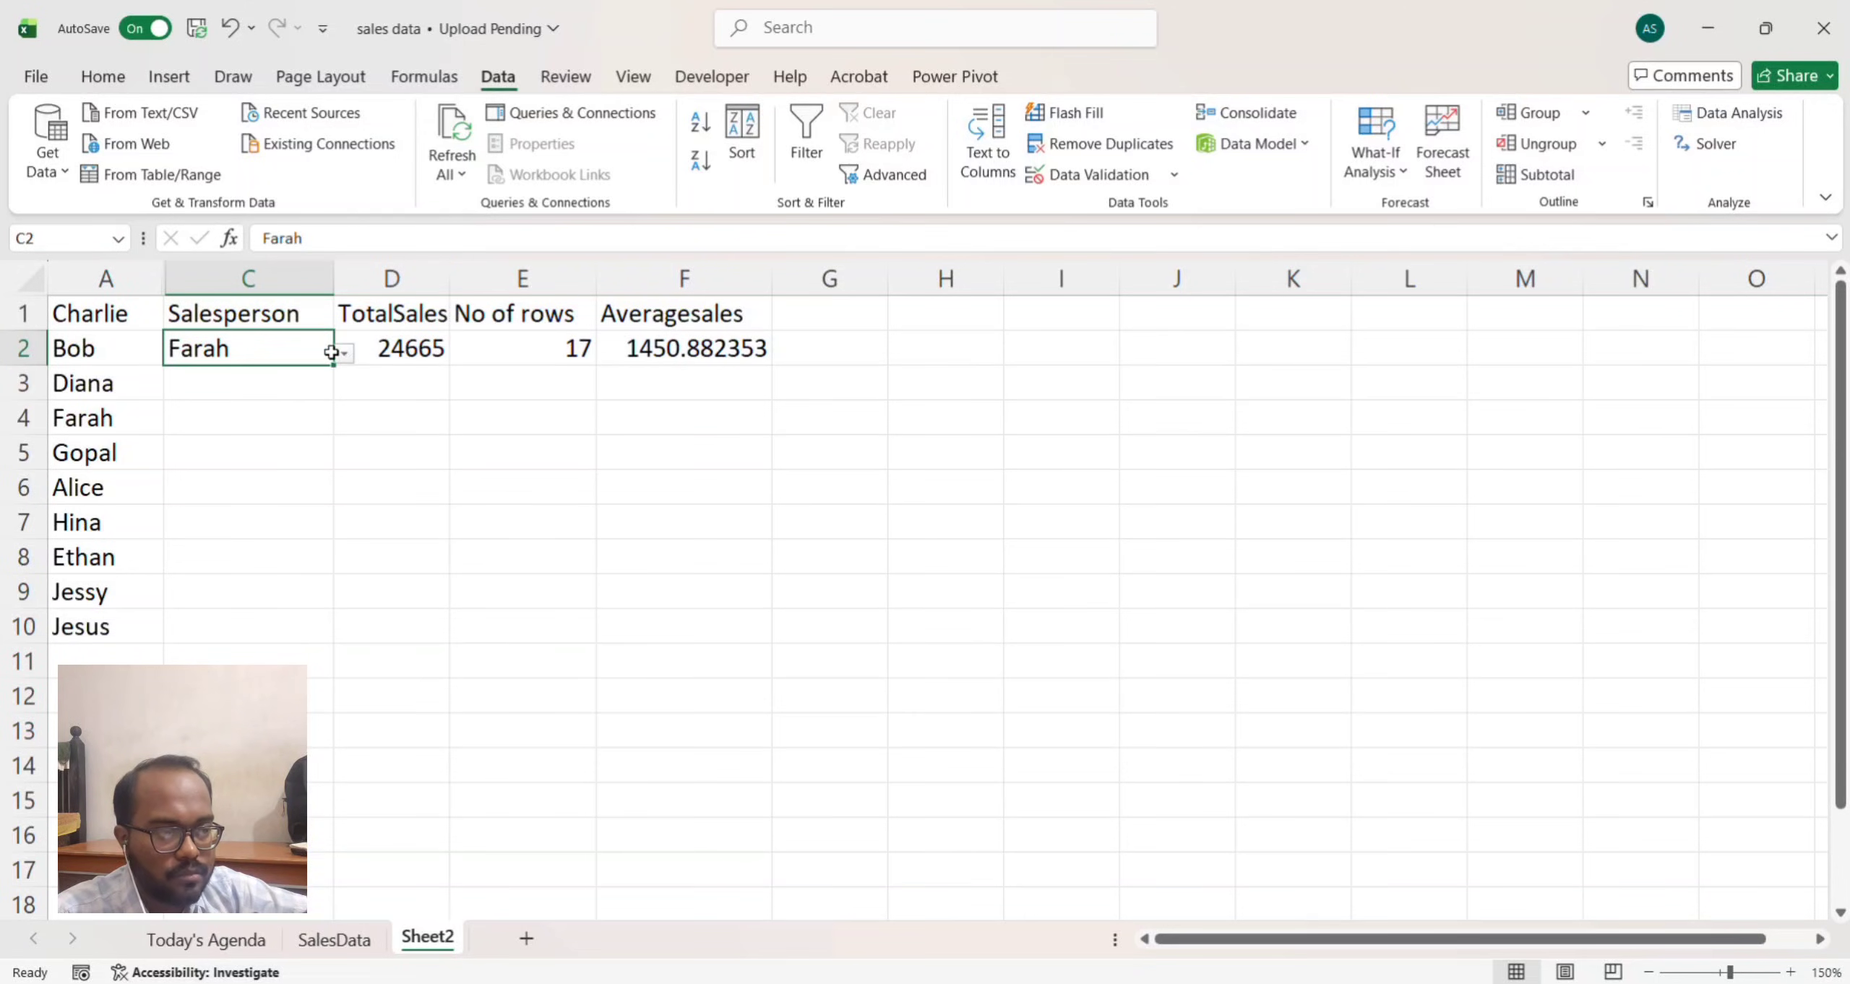
{"action": "left_click", "coordinate": [343, 353]}
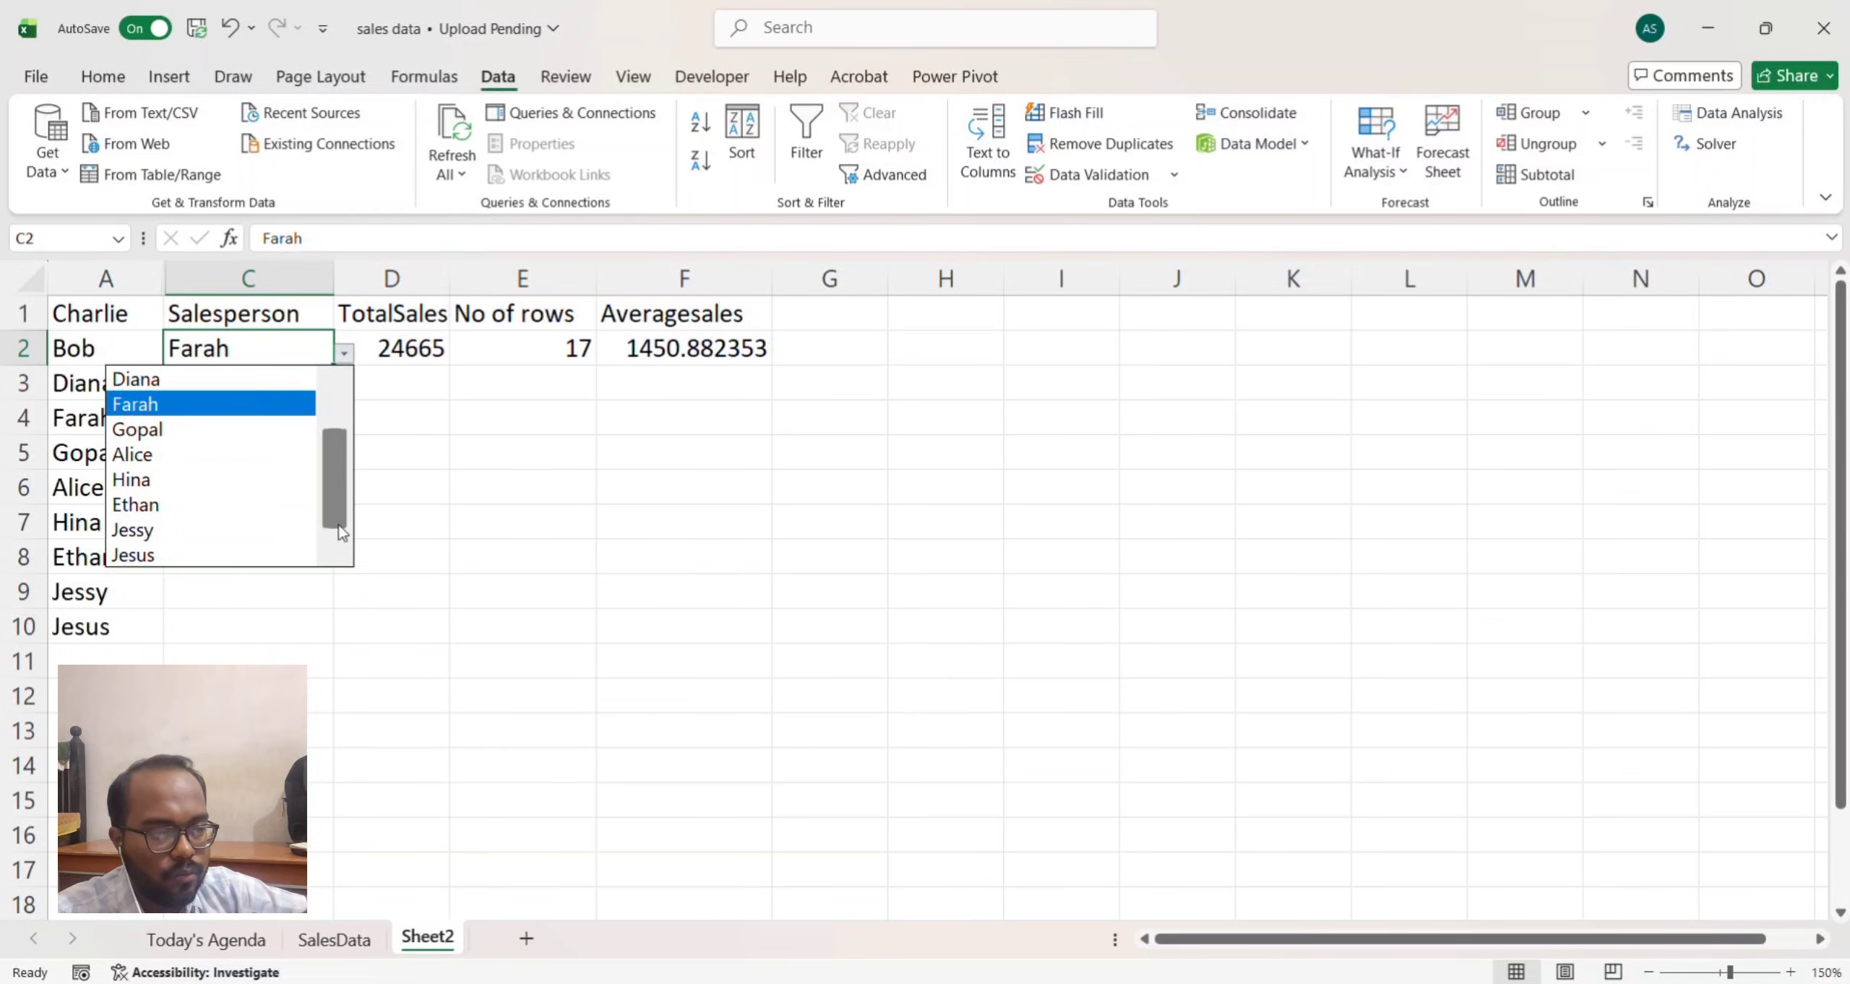
{"action": "left_click", "coordinate": [144, 672]}
{"action": "left_click", "coordinate": [105, 731]}
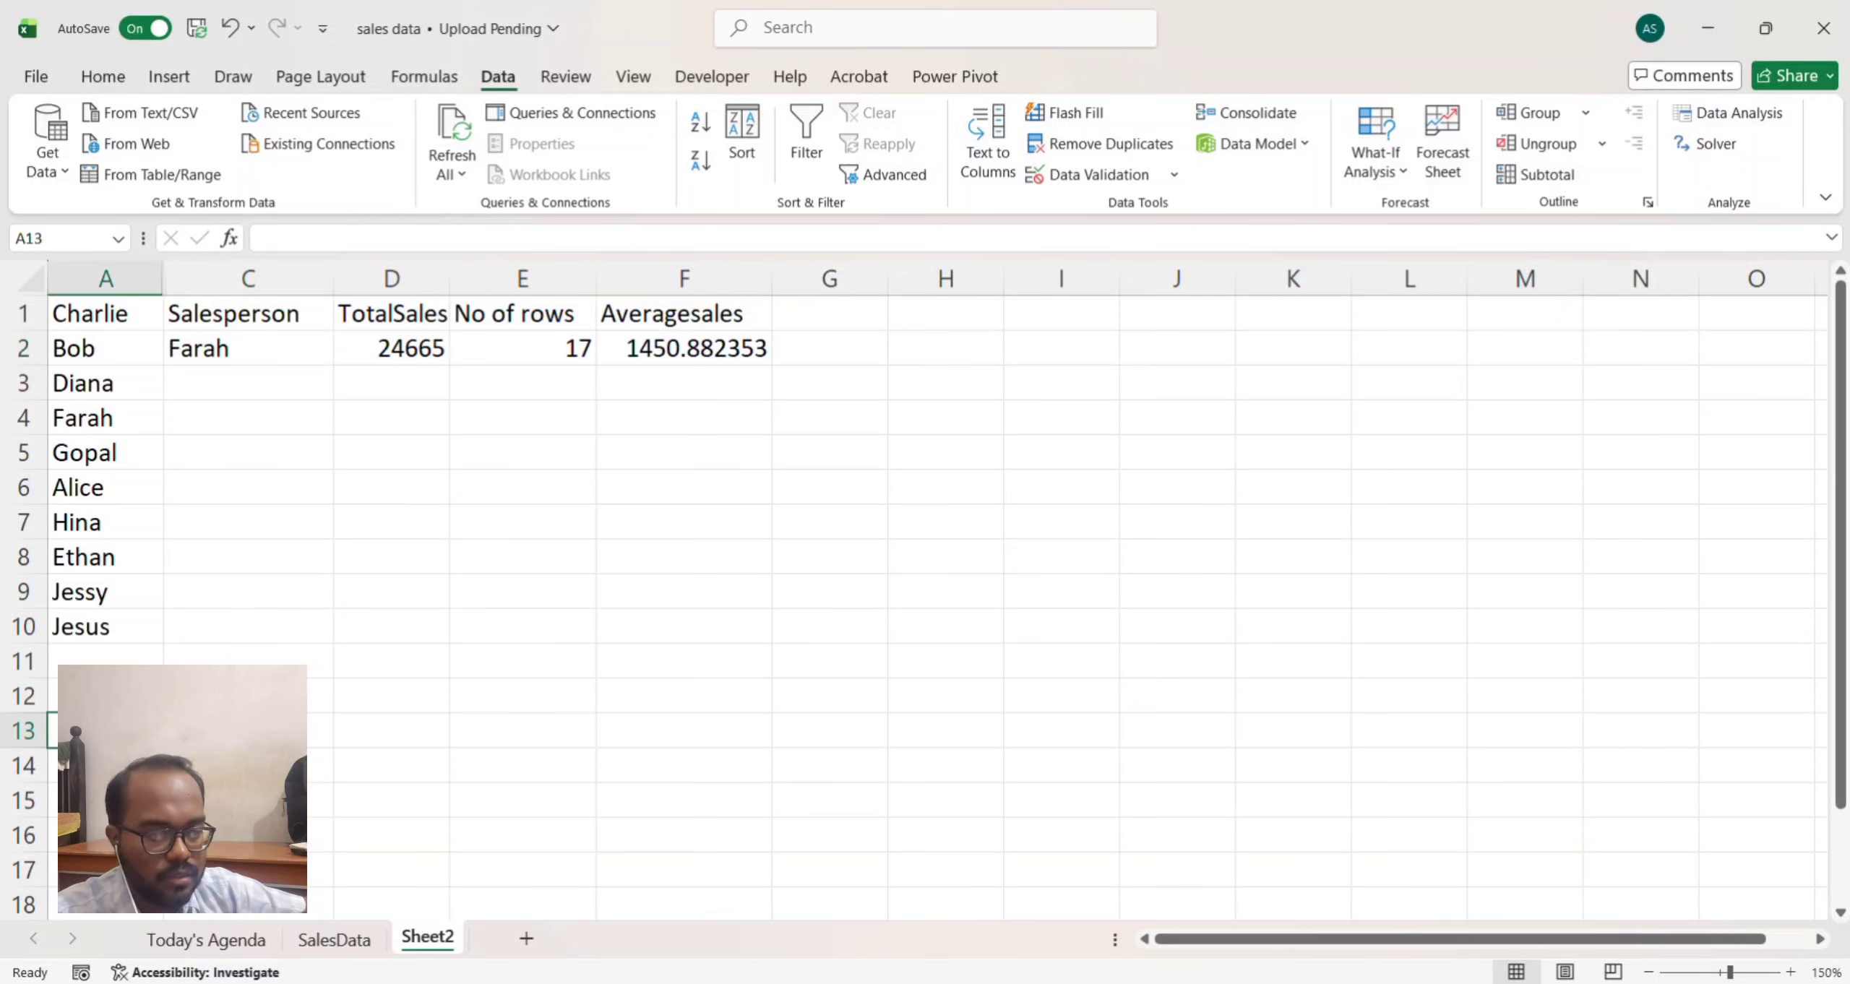